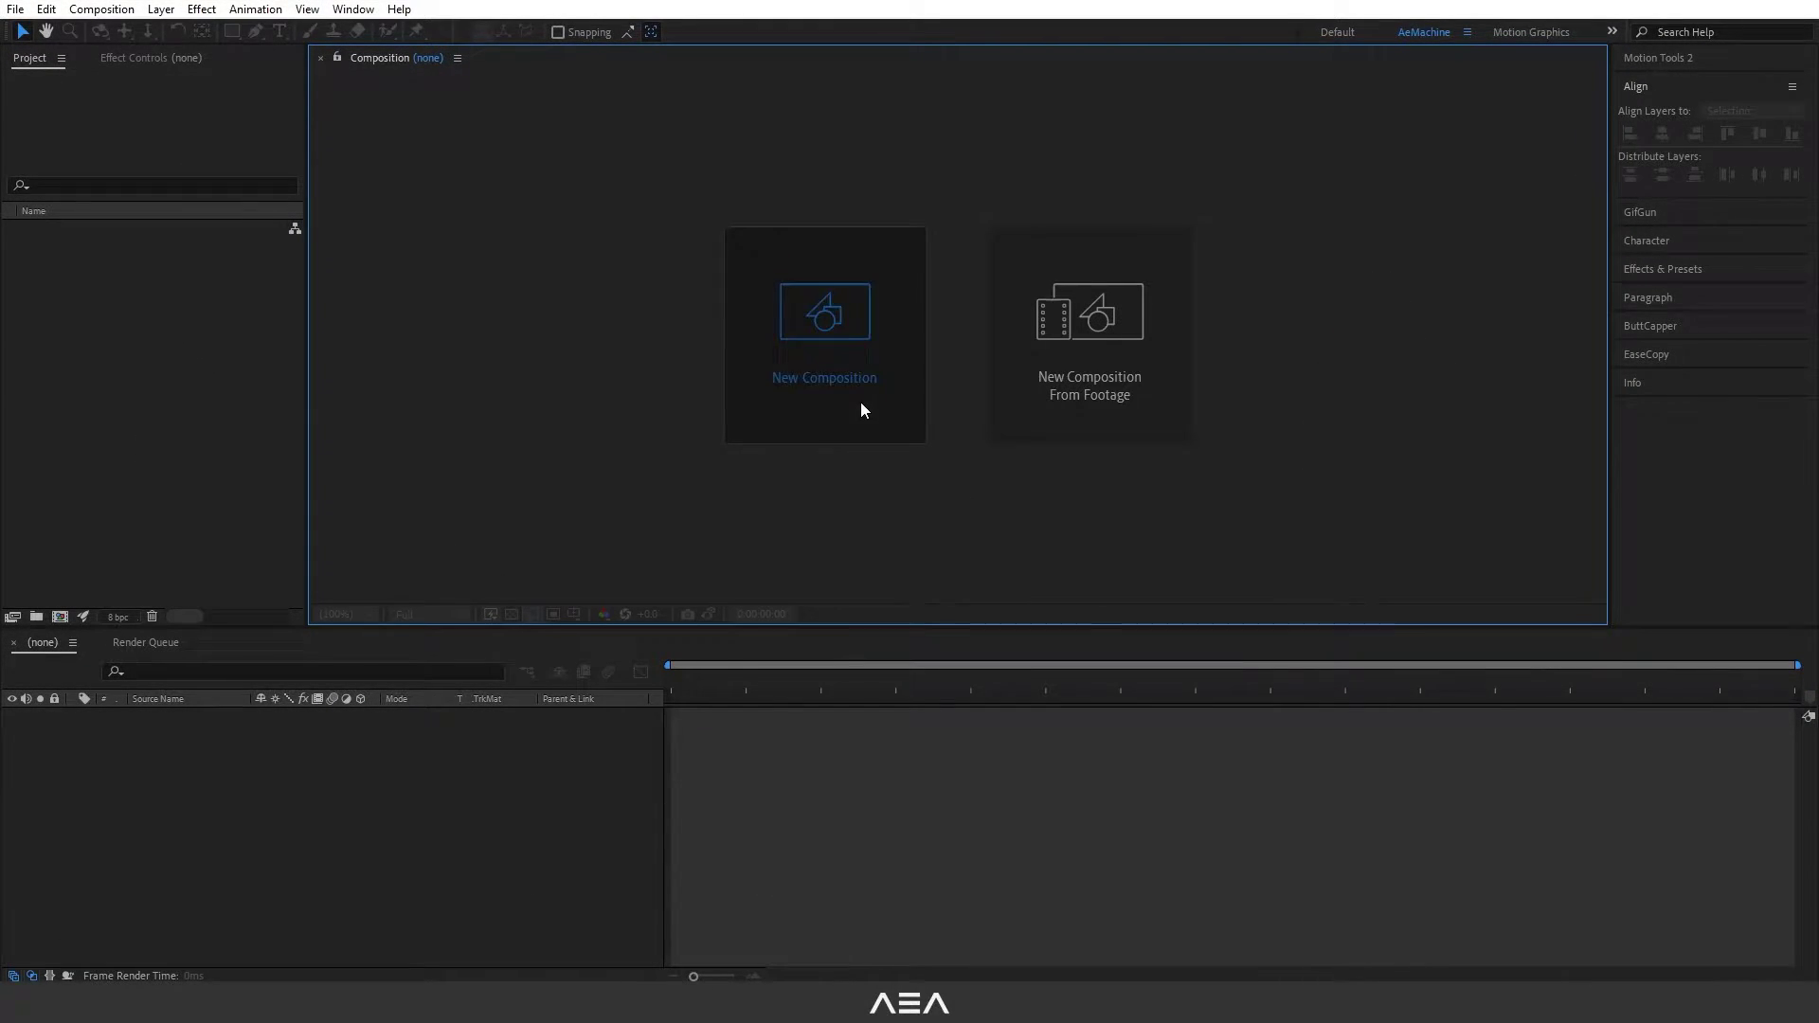
Step: Create a 1920 x 1080, 24 fps composition named Bounce Text Animation with a white background and 10-second duration
click(860, 409)
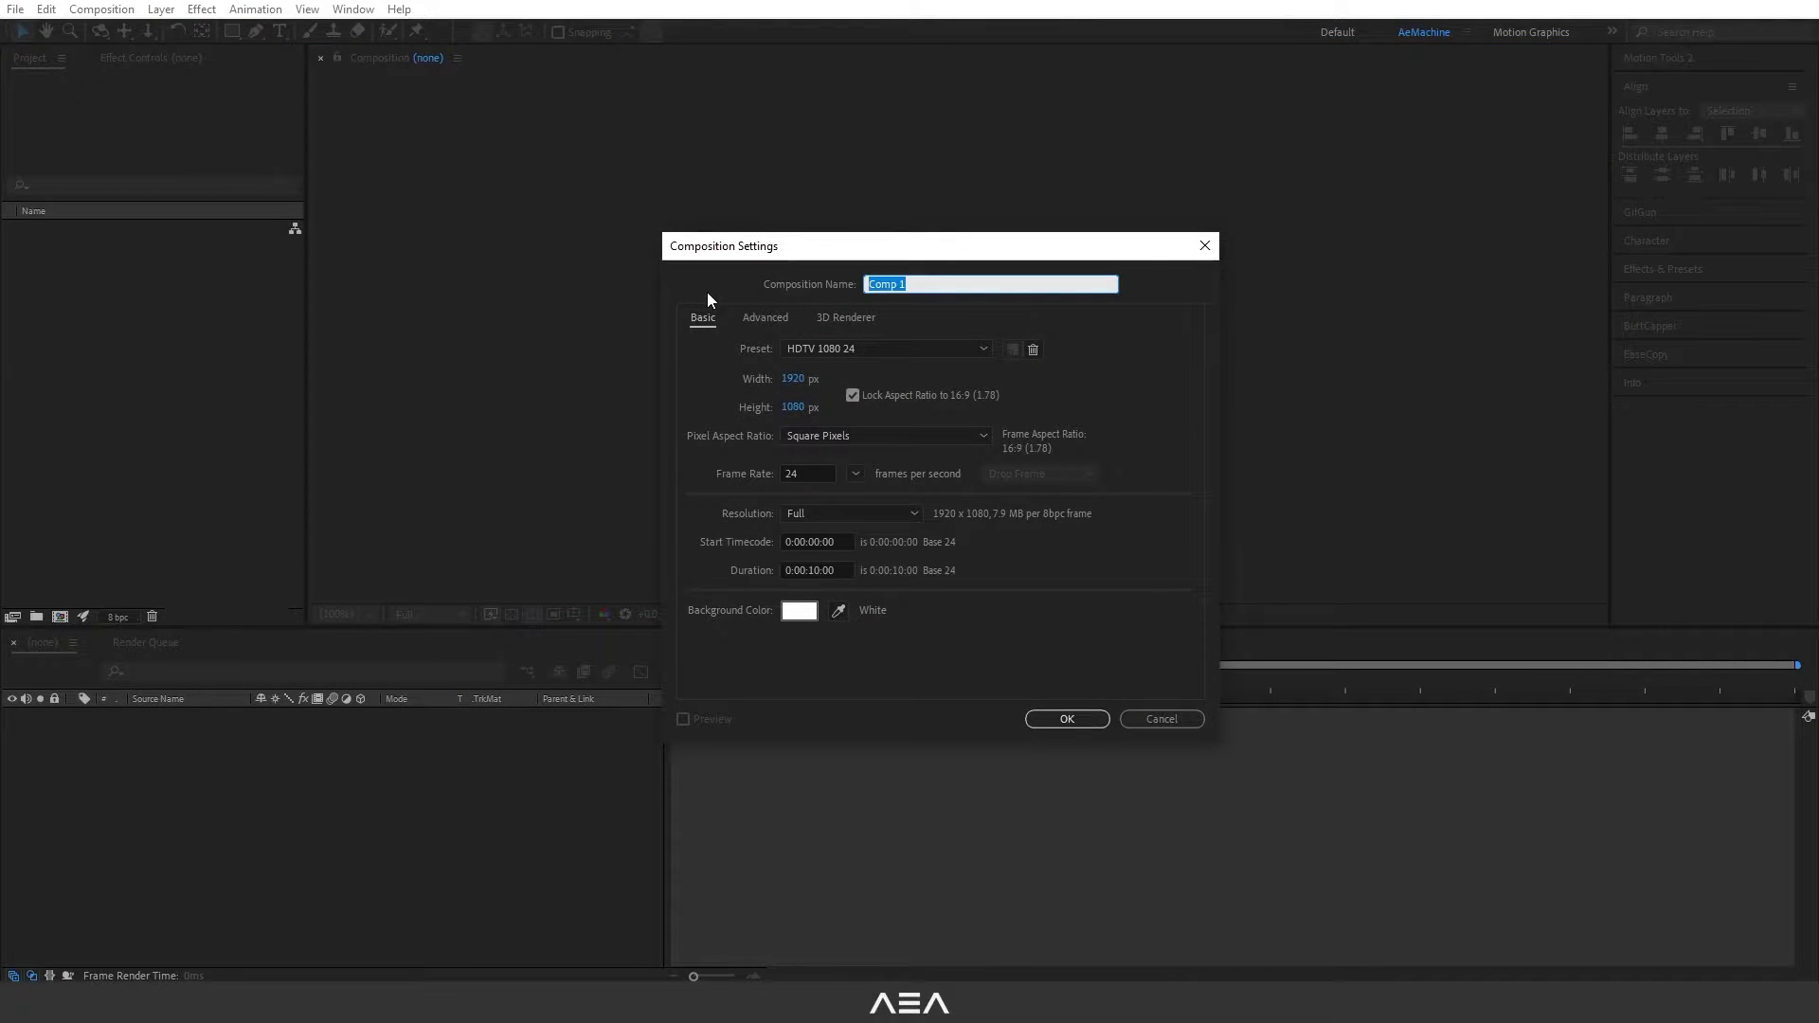
text(Bounce Text Animation)
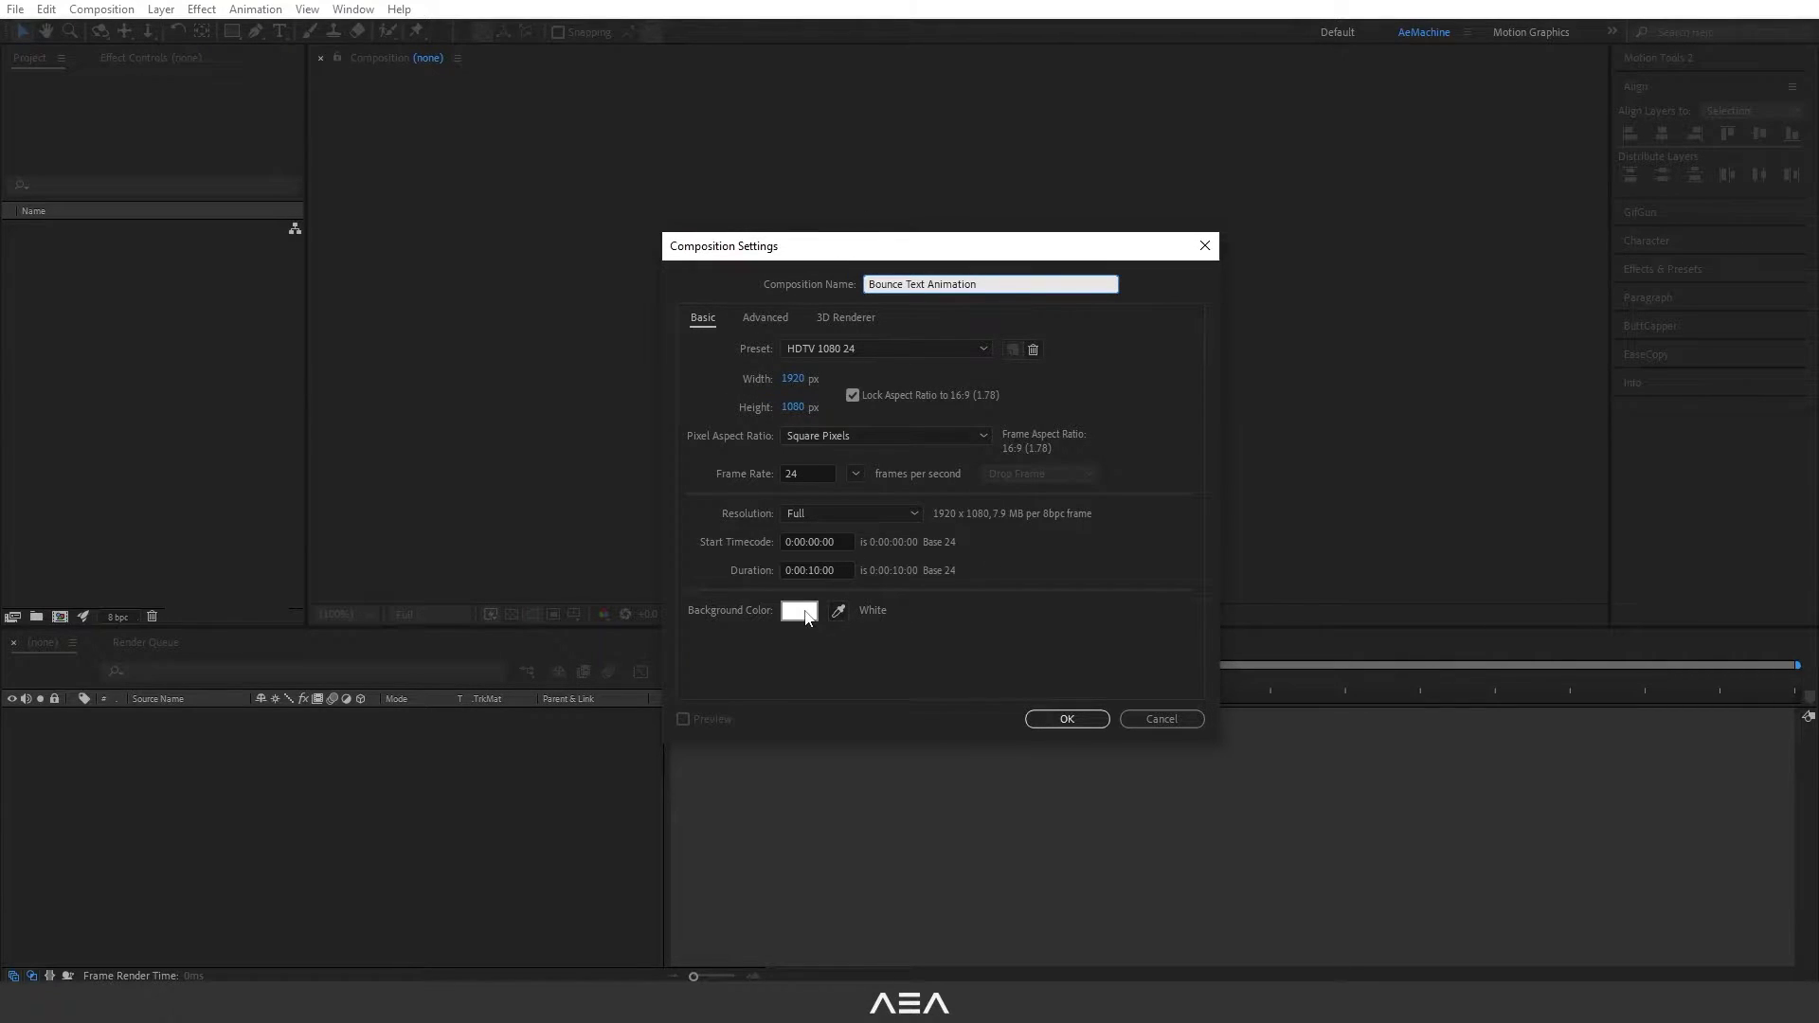
click(806, 617)
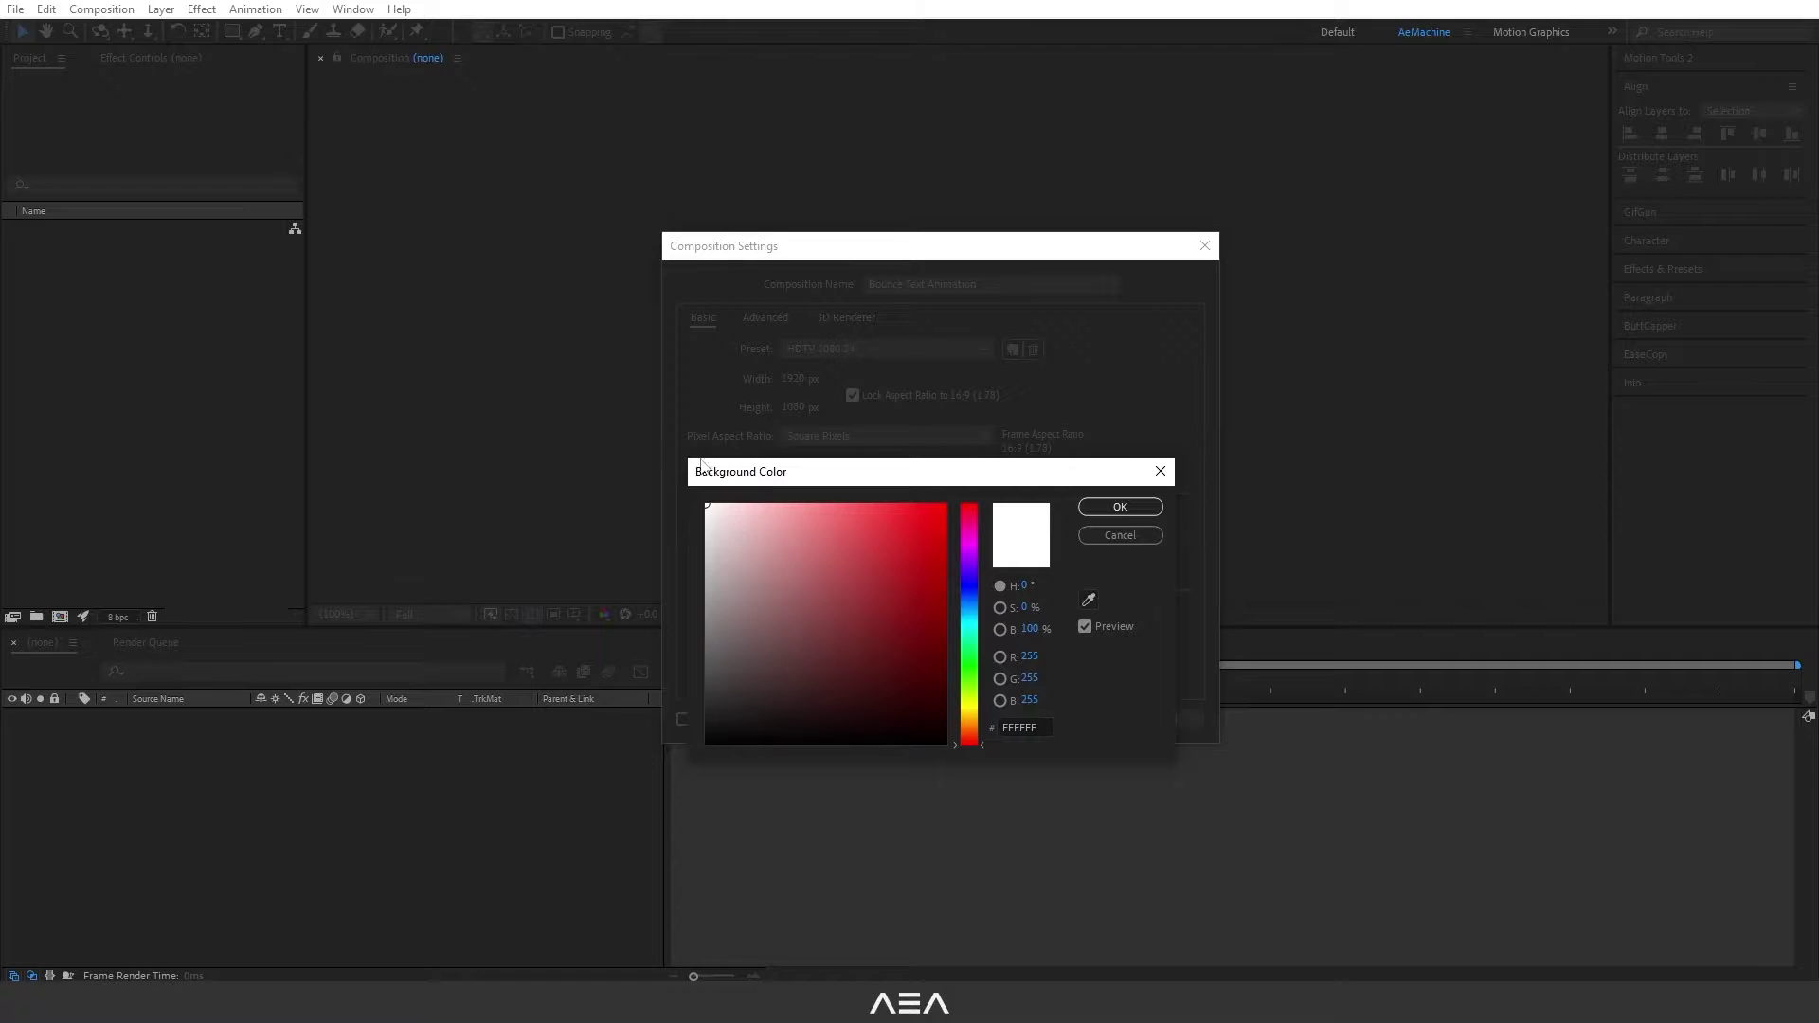
click(1137, 511)
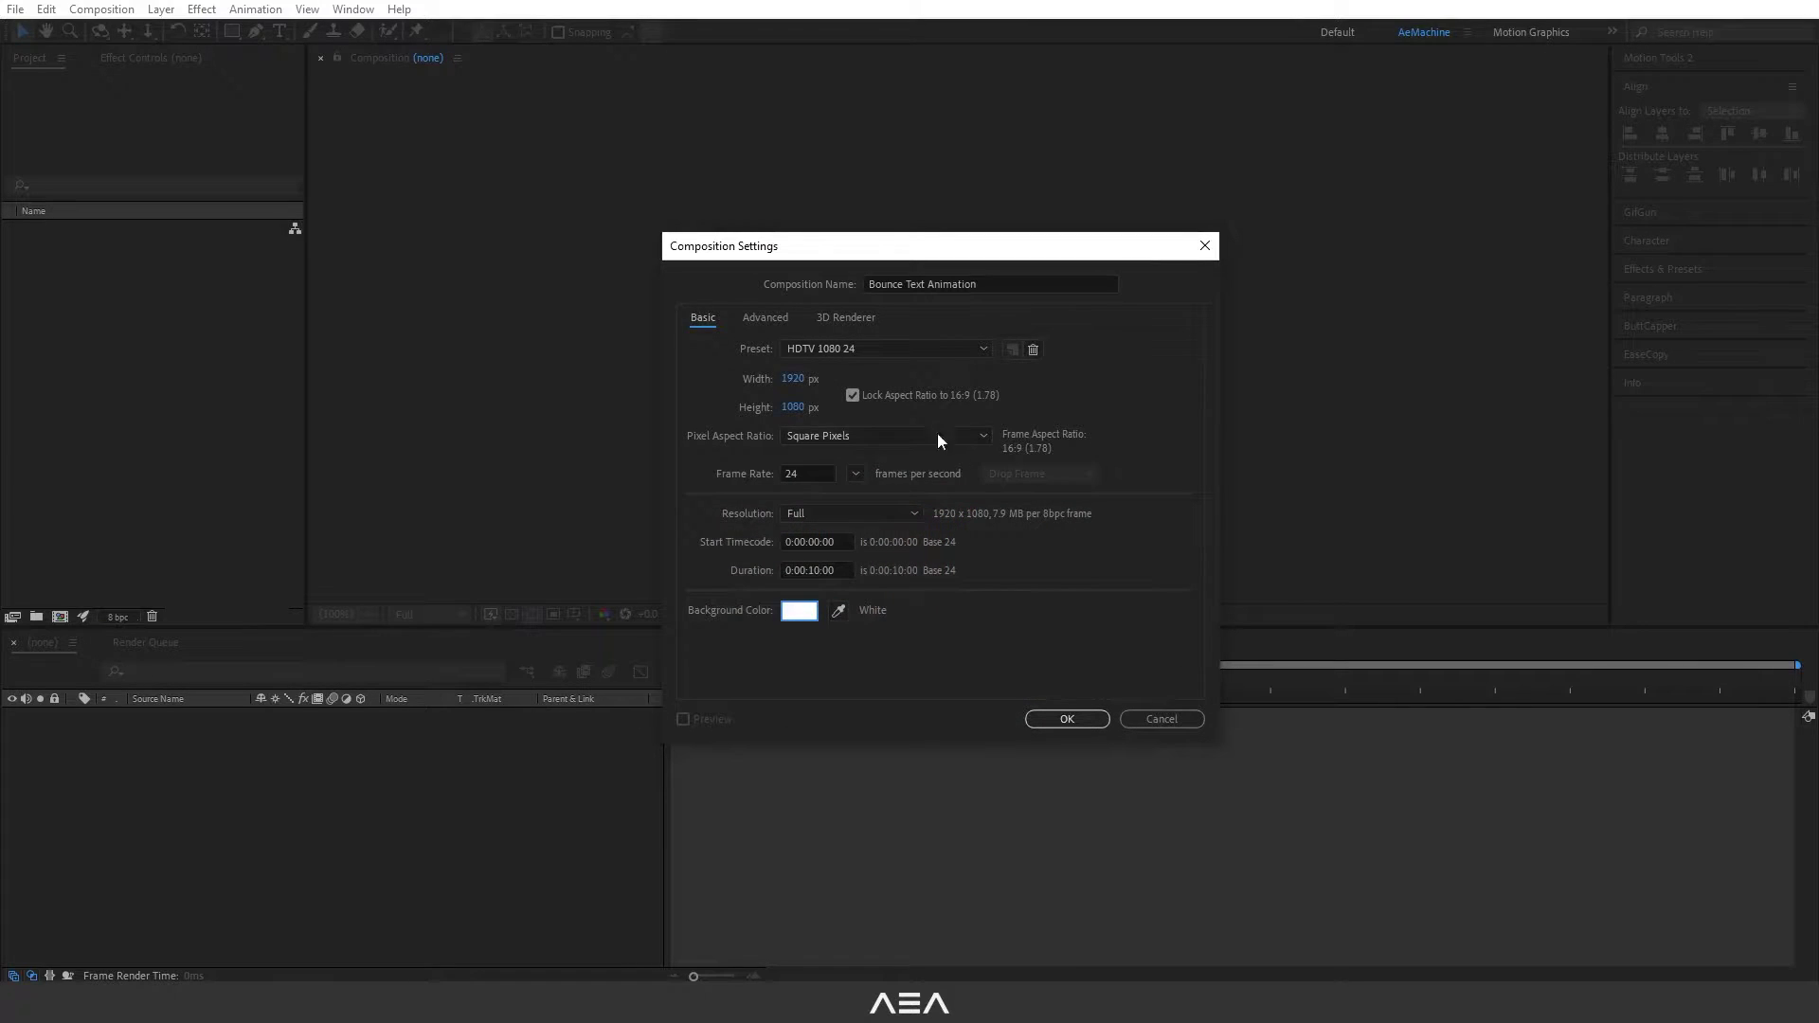
click(1061, 722)
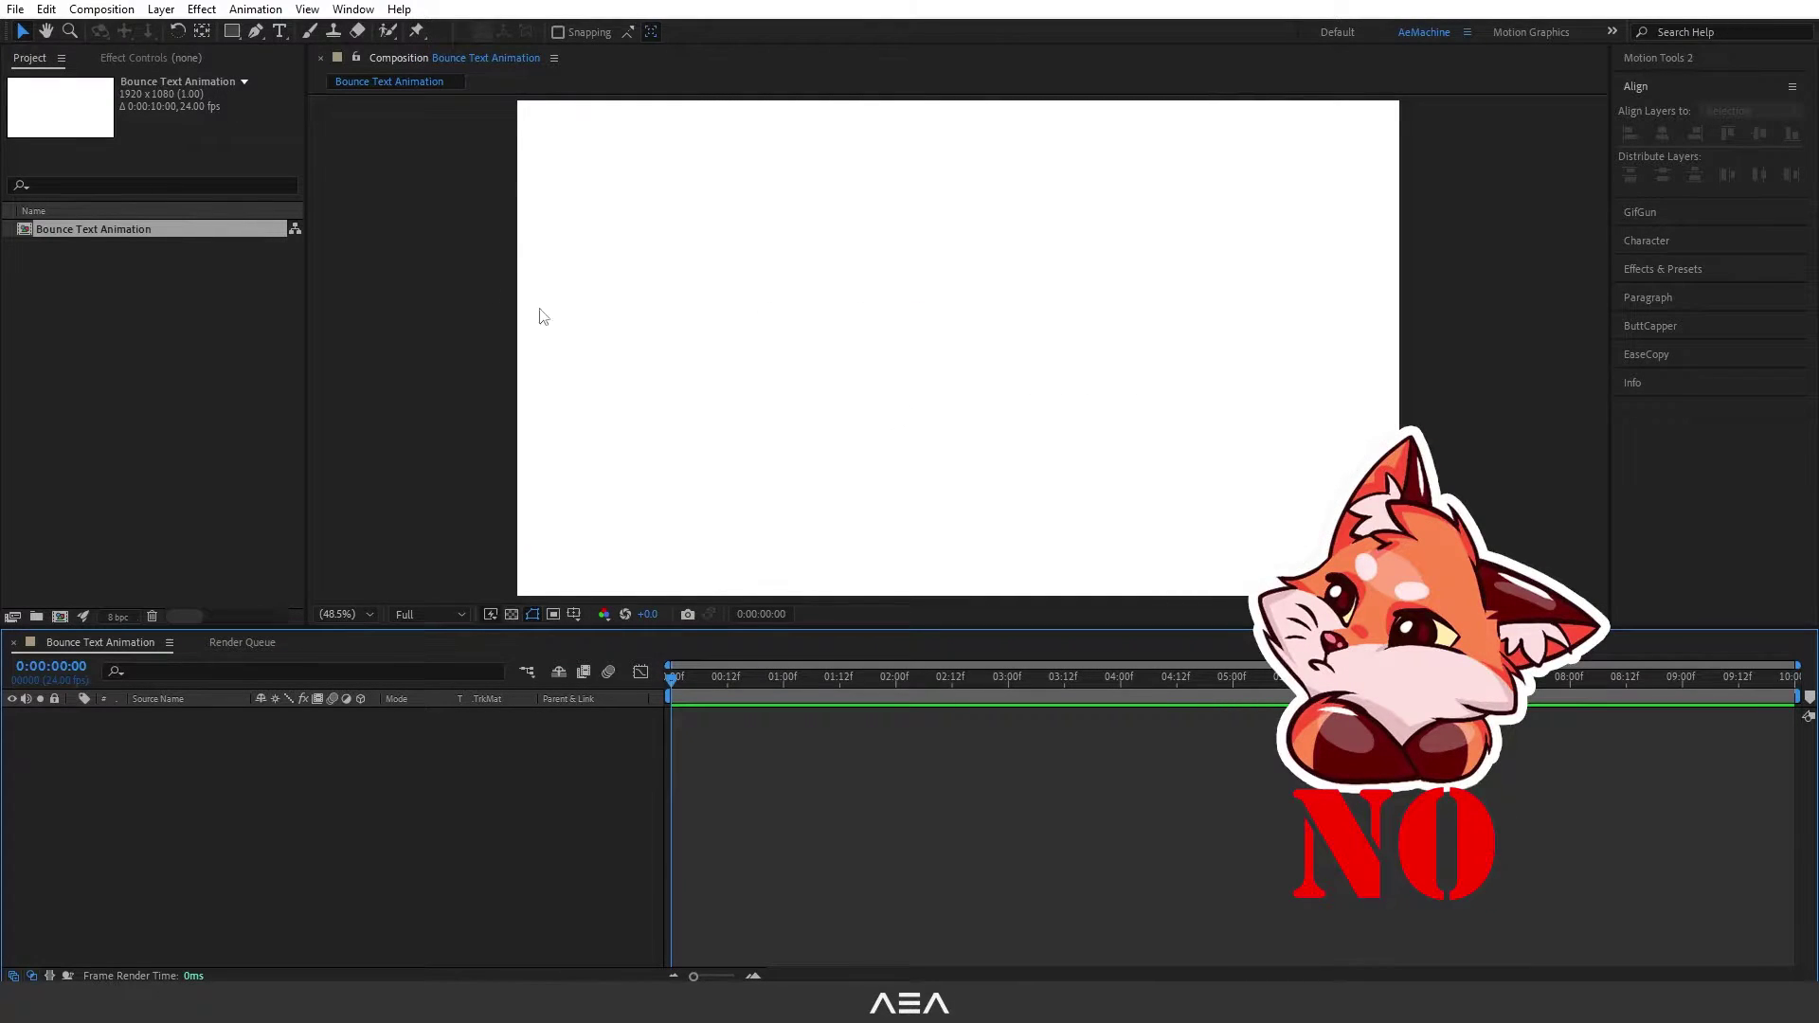
Step: Add a text layer reading BOUNCE and move it roughly to the middle of the composition
click(279, 32)
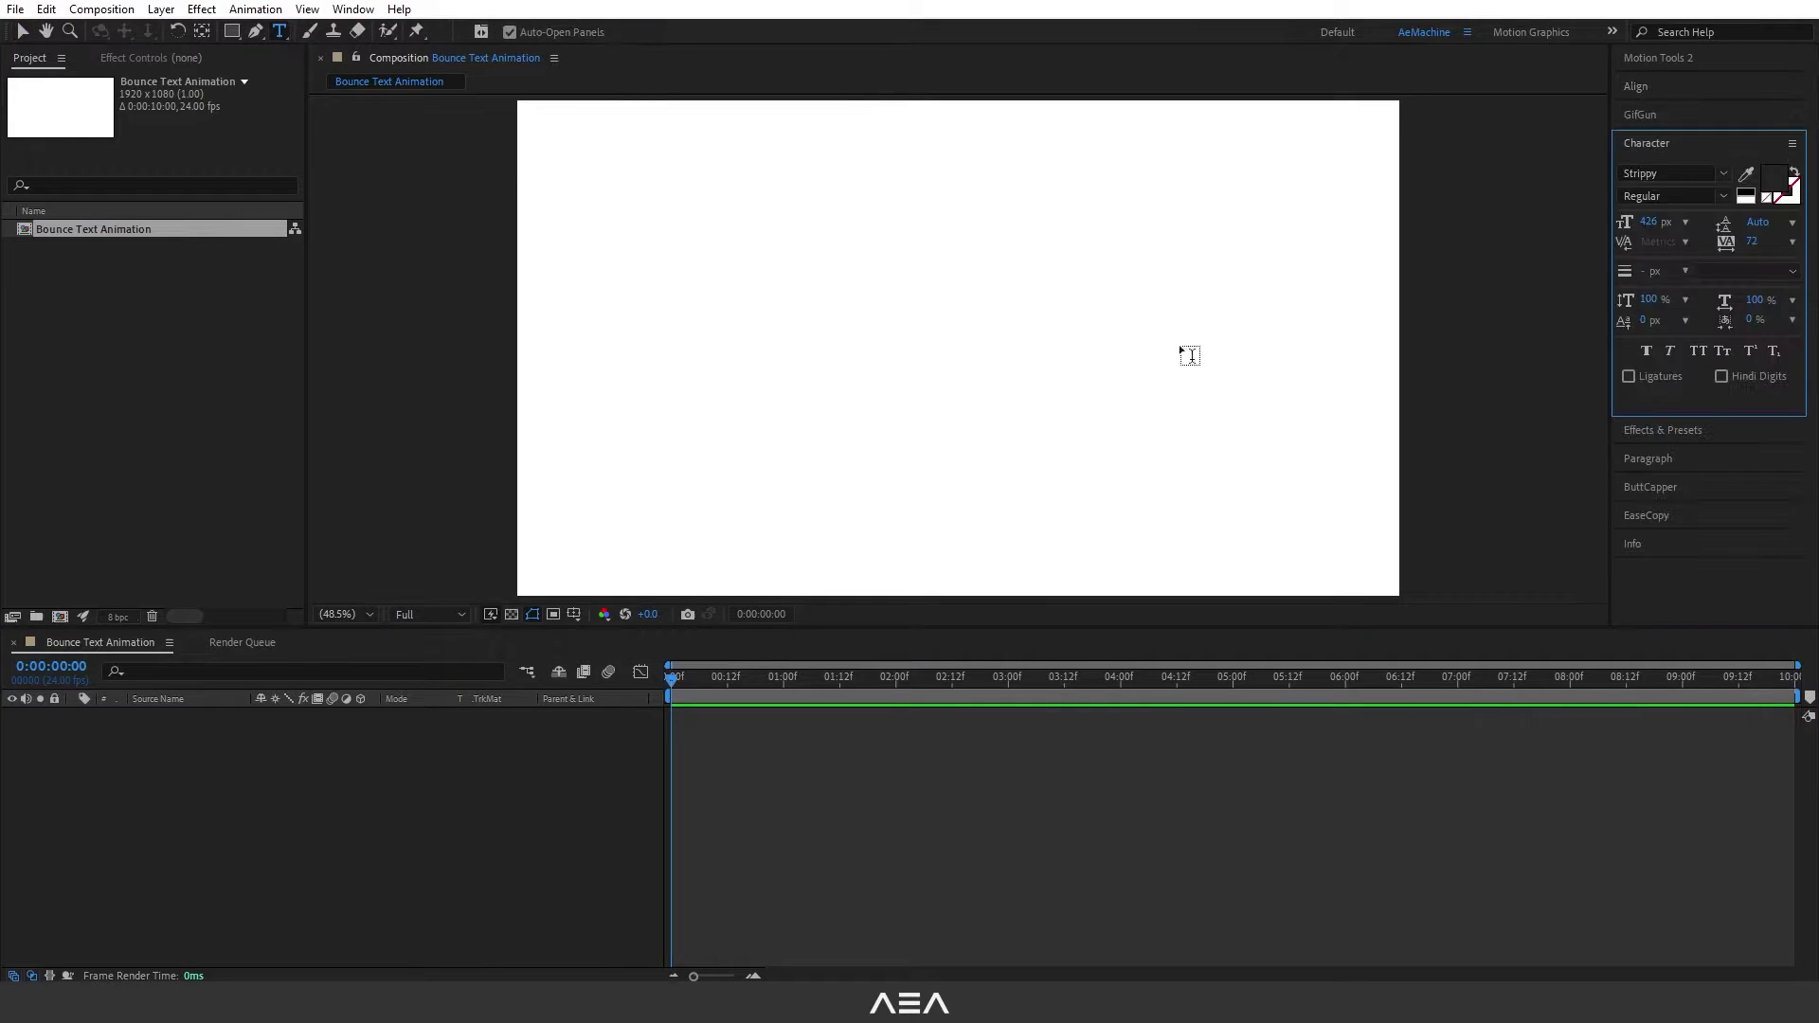
click(756, 351)
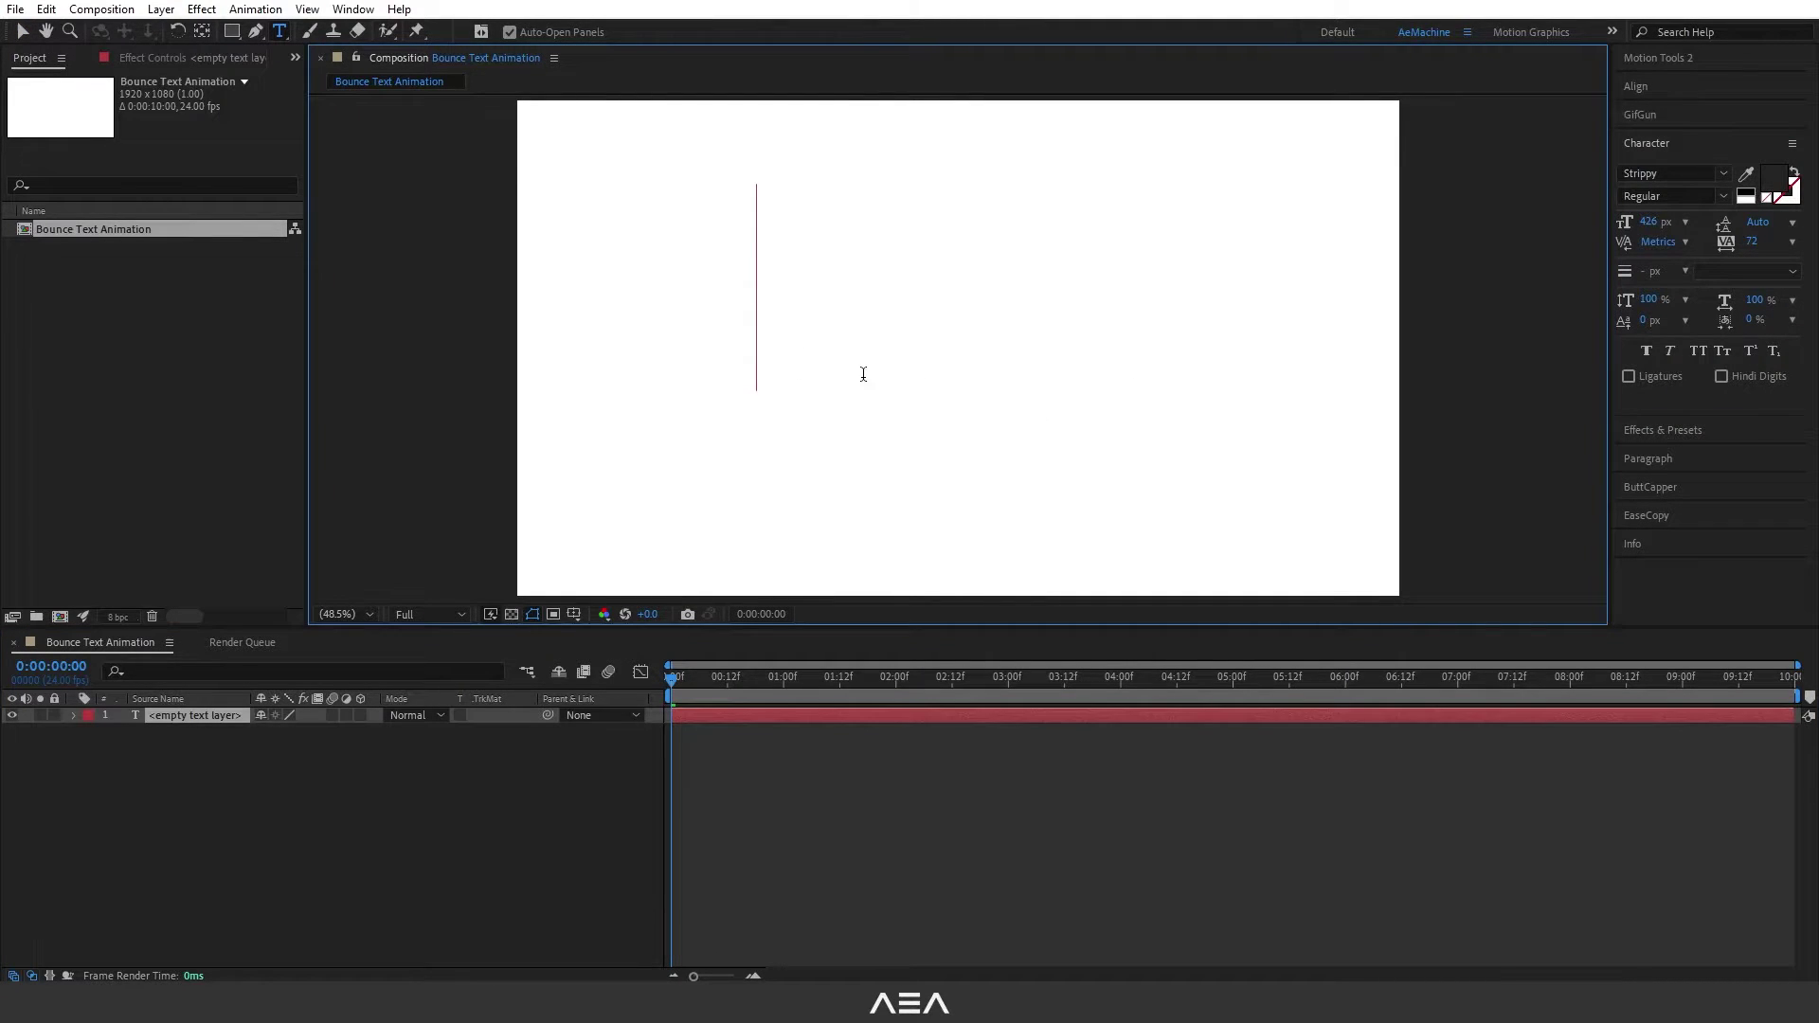
text(Bo)
key(BackSpace)
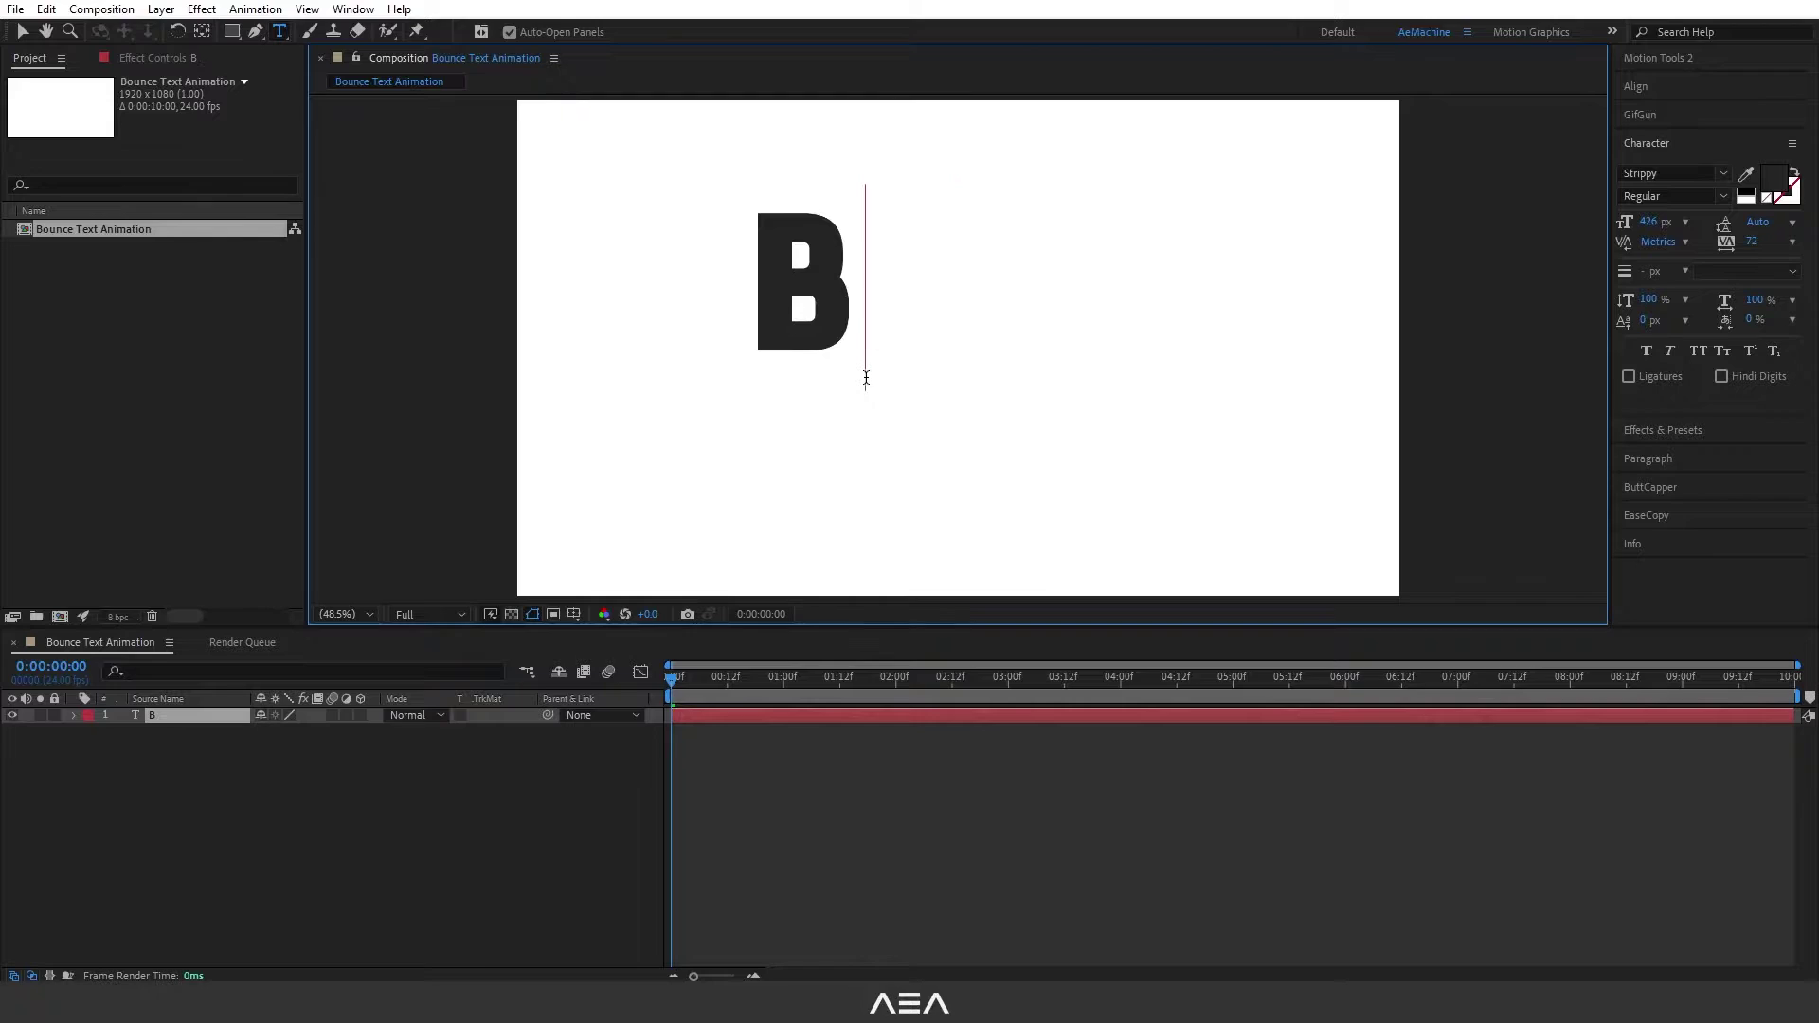
text(OUNCE)
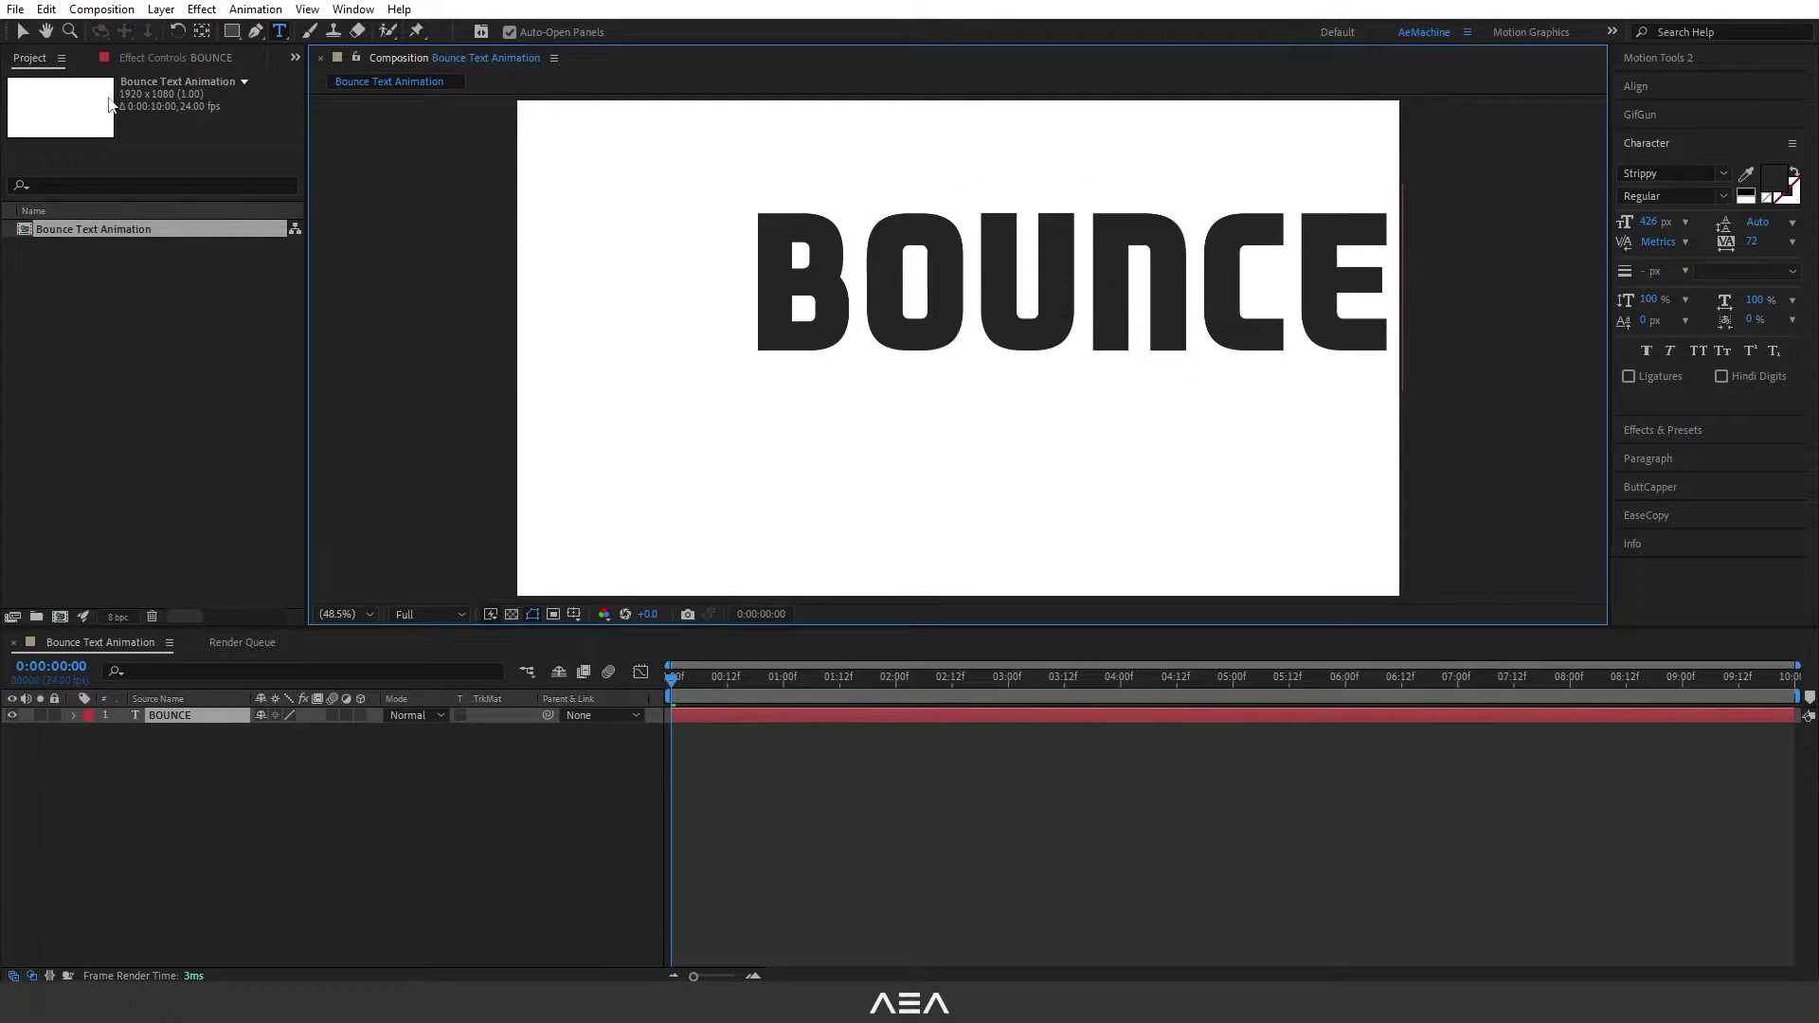
click(23, 31)
drag(738, 362, 656, 409)
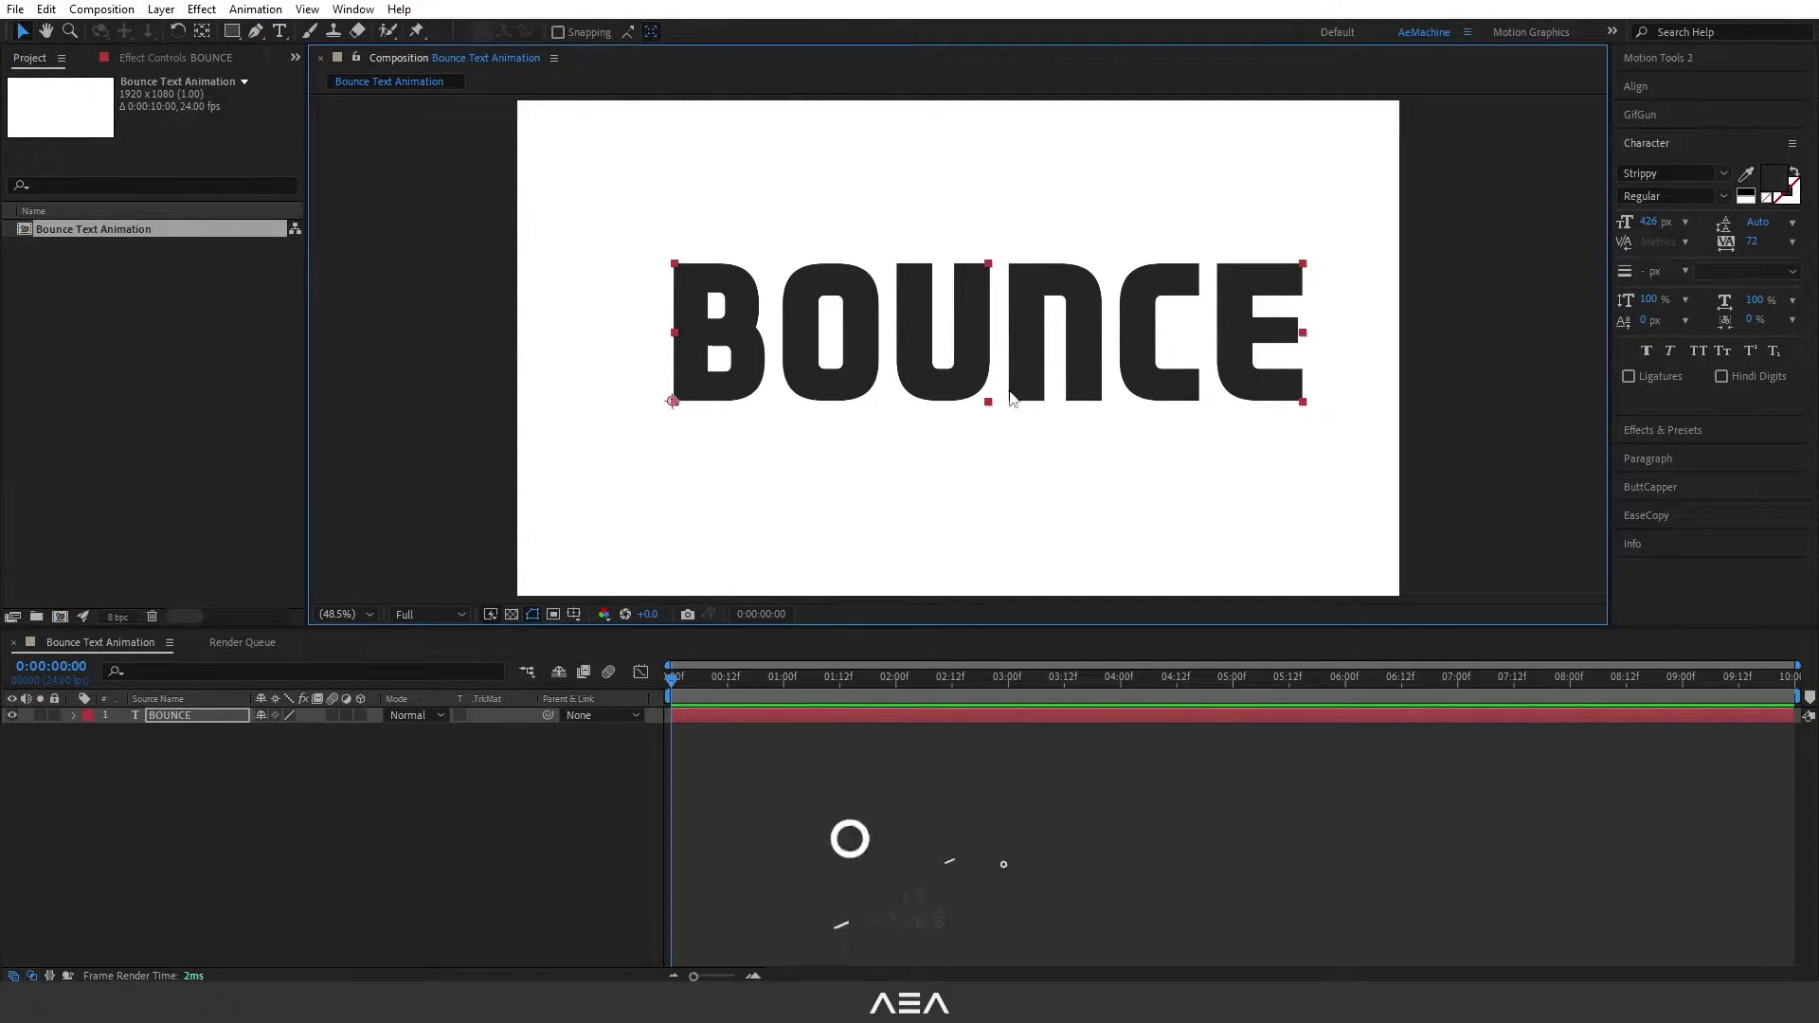
Step: Center the BOUNCE layer's anchor point within the text and align the layer to the composition's horizontal and vertical center
key(ctrl+alt+Home)
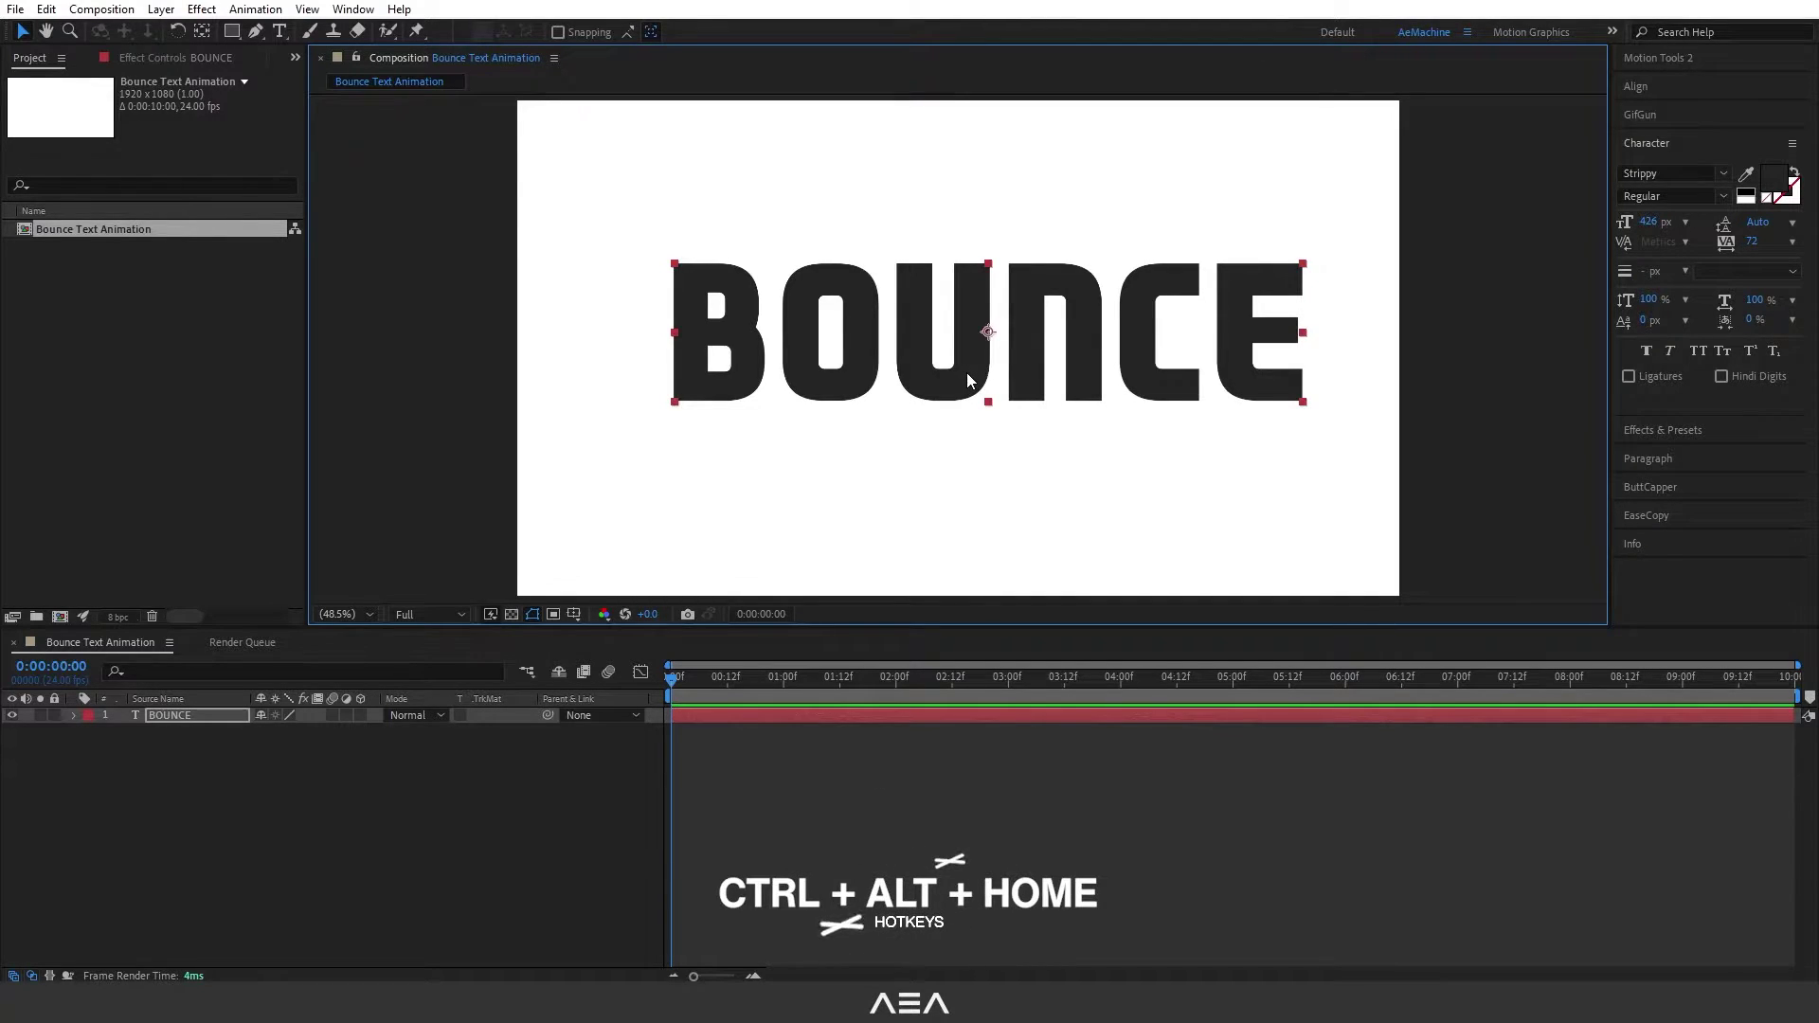
click(349, 11)
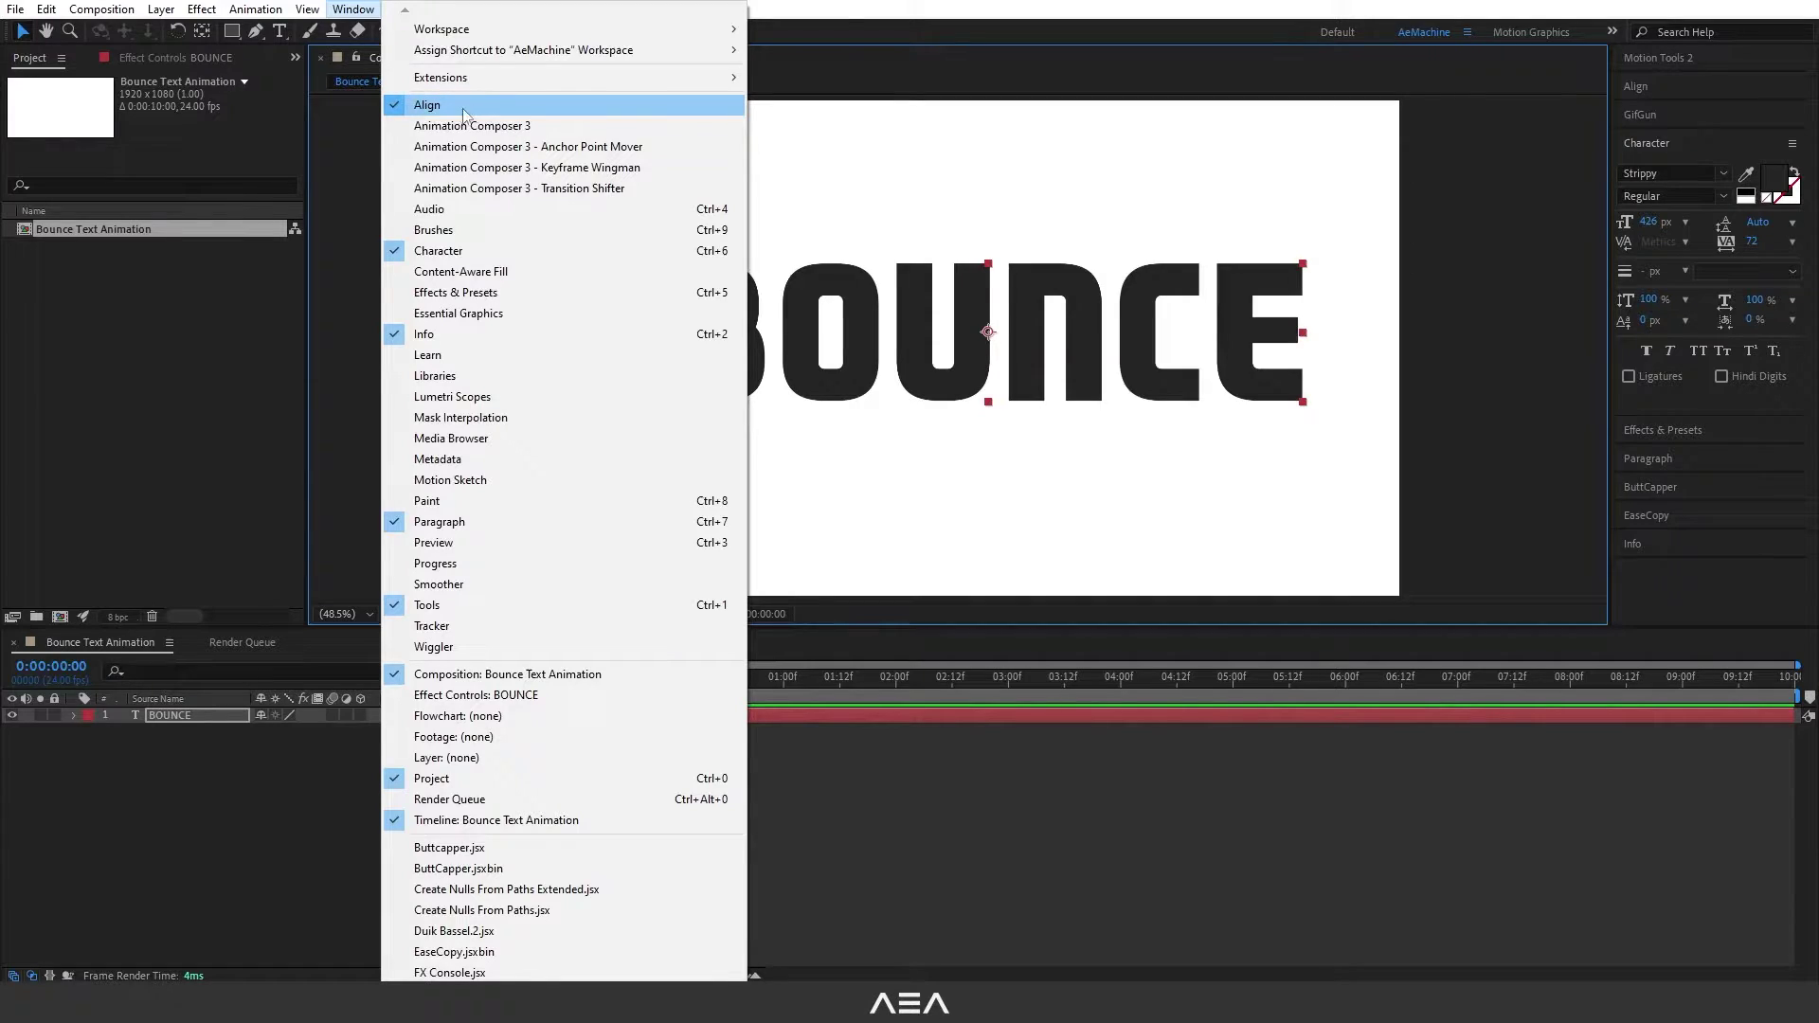
click(362, 10)
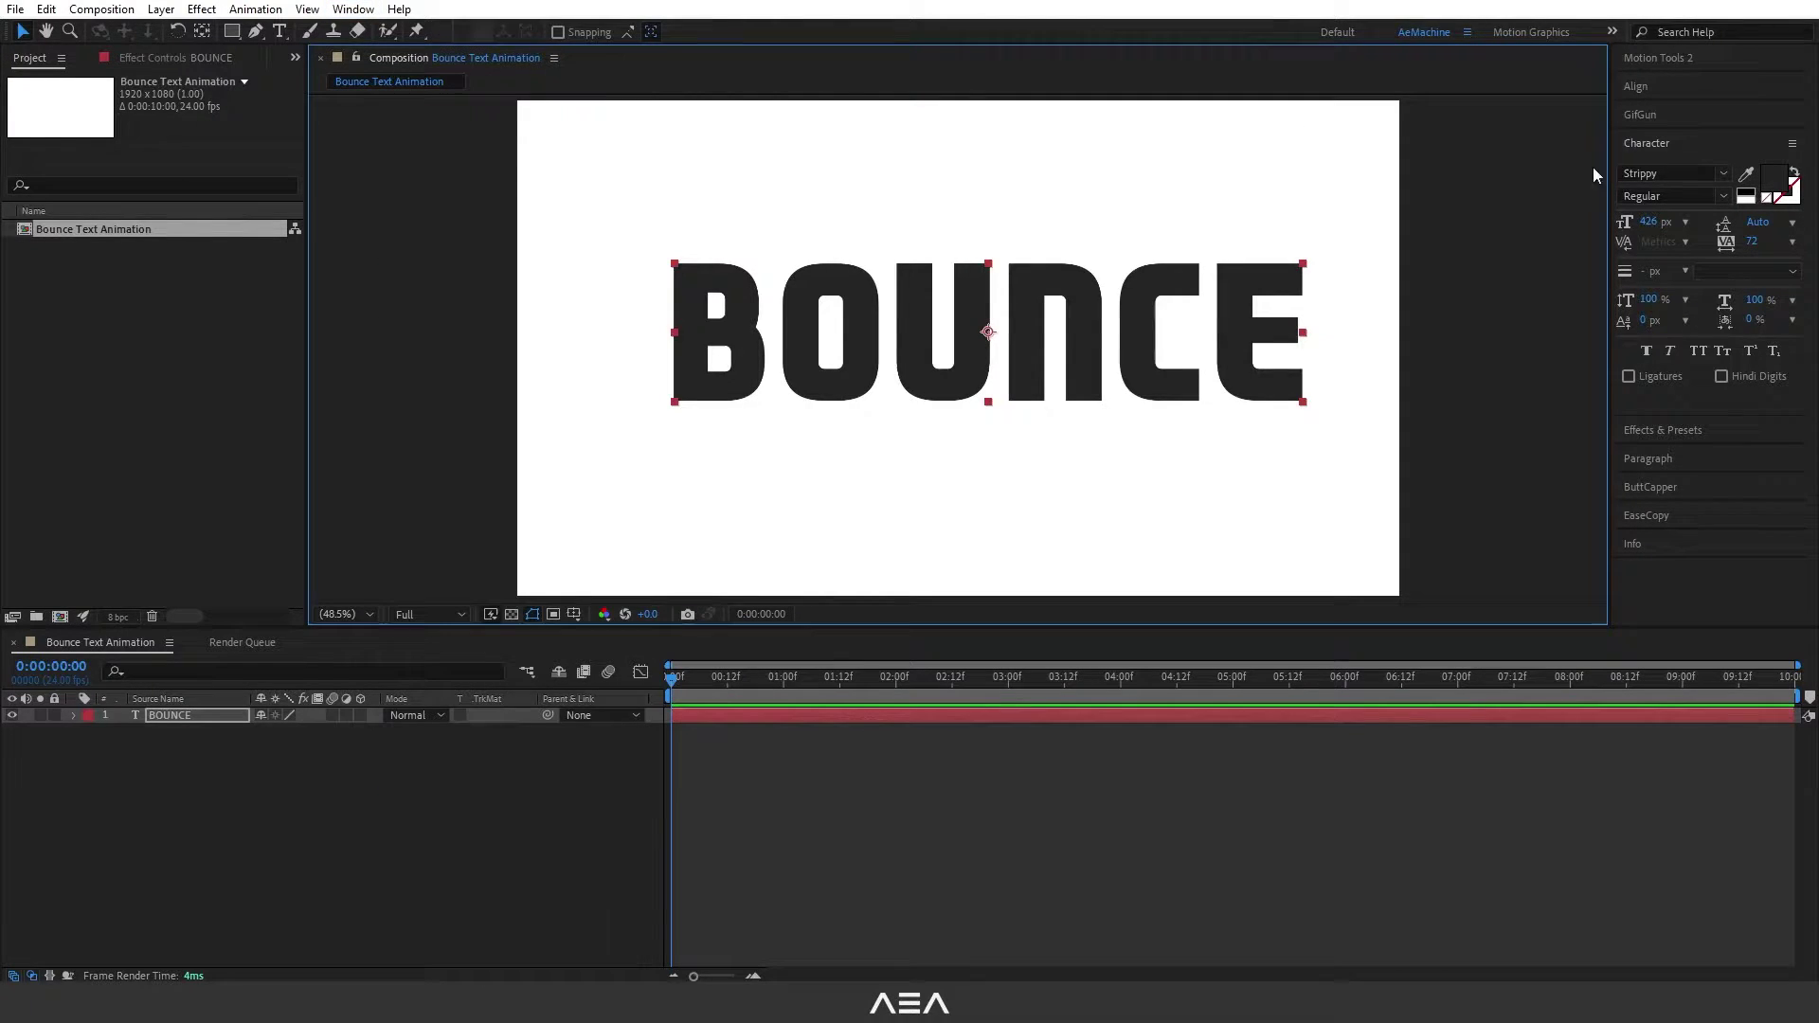
click(1660, 88)
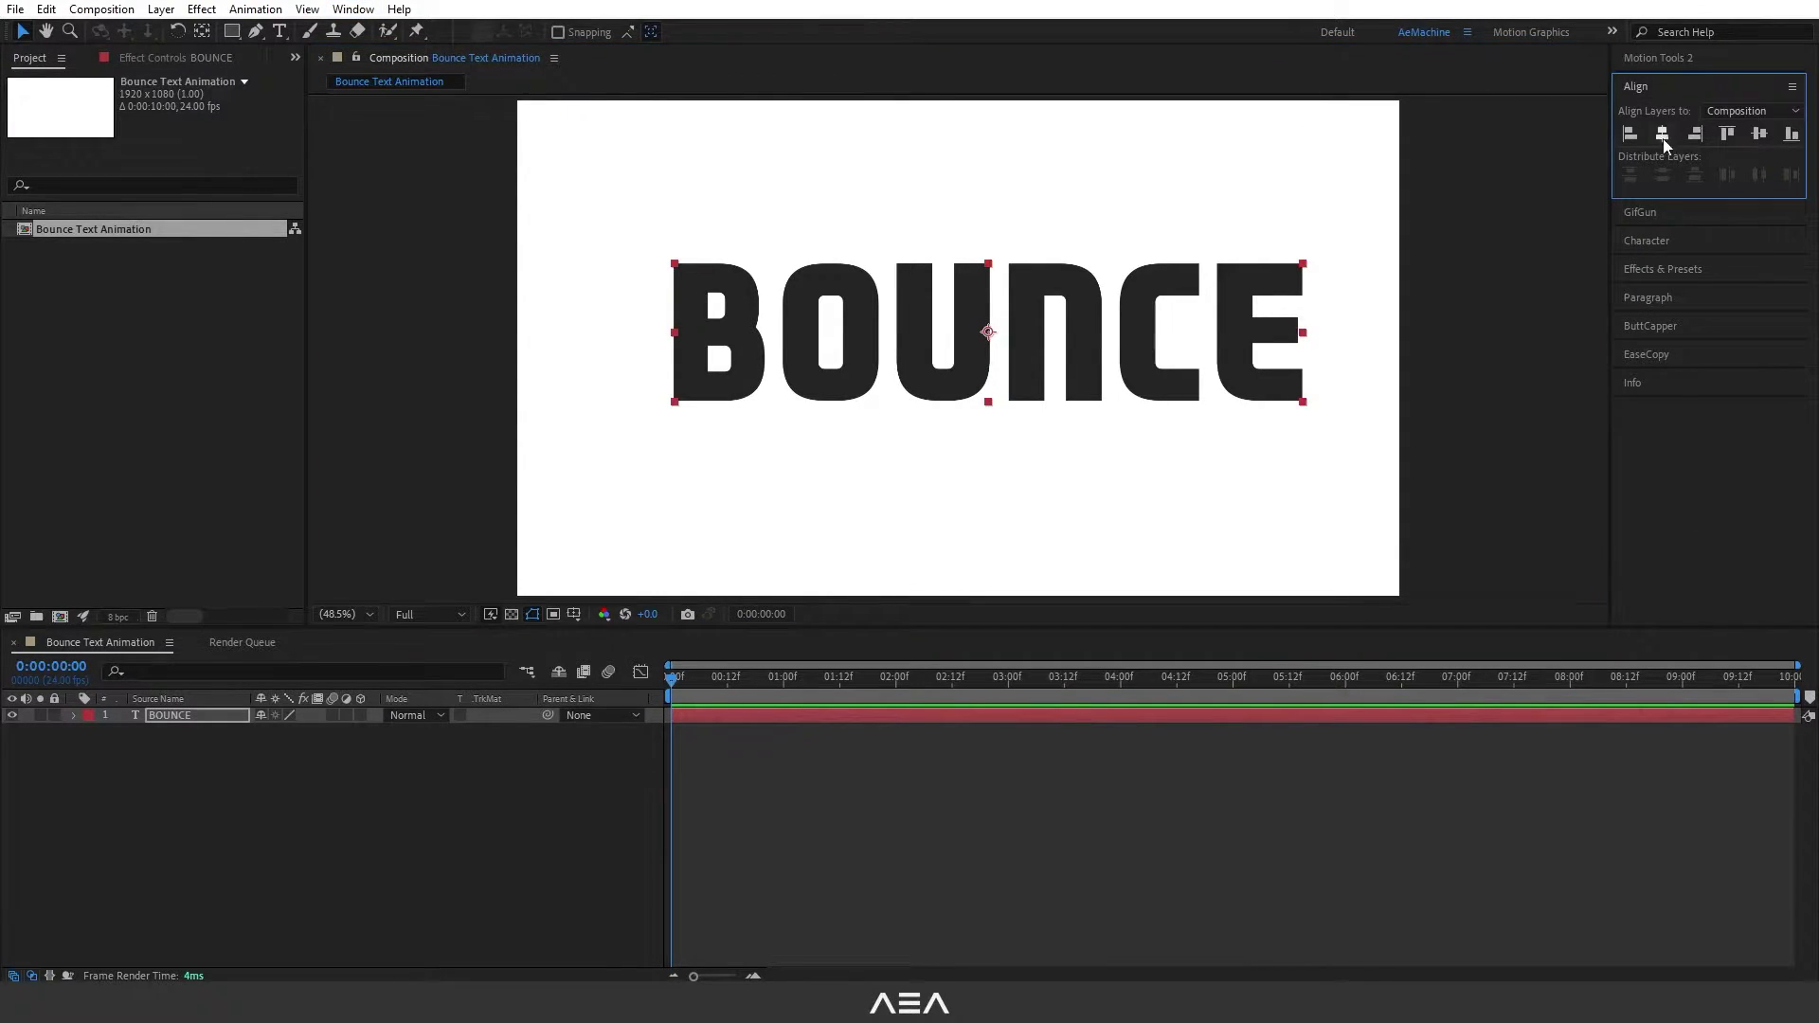
click(1662, 136)
click(1763, 139)
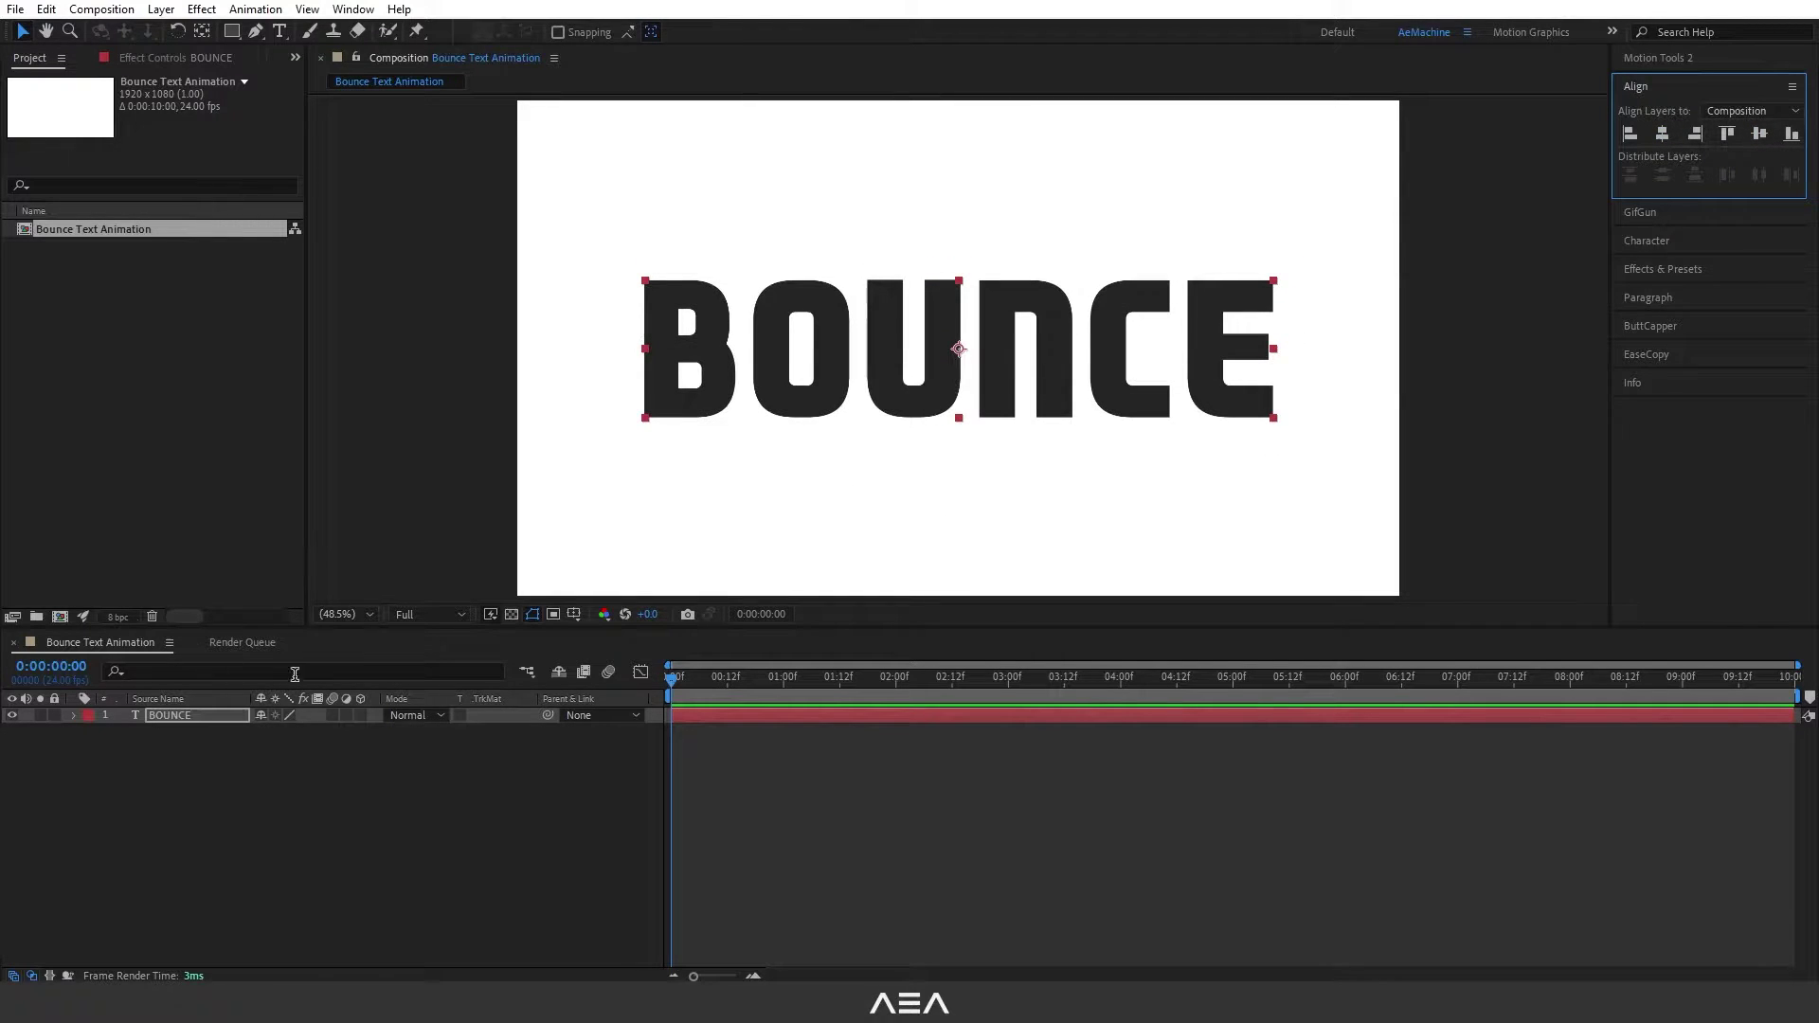
Step: Scale the BOUNCE text layer down to 56%
click(204, 715)
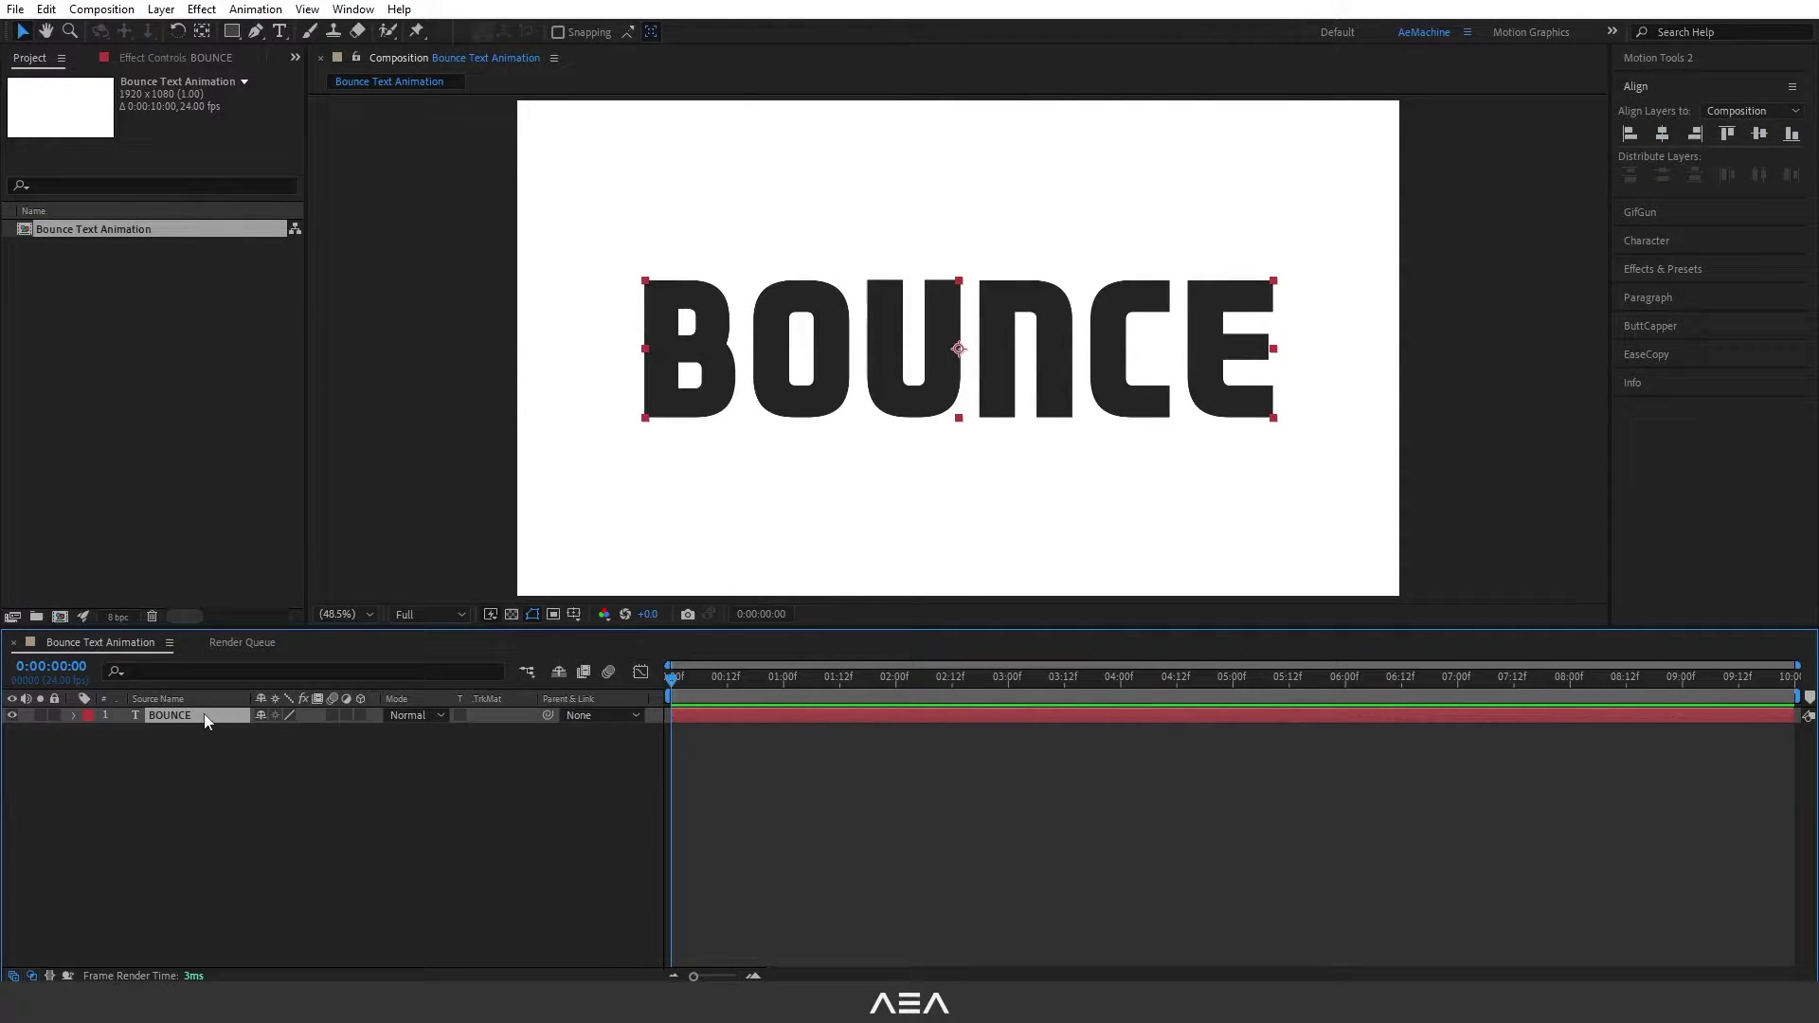
key(s)
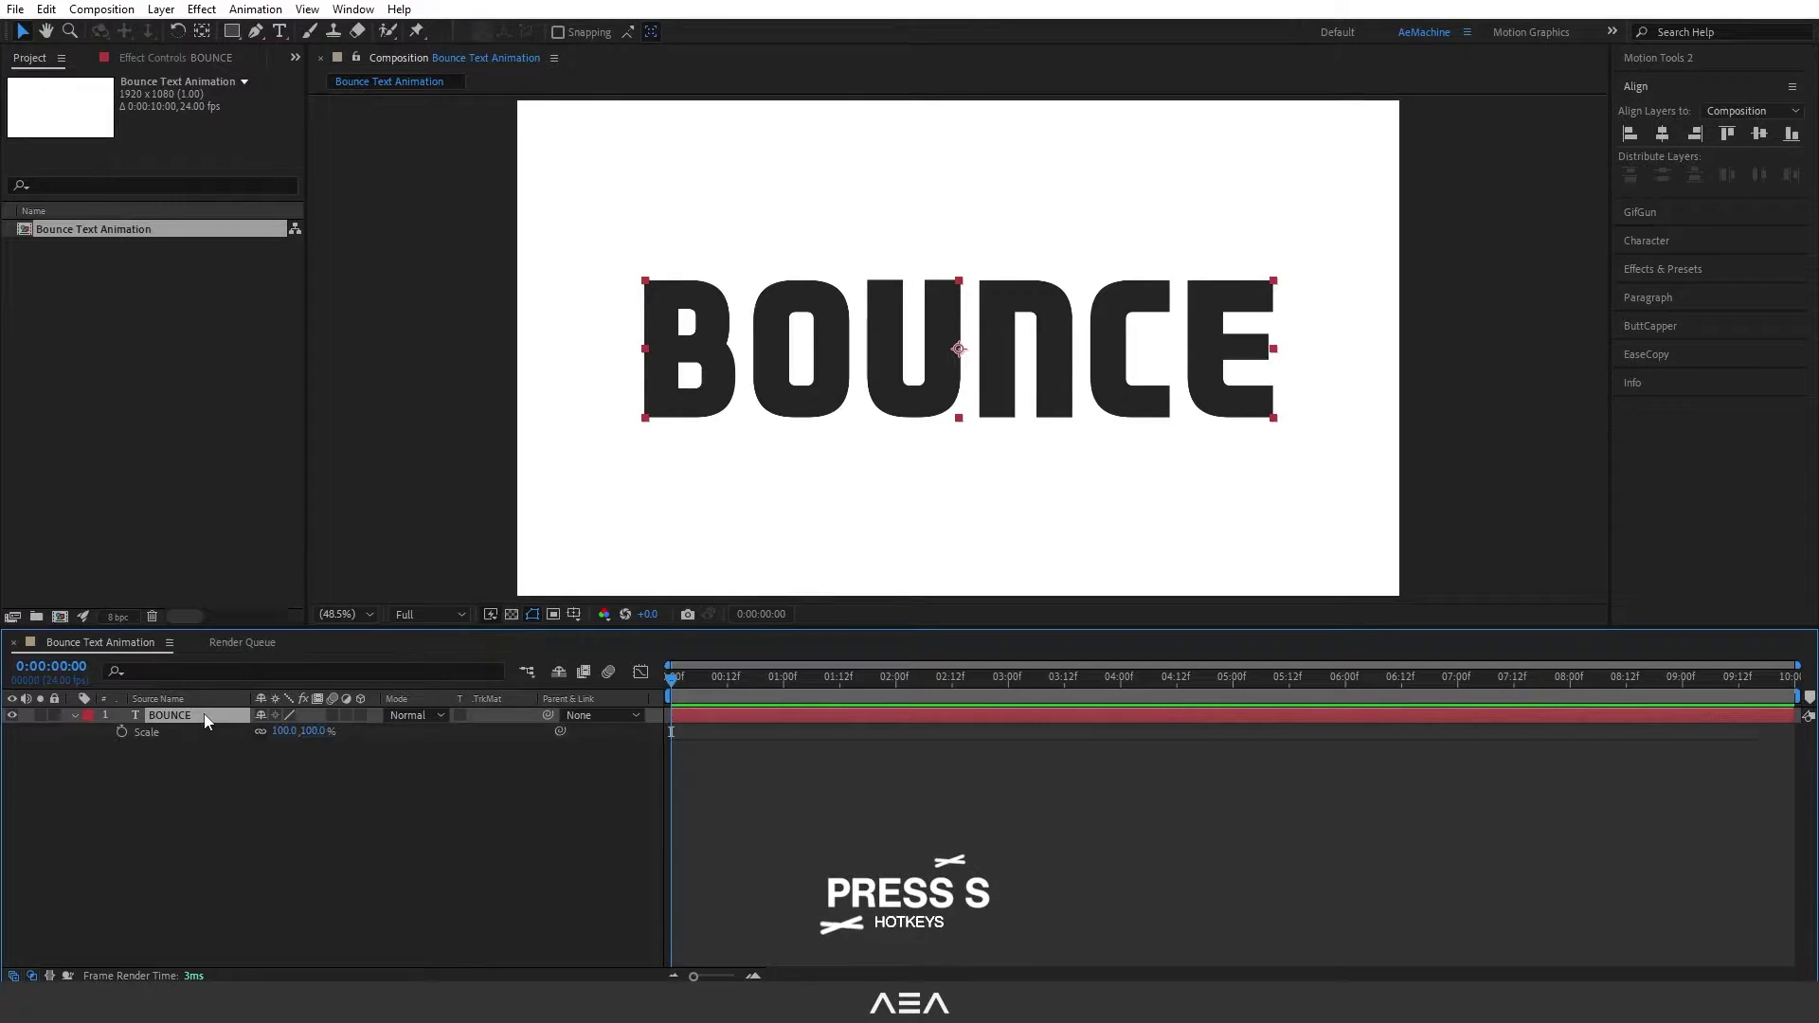
drag(307, 732, 268, 730)
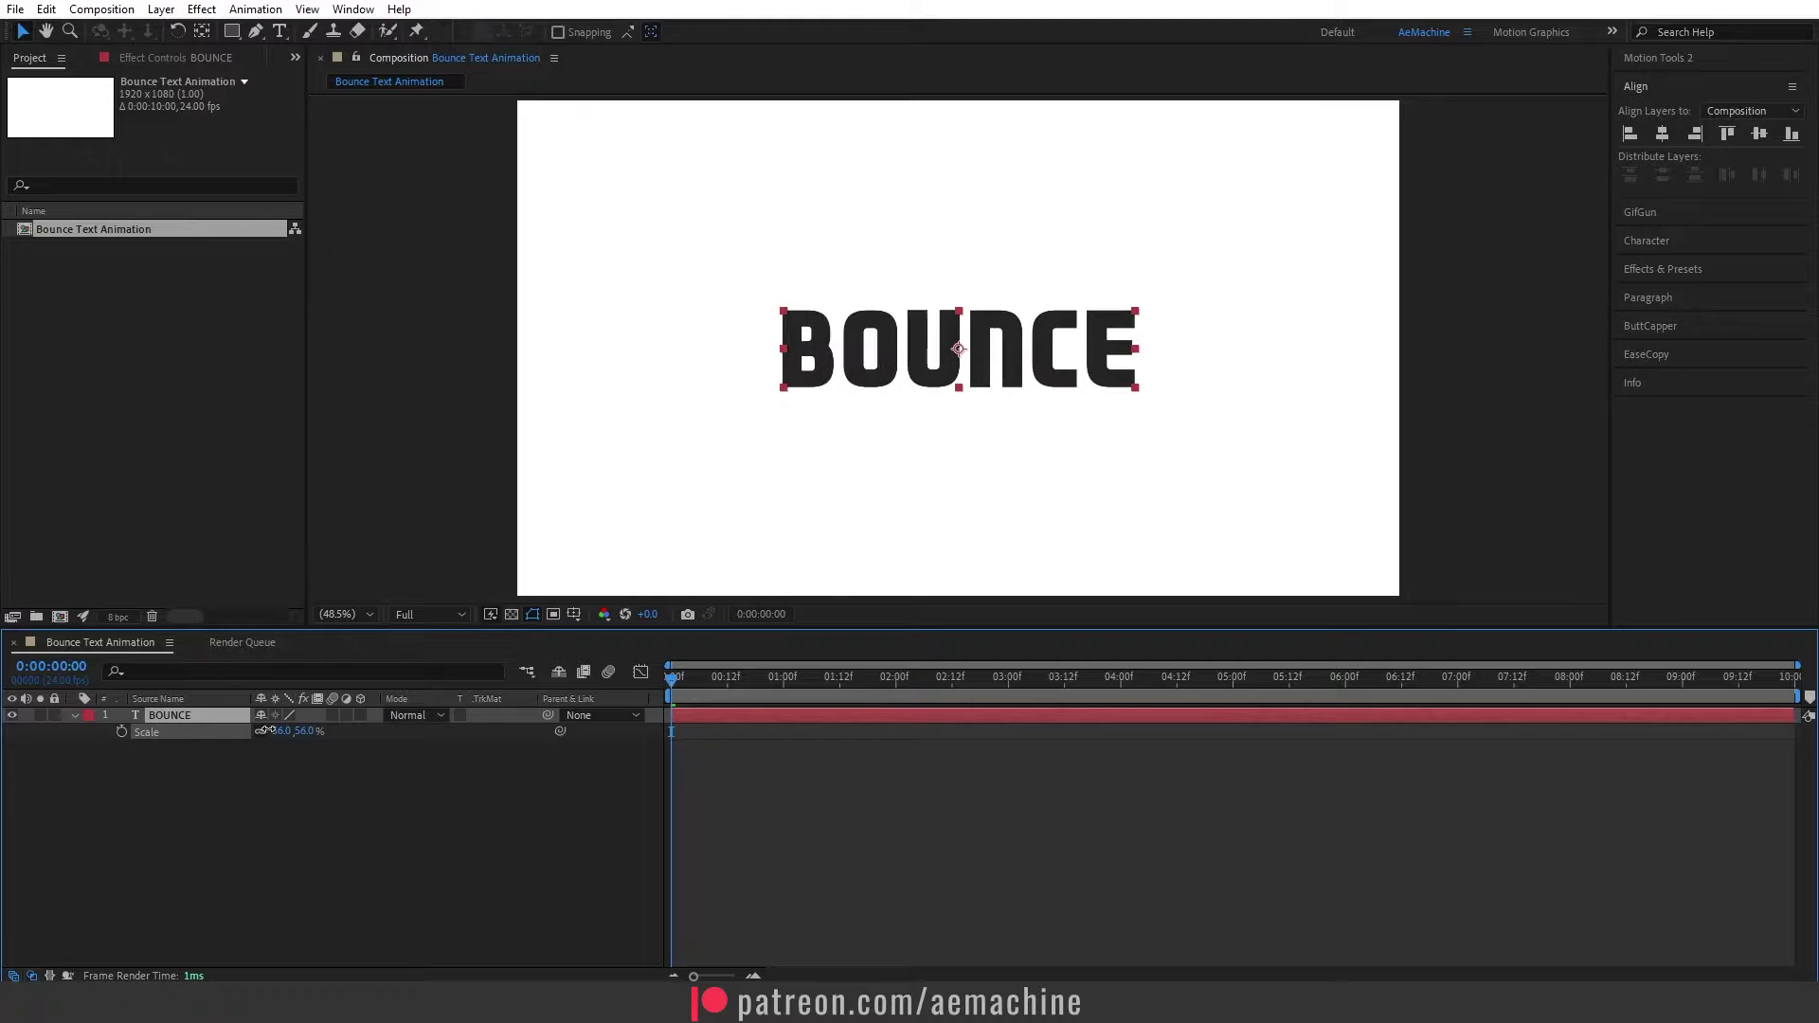
click(75, 716)
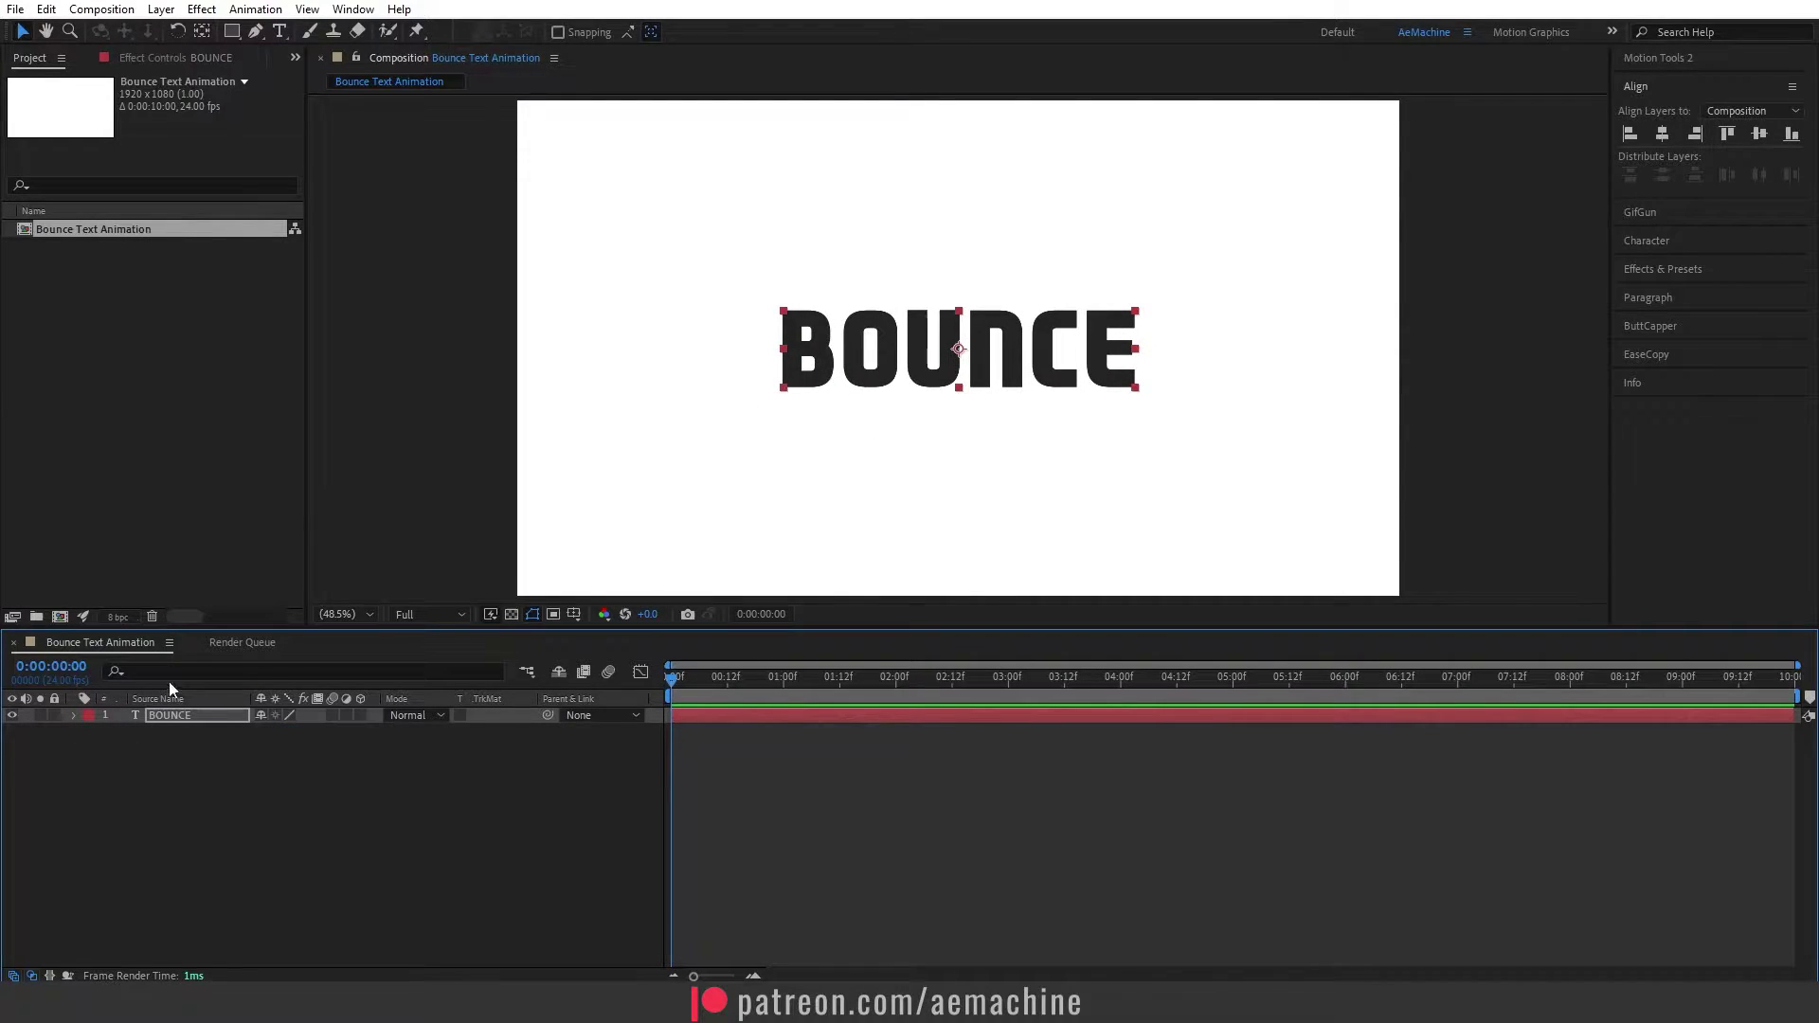
Step: Create shapes from the BOUNCE text layer and check the letter groups in the new outlines layer
right_click(178, 716)
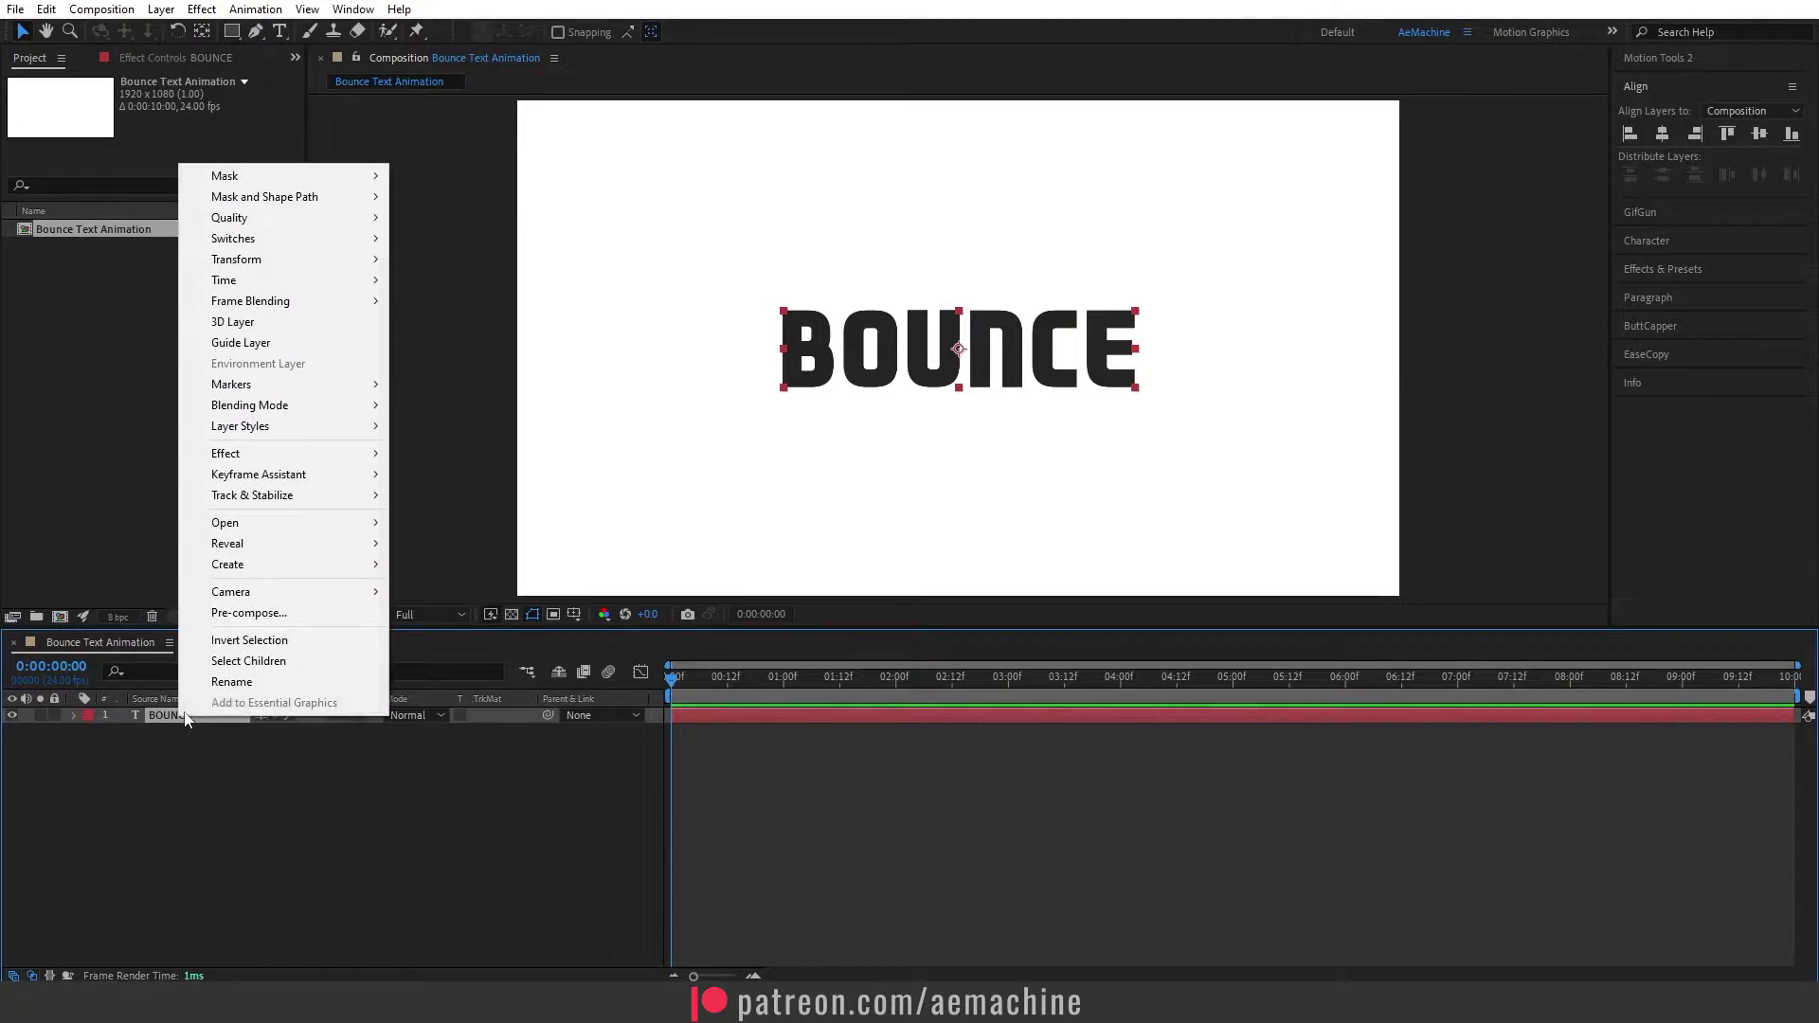
mouse_move(313, 564)
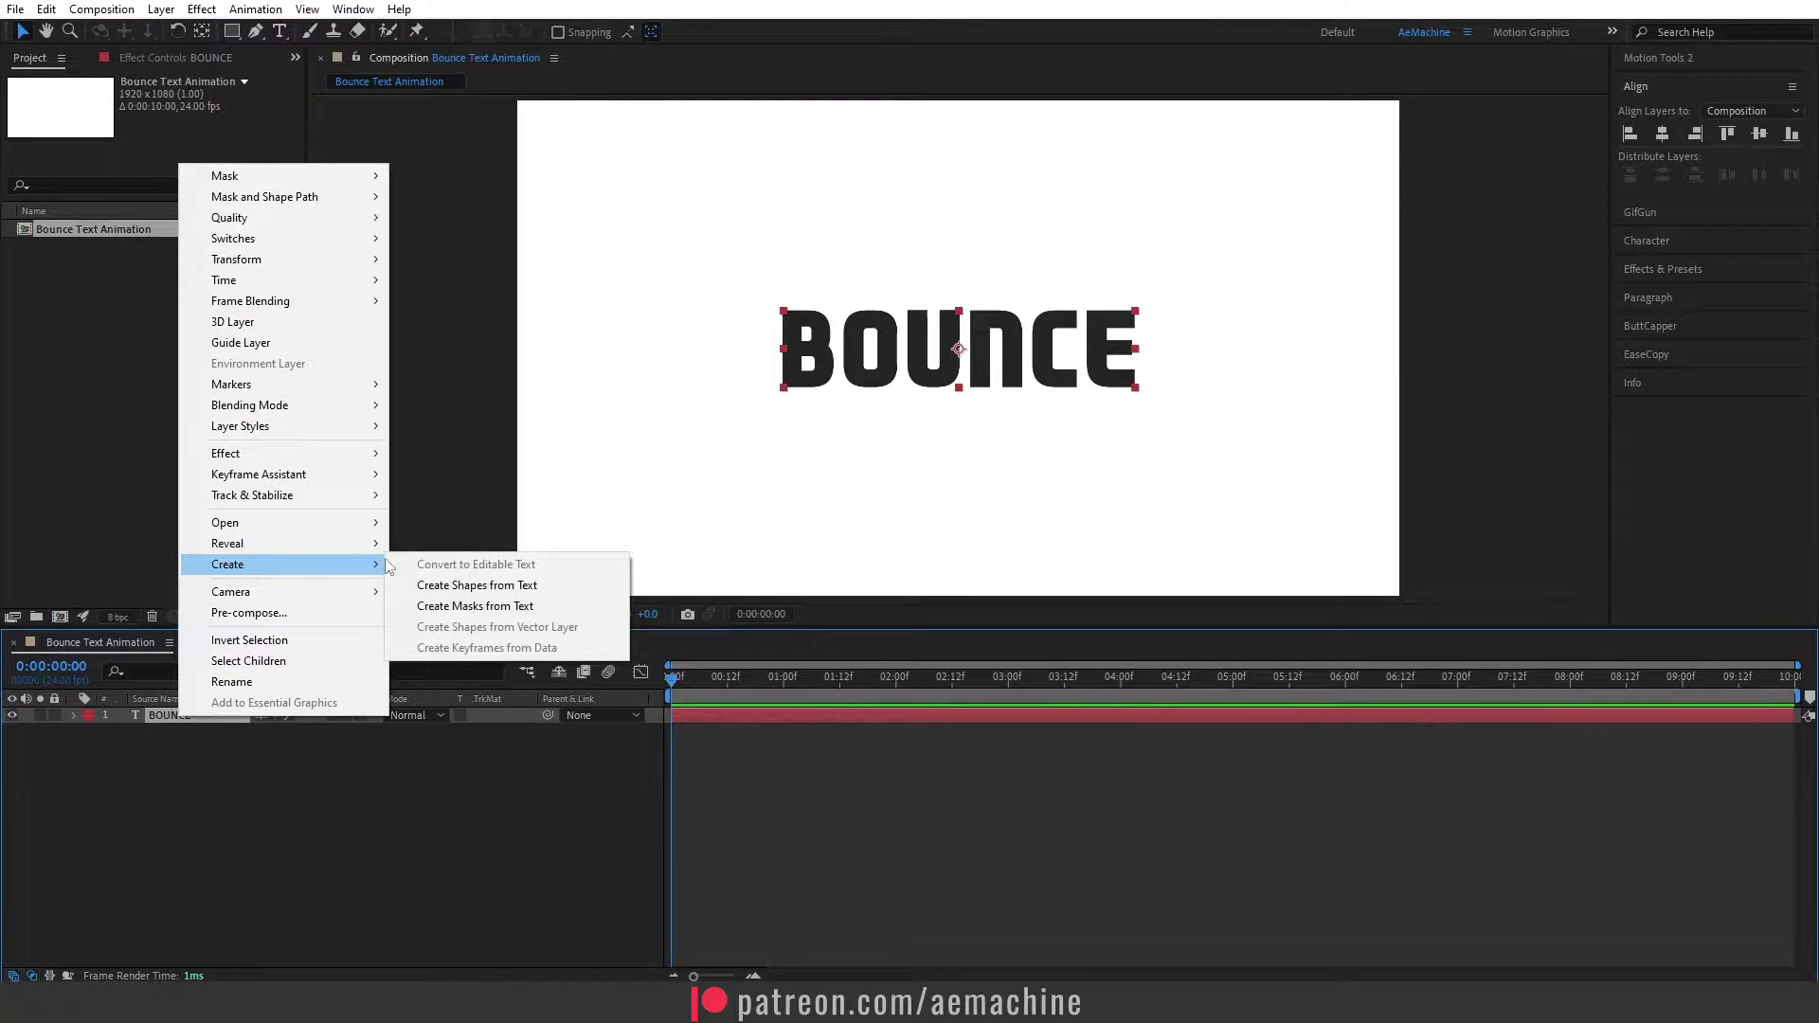
click(508, 585)
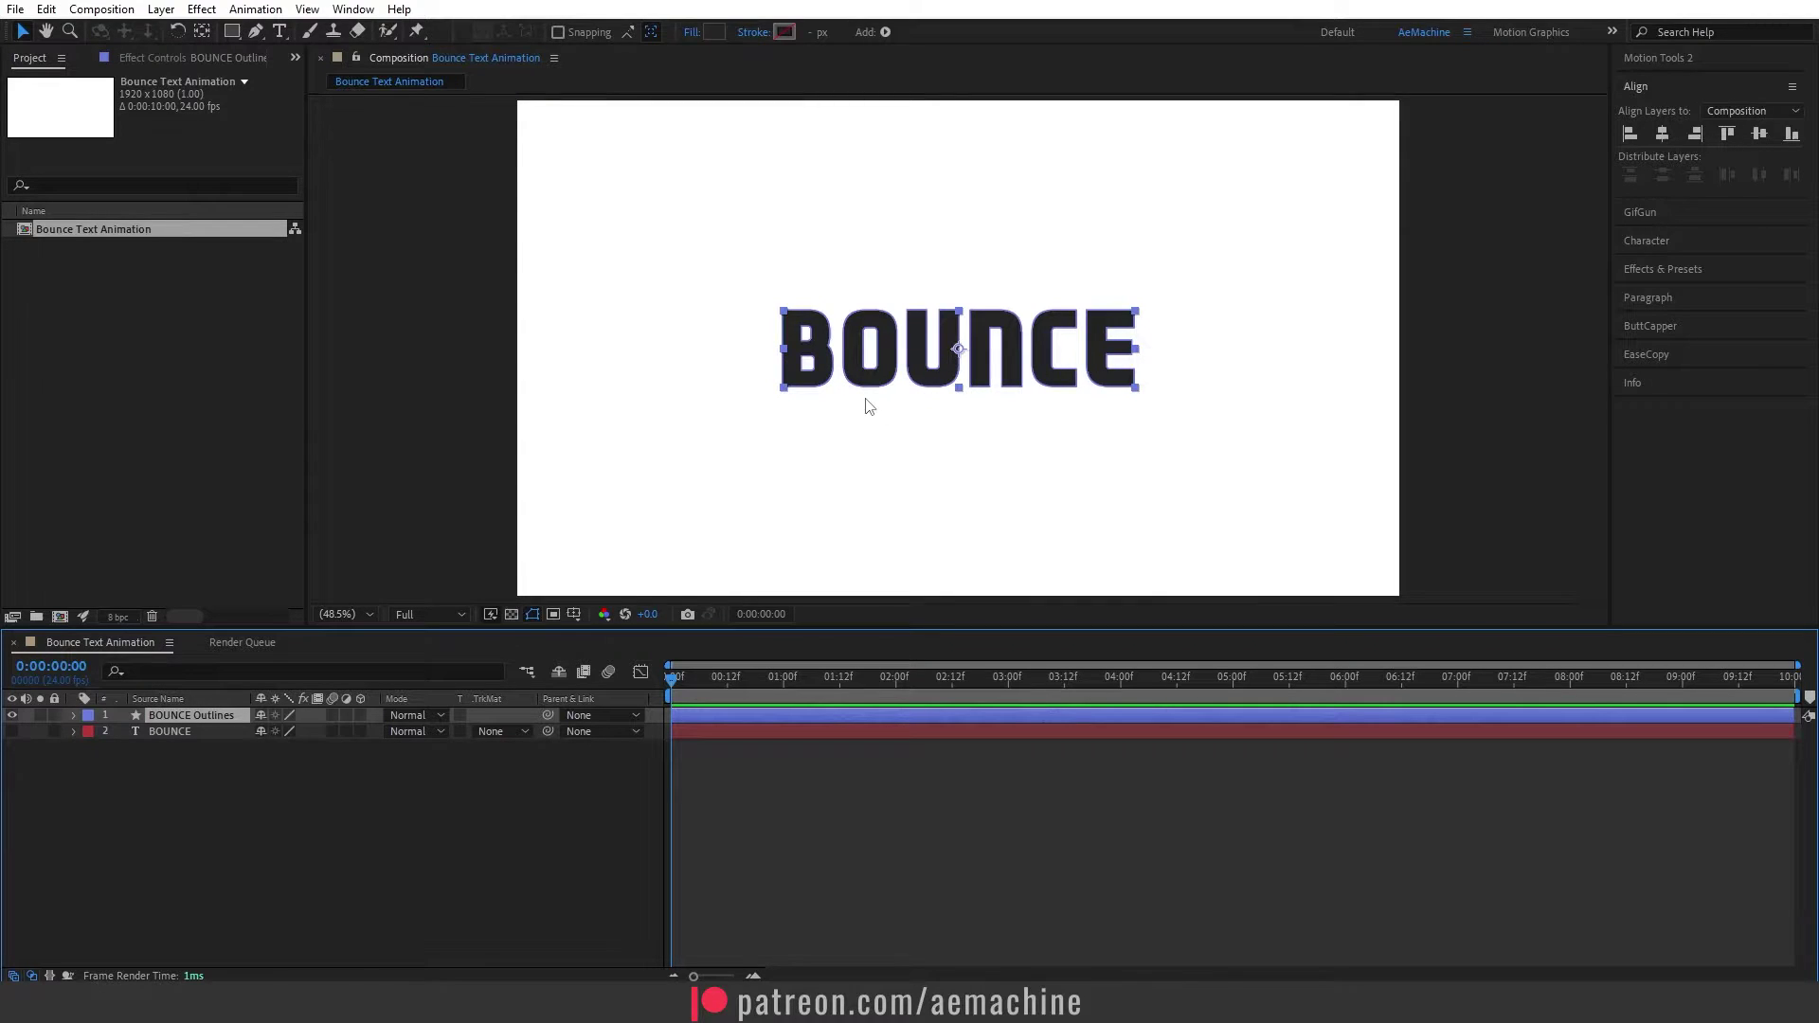
click(73, 716)
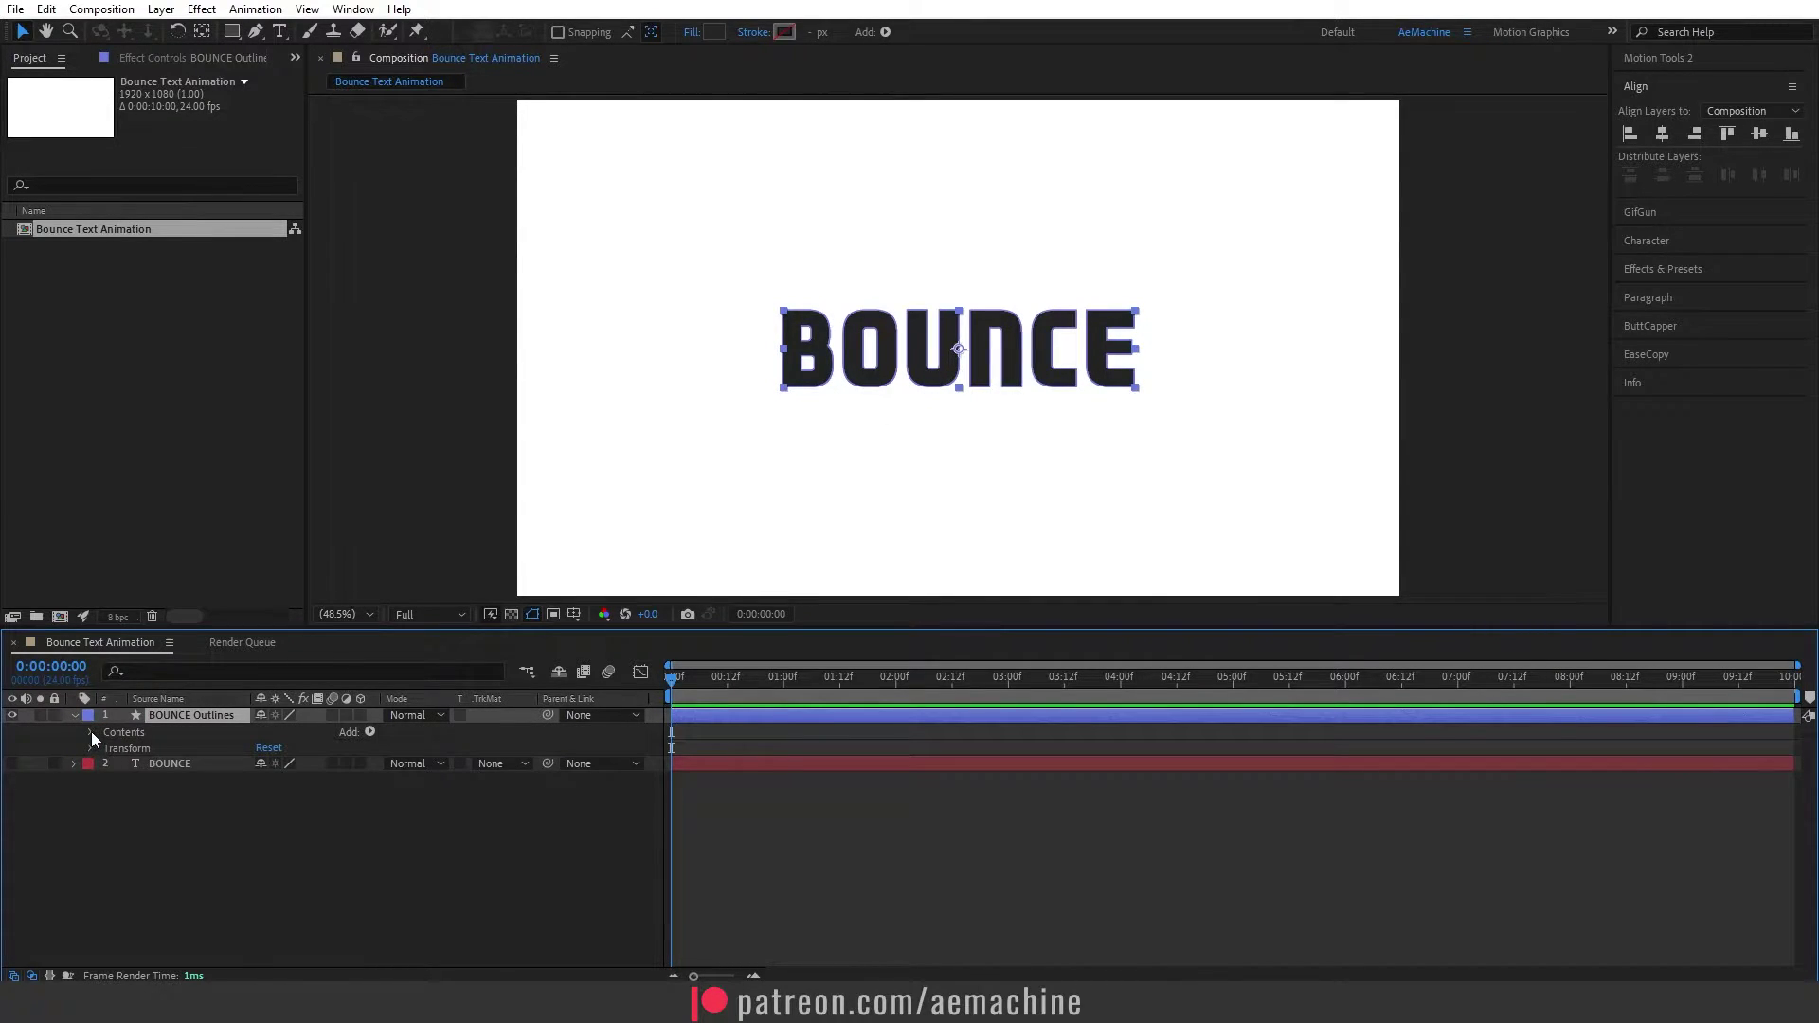
click(91, 731)
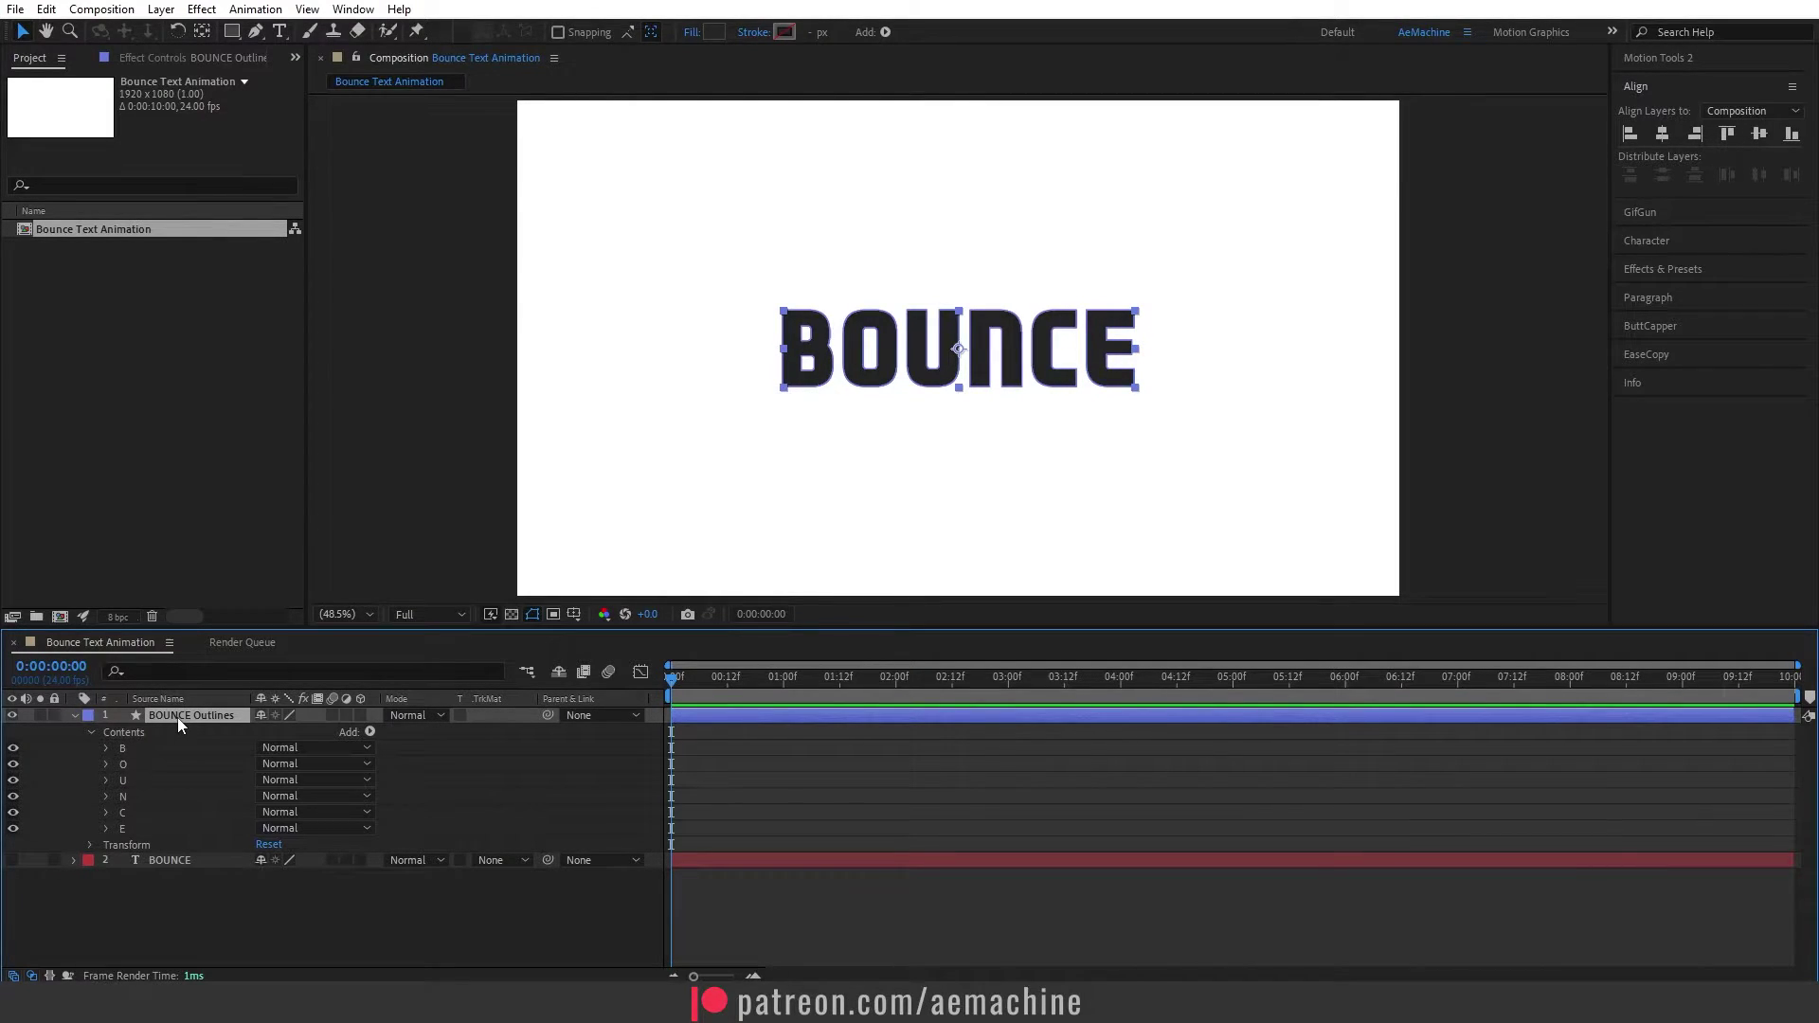
click(73, 716)
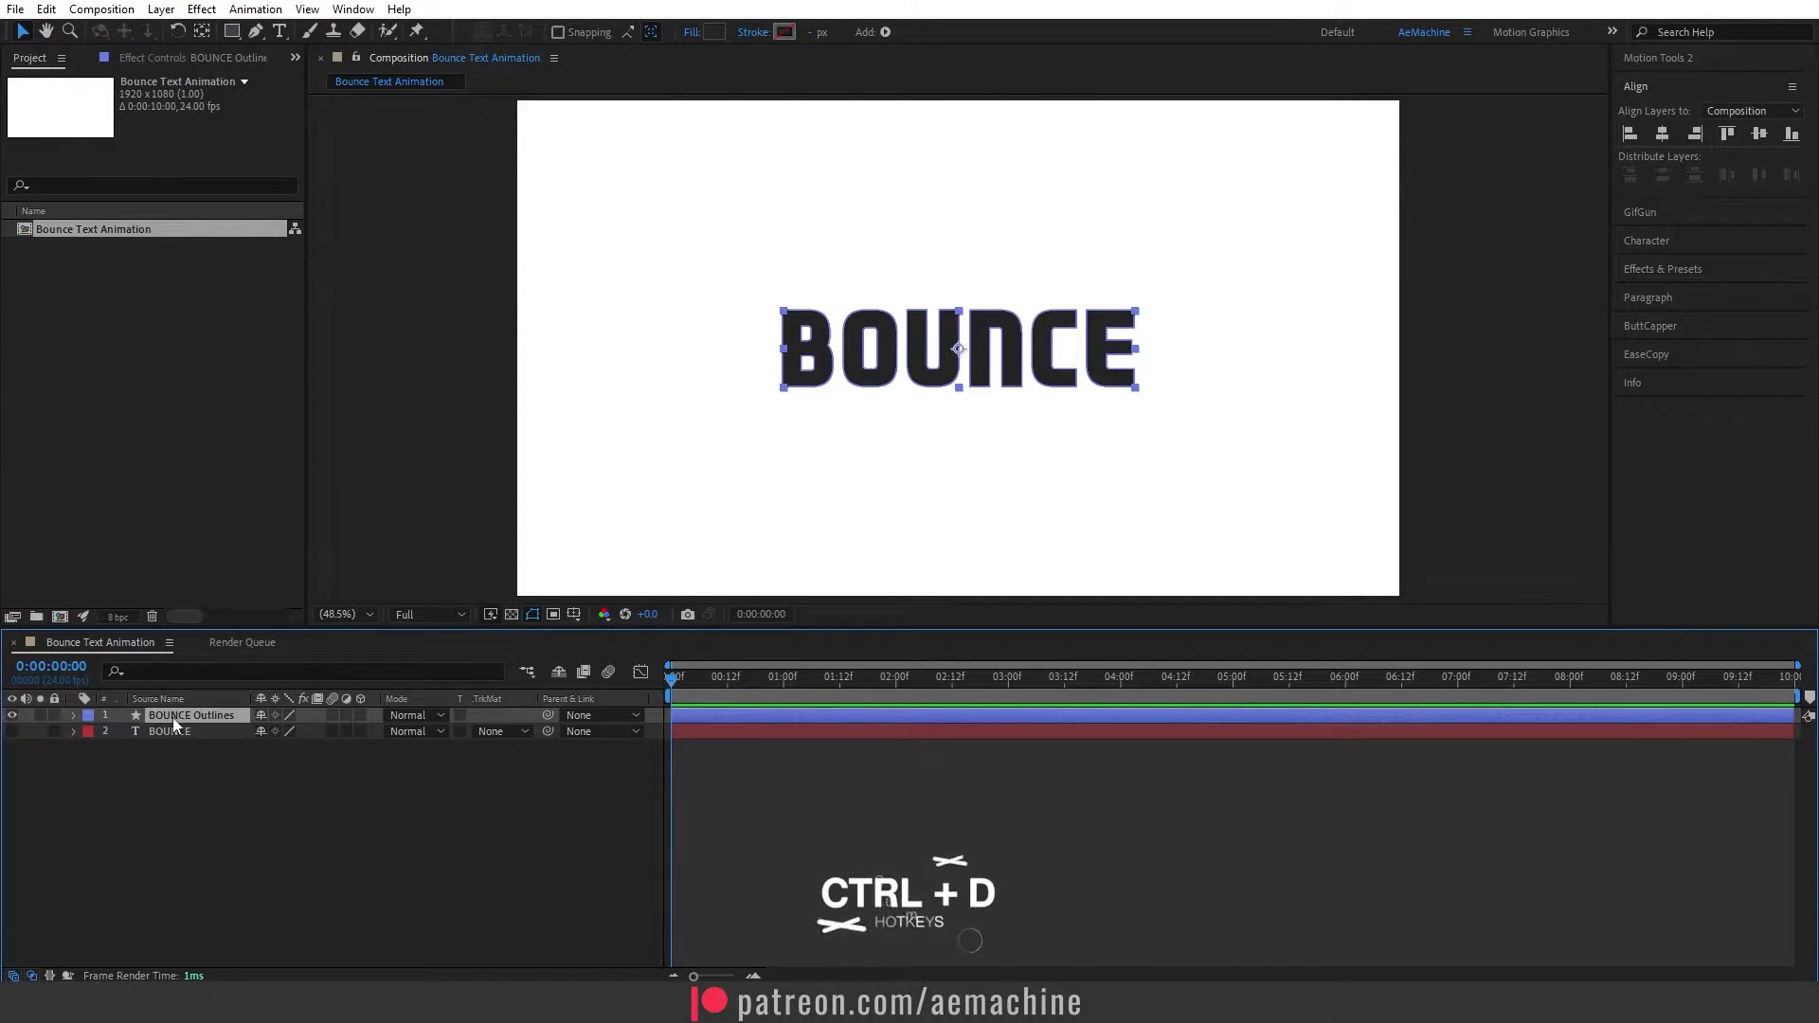
Step: Duplicate the BOUNCE Outlines layer five times, giving one copy per letter
key(ctrl+d)
key(ctrl+d)
key(ctrl+d)
key(ctrl+d)
key(ctrl+d)
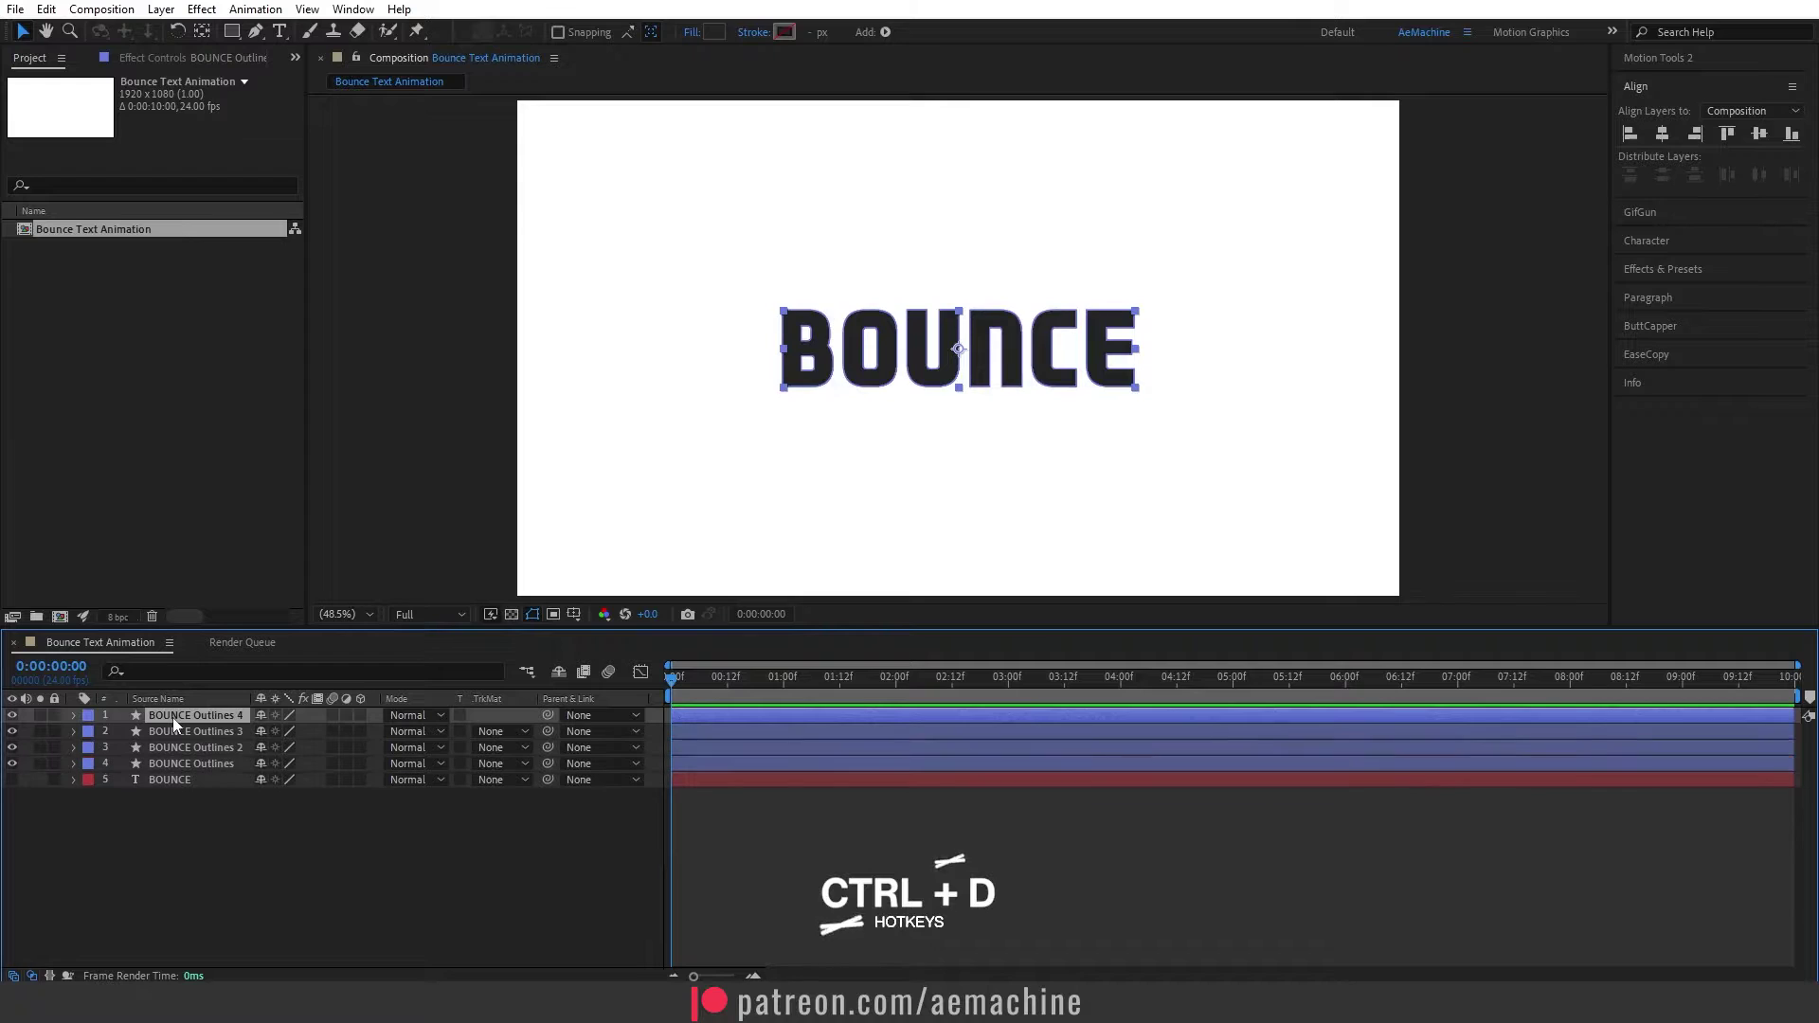
Step: Delete the O, U, N, C and E groups from the BOUNCE Outlines 6 layer, keeping only the B
click(74, 716)
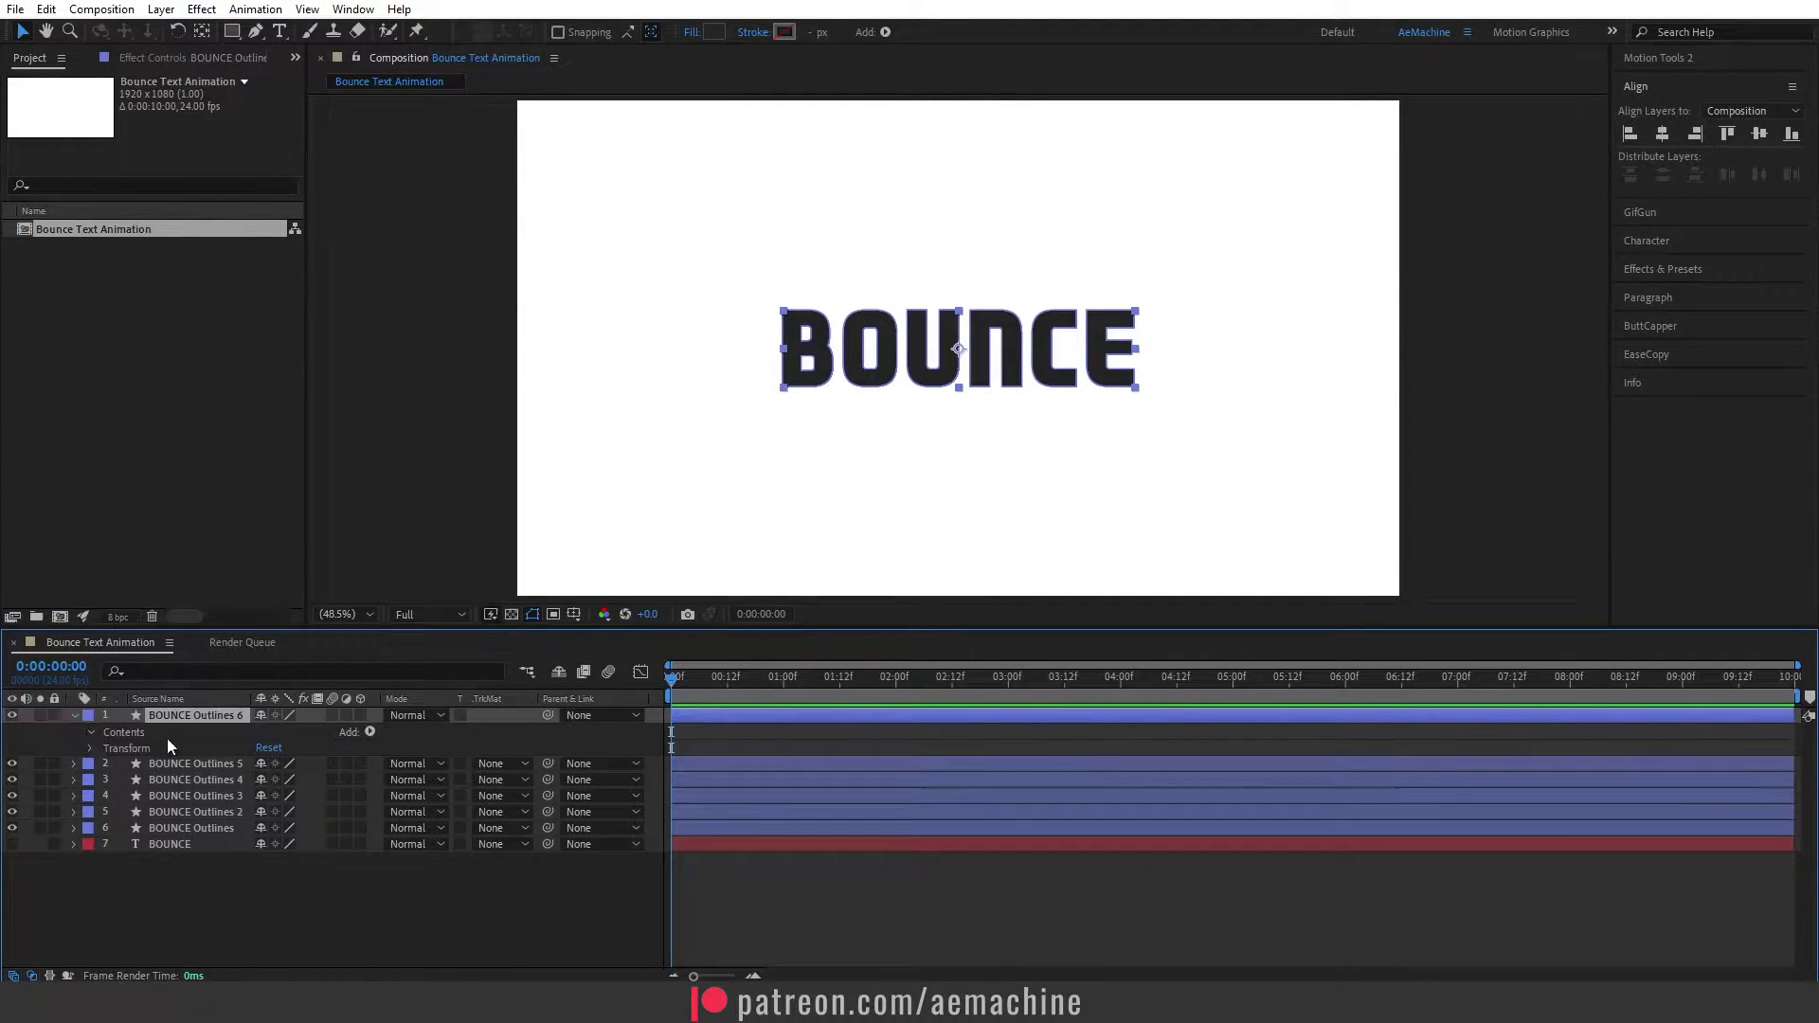
click(91, 733)
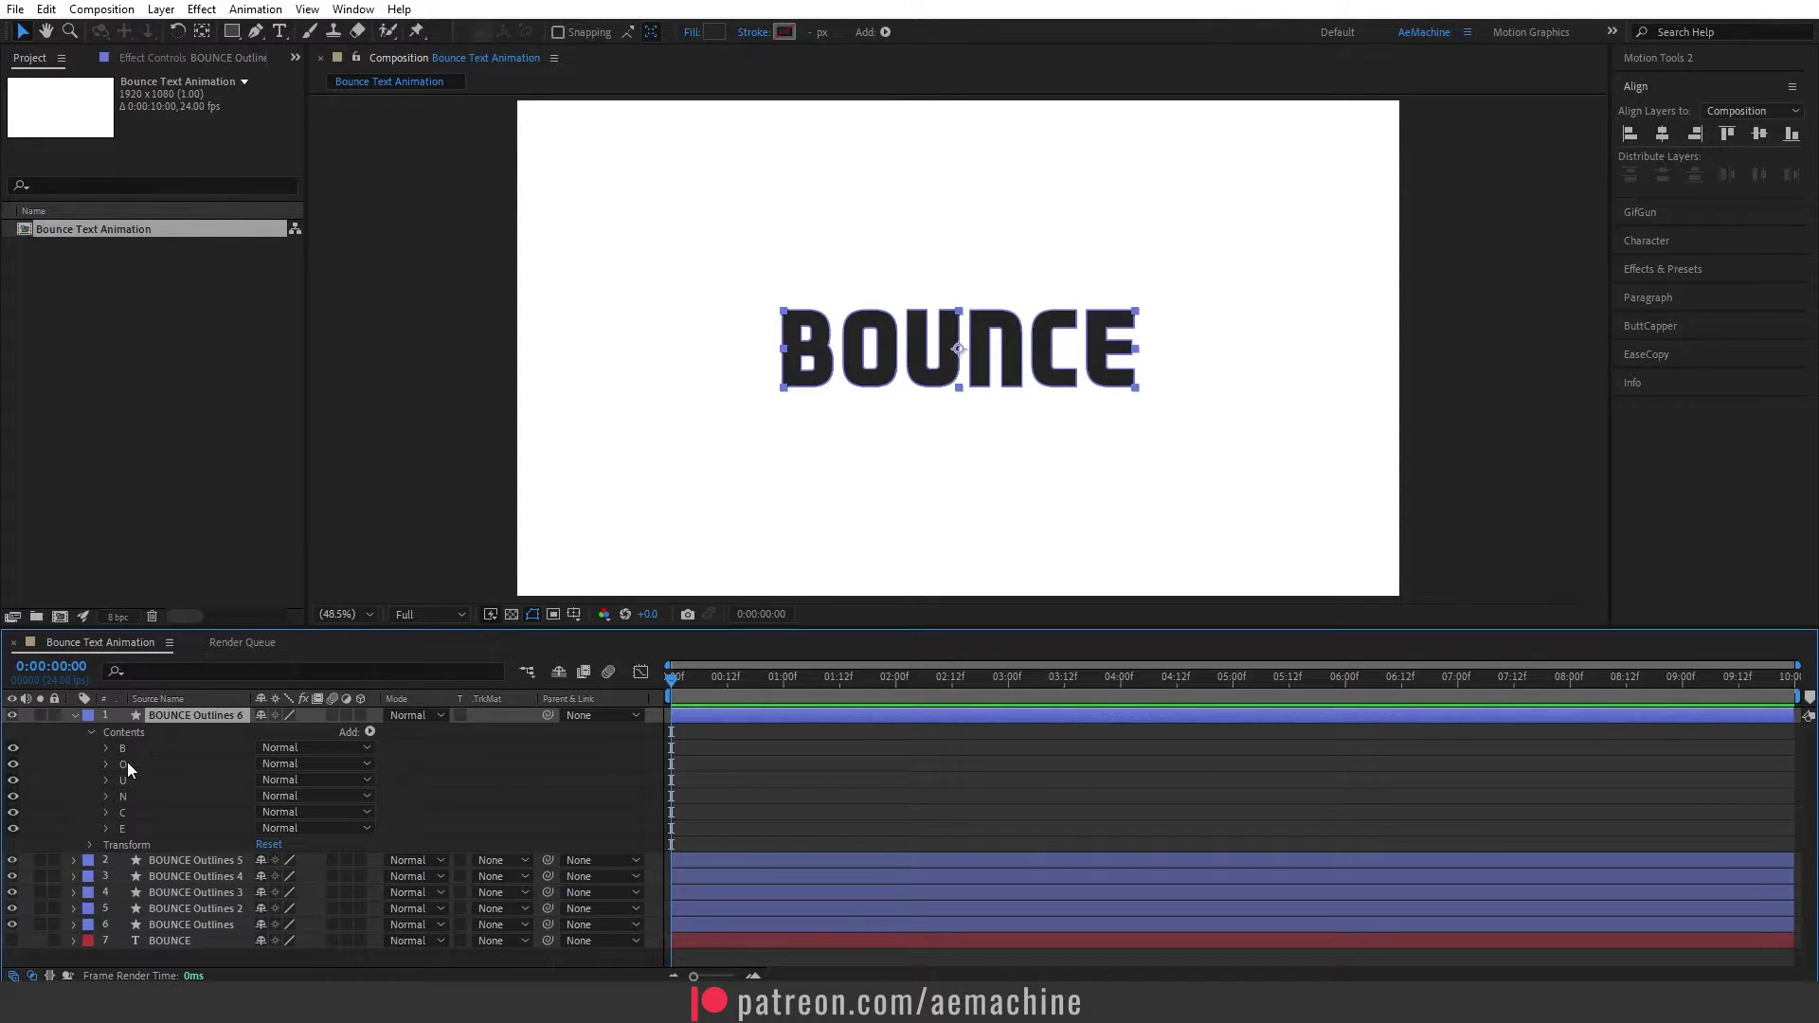
click(127, 763)
shift+click(132, 828)
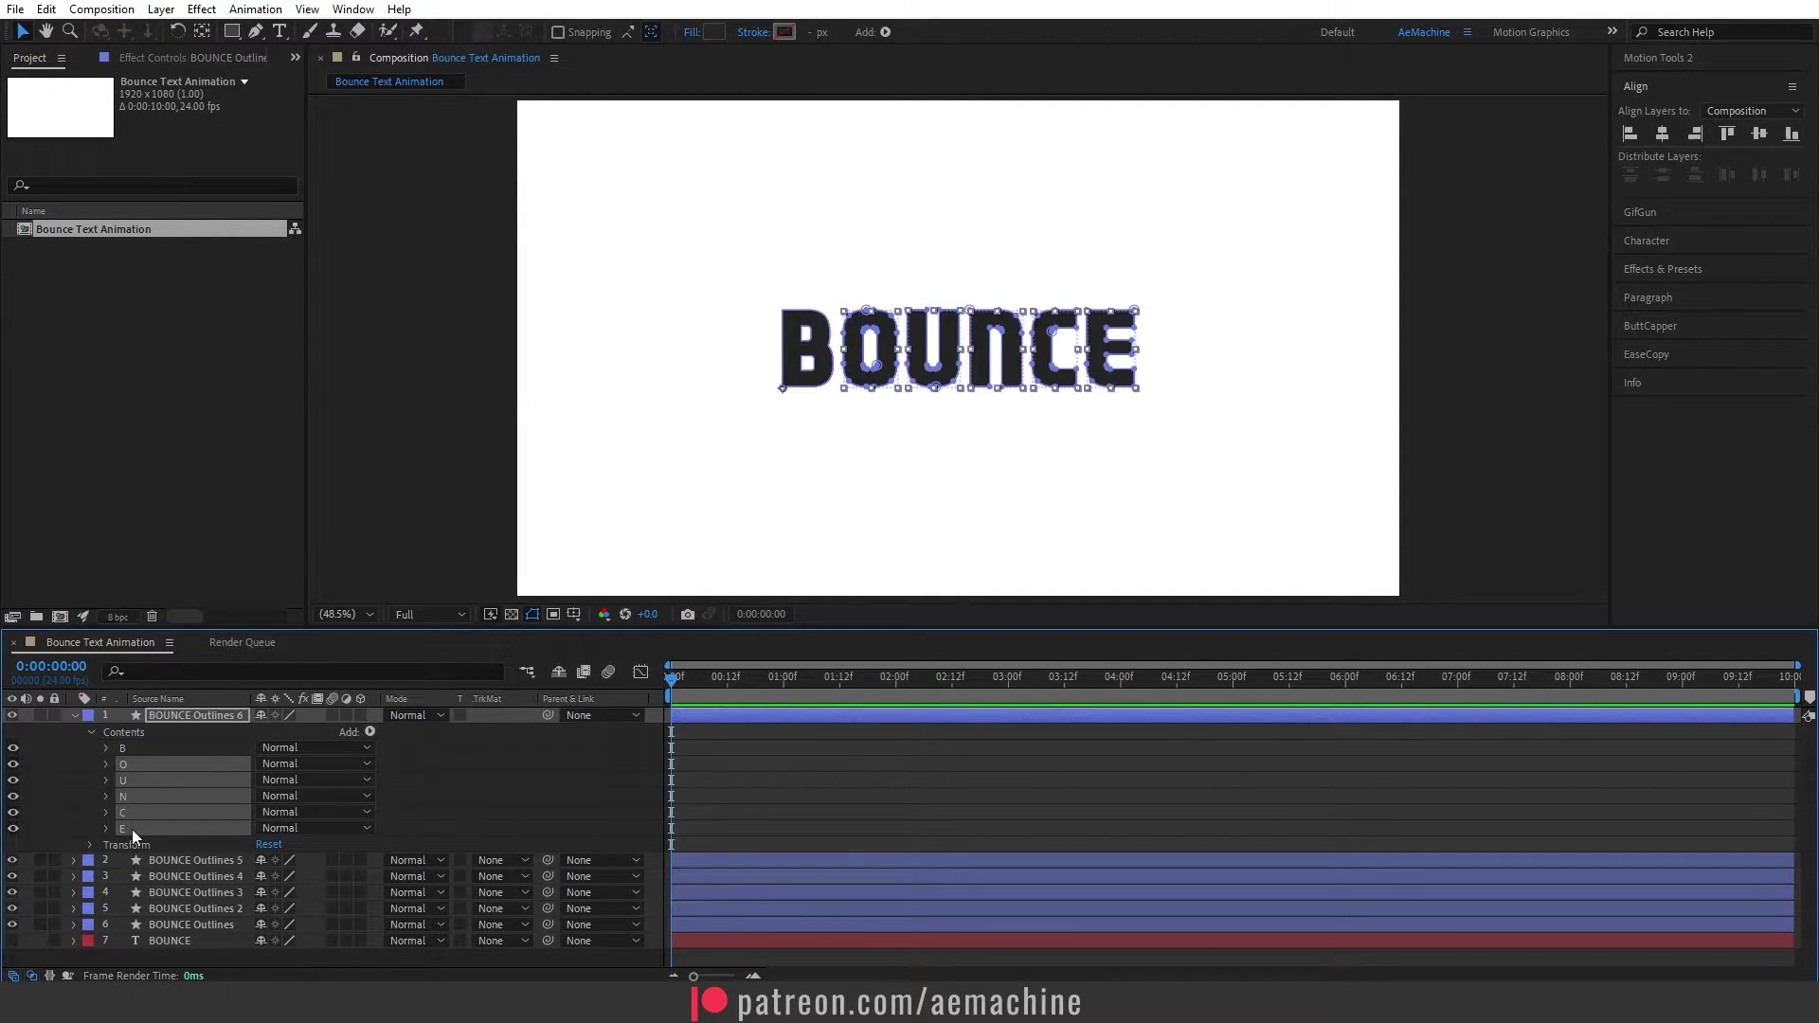
key(Delete)
click(75, 717)
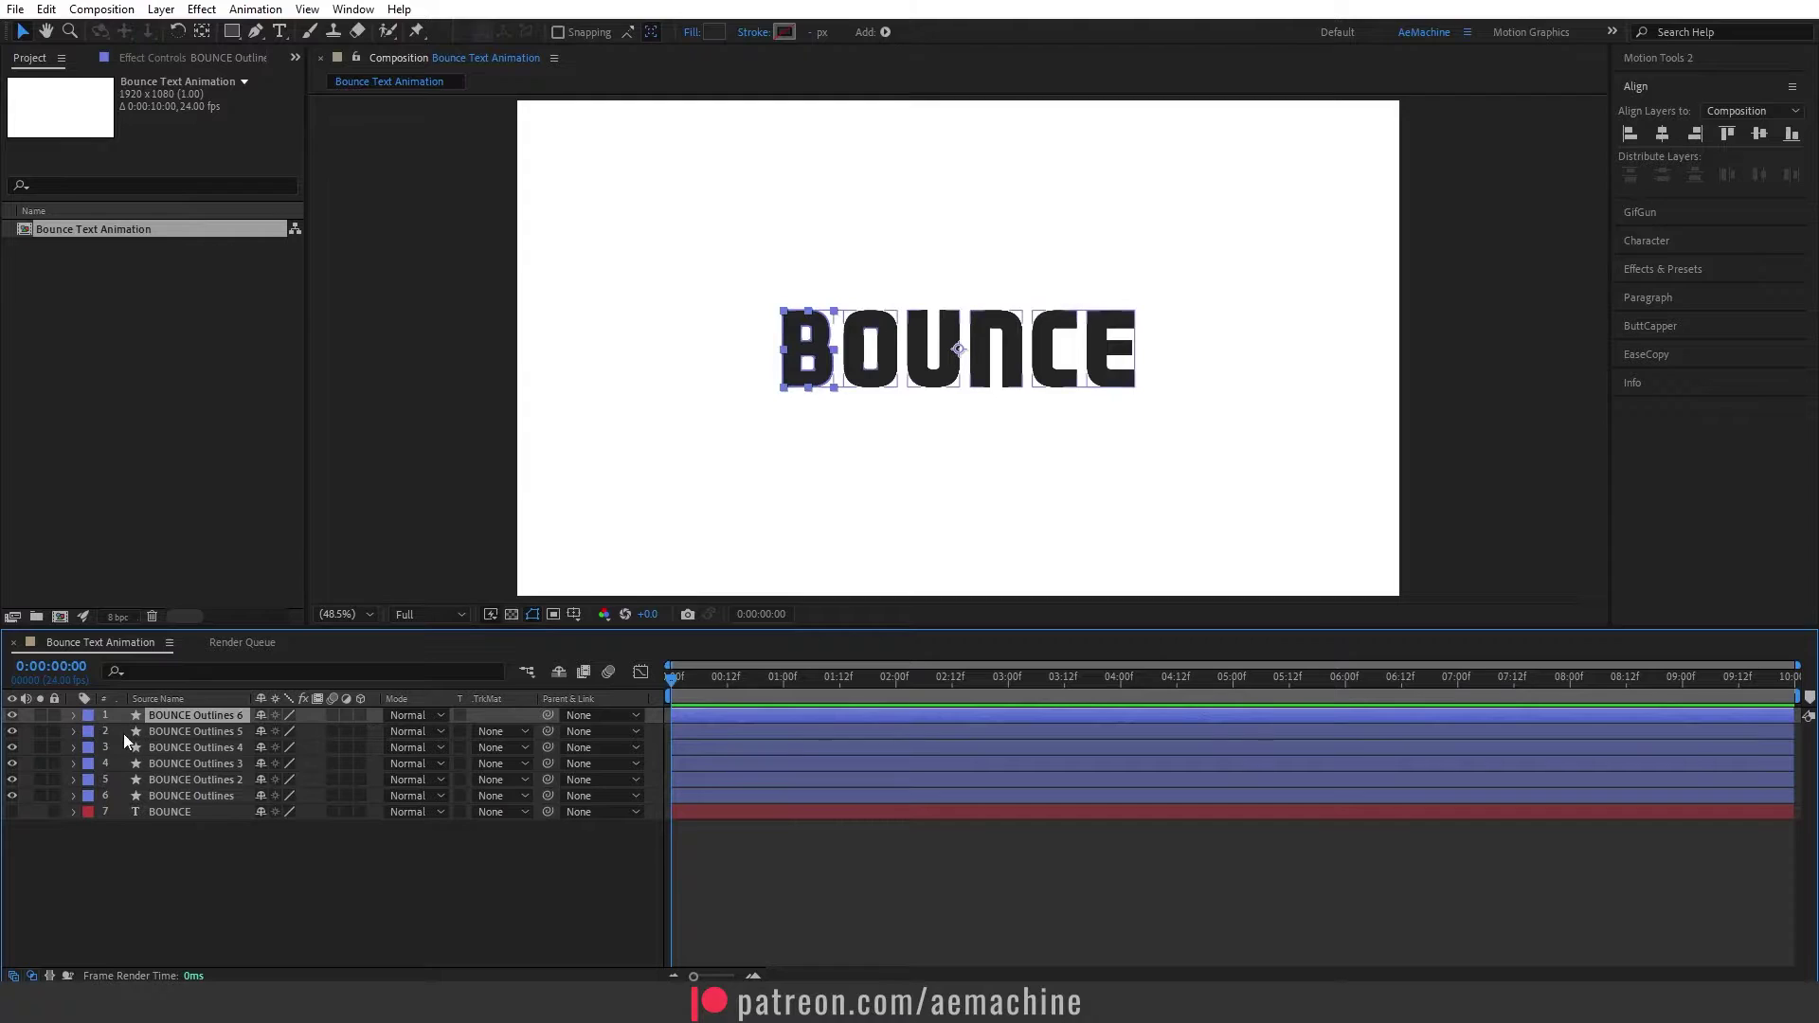
Step: Delete the B, U, N, C and E groups from the BOUNCE Outlines 5 layer, keeping only the O
click(170, 731)
click(73, 731)
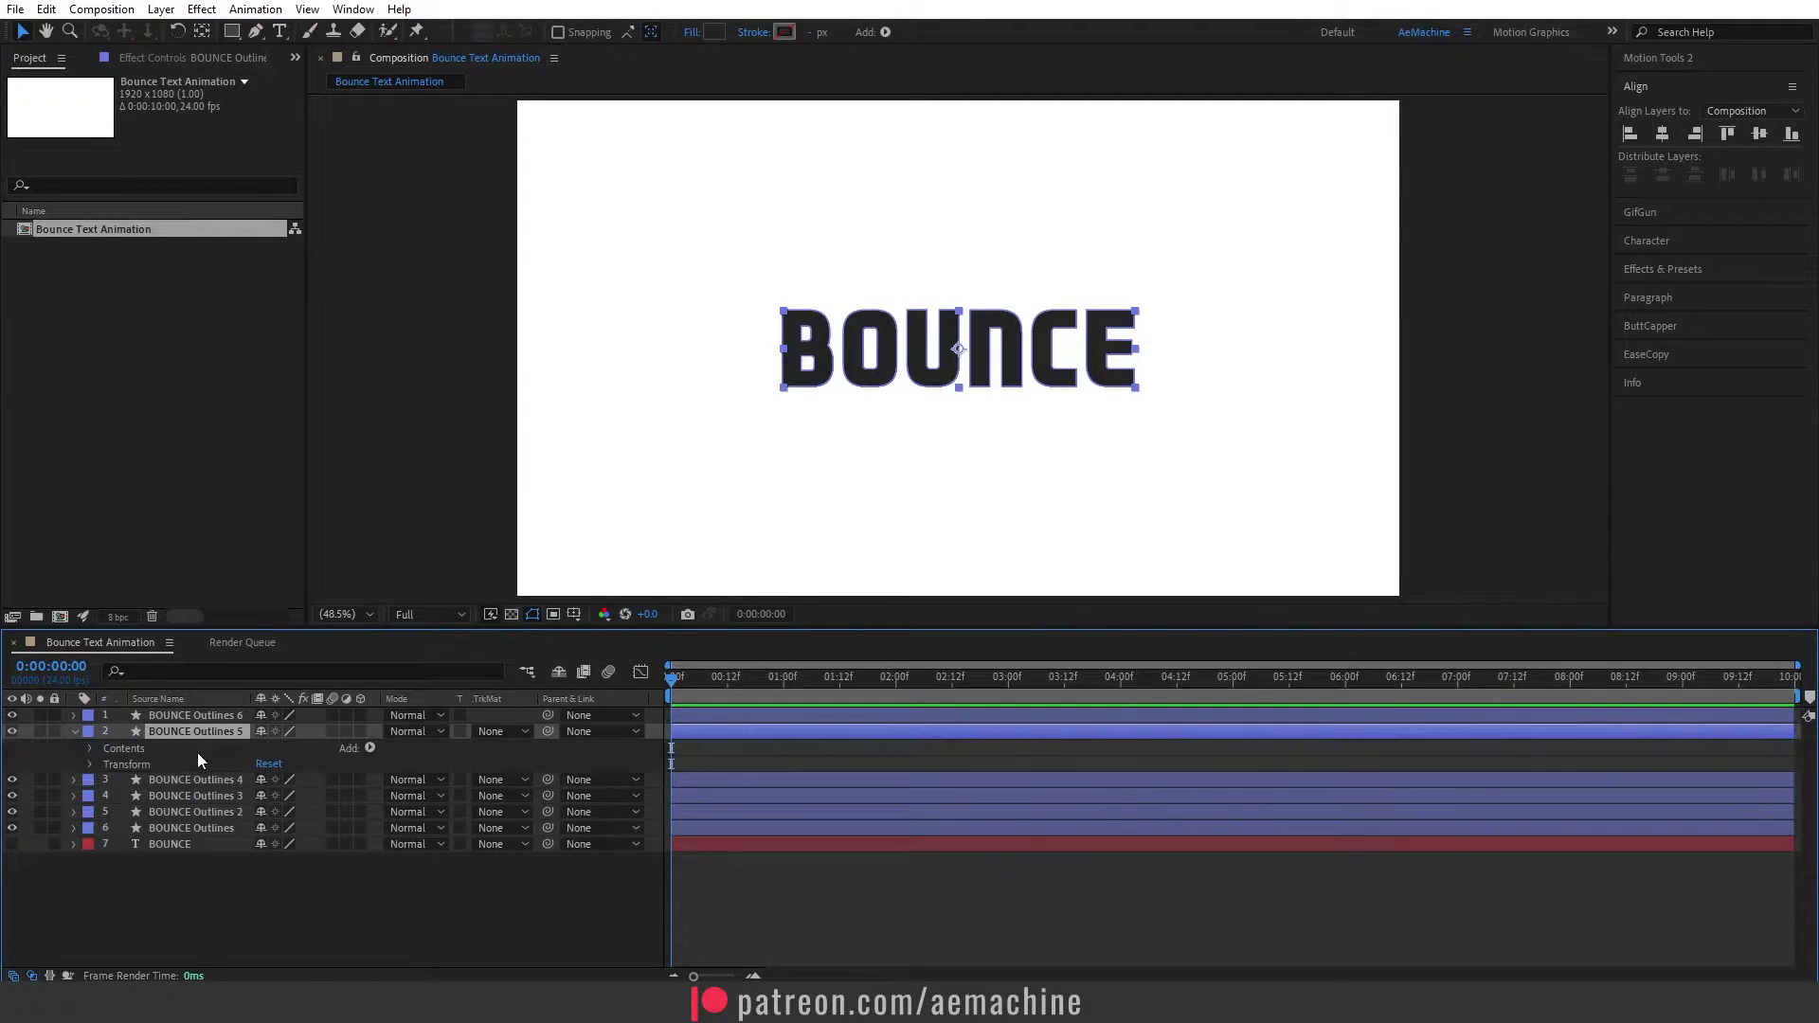
click(90, 748)
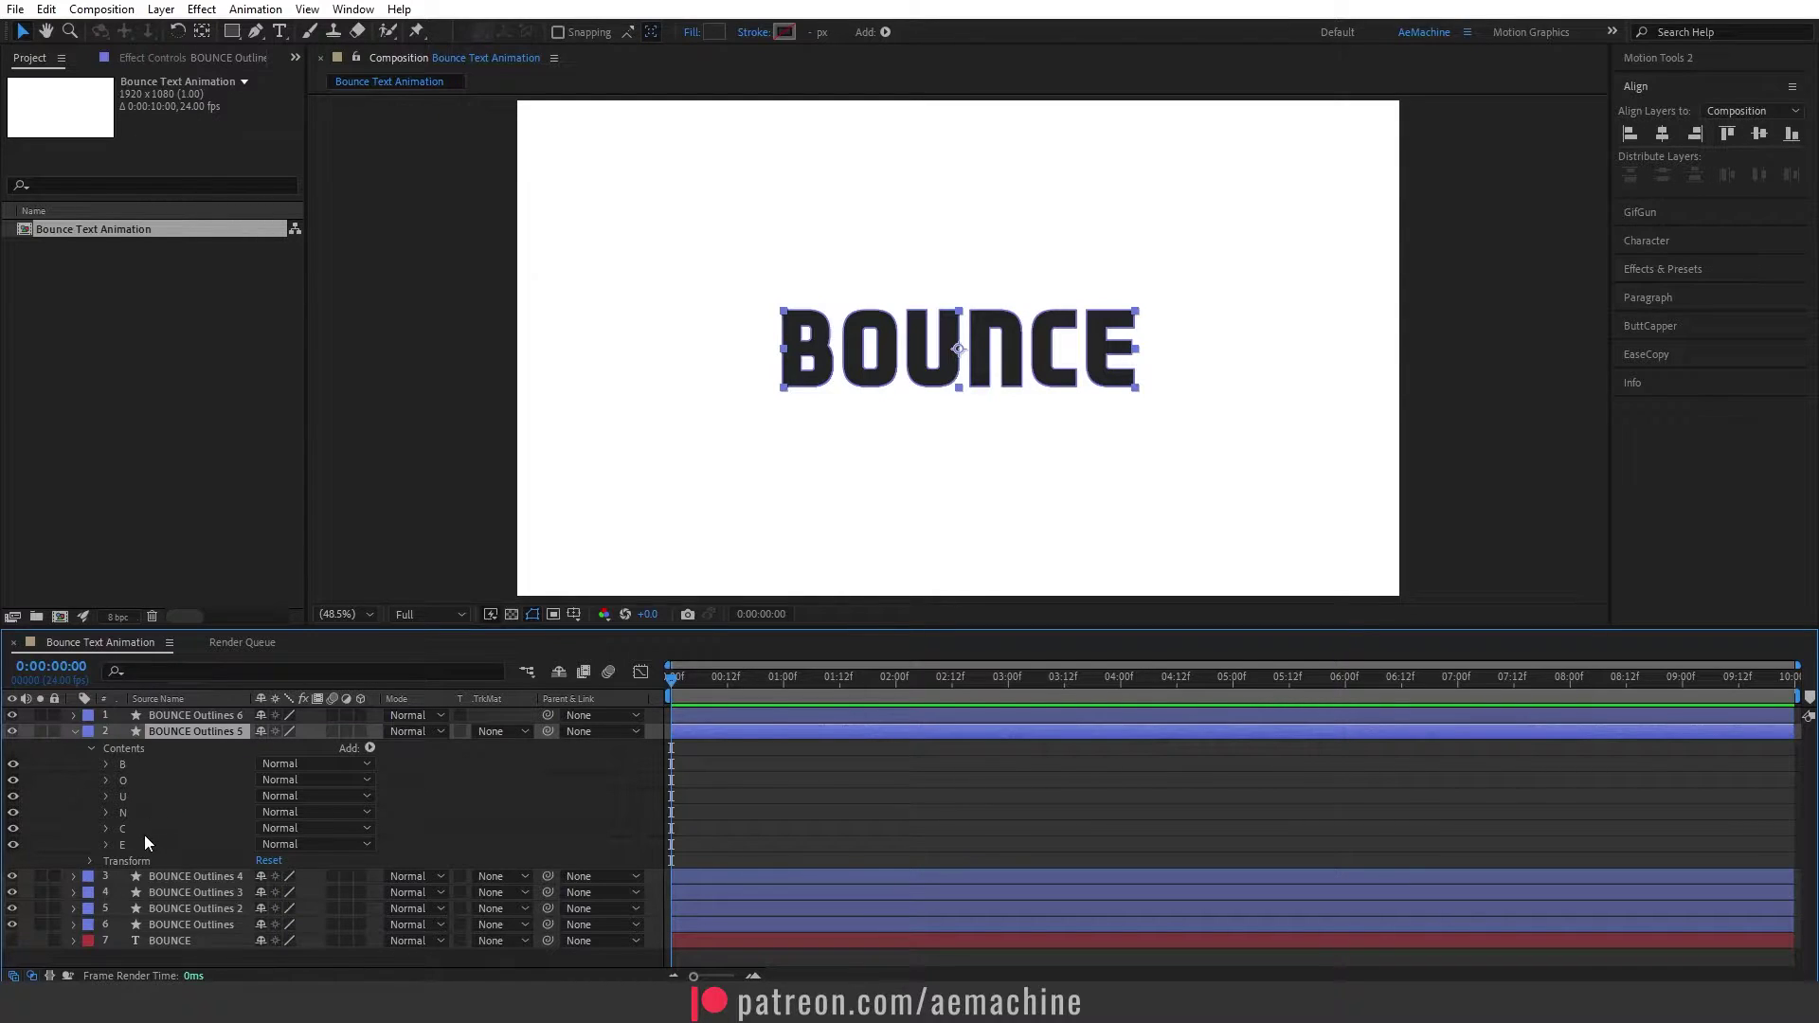
drag(142, 843, 133, 763)
click(74, 731)
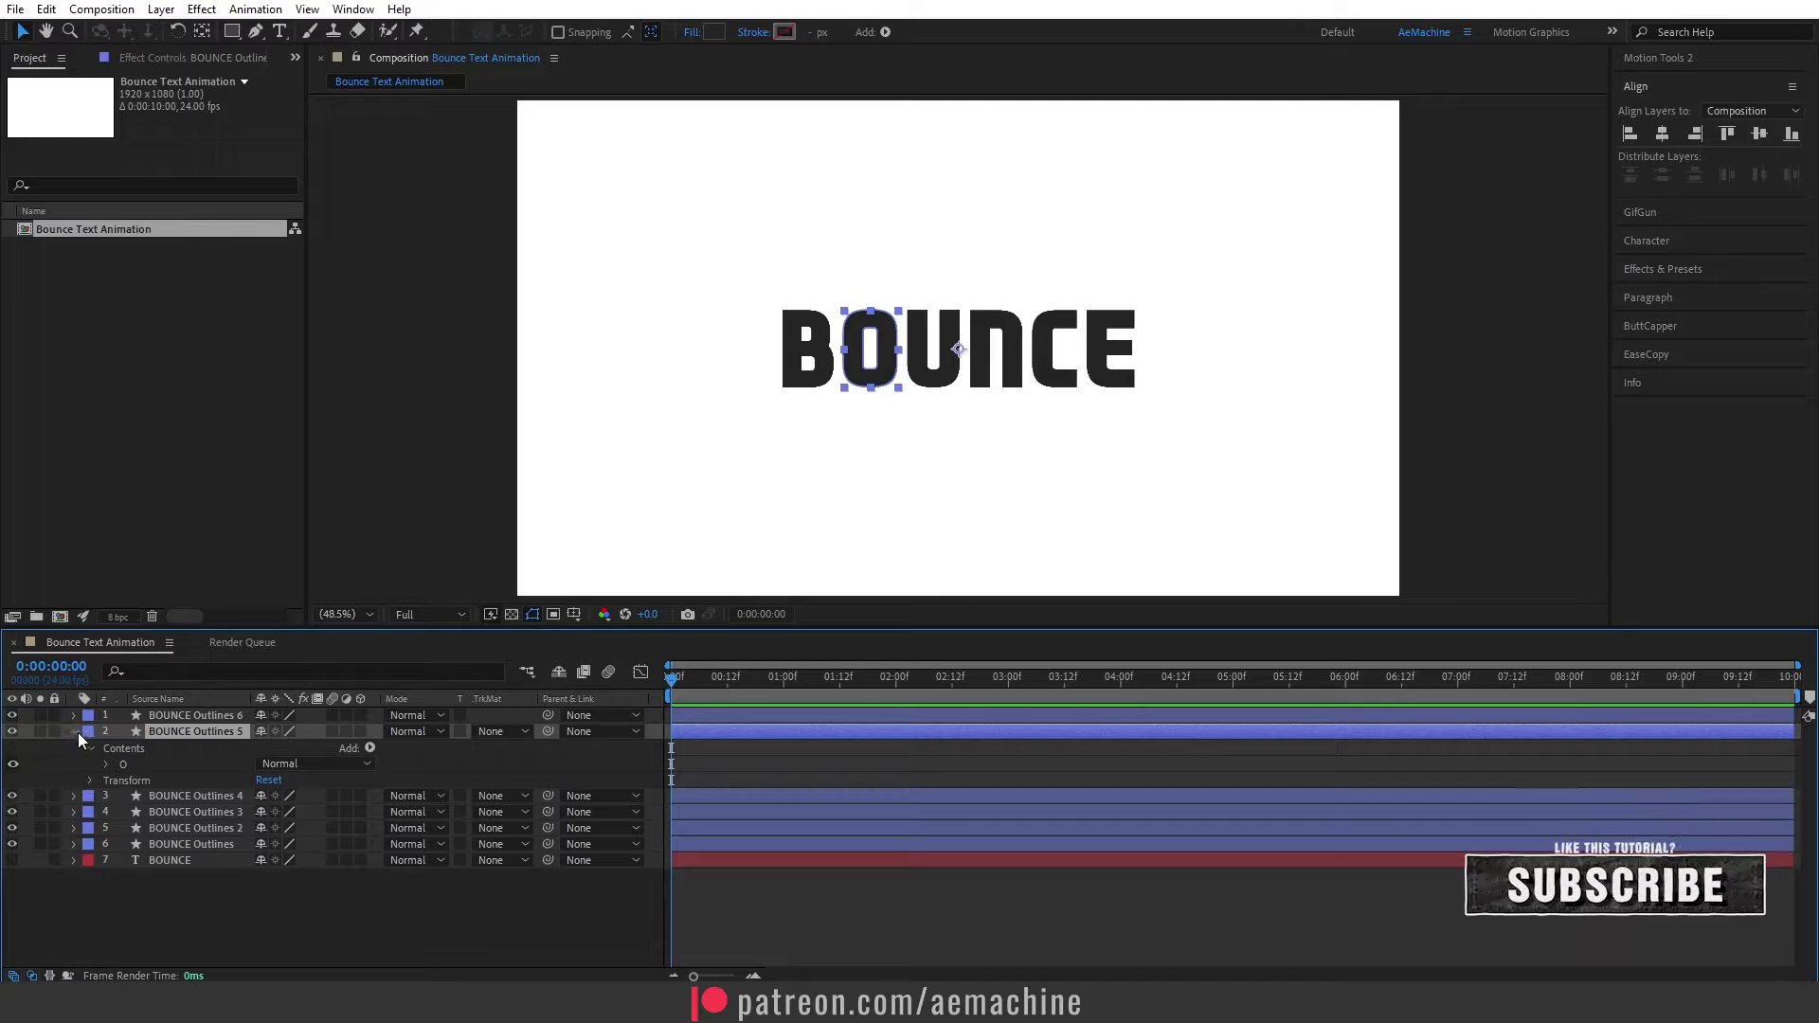
Step: Delete the B, O, N, C and E groups from the BOUNCE Outlines 4 layer, keeping only the U
click(75, 747)
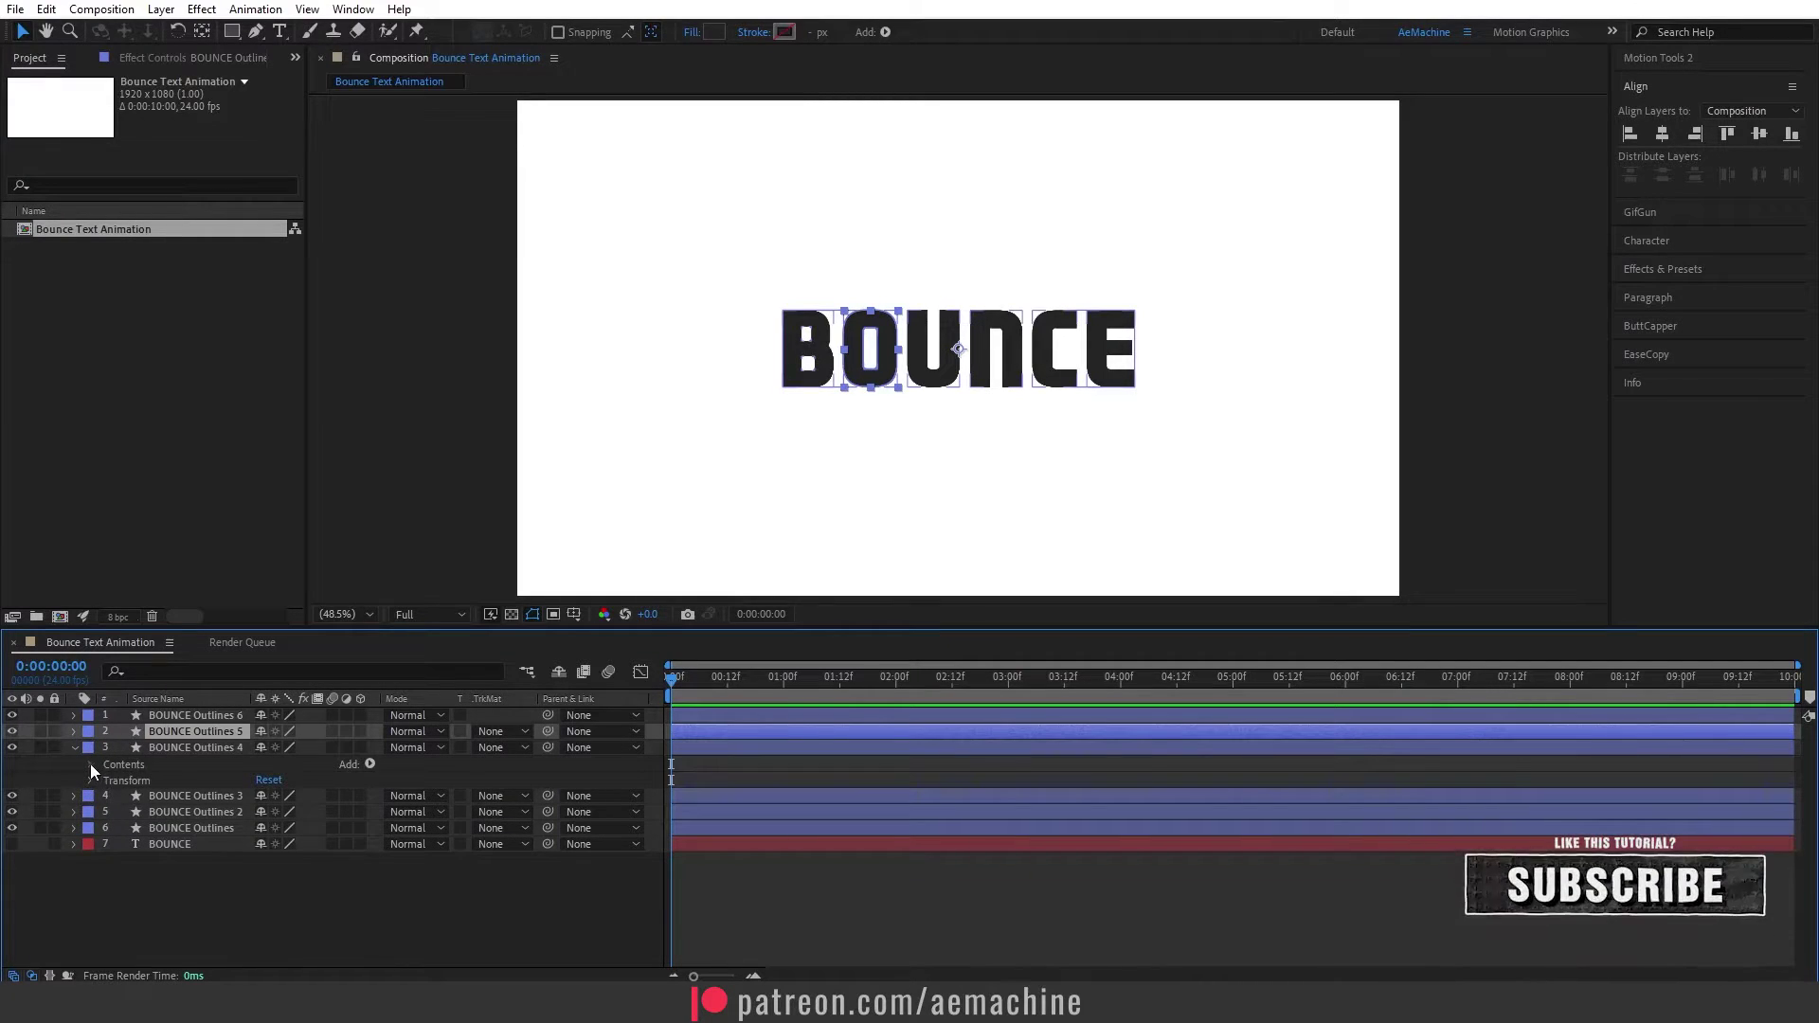
click(90, 763)
click(127, 781)
ctrl+click(142, 797)
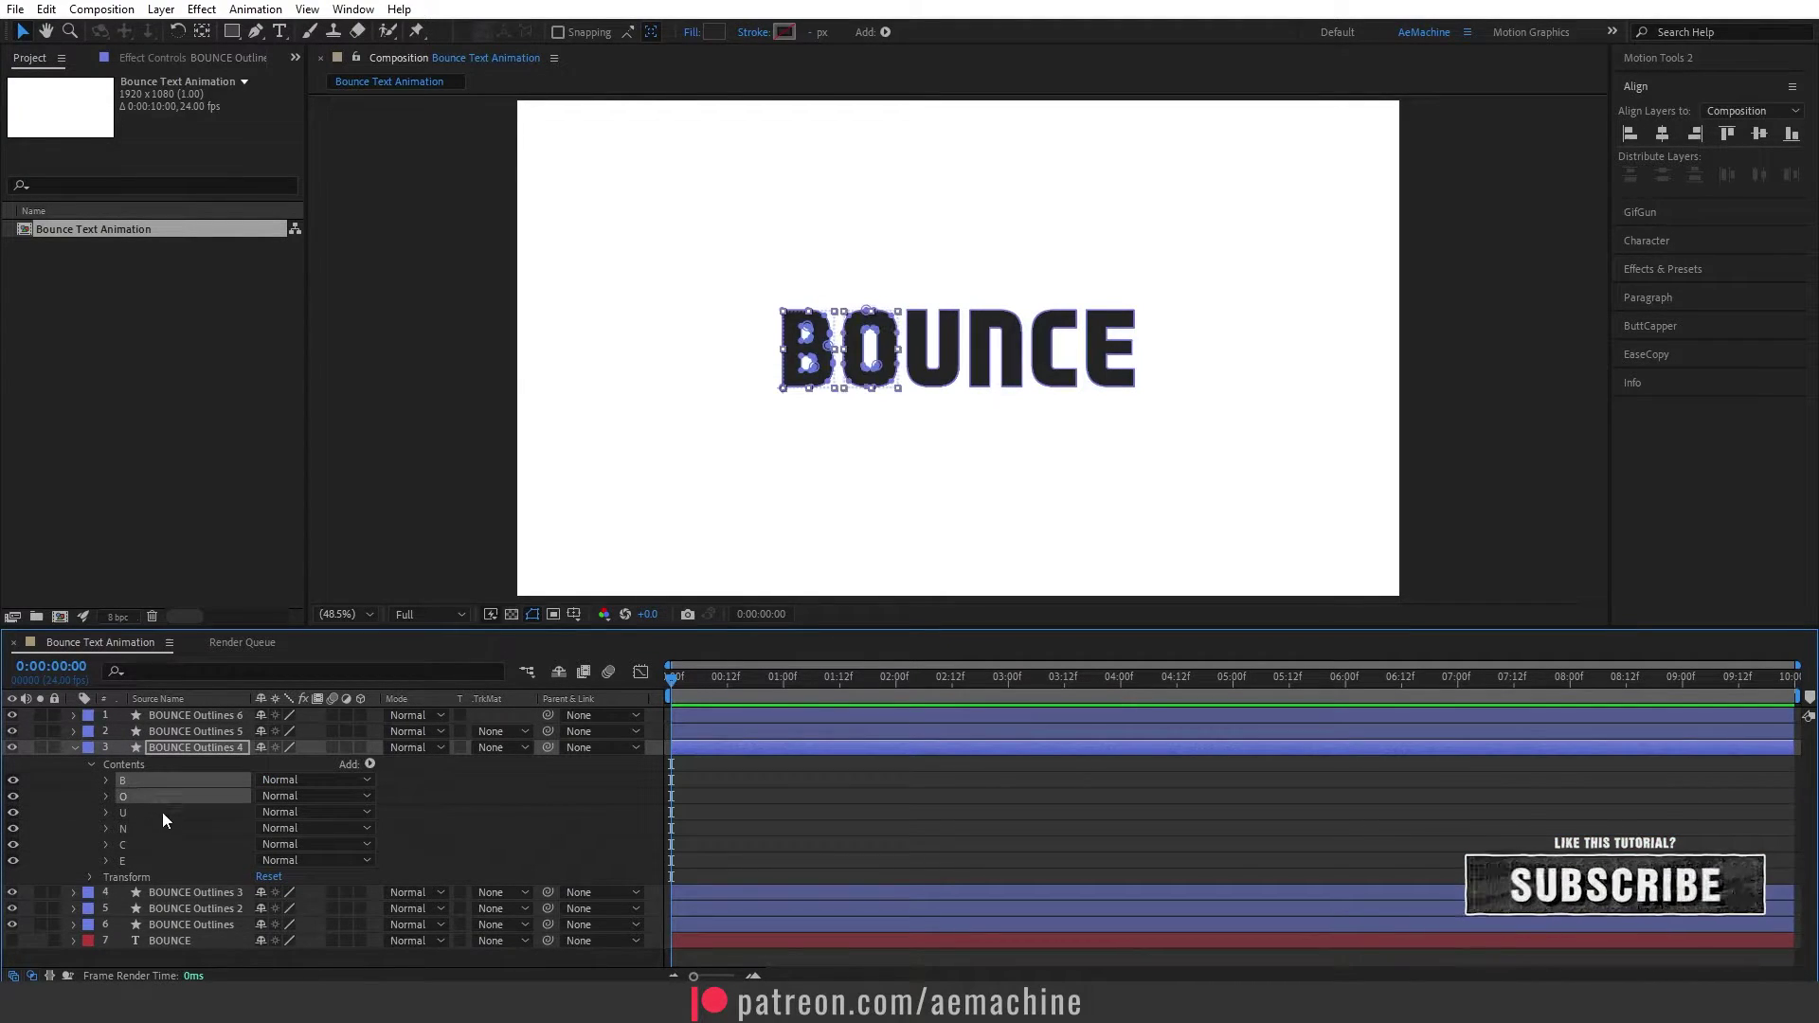
ctrl+click(131, 827)
ctrl+click(144, 846)
ctrl+click(150, 861)
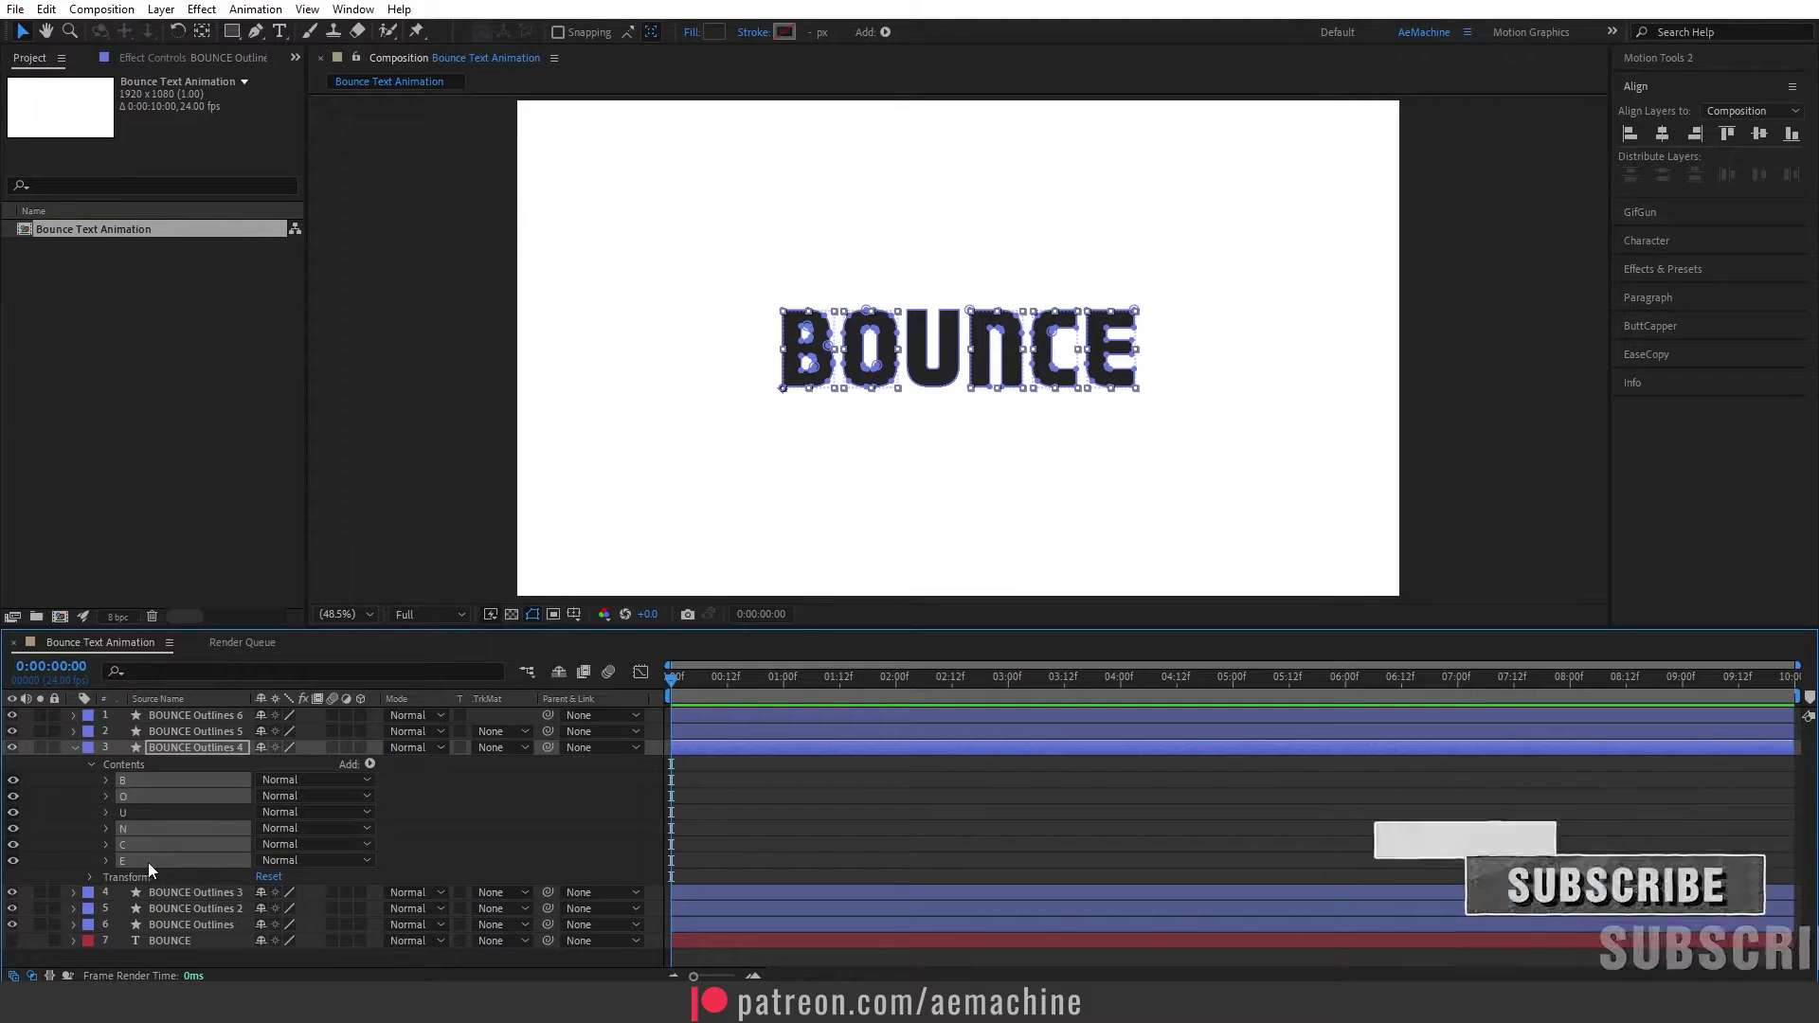
key(Delete)
click(75, 747)
Step: Delete the B, O, U, C and E groups from the BOUNCE Outlines 3 layer, keeping only the N
click(75, 763)
click(90, 780)
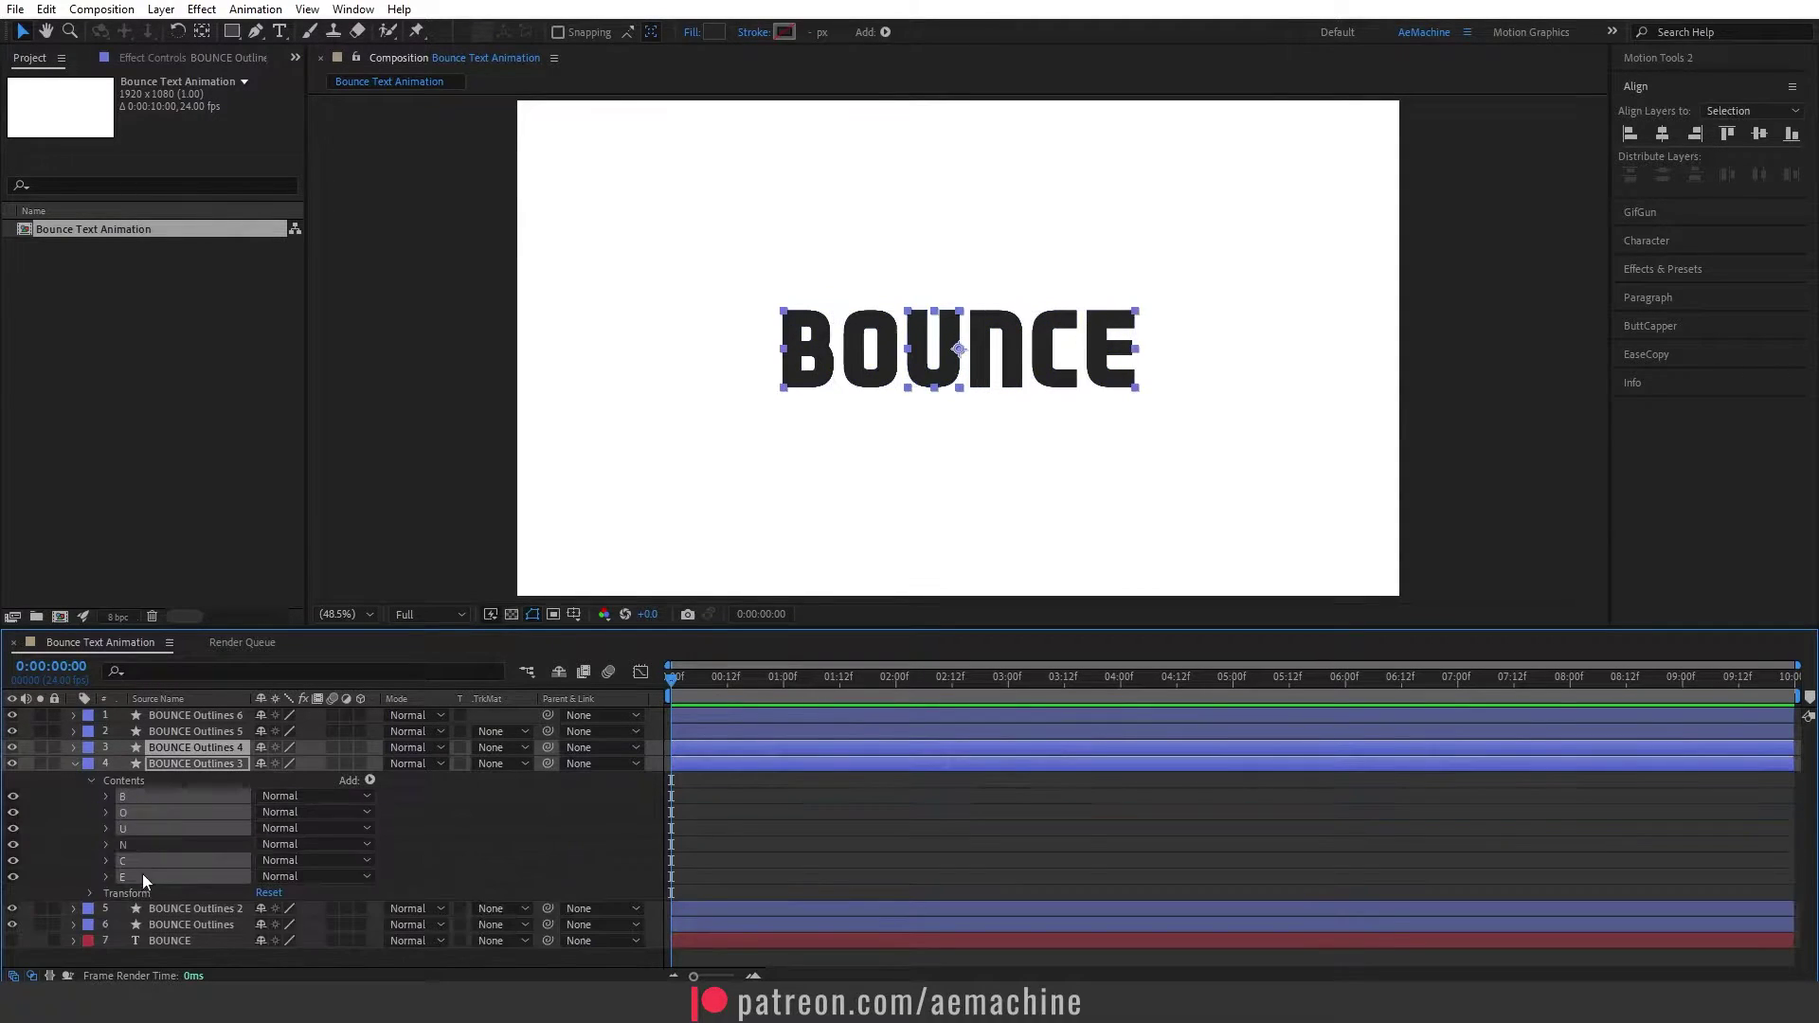
click(75, 763)
Step: Delete the B, O, U, N and E groups from the BOUNCE Outlines 2 layer, keeping only the C
click(75, 780)
click(90, 796)
click(121, 811)
shift+click(135, 892)
Step: Delete the B, O, U, N and C groups from the original BOUNCE Outlines layer, keeping only the E
click(121, 811)
shift+click(133, 876)
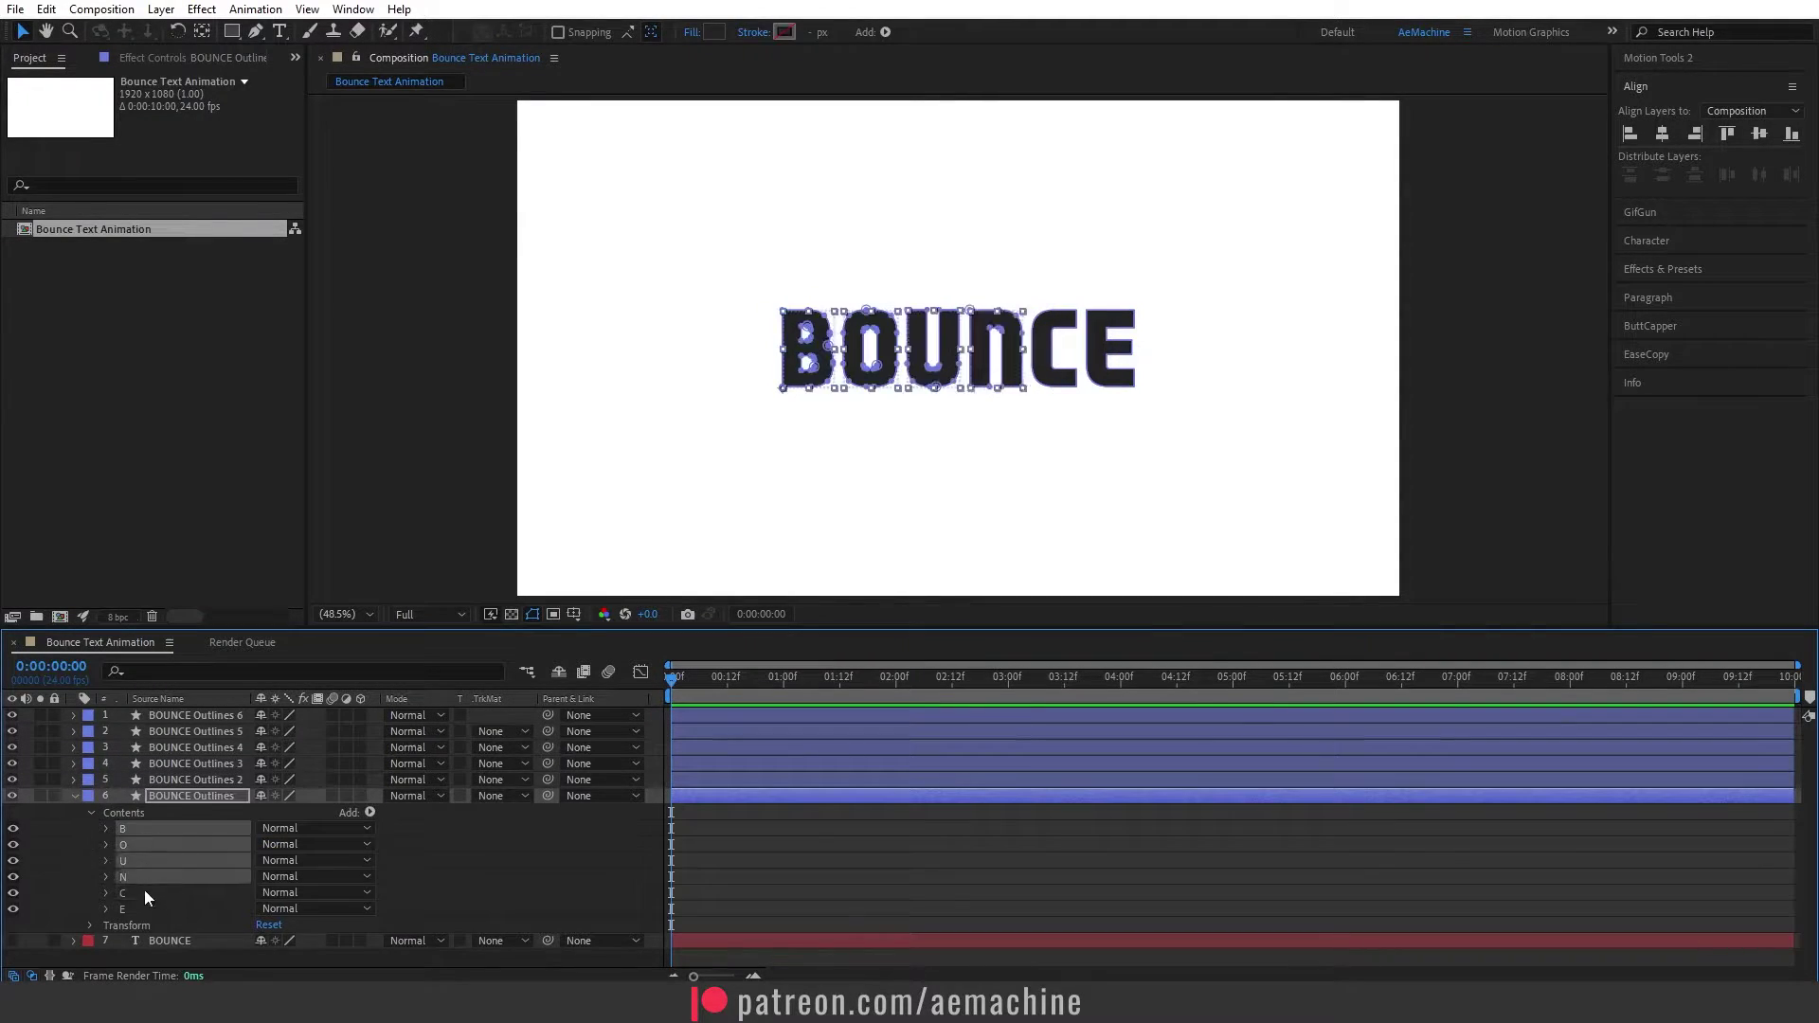
key(Delete)
click(73, 795)
click(162, 856)
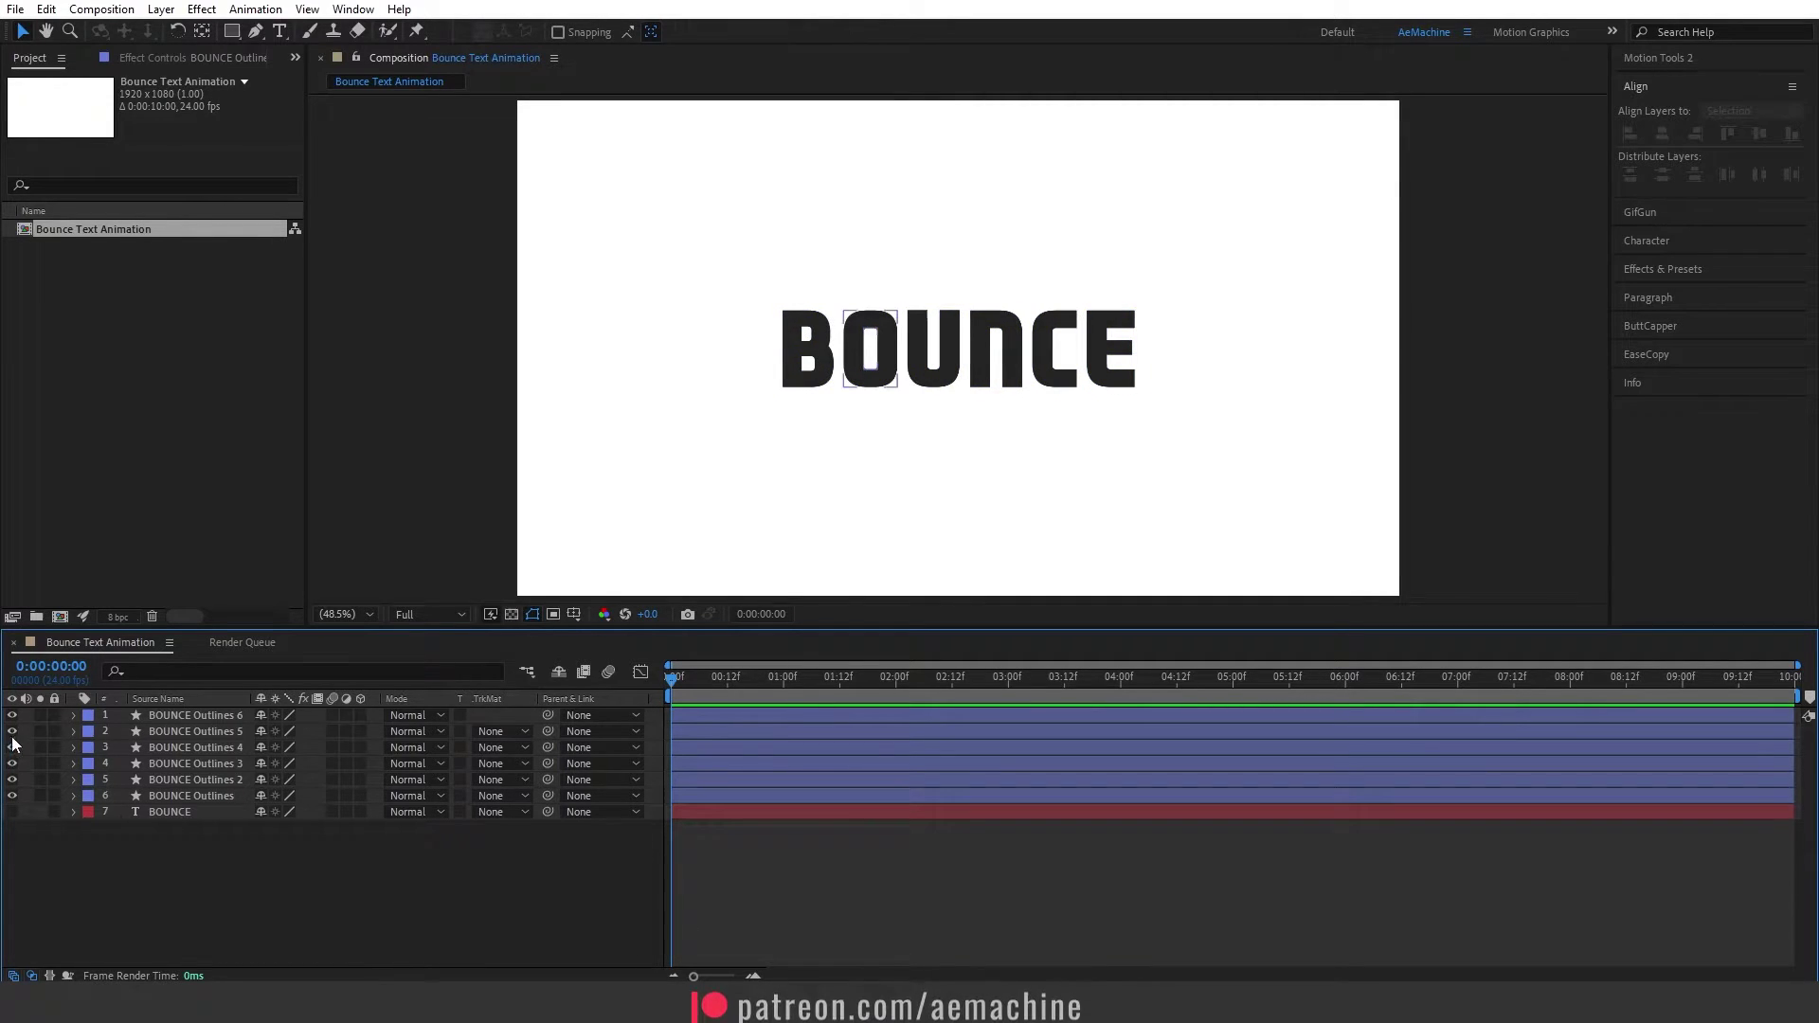
Step: Hide and show each of the six outlines layers in turn to check which letter it holds
click(158, 714)
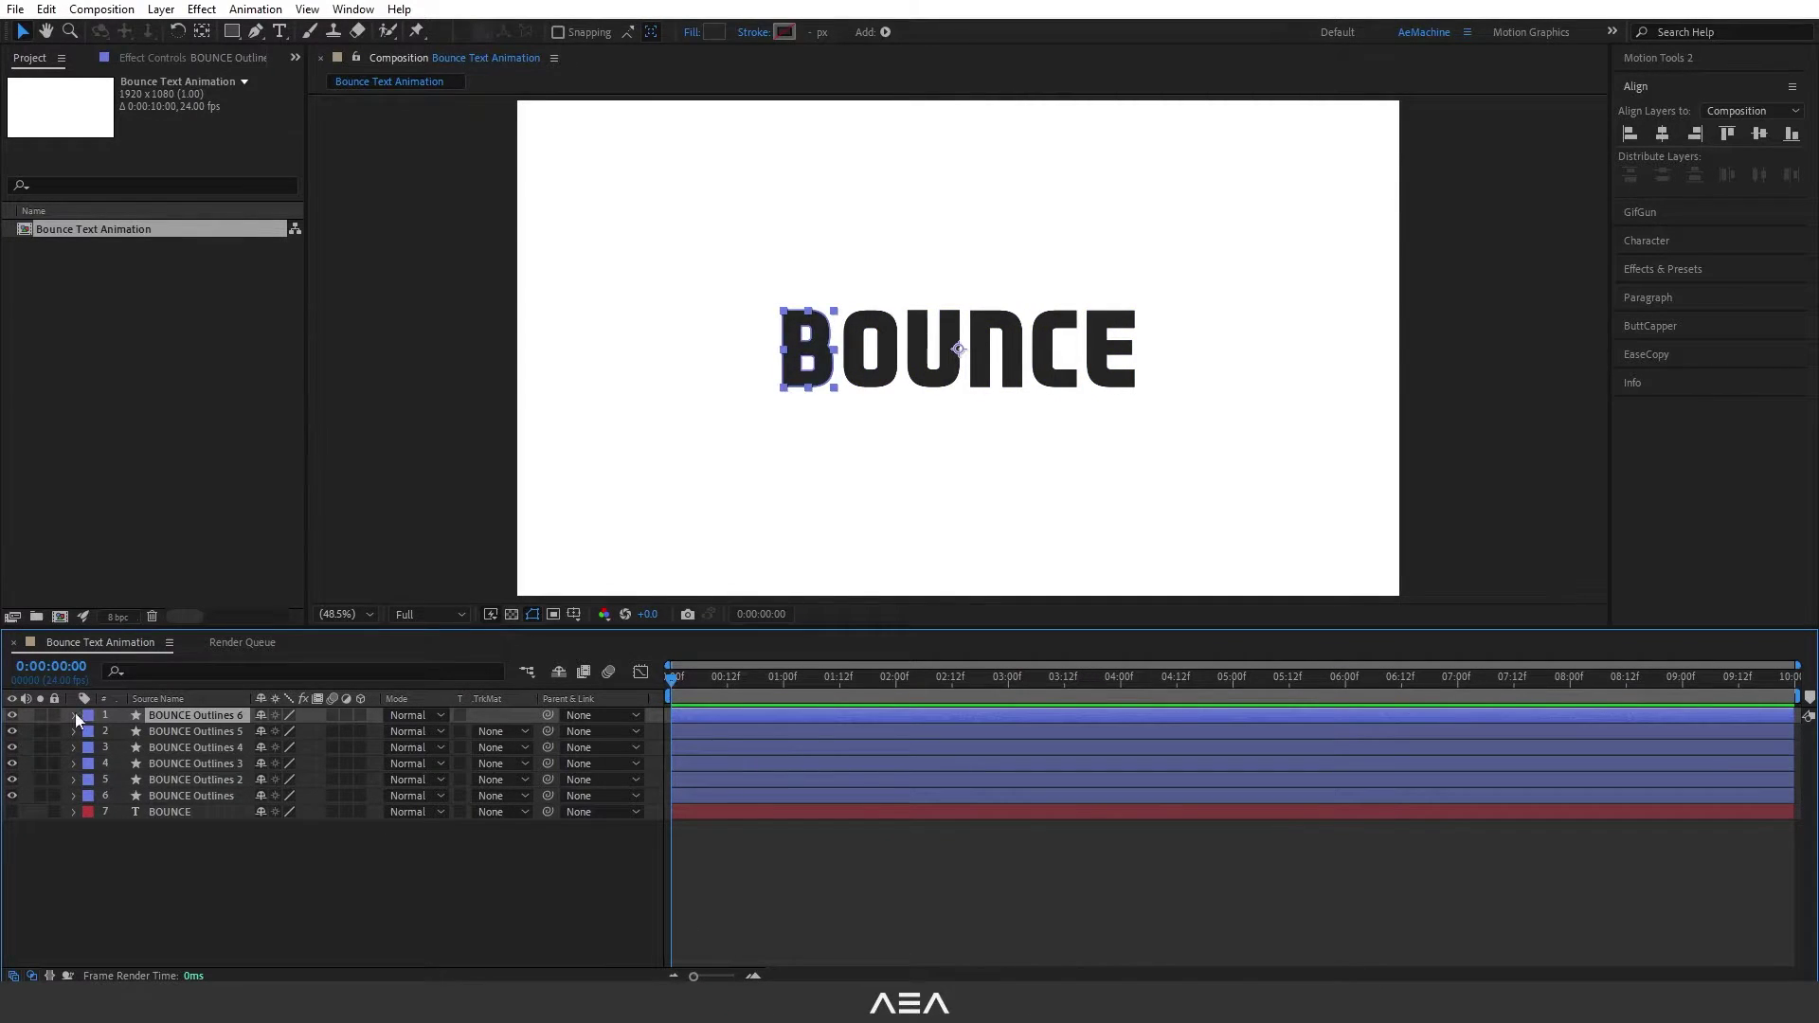
click(12, 715)
click(12, 715)
click(169, 733)
click(13, 731)
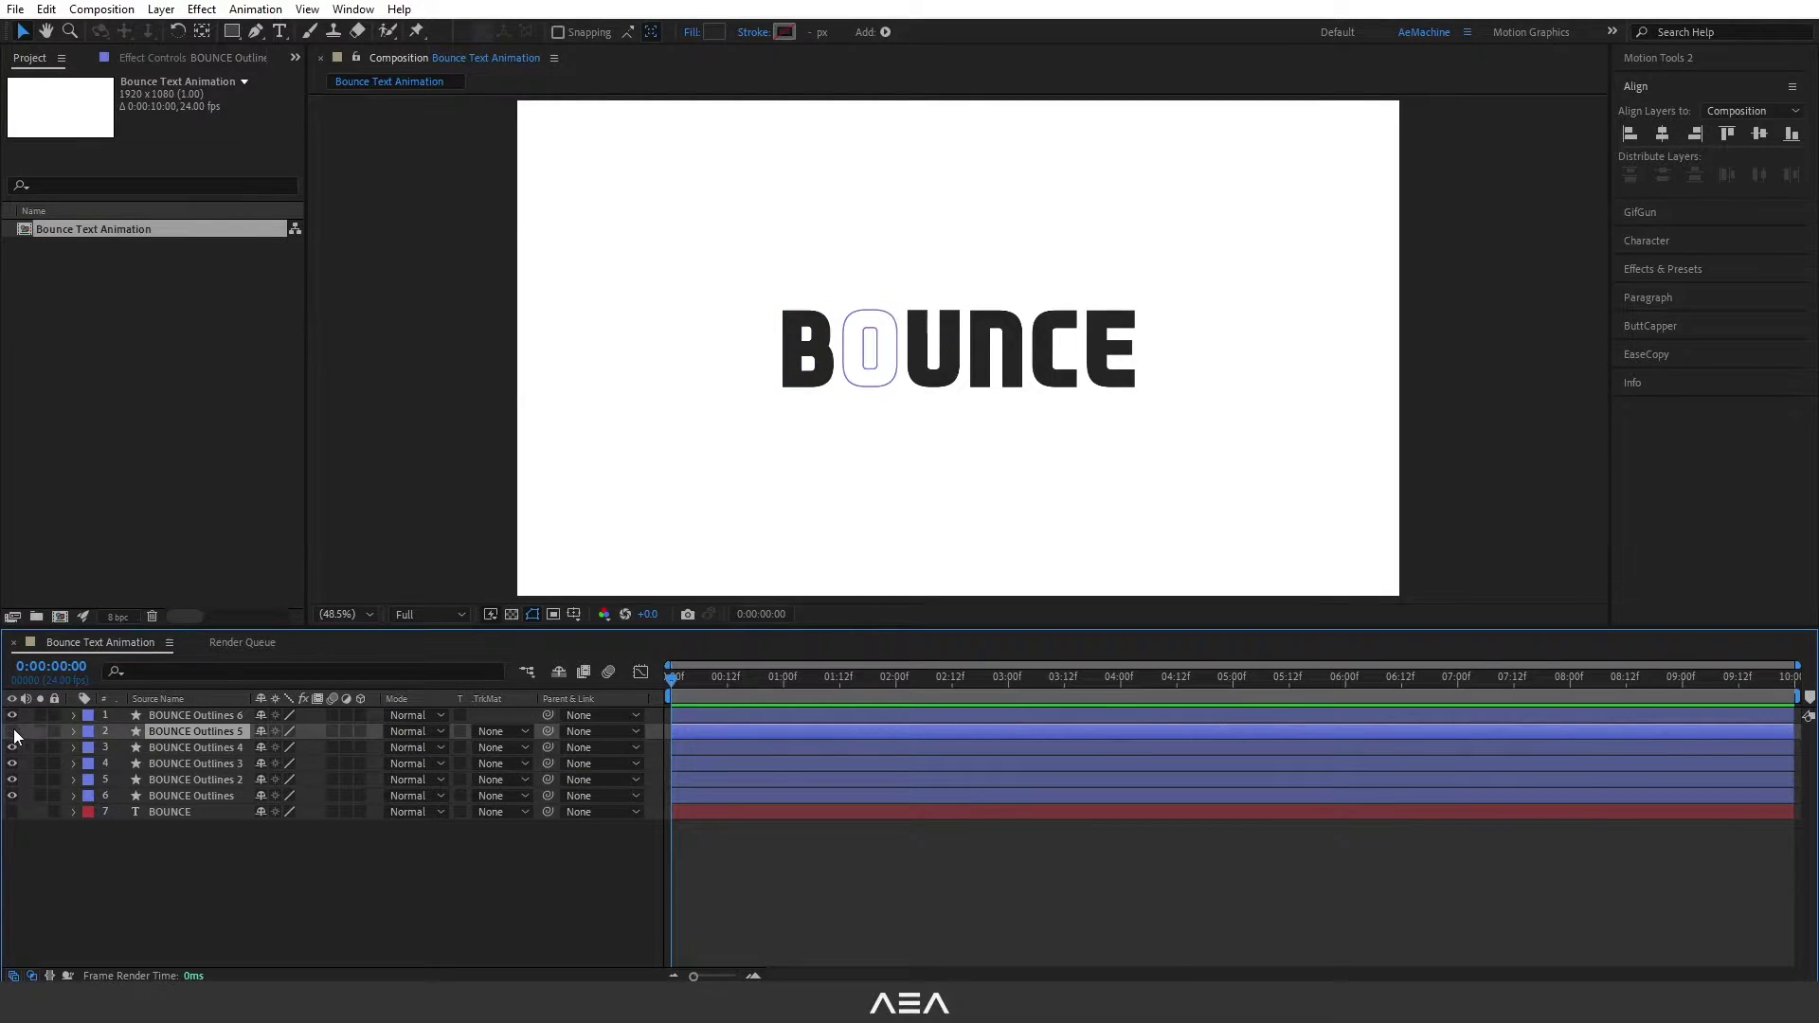
click(12, 732)
click(12, 747)
click(12, 747)
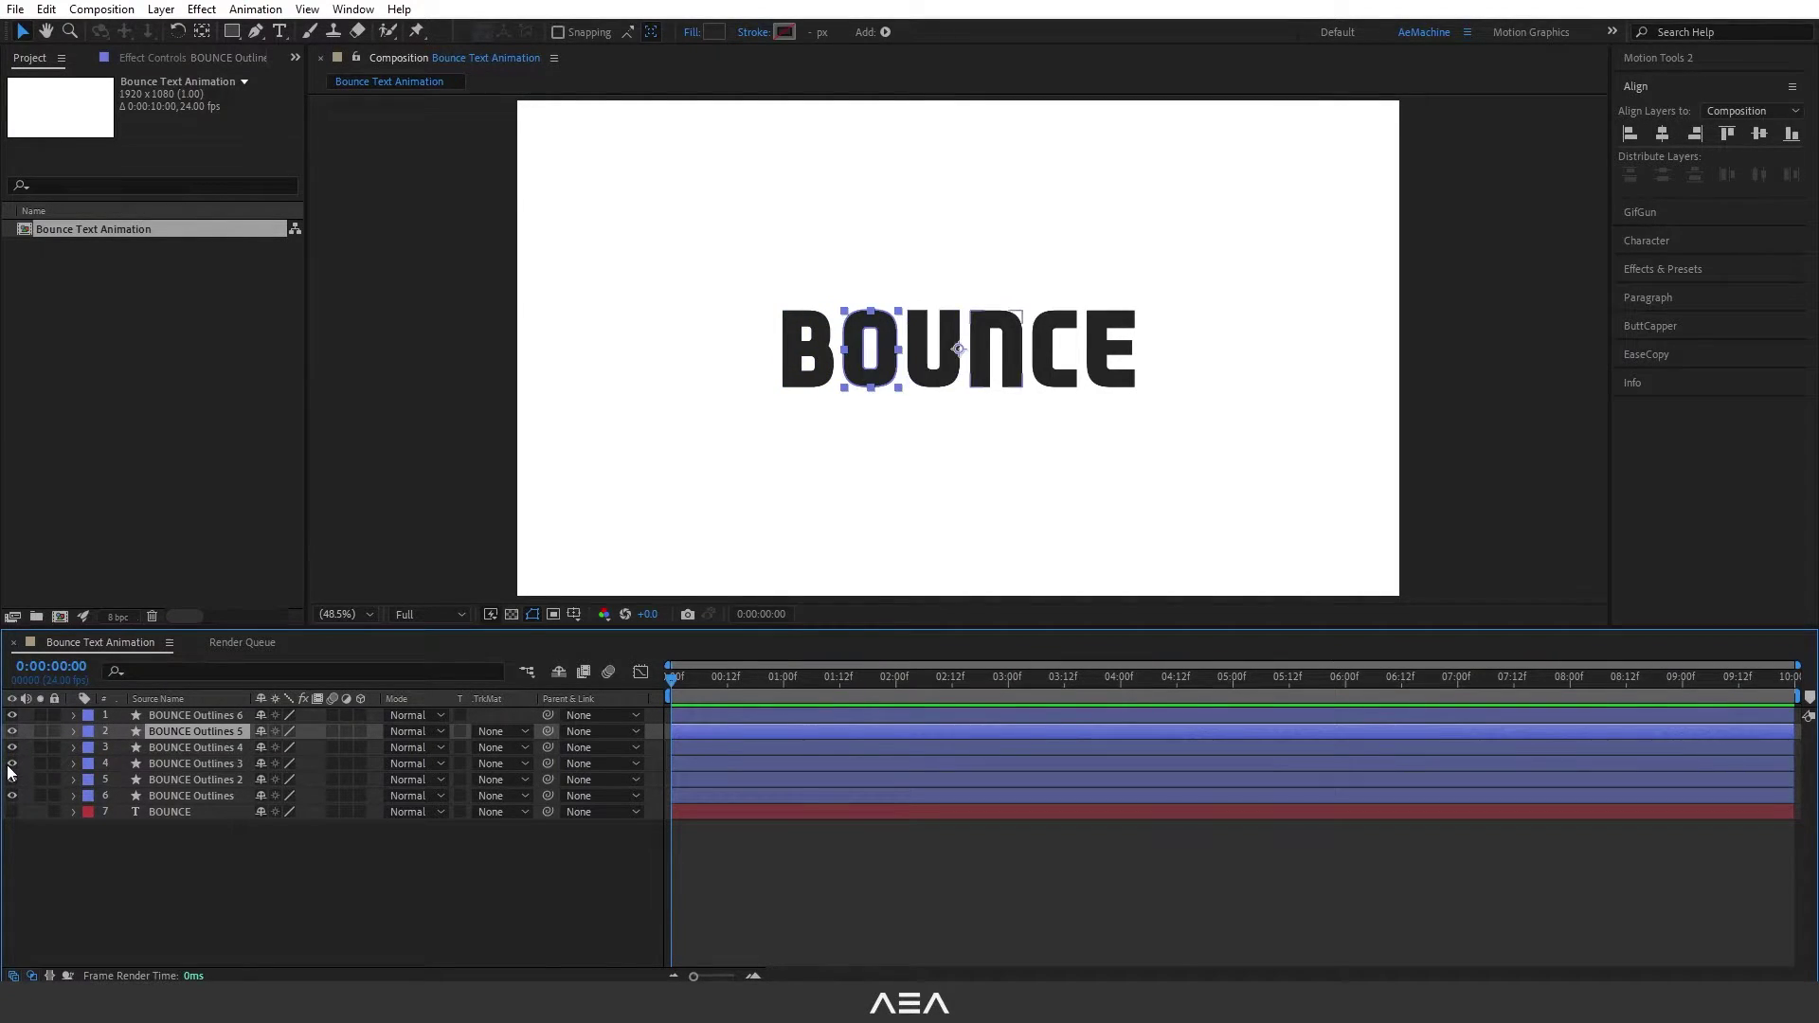
click(12, 763)
click(12, 763)
key(ctrl+shift+a)
click(12, 779)
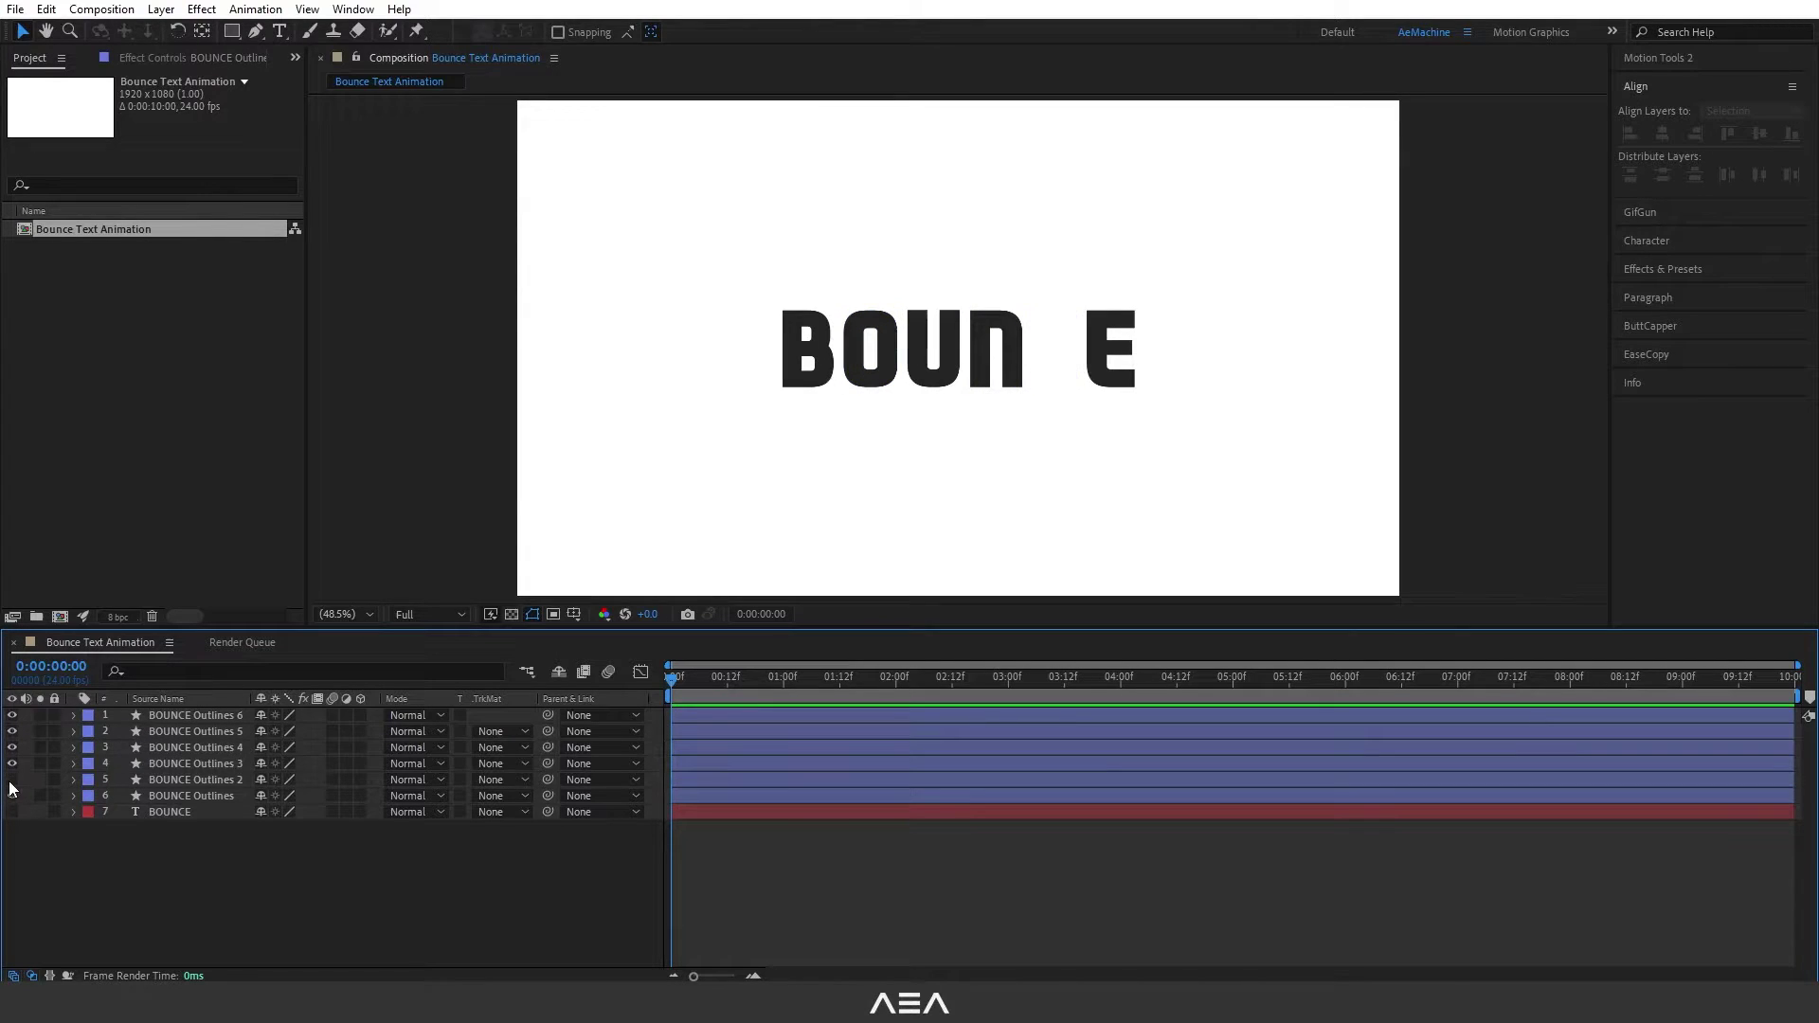
click(12, 780)
click(13, 796)
click(13, 796)
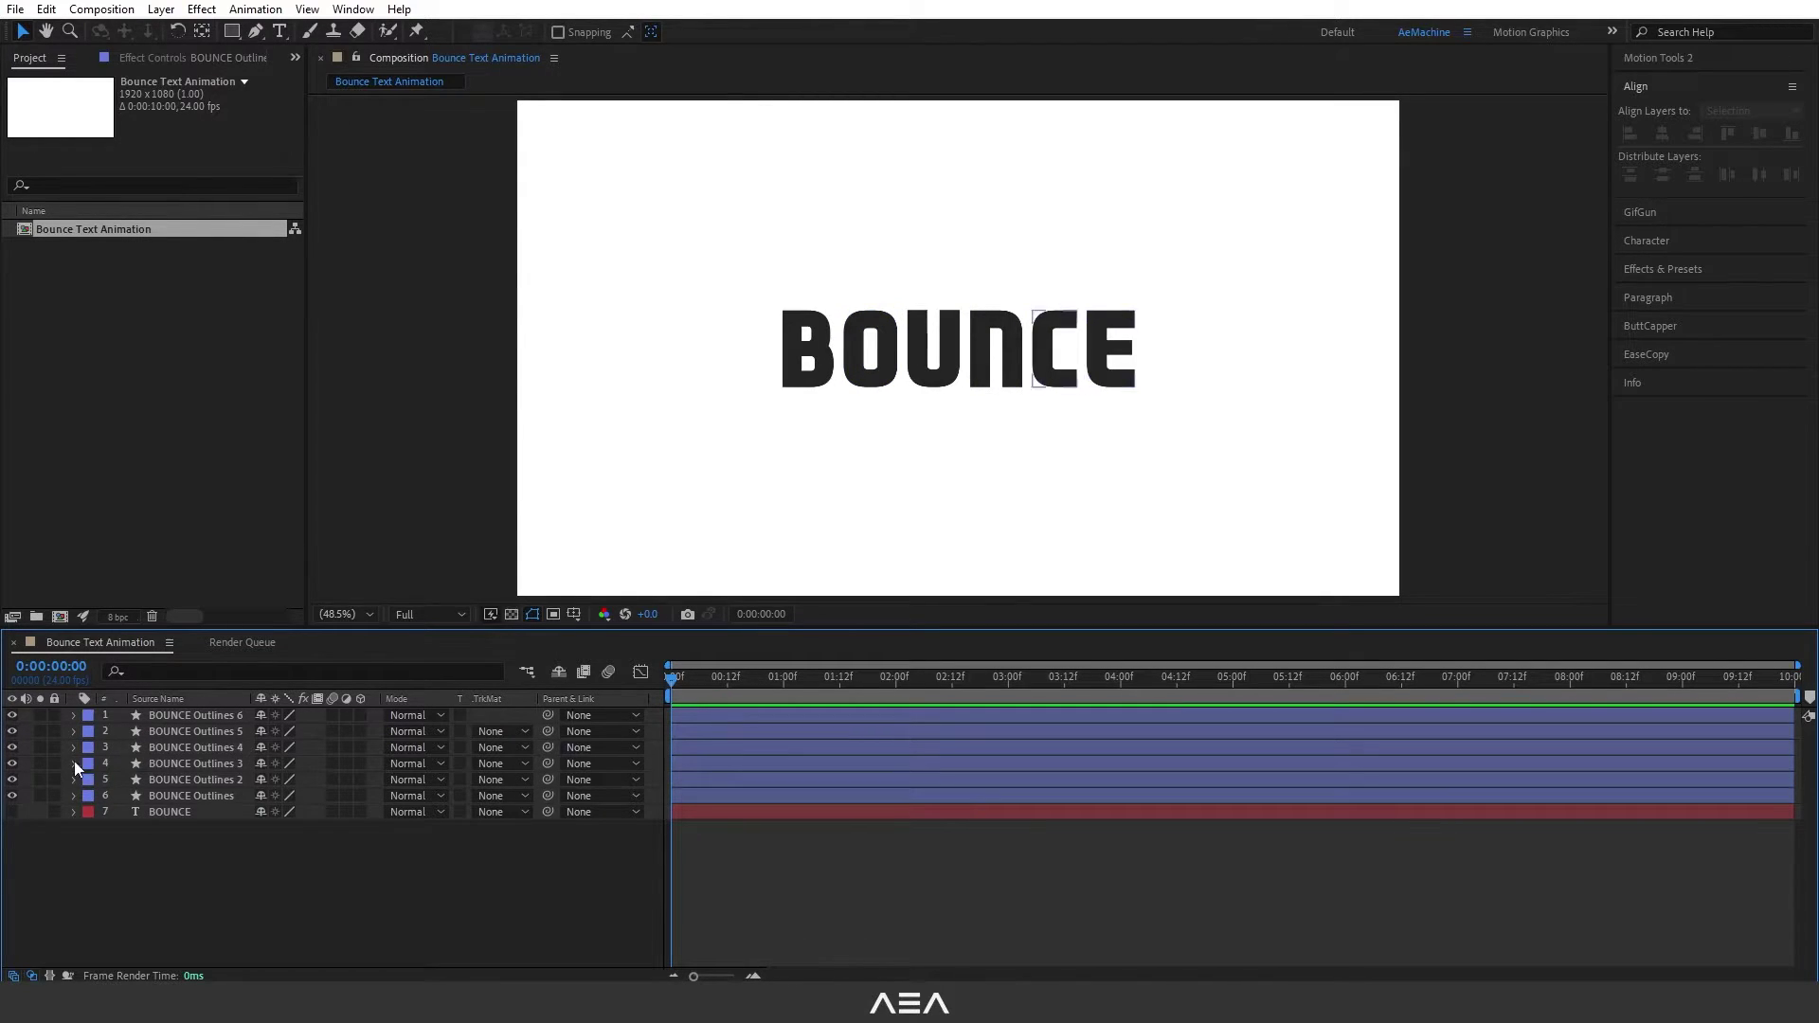
Step: Center the anchor points of all six BOUNCE Outlines layers on their own letters
click(207, 798)
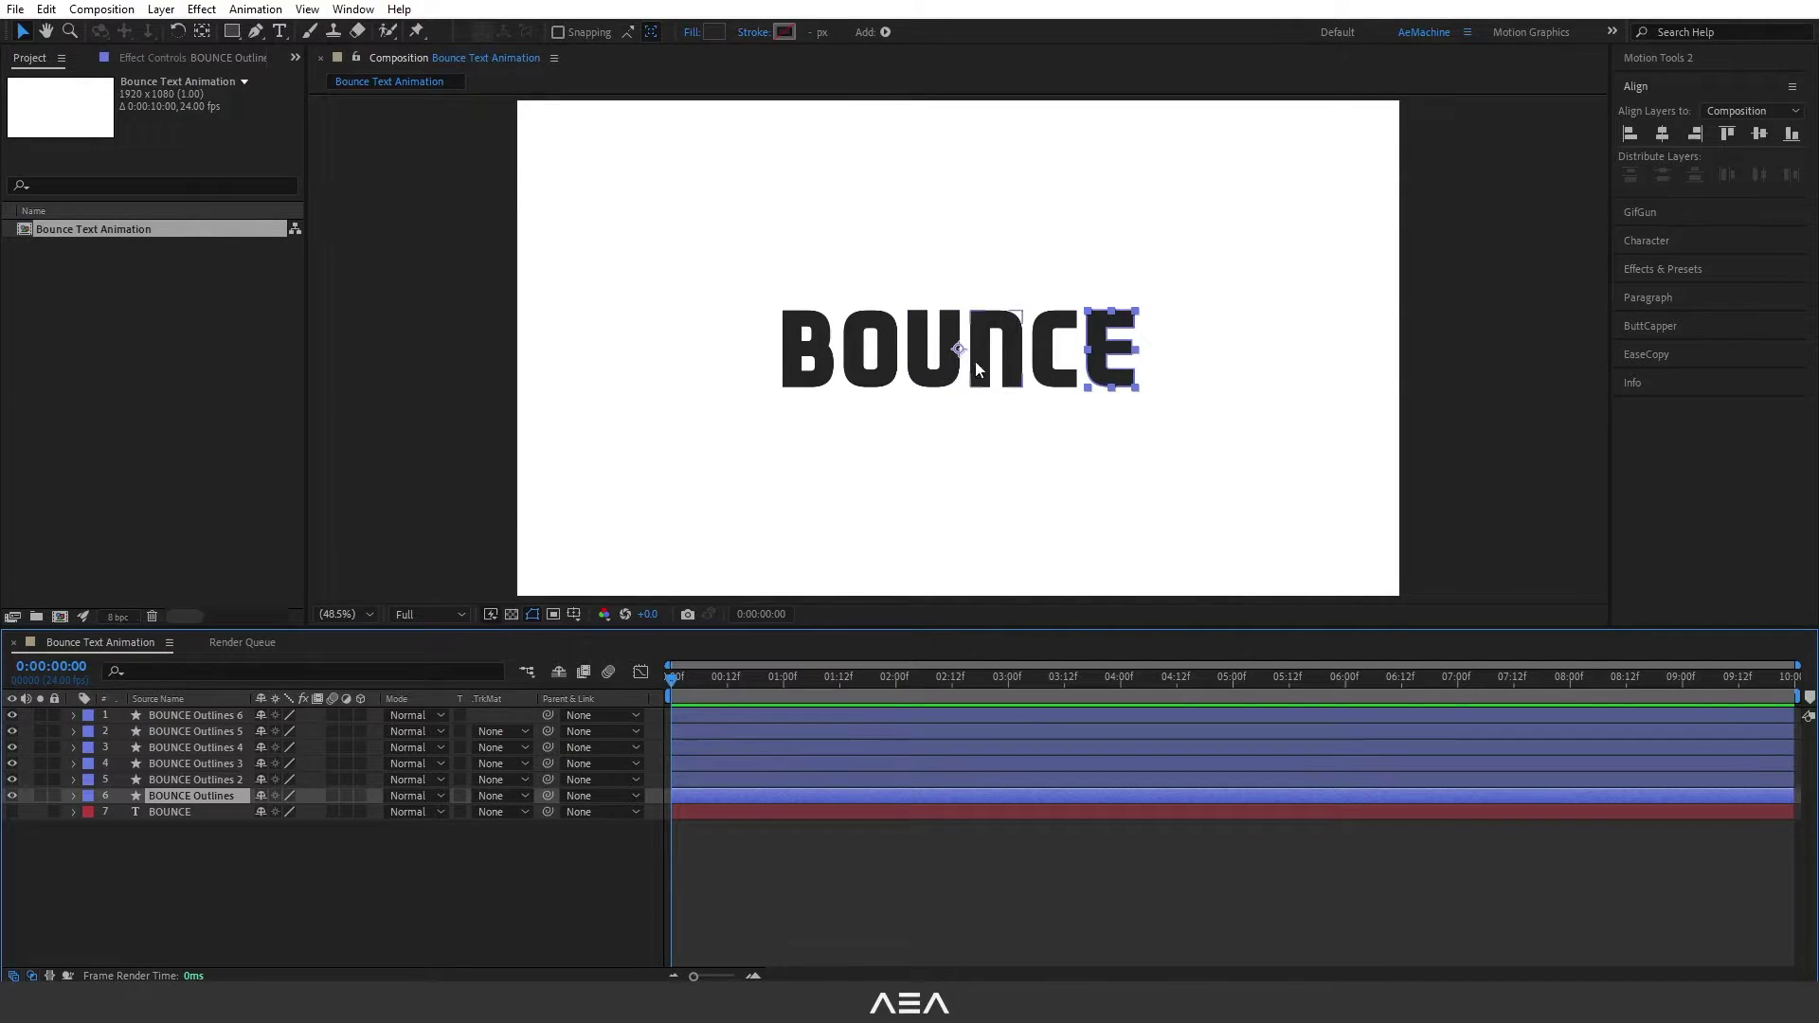
shift+click(195, 716)
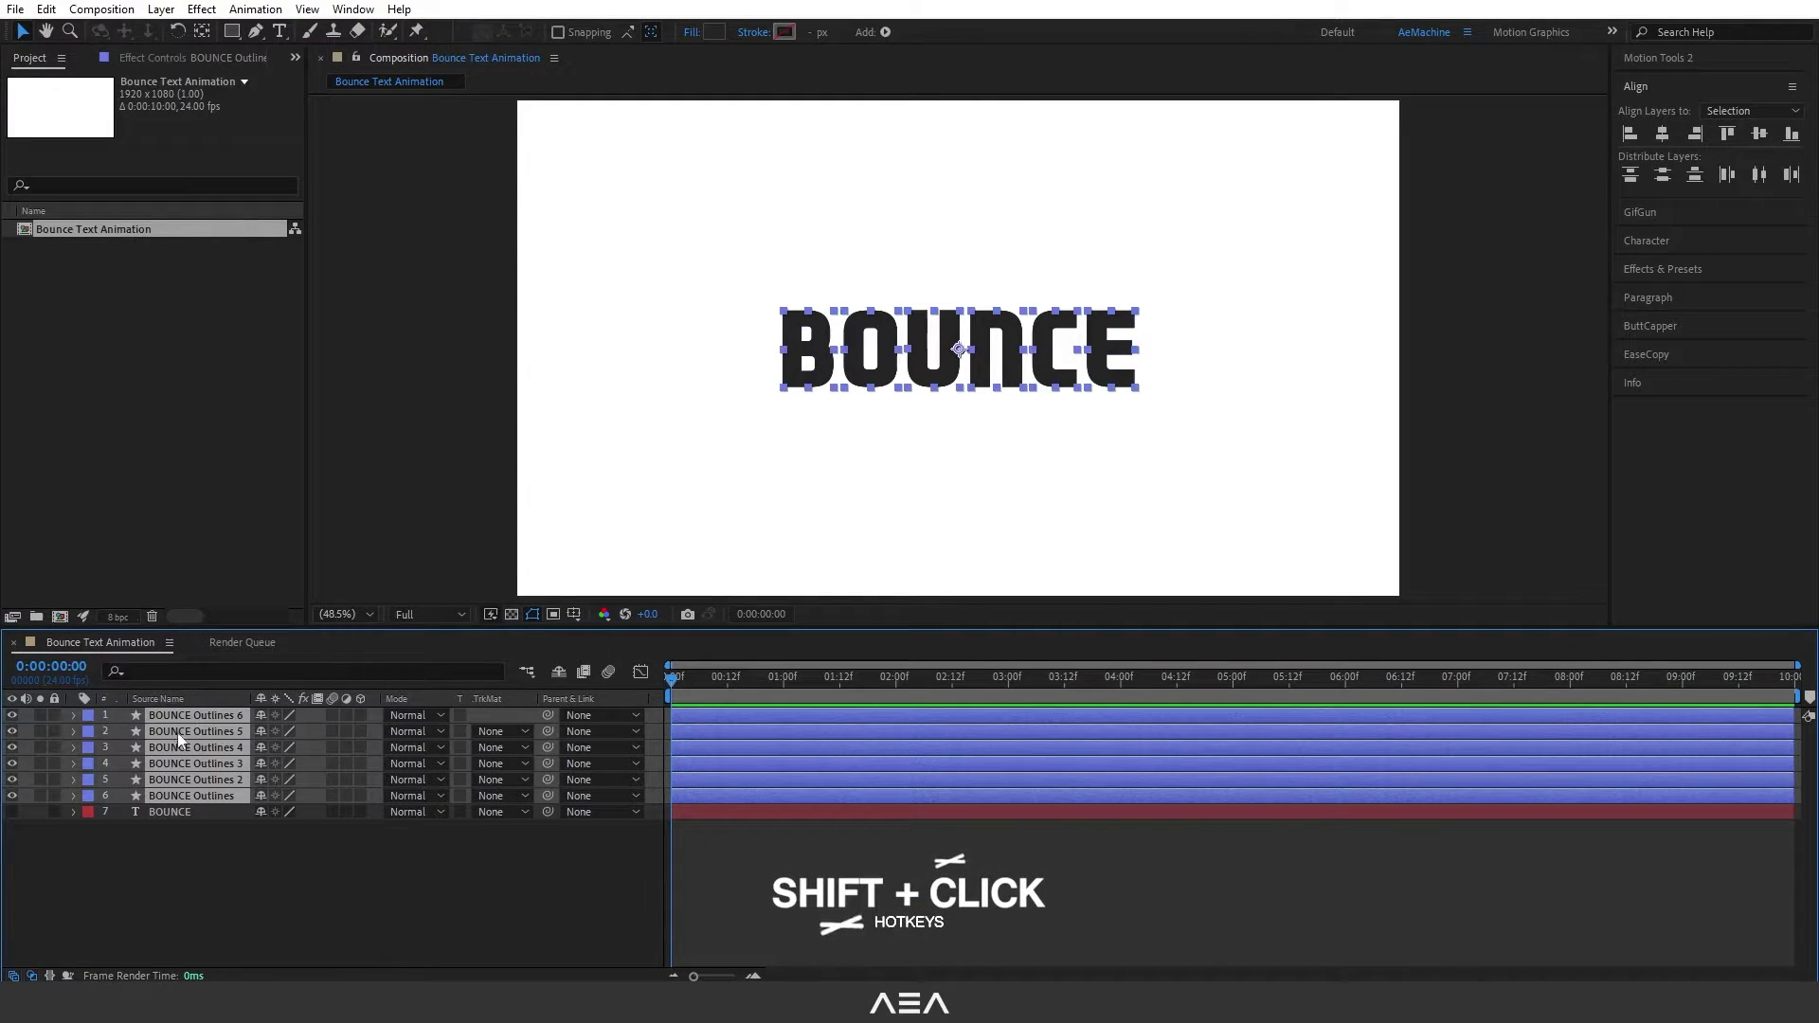
key(ctrl+alt+Home)
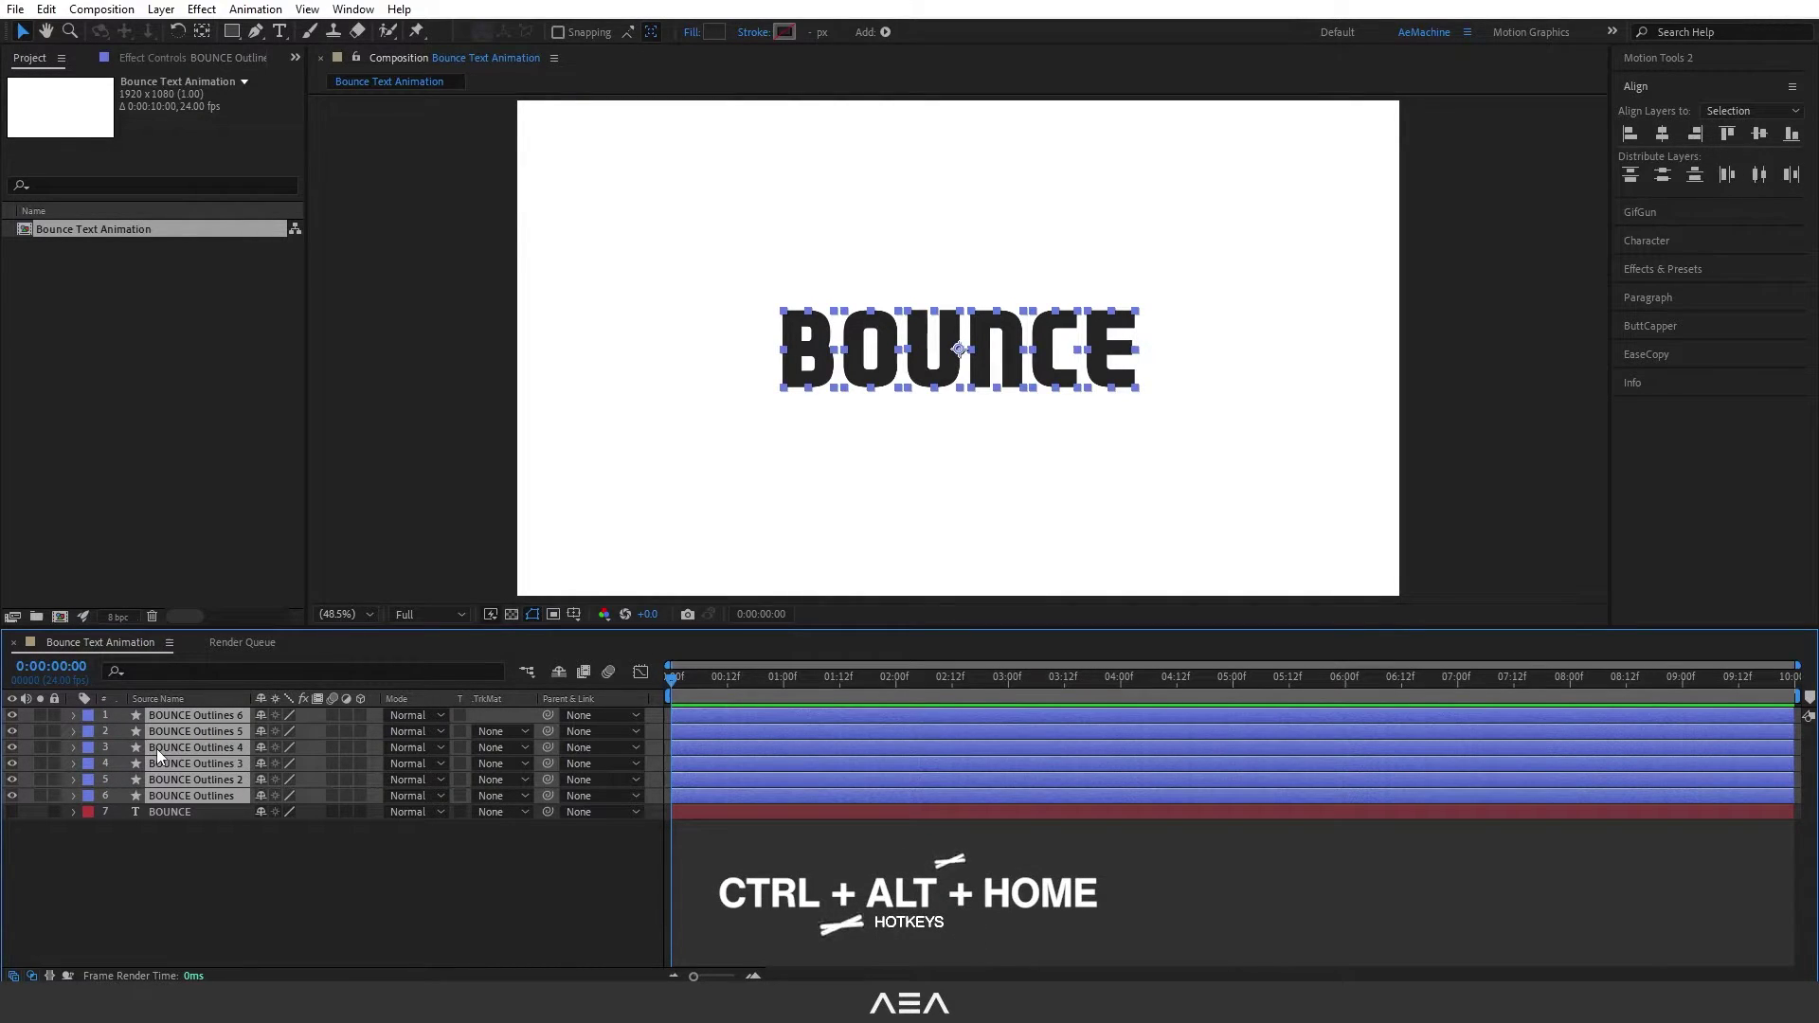
key(ctrl+alt+Home)
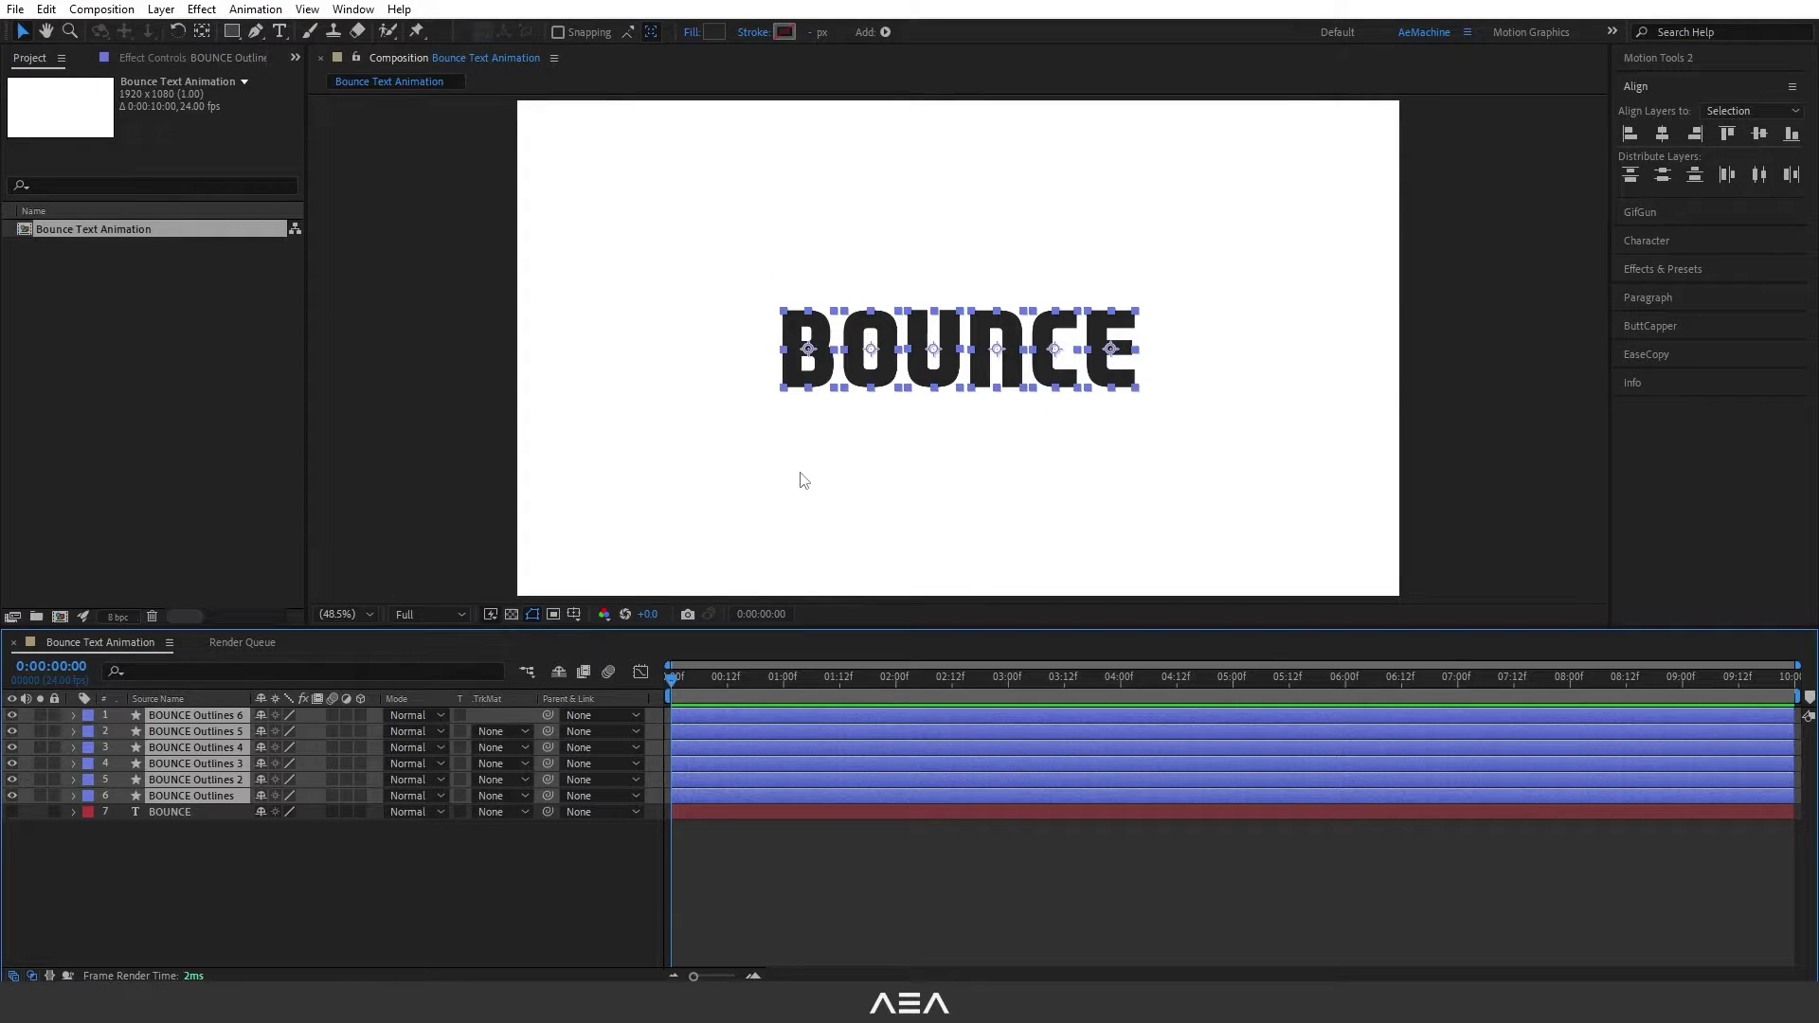
Step: Move the B letter's anchor point to its bottom centre with the Pan Behind tool, snapping it to the edge
key(period)
key(period)
key(period)
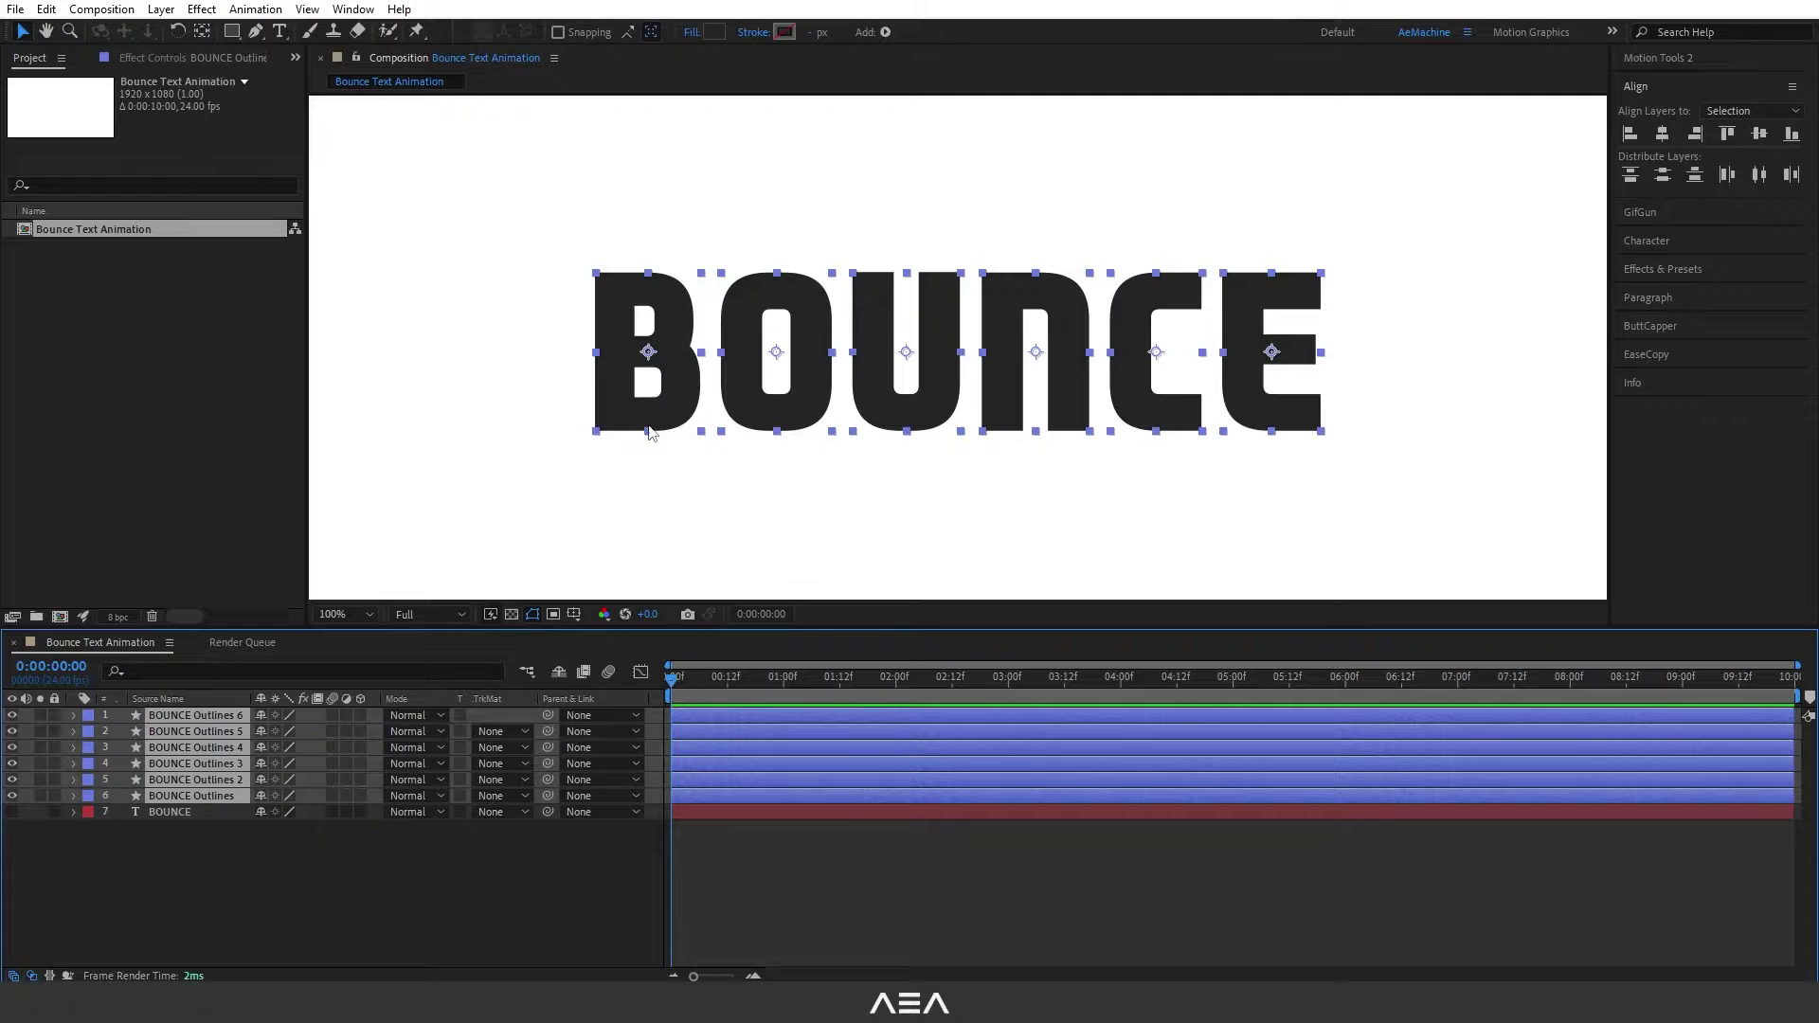
click(257, 897)
click(189, 715)
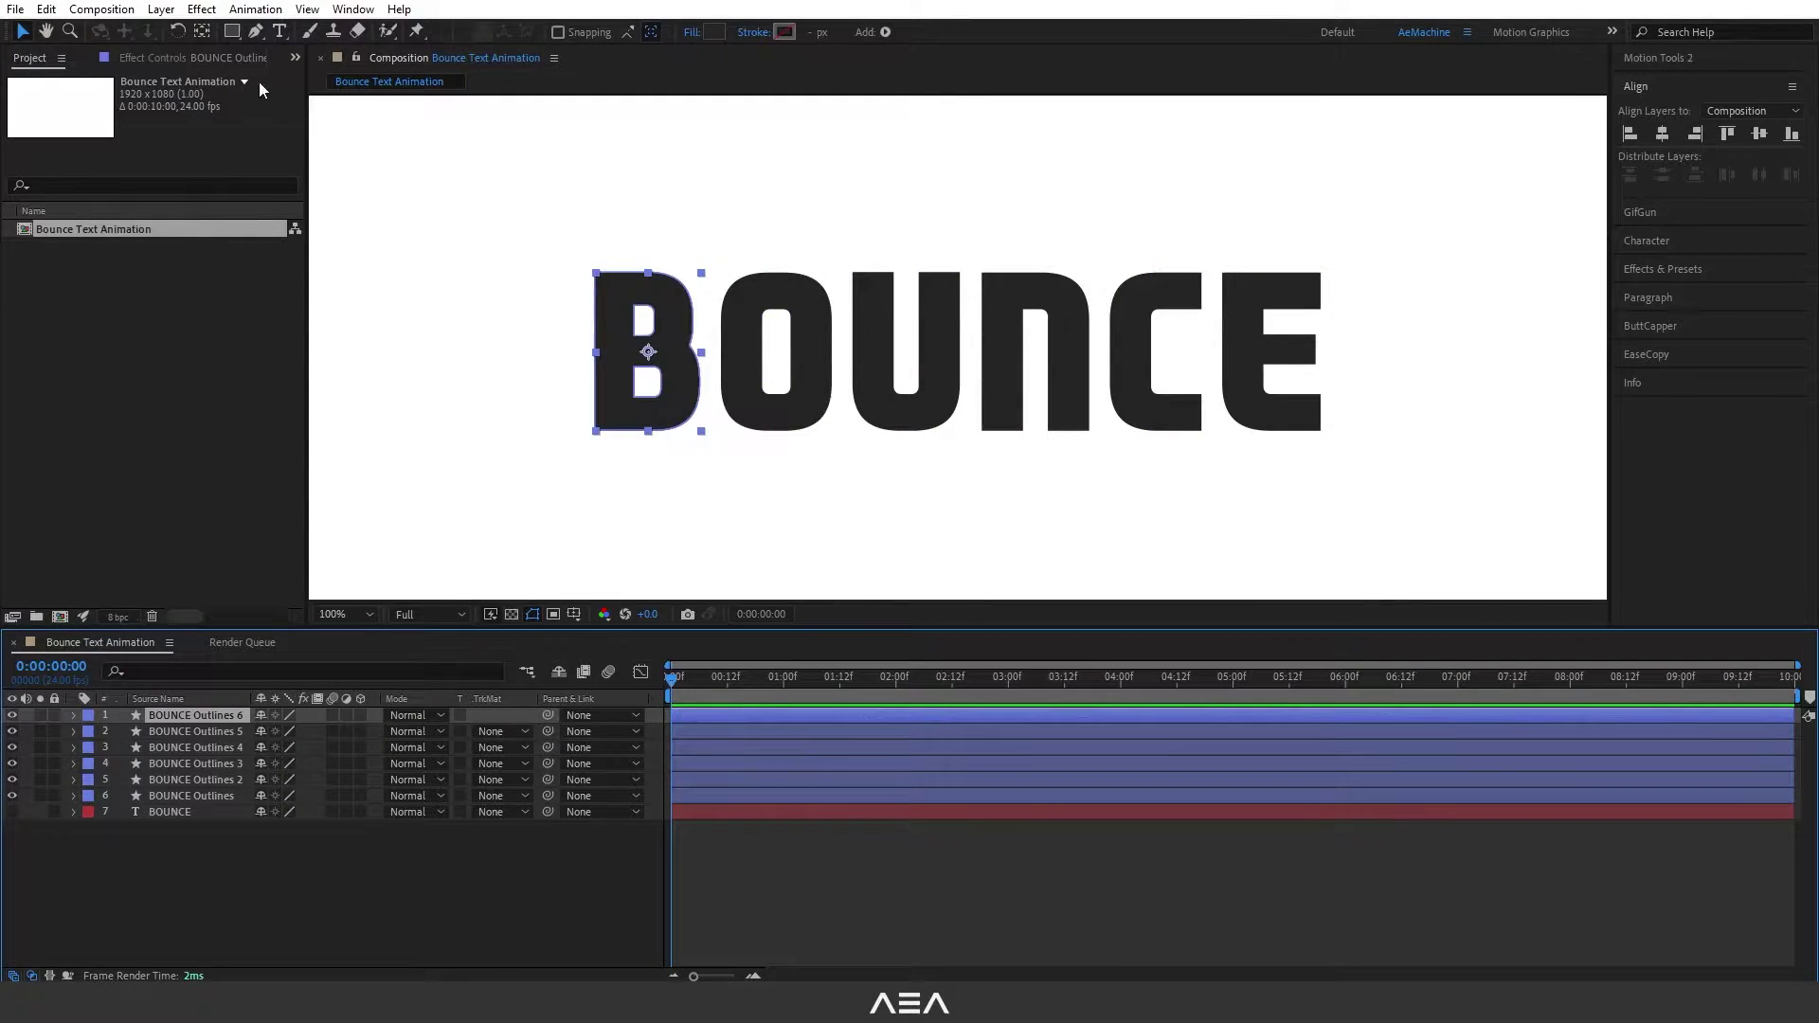
click(200, 31)
drag(648, 352, 647, 431)
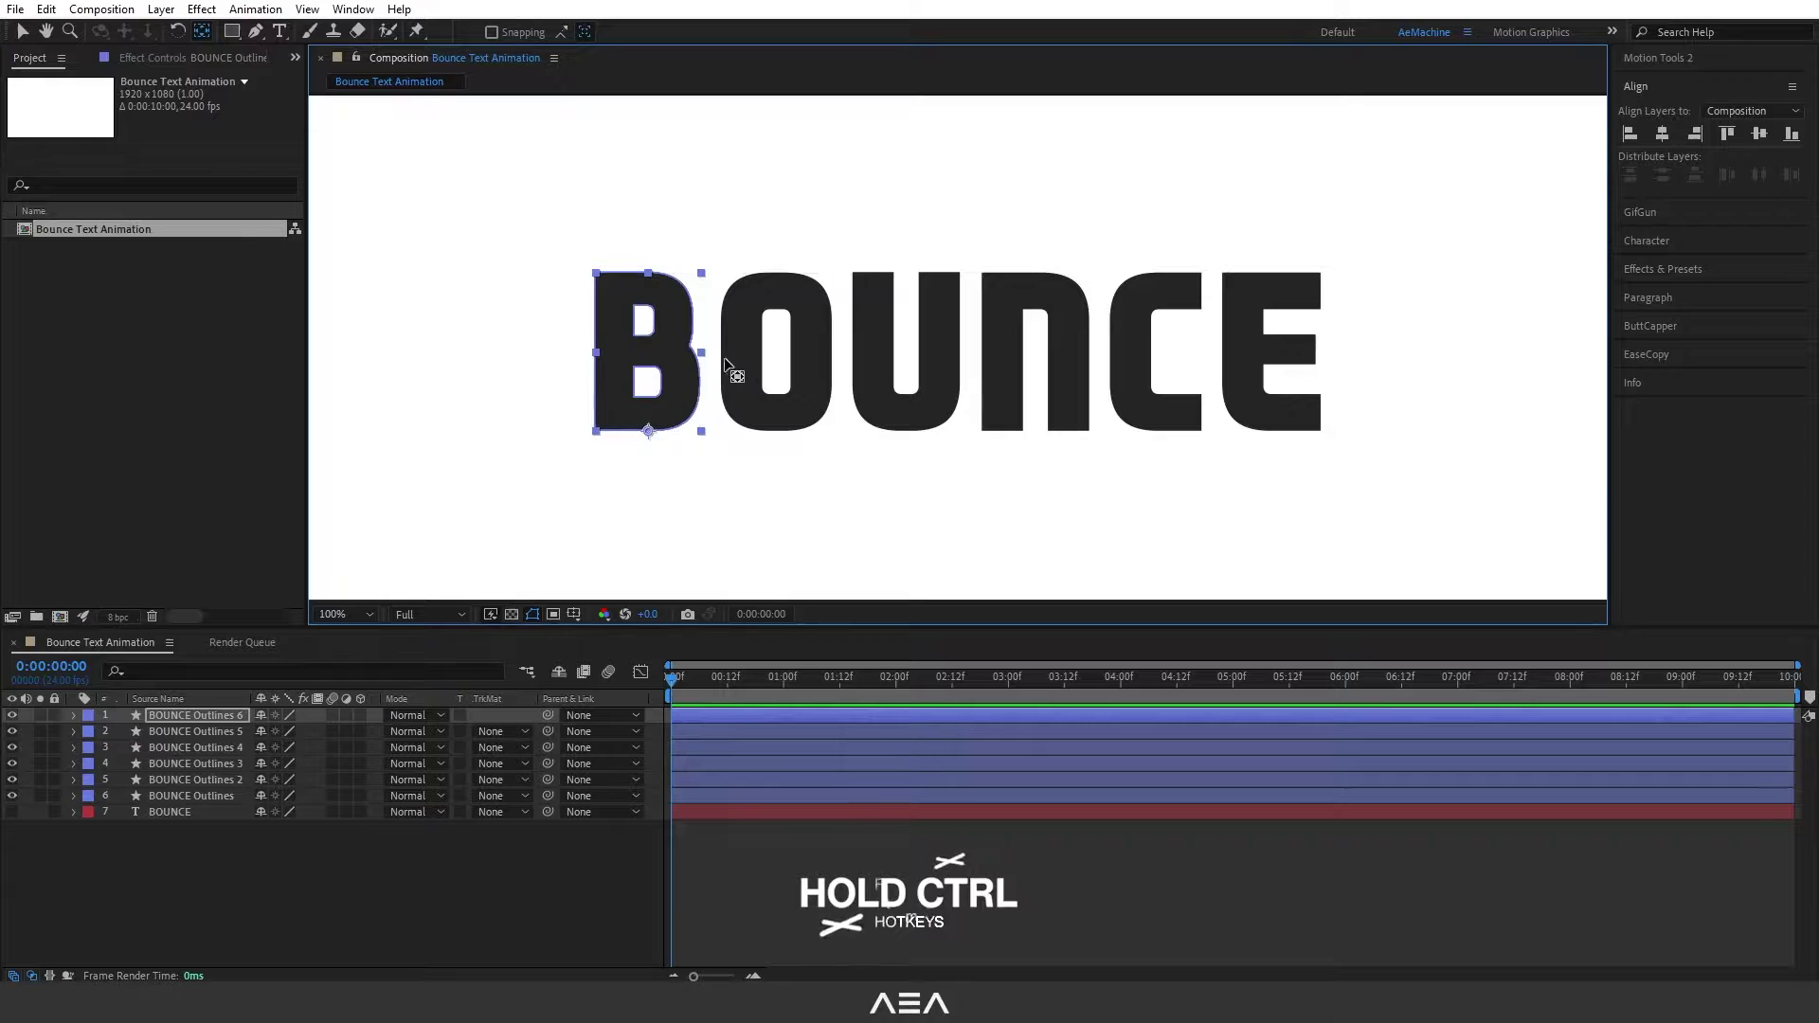
Step: Move the anchor points of the O and U letters to their bottom centres
click(748, 374)
drag(777, 352, 777, 431)
click(865, 334)
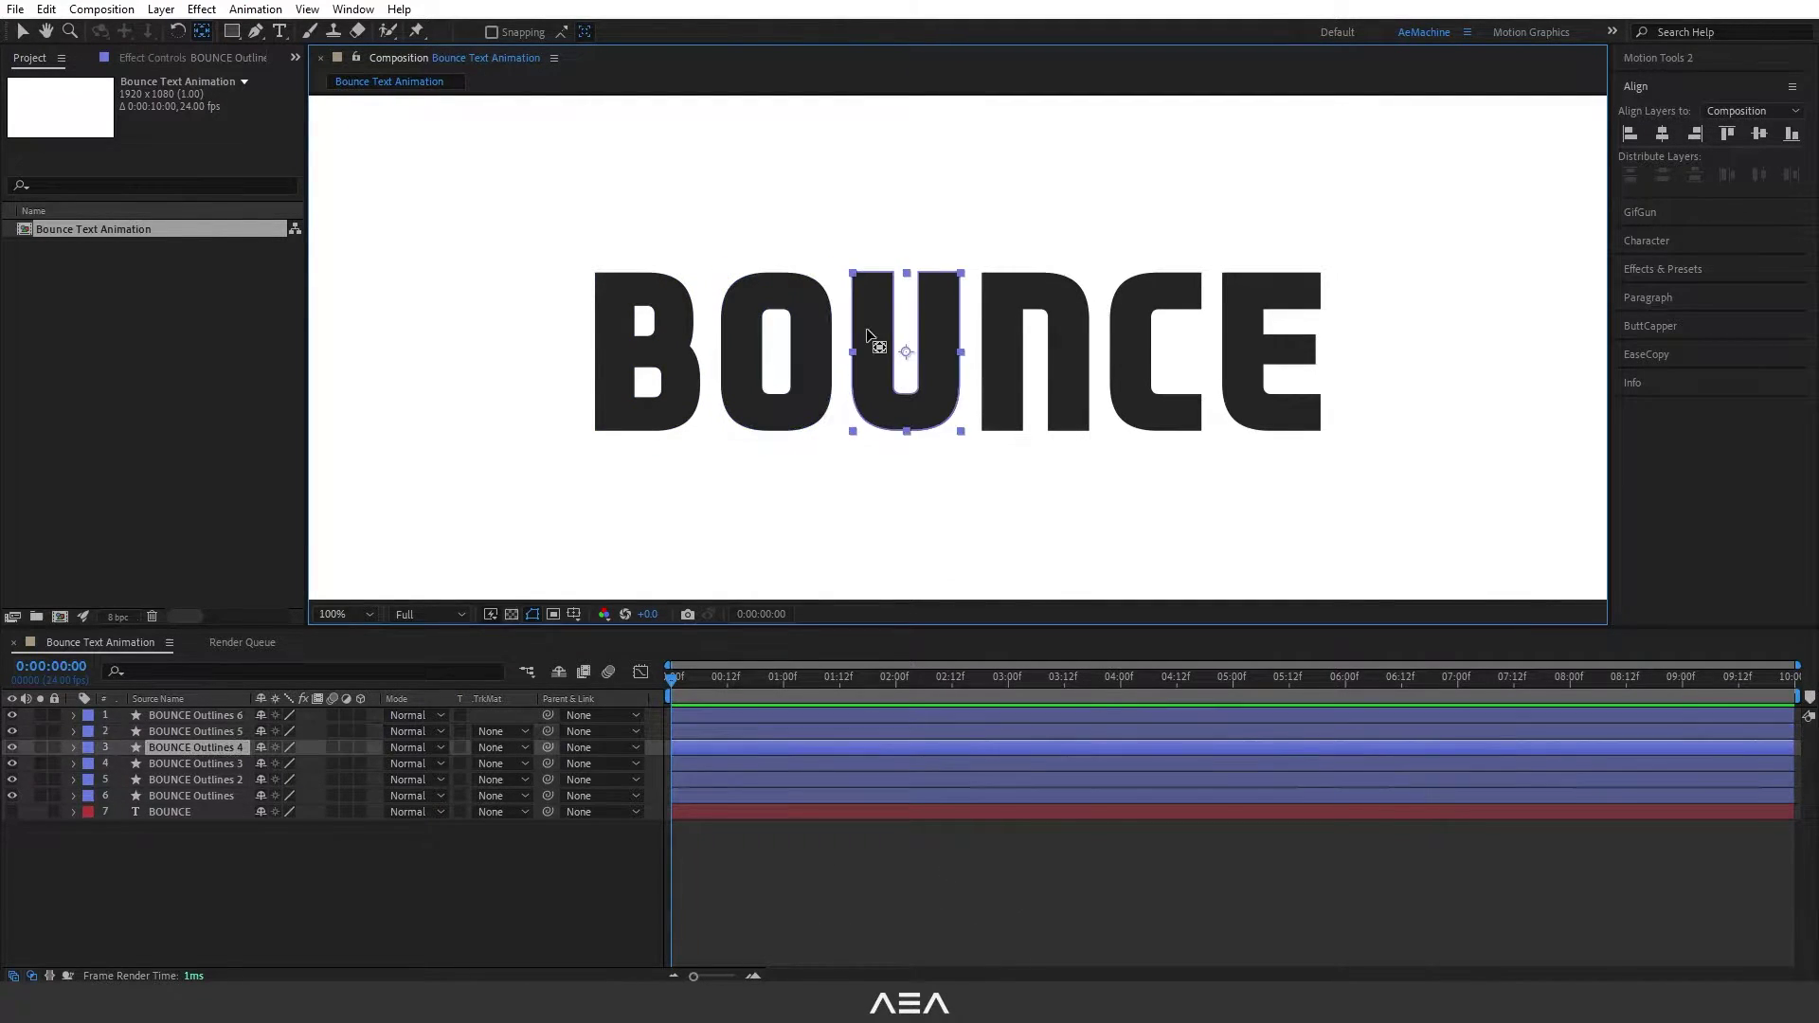
drag(905, 349, 908, 431)
Step: Move the anchor points of the N, C and E letters to their bottom centres
click(1042, 374)
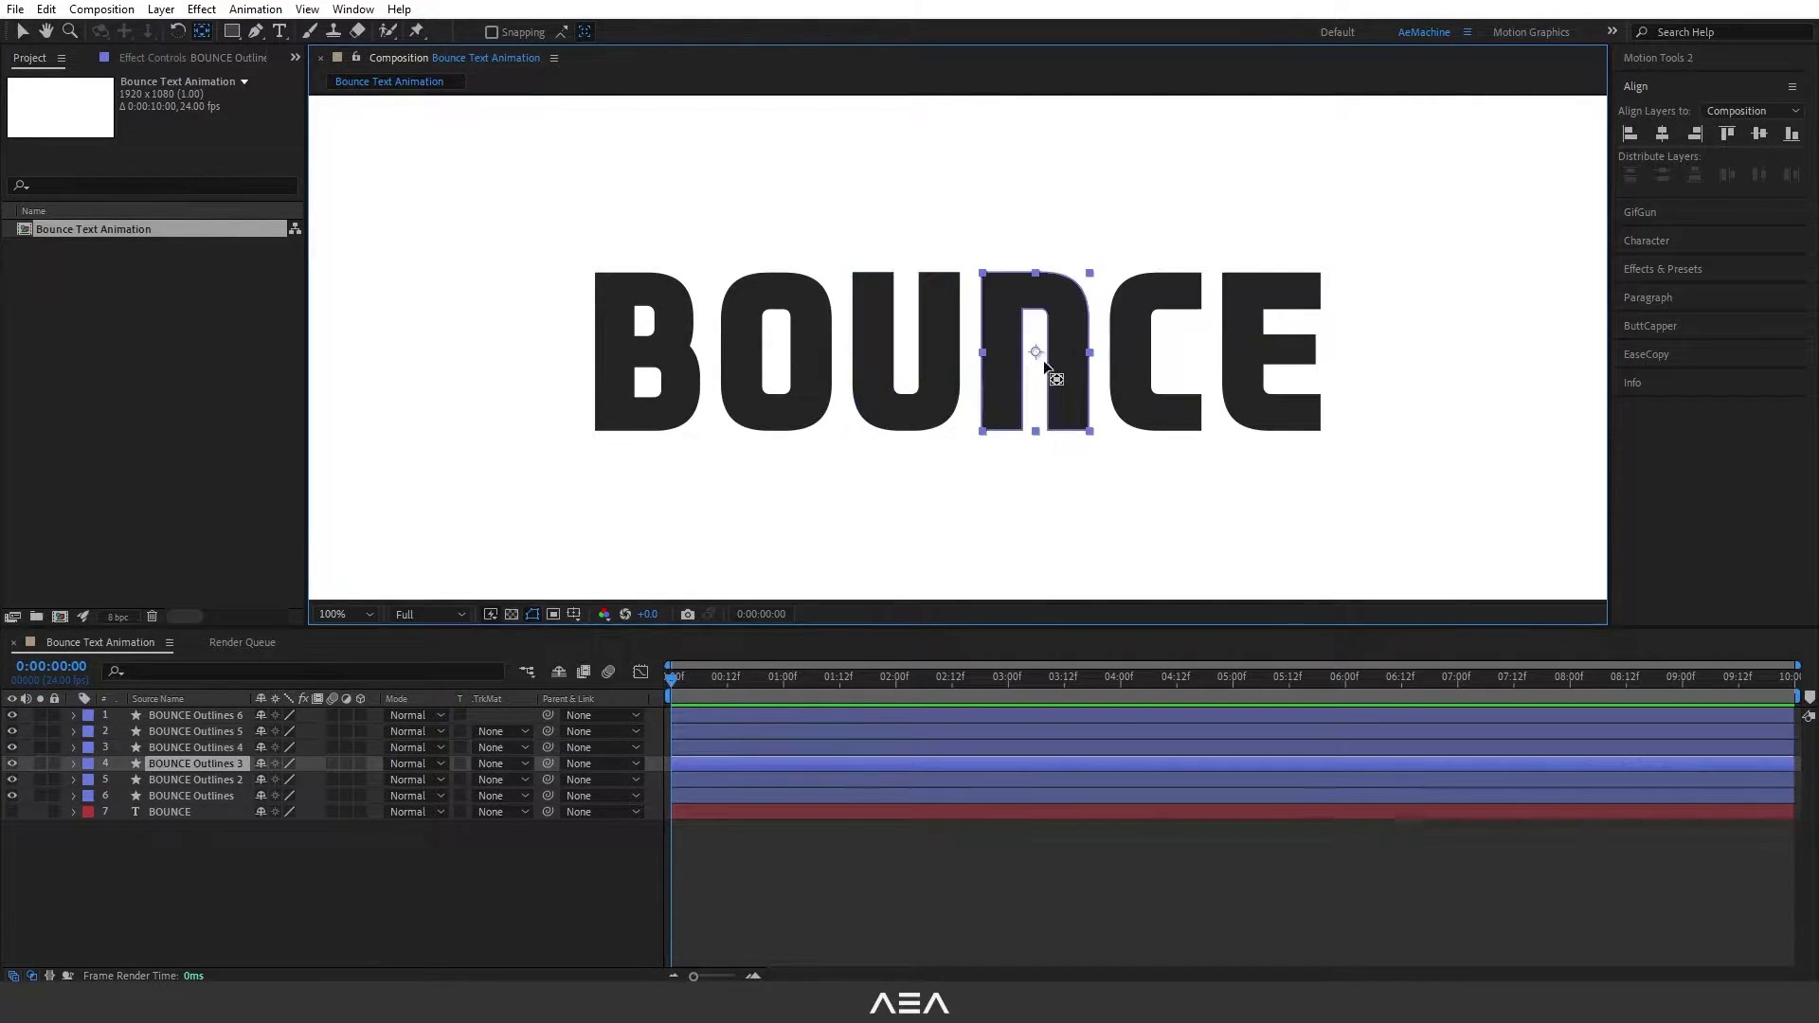
click(1151, 350)
click(1236, 374)
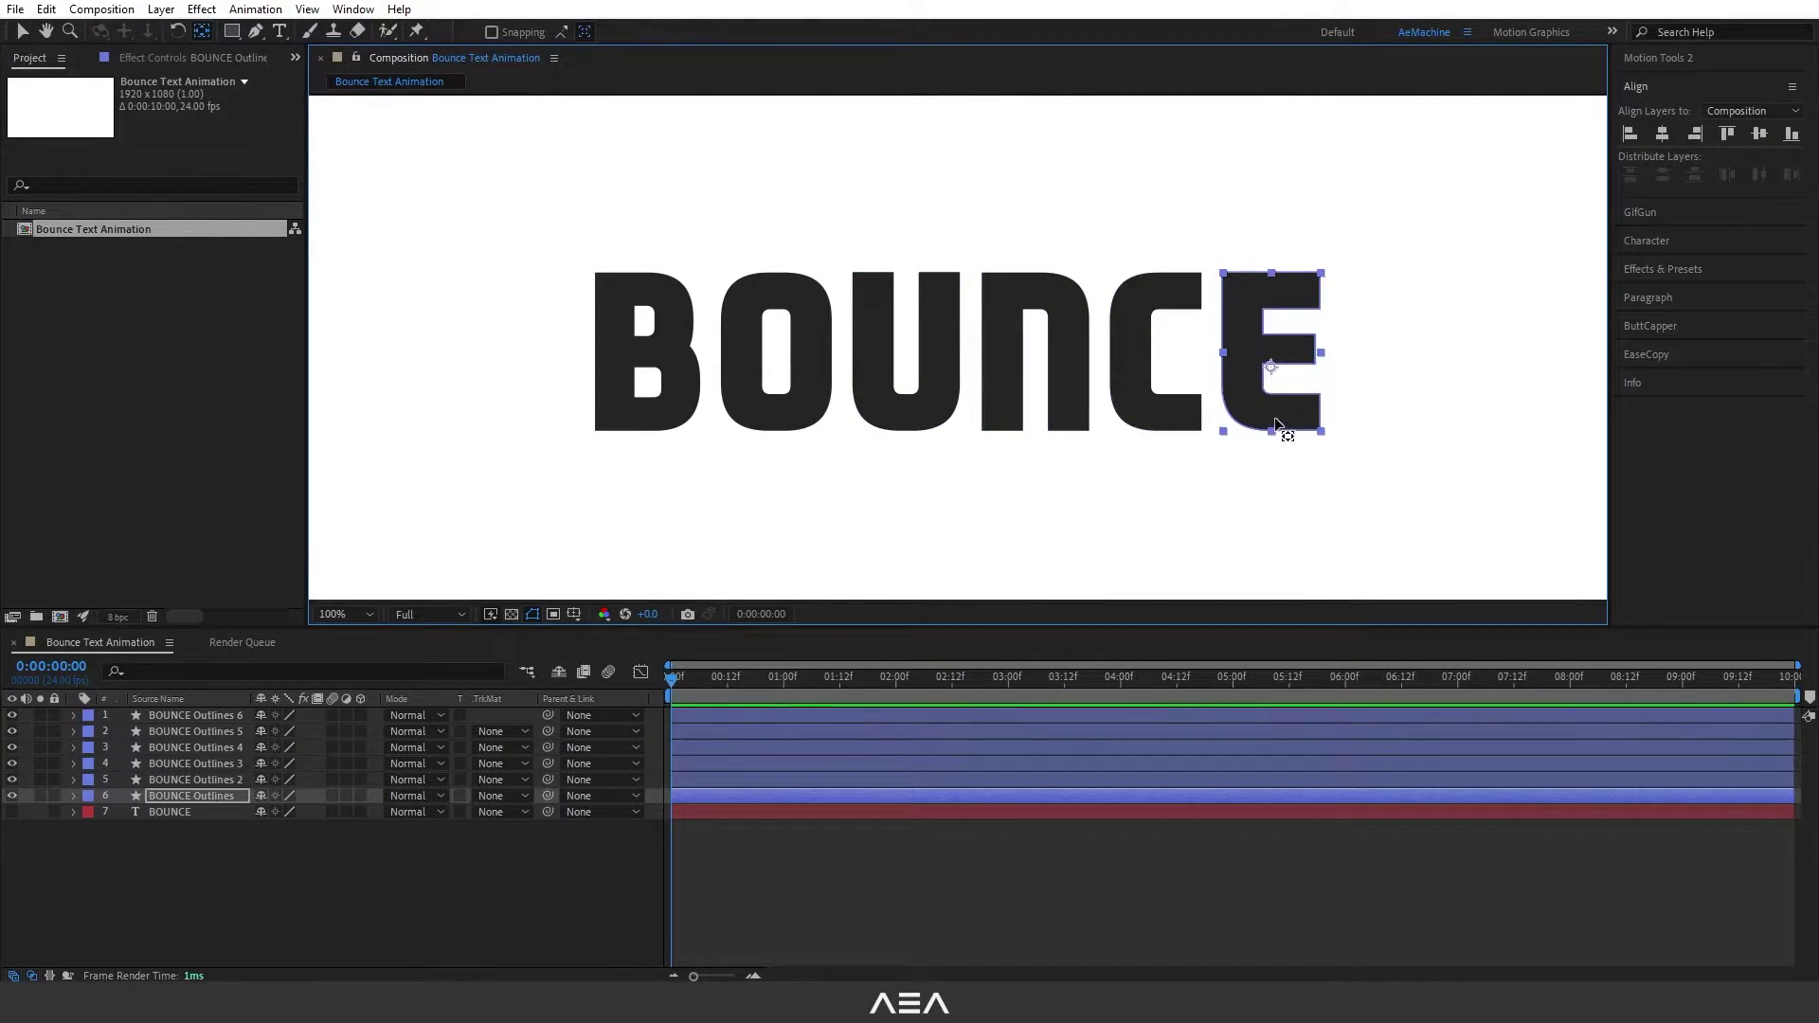
Step: Check the anchor point placement on each letter from B to E
click(630, 393)
click(771, 375)
click(907, 393)
click(1042, 378)
click(1134, 377)
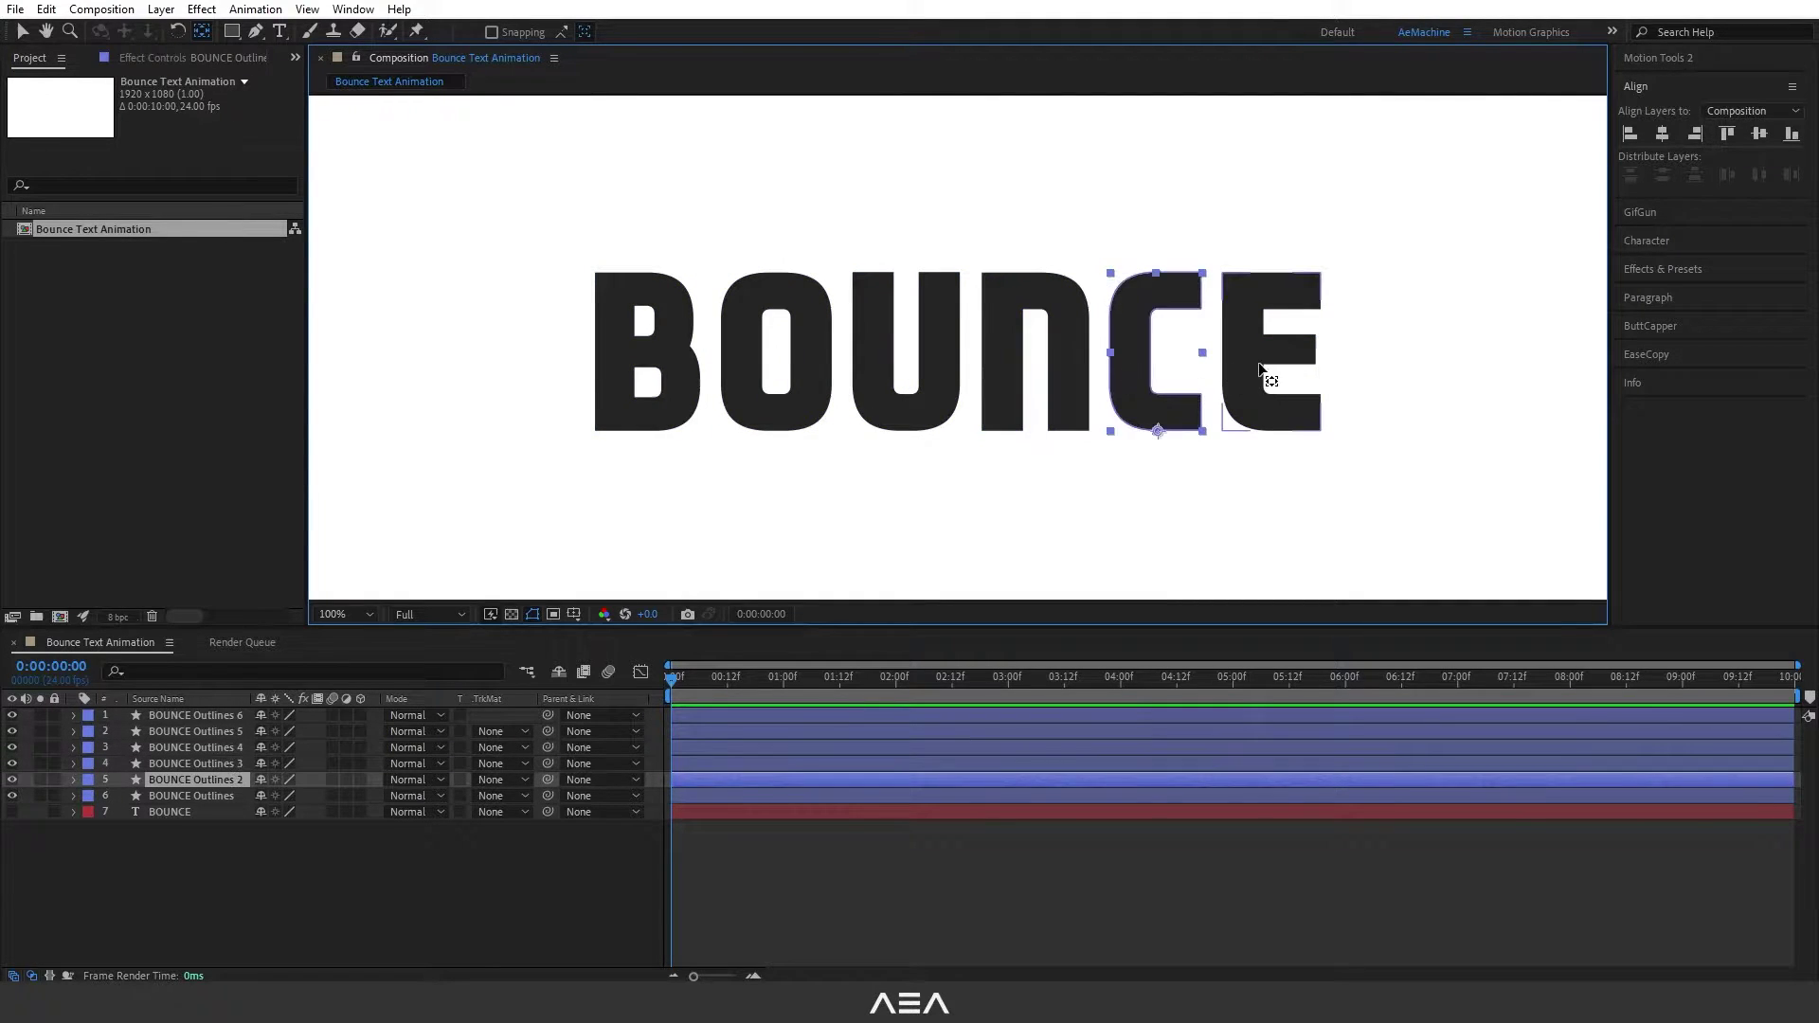
click(1260, 379)
key(comma)
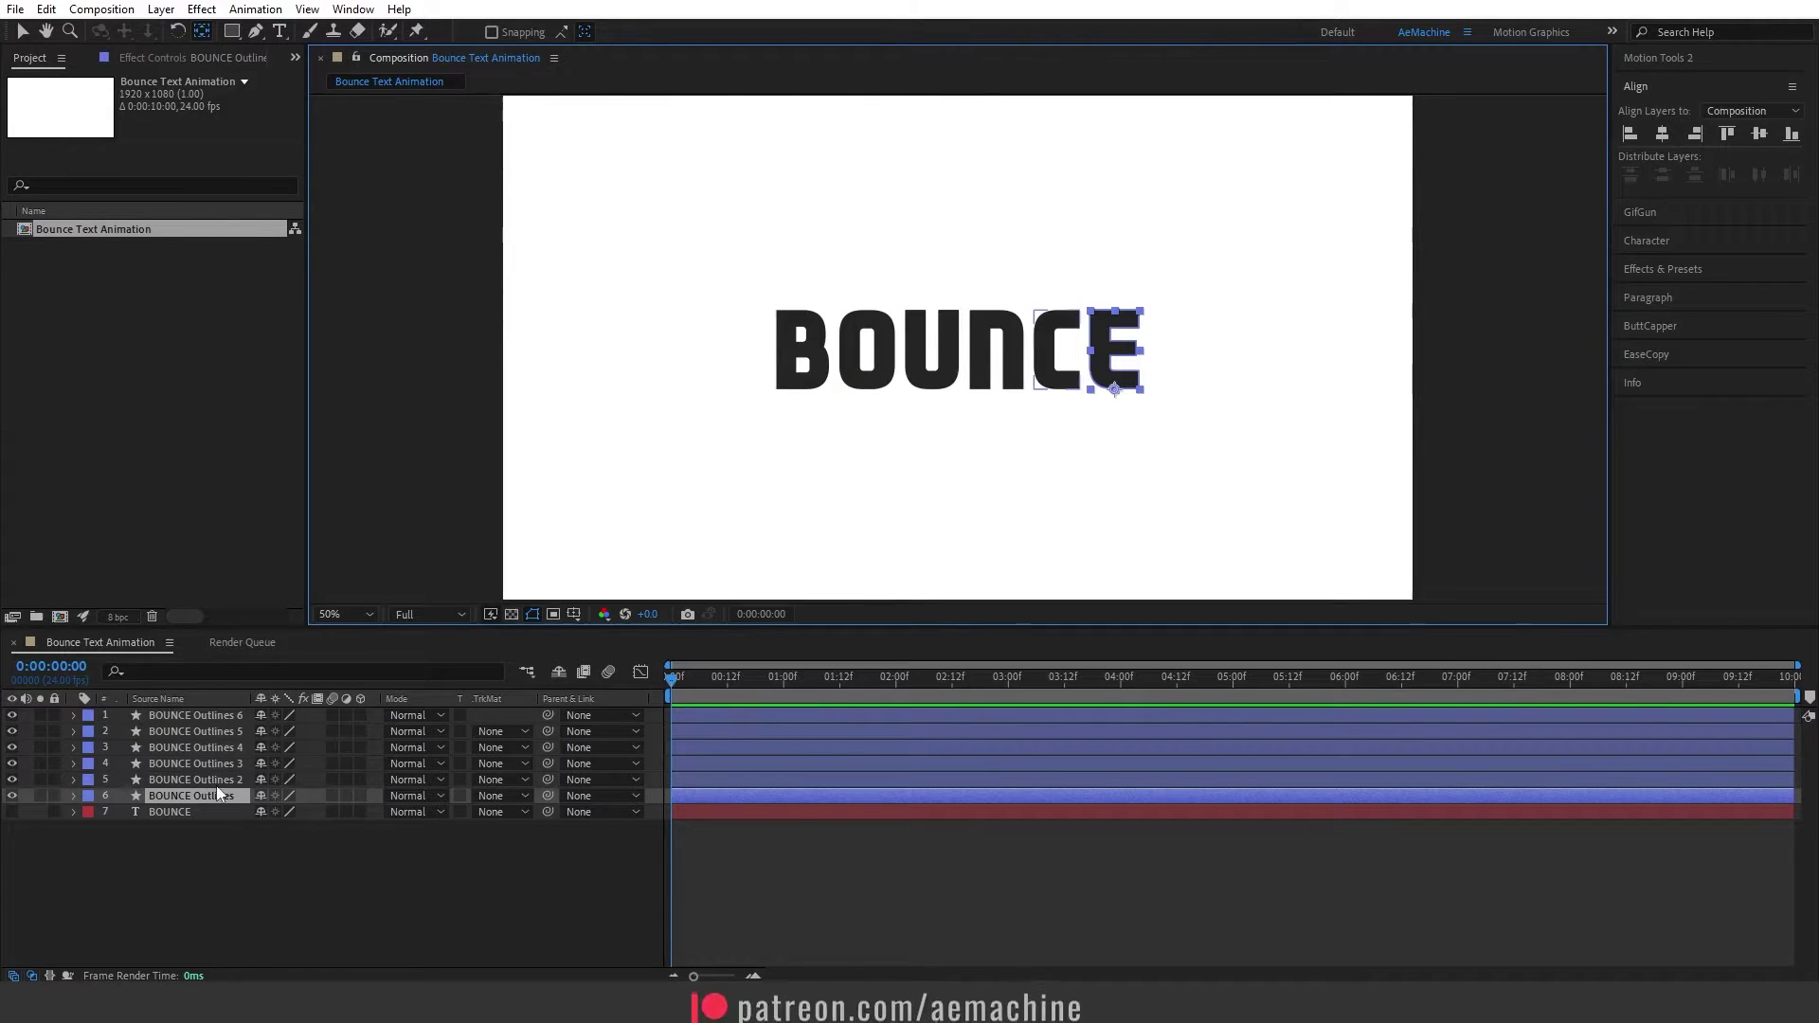
Step: Rename the BOUNCE Outlines 6 layer as B
click(190, 718)
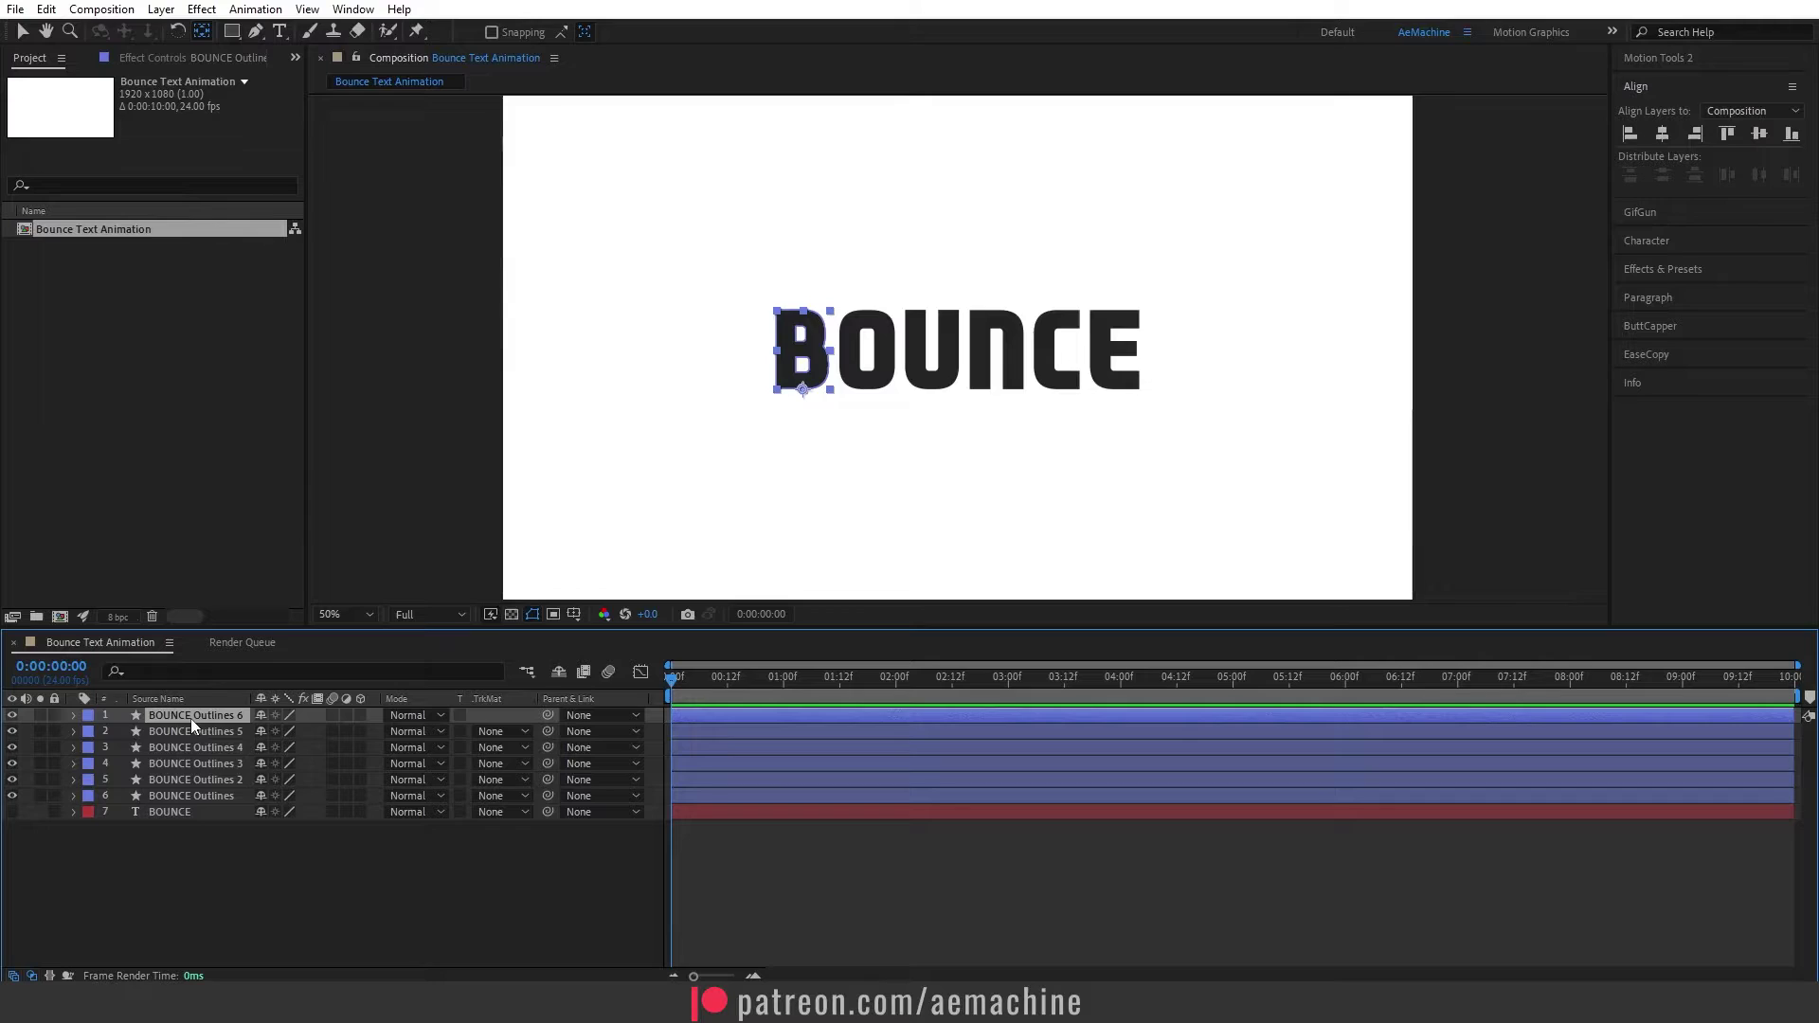
key(Return)
text(B)
key(Return)
click(199, 843)
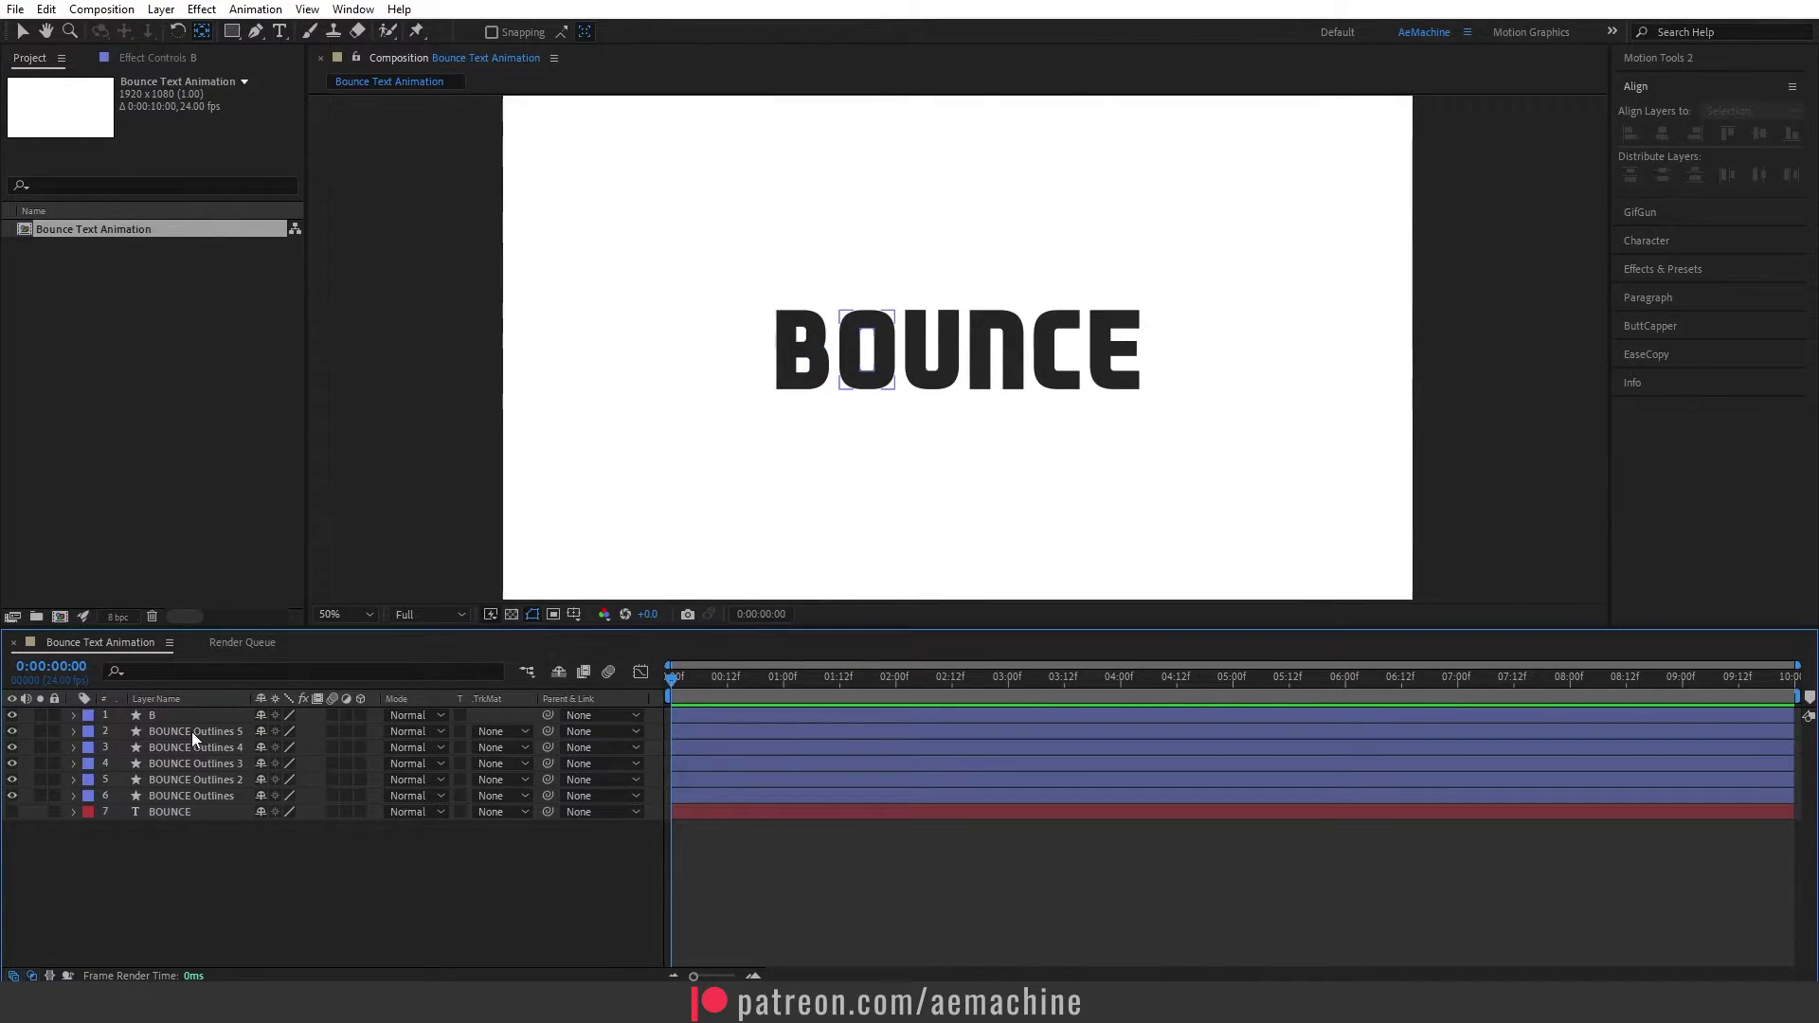
Step: Rename the remaining five outlines layers, in stacking order, as O, U, N, C and E
click(191, 731)
key(Return)
text(O)
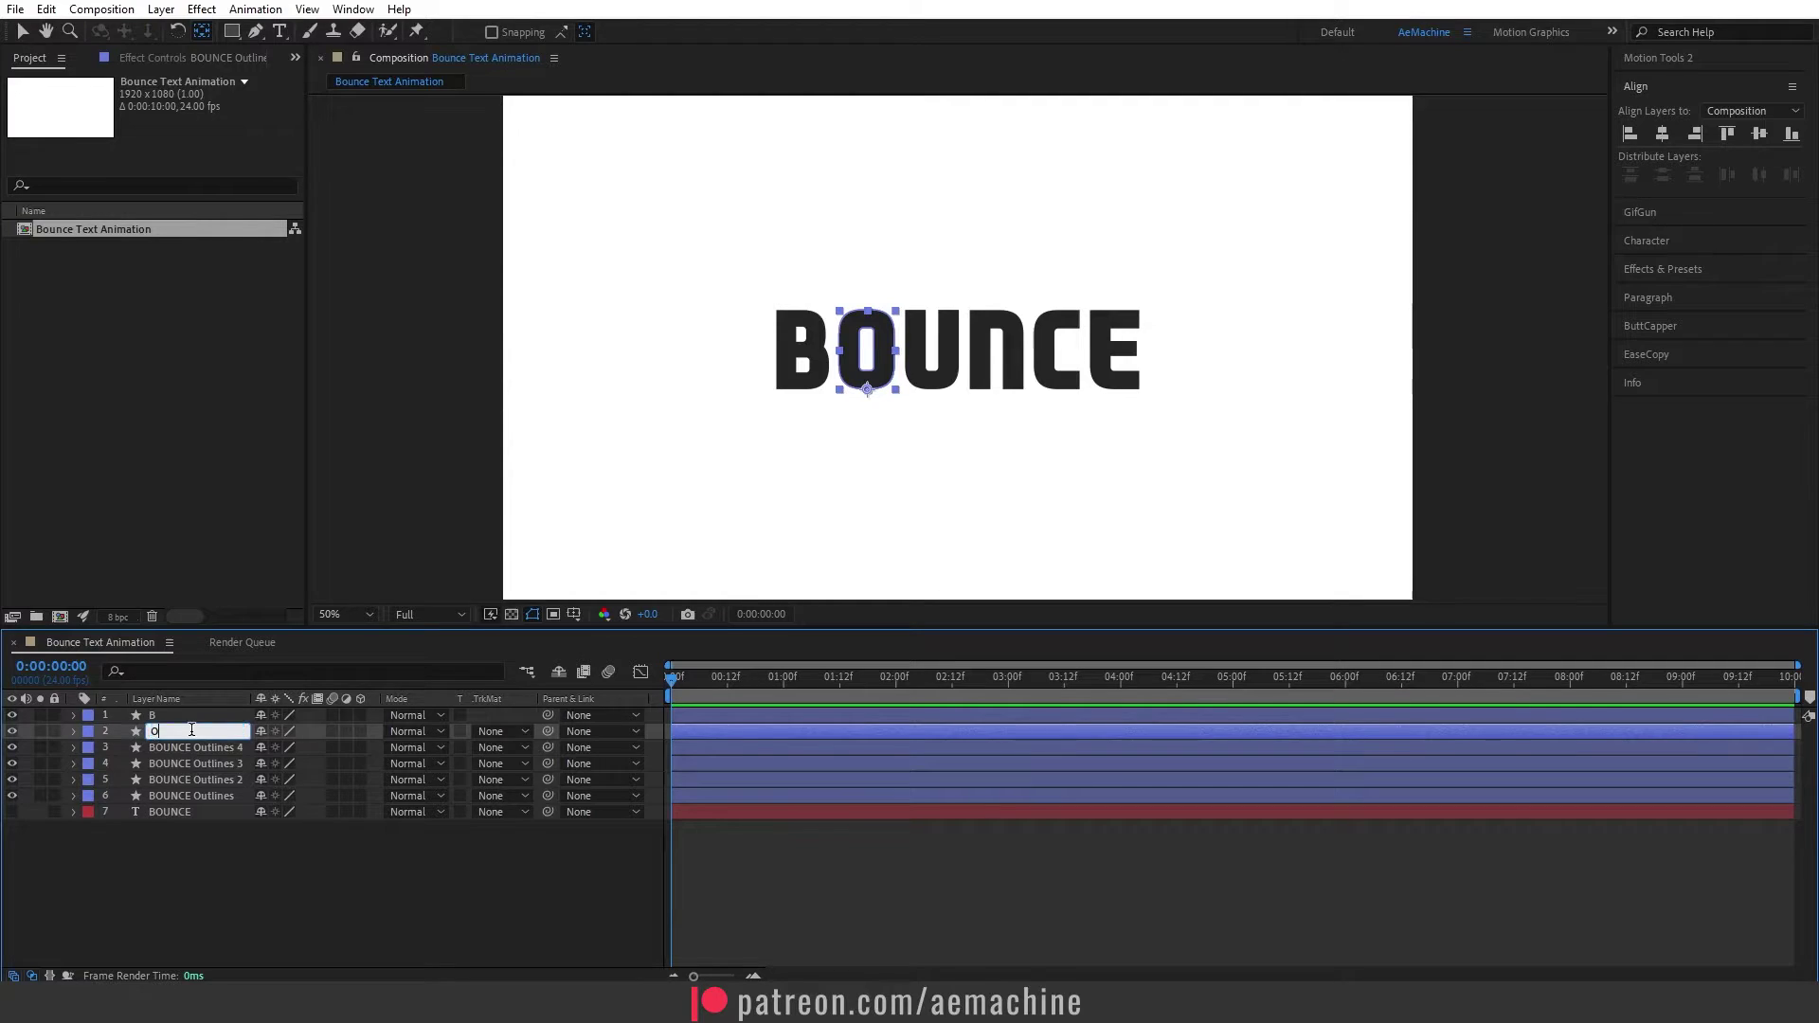
key(Return)
click(192, 748)
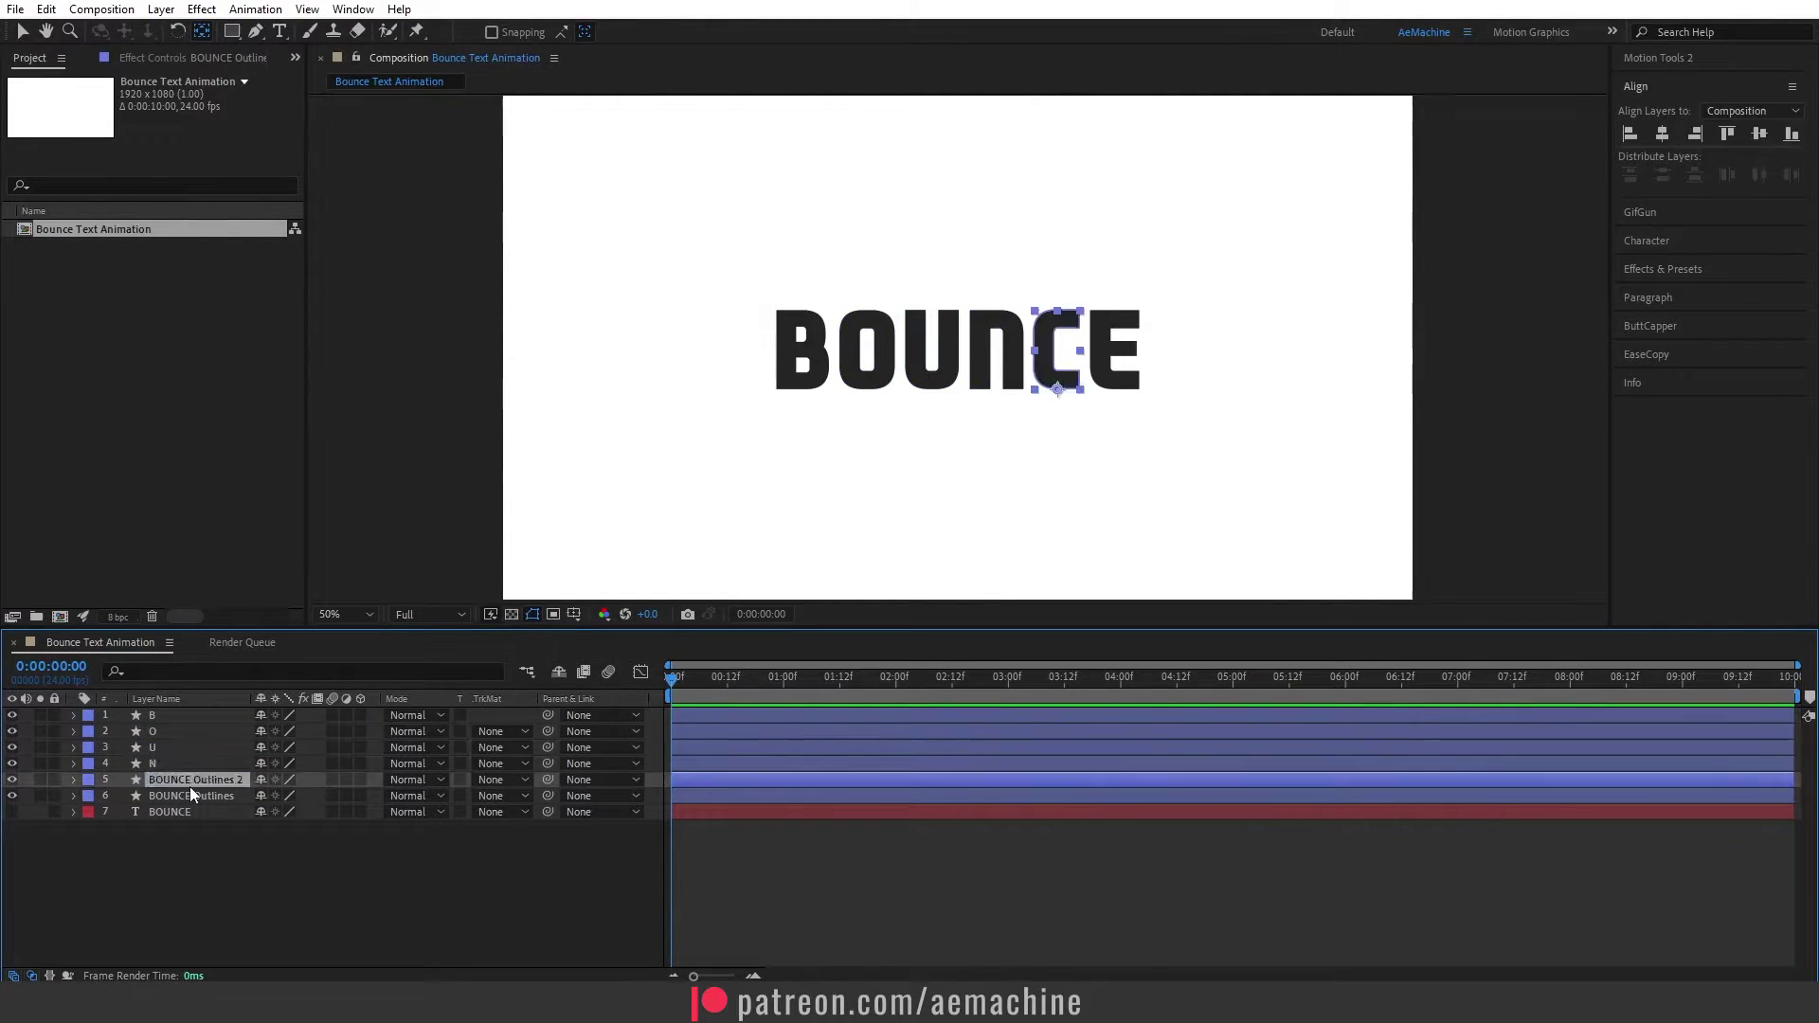
click(188, 860)
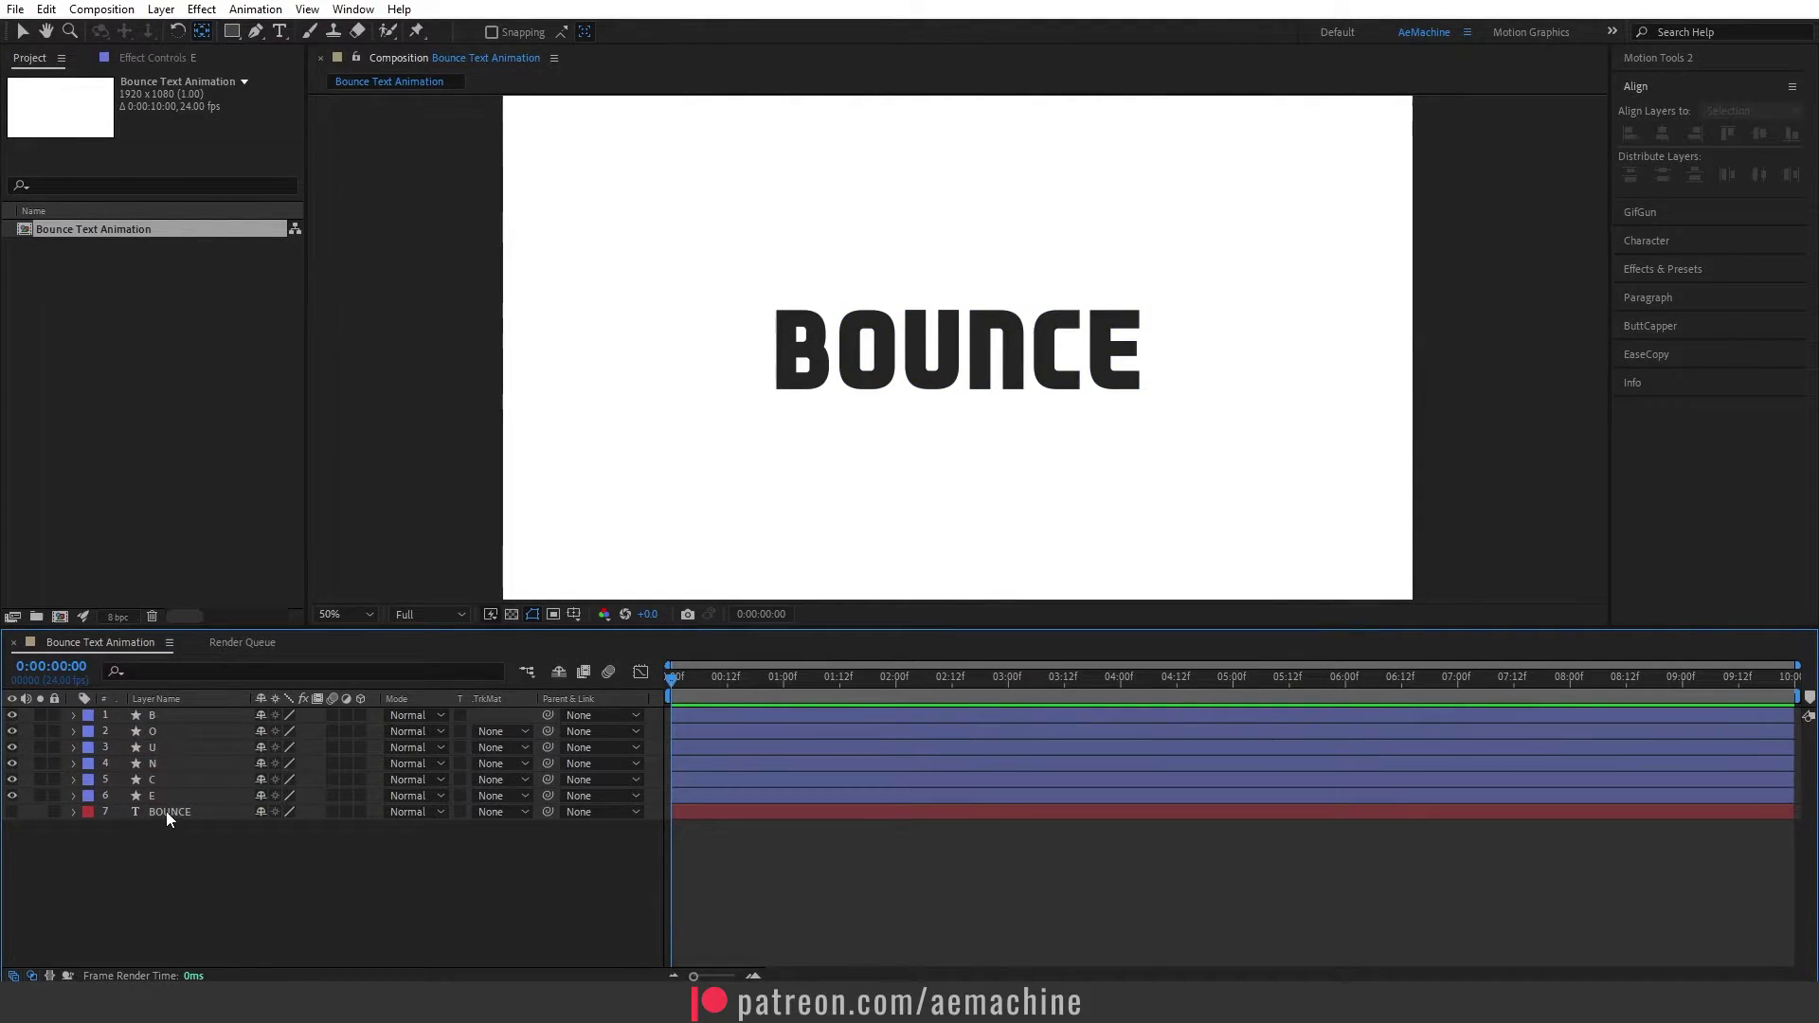
Step: Reveal the Position property of all six letter layers
click(186, 798)
shift+click(161, 716)
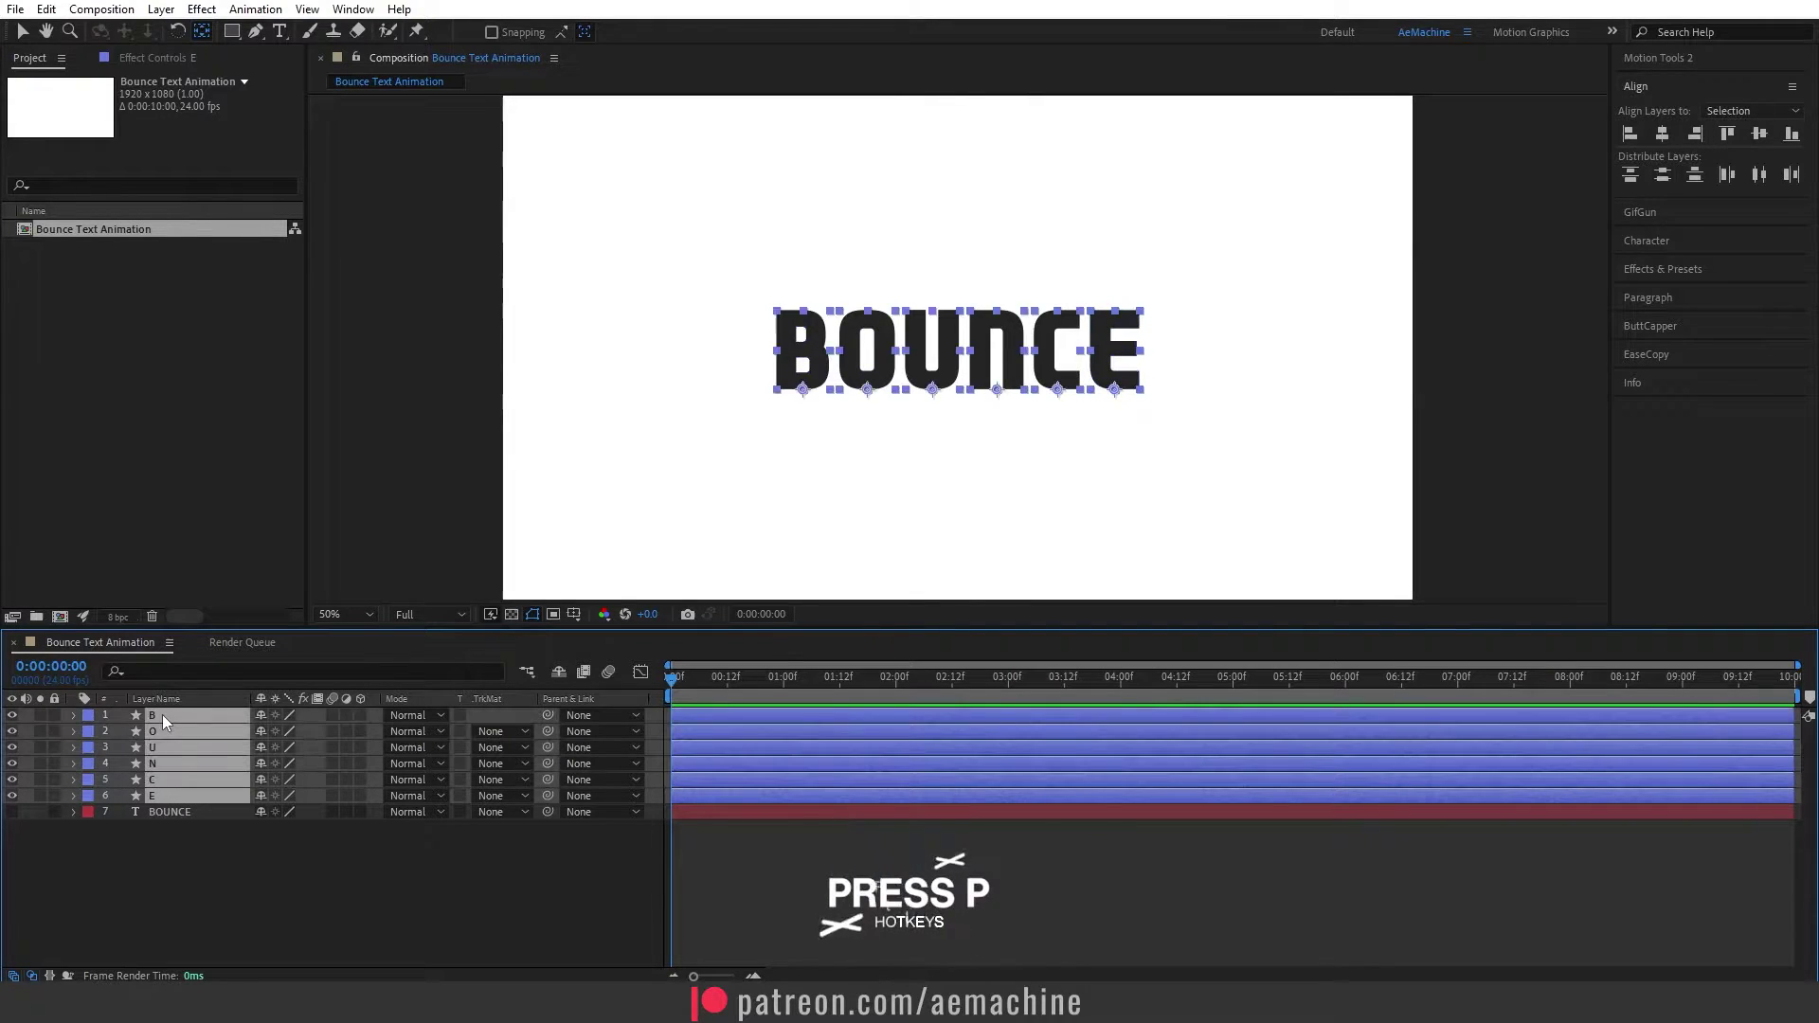
key(p)
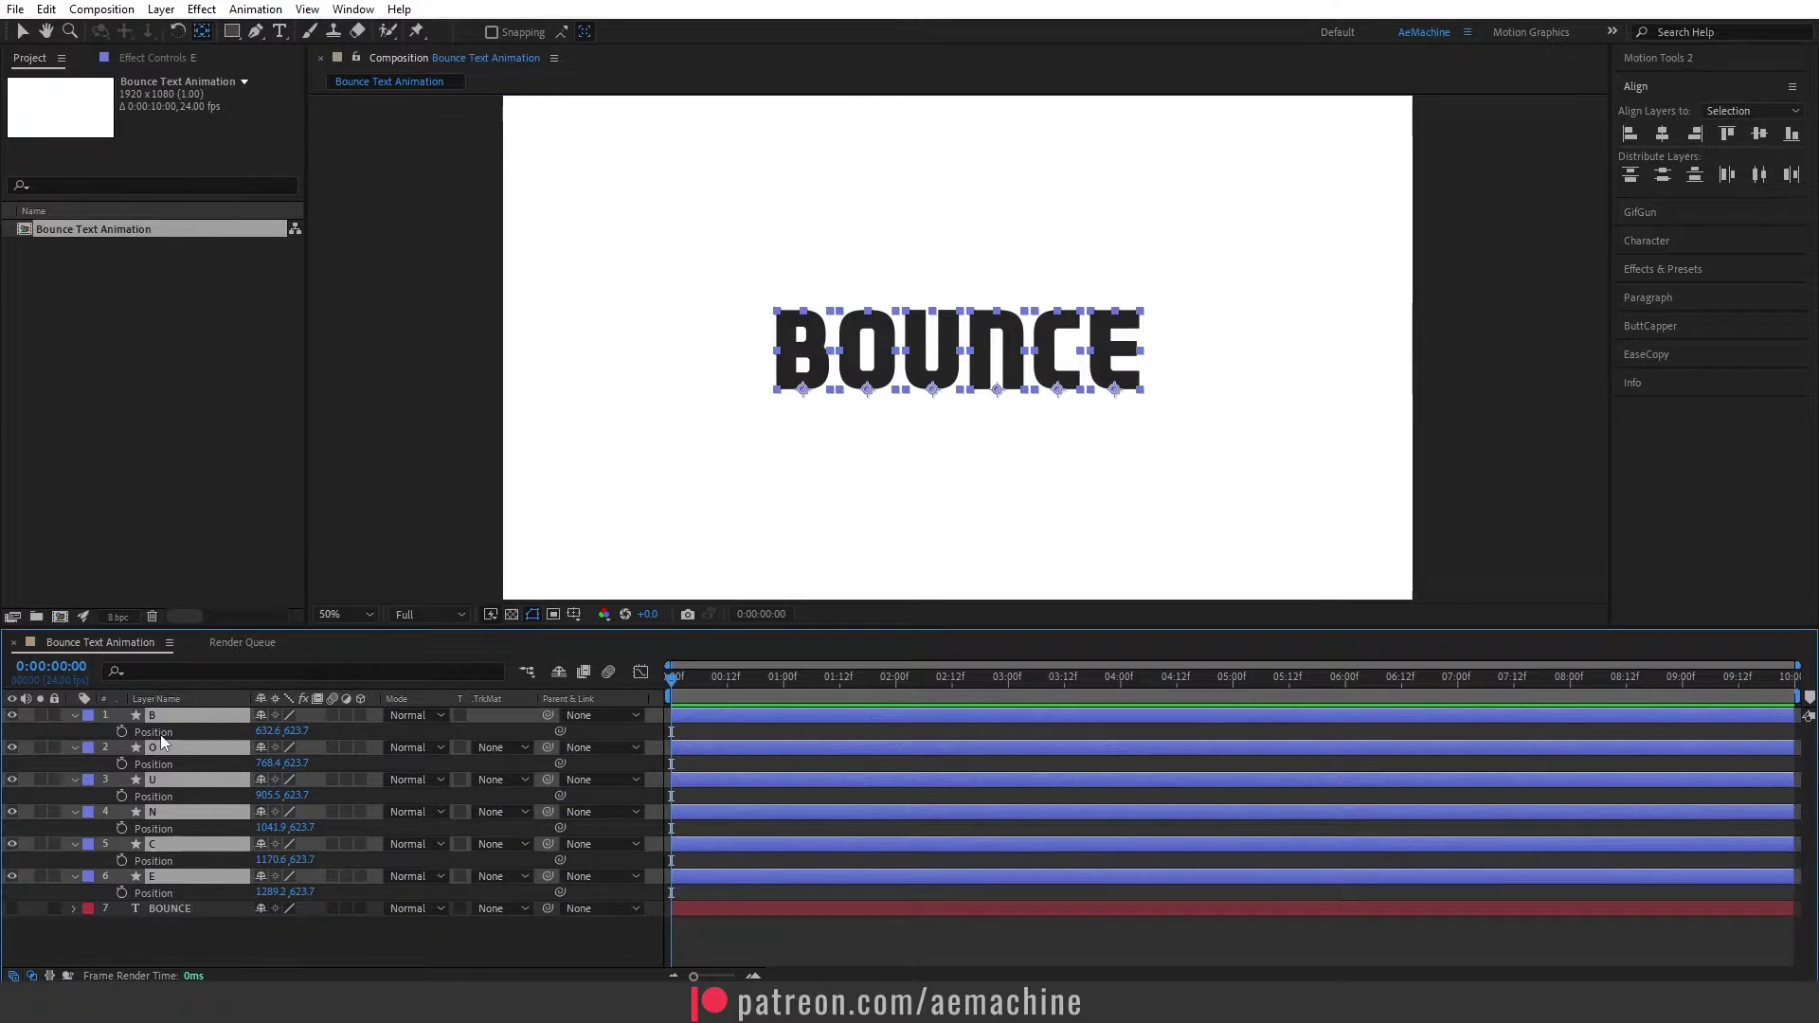
Step: Separate the Position dimensions of all six letter layers into X Position and Y Position
shift+click(162, 745)
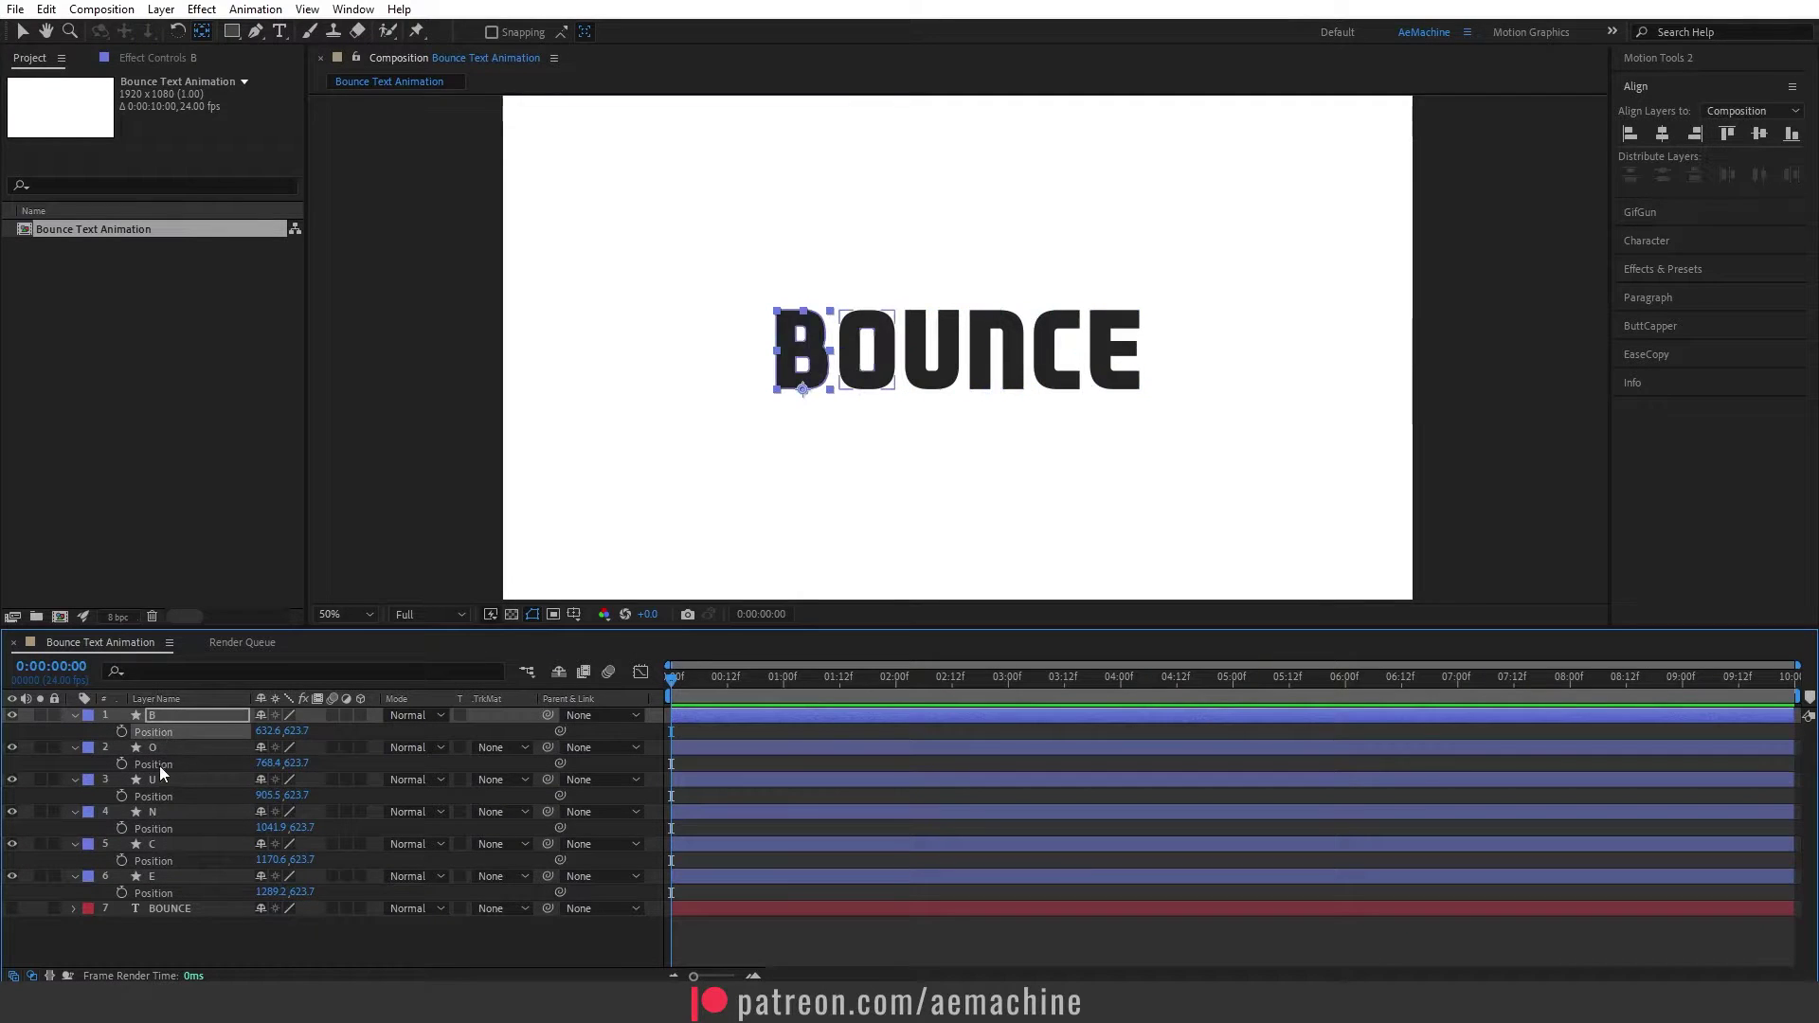
shift+click(163, 827)
shift+click(159, 856)
shift+click(157, 890)
right_click(163, 890)
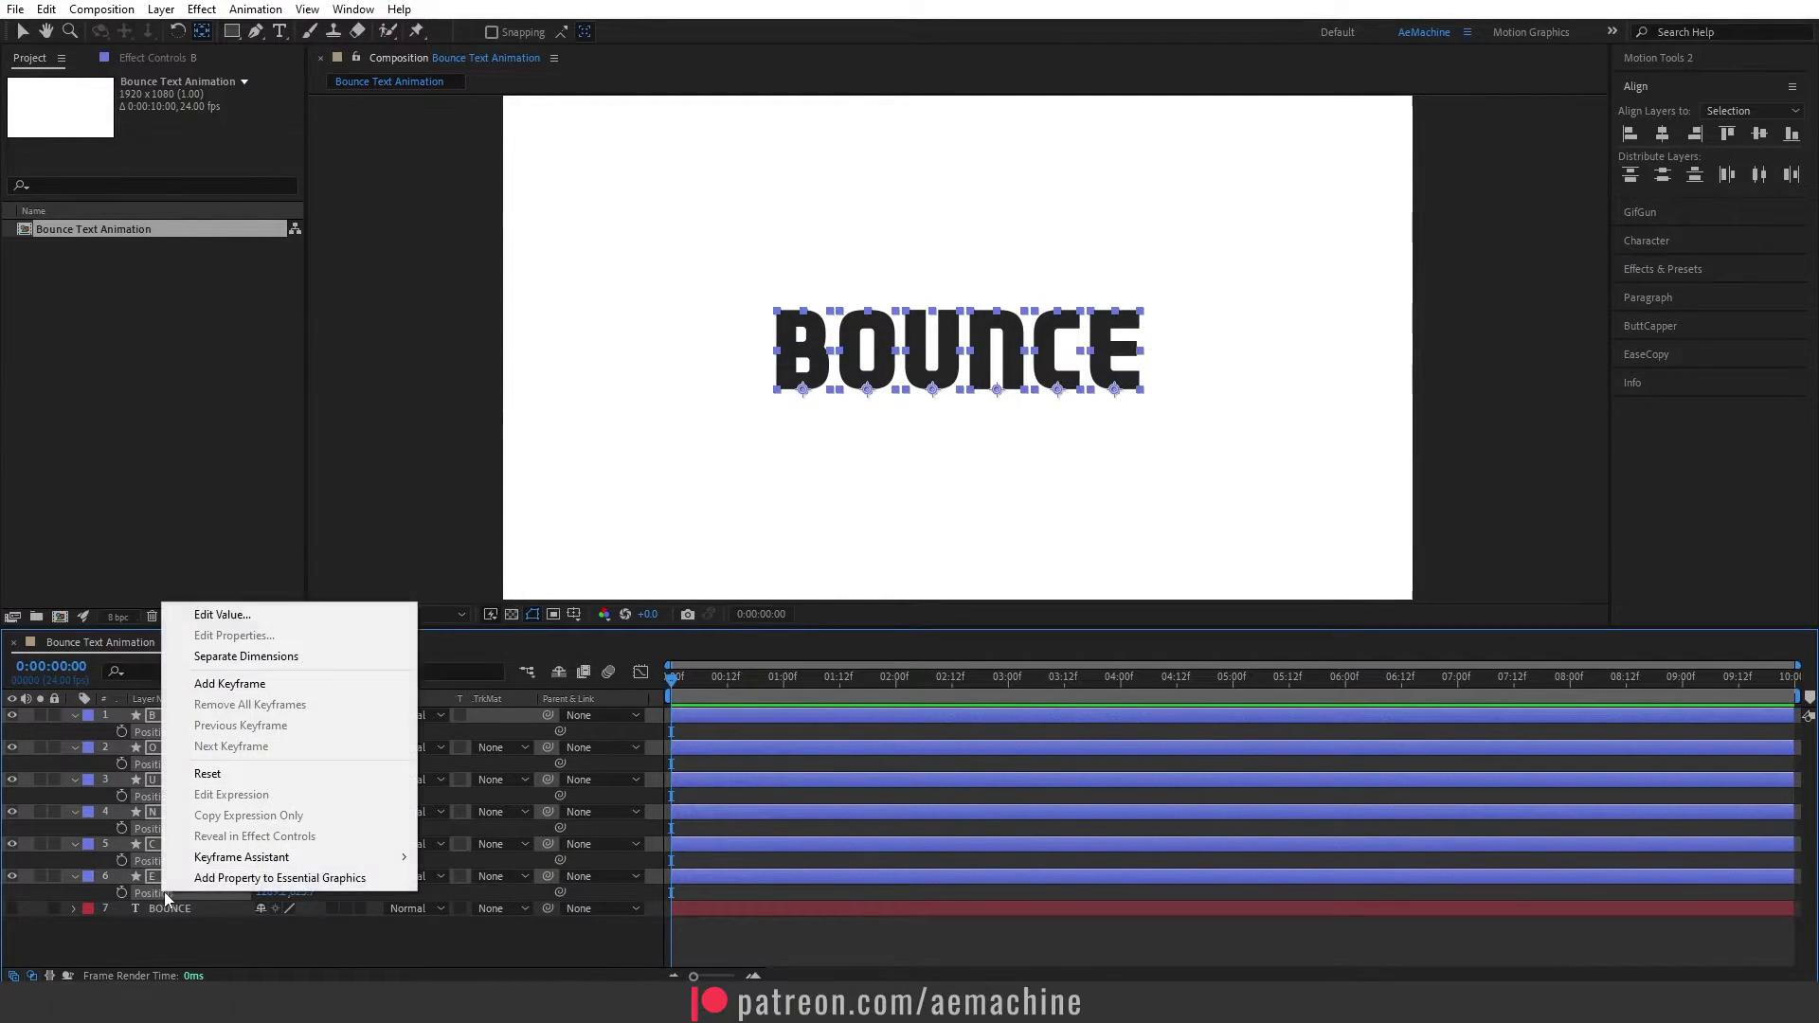
click(263, 657)
click(251, 748)
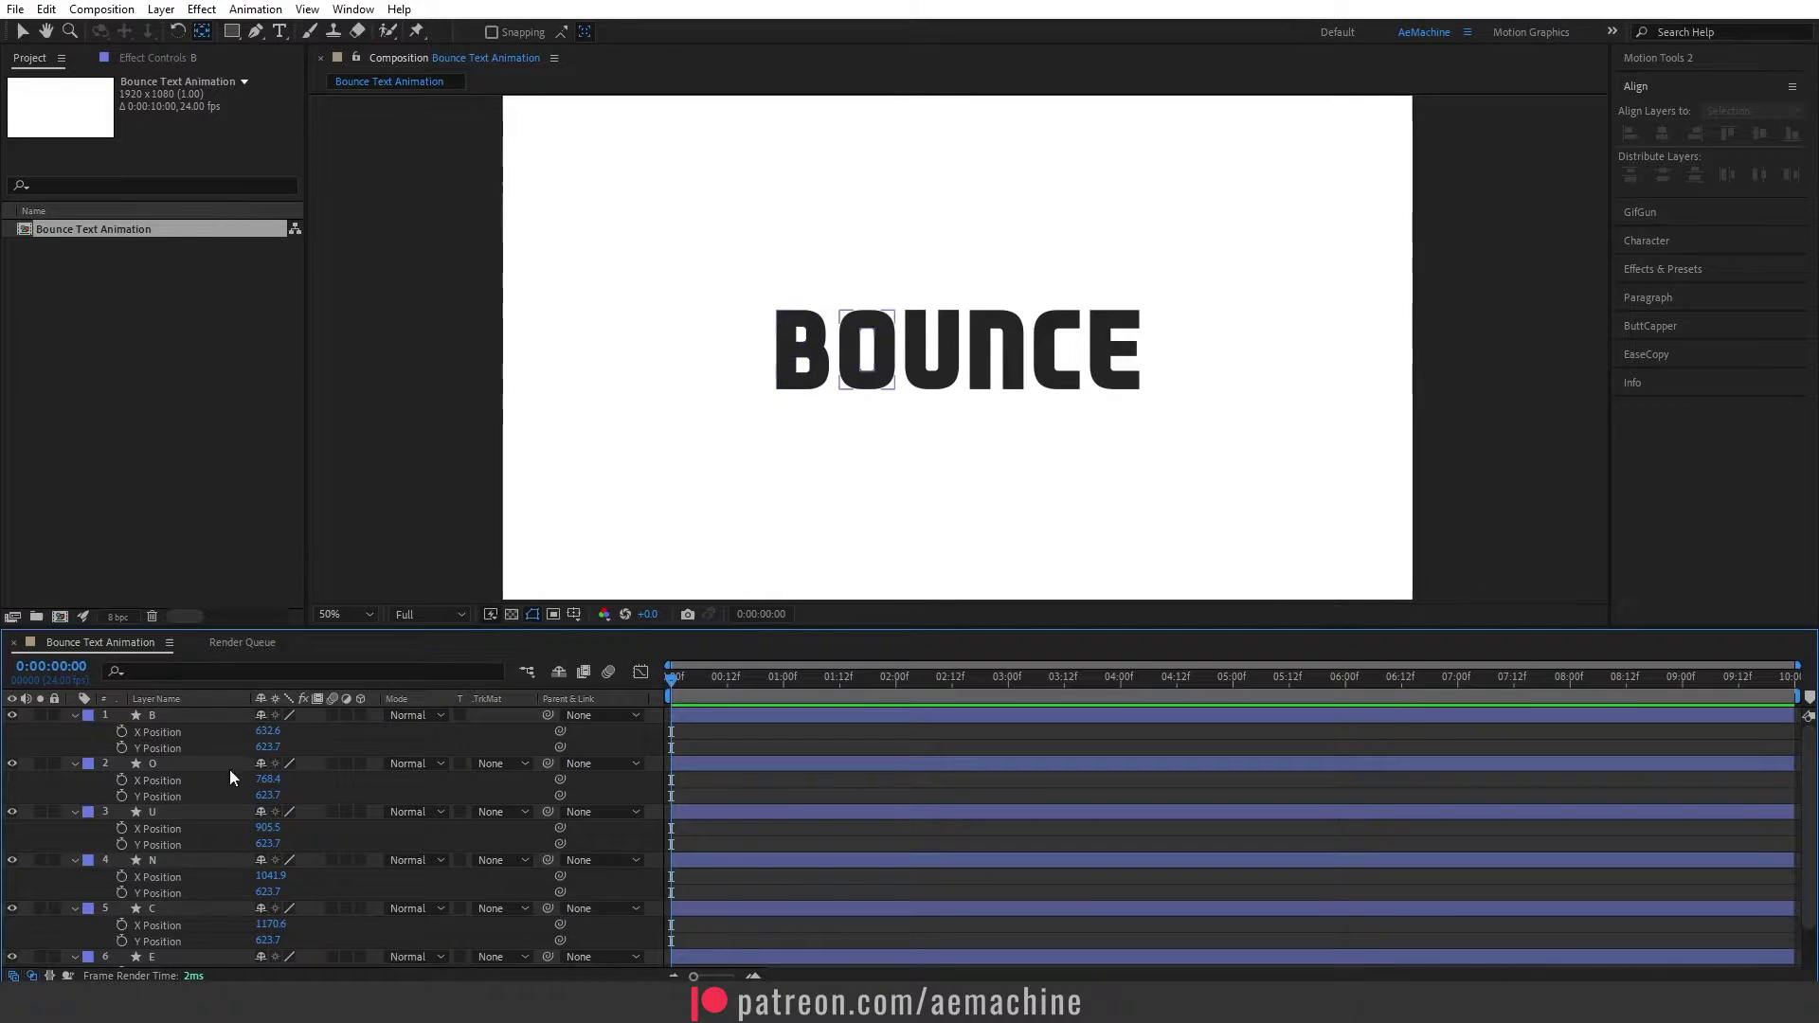
Step: Start keyframing Y Position at 0:00:00:00 on all six letter layers, B, O, U, N, C and E
shift+click(126, 762)
click(123, 753)
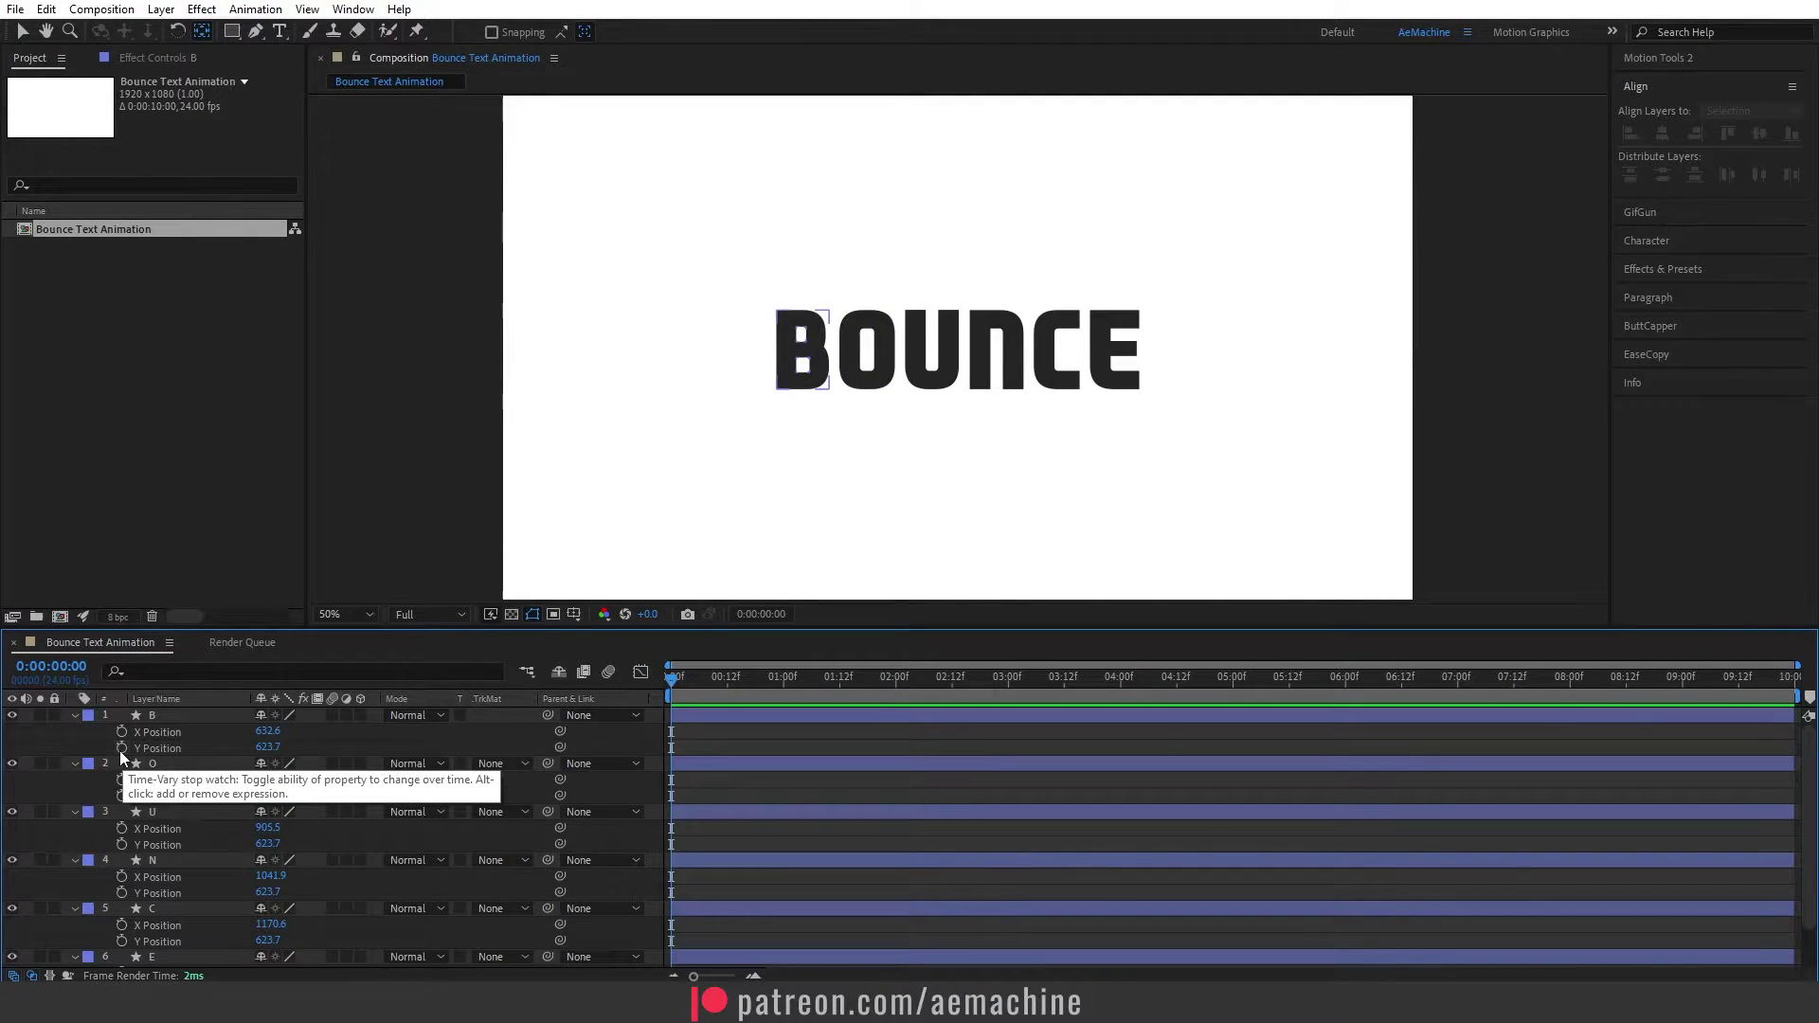
click(122, 796)
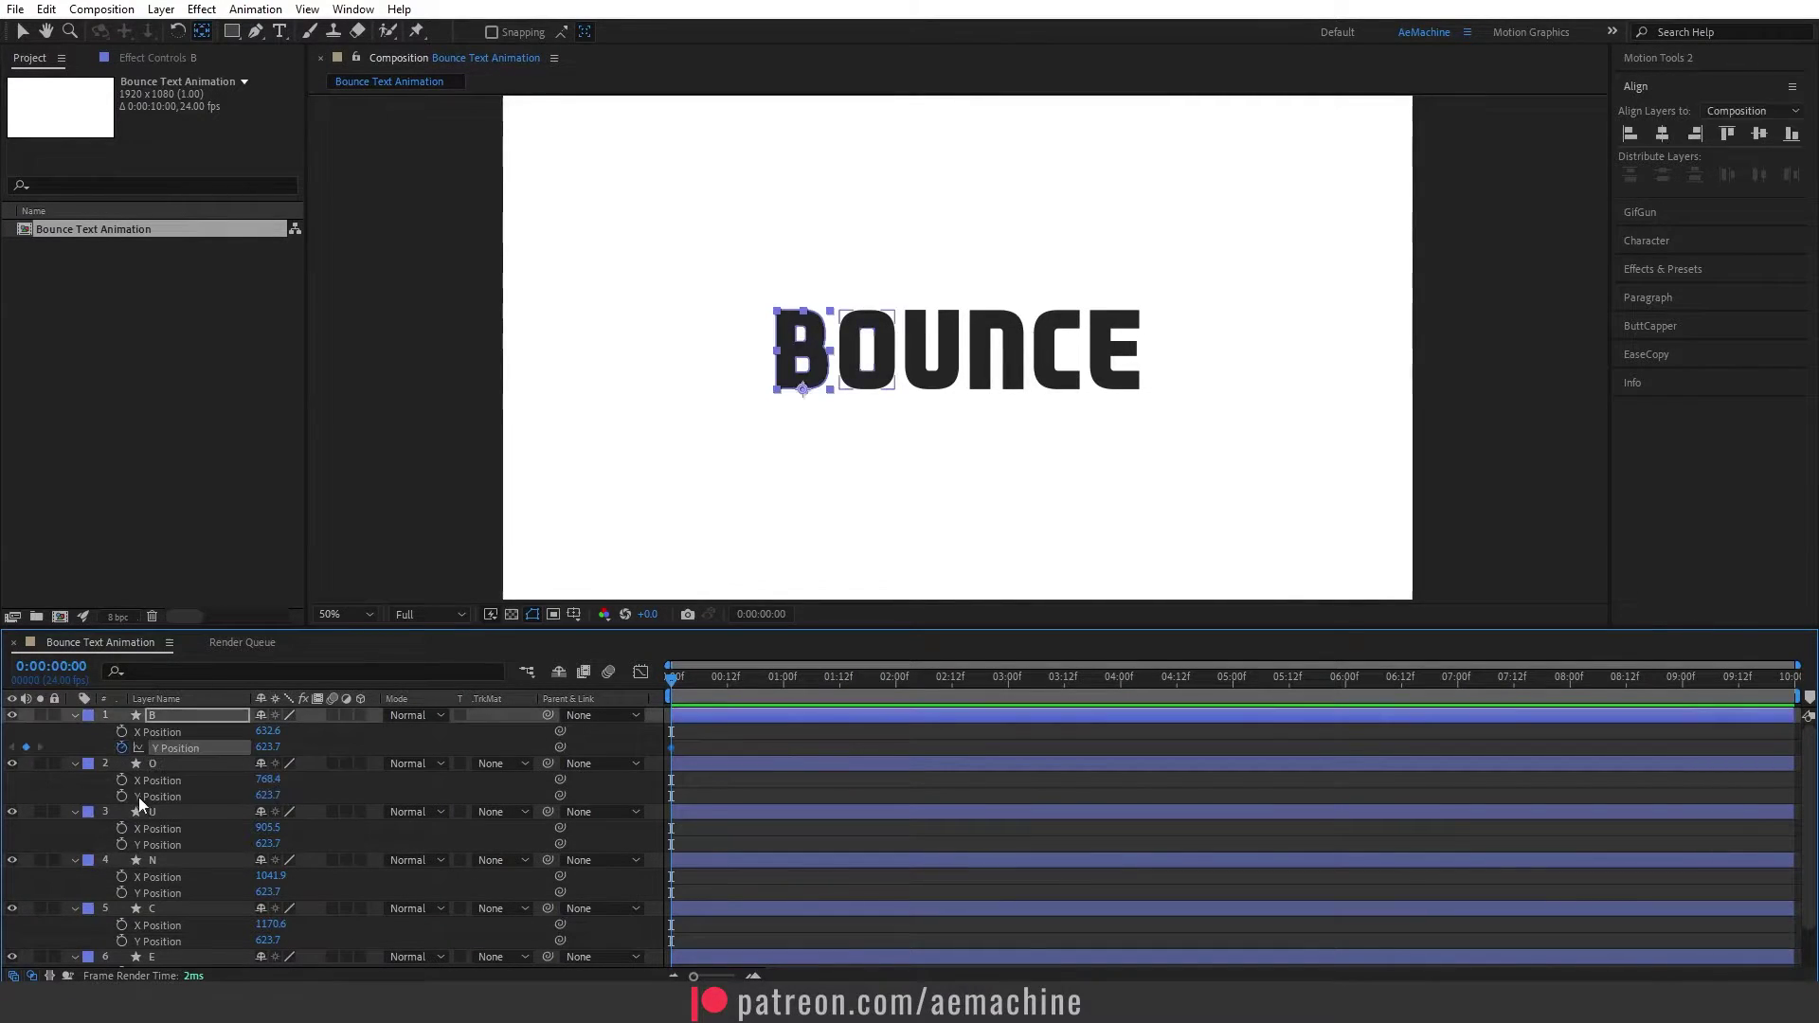
scroll(123, 798, down, 1)
click(122, 798)
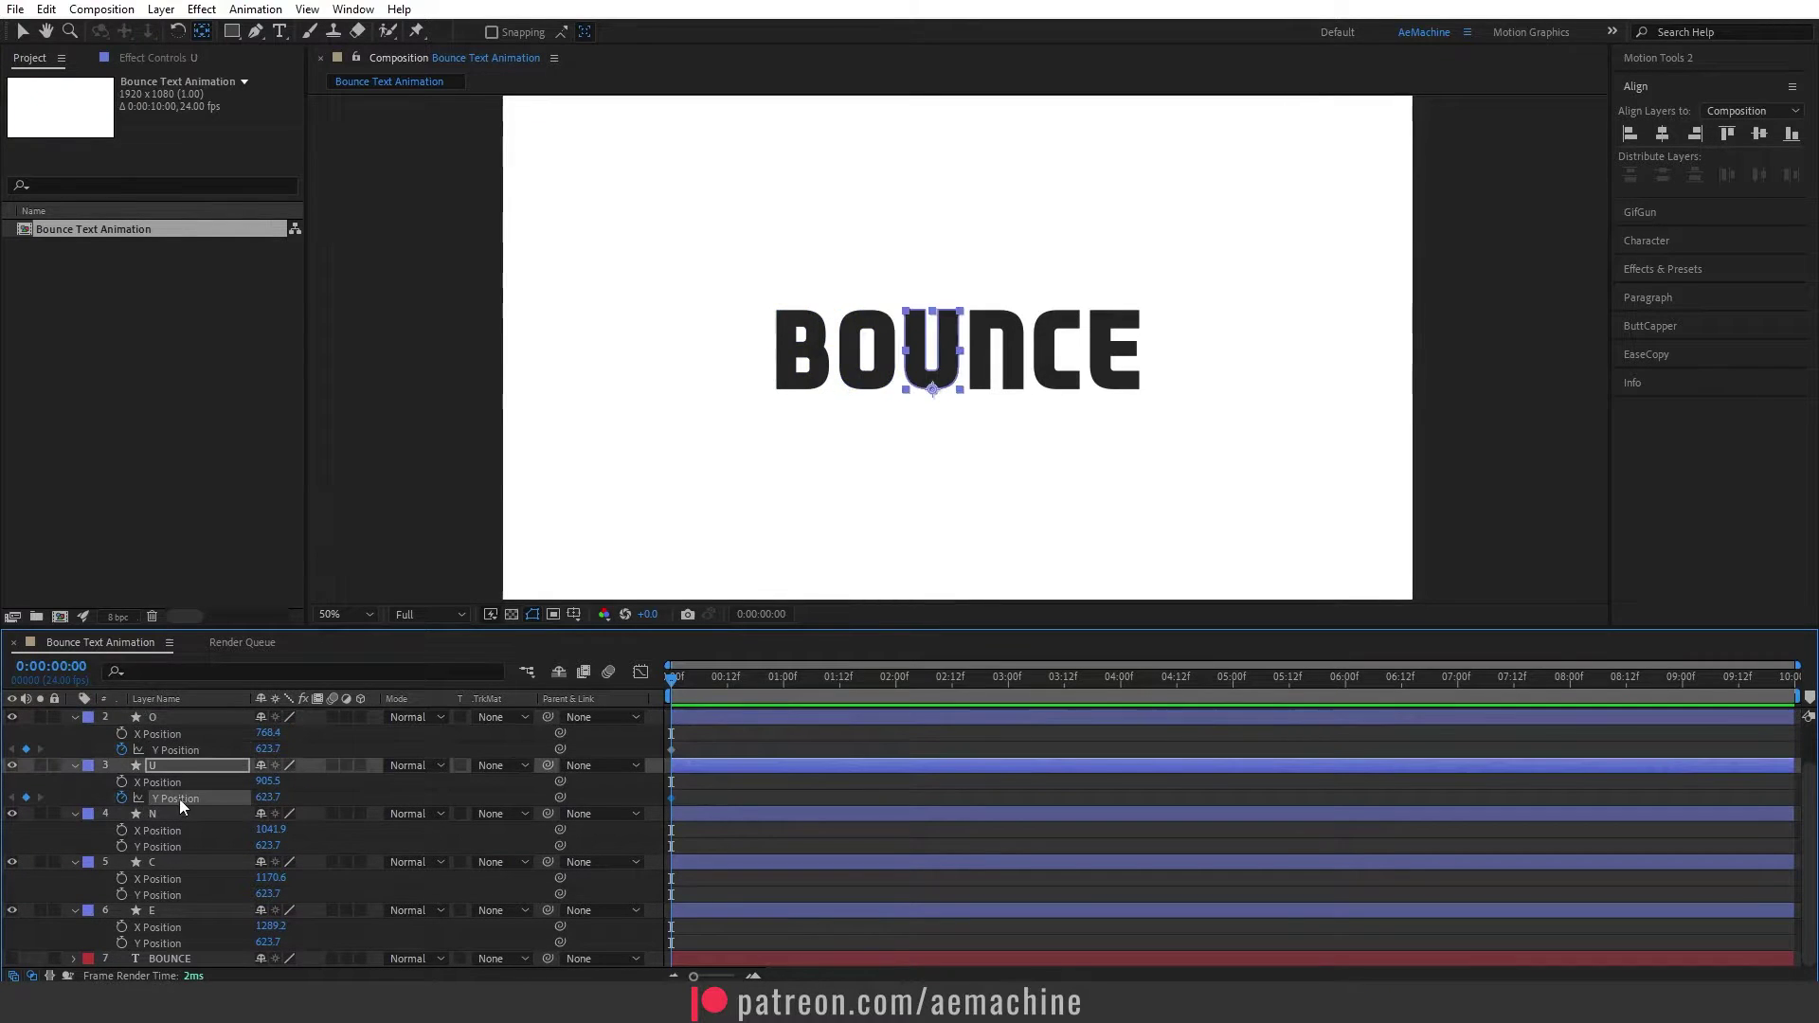
click(121, 845)
click(121, 895)
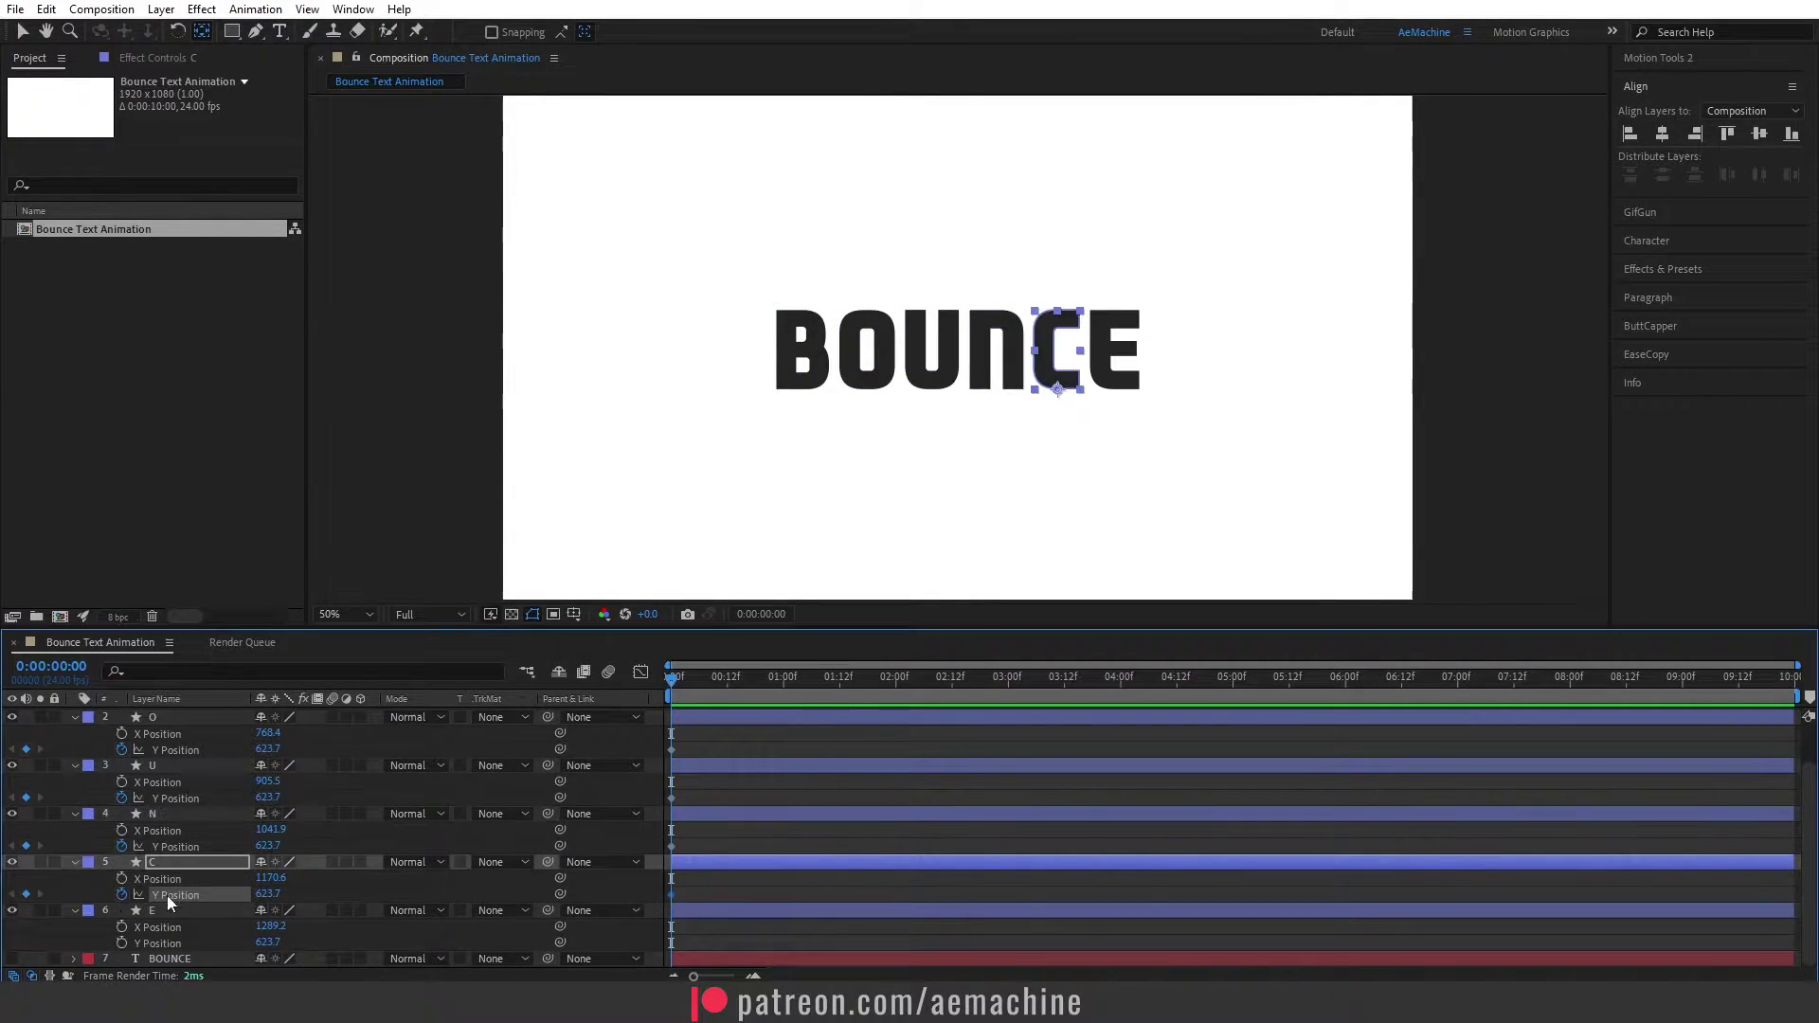
click(121, 943)
Step: Show only the keyframed properties of all six letter layers, then deselect them
scroll(204, 853, up, 1)
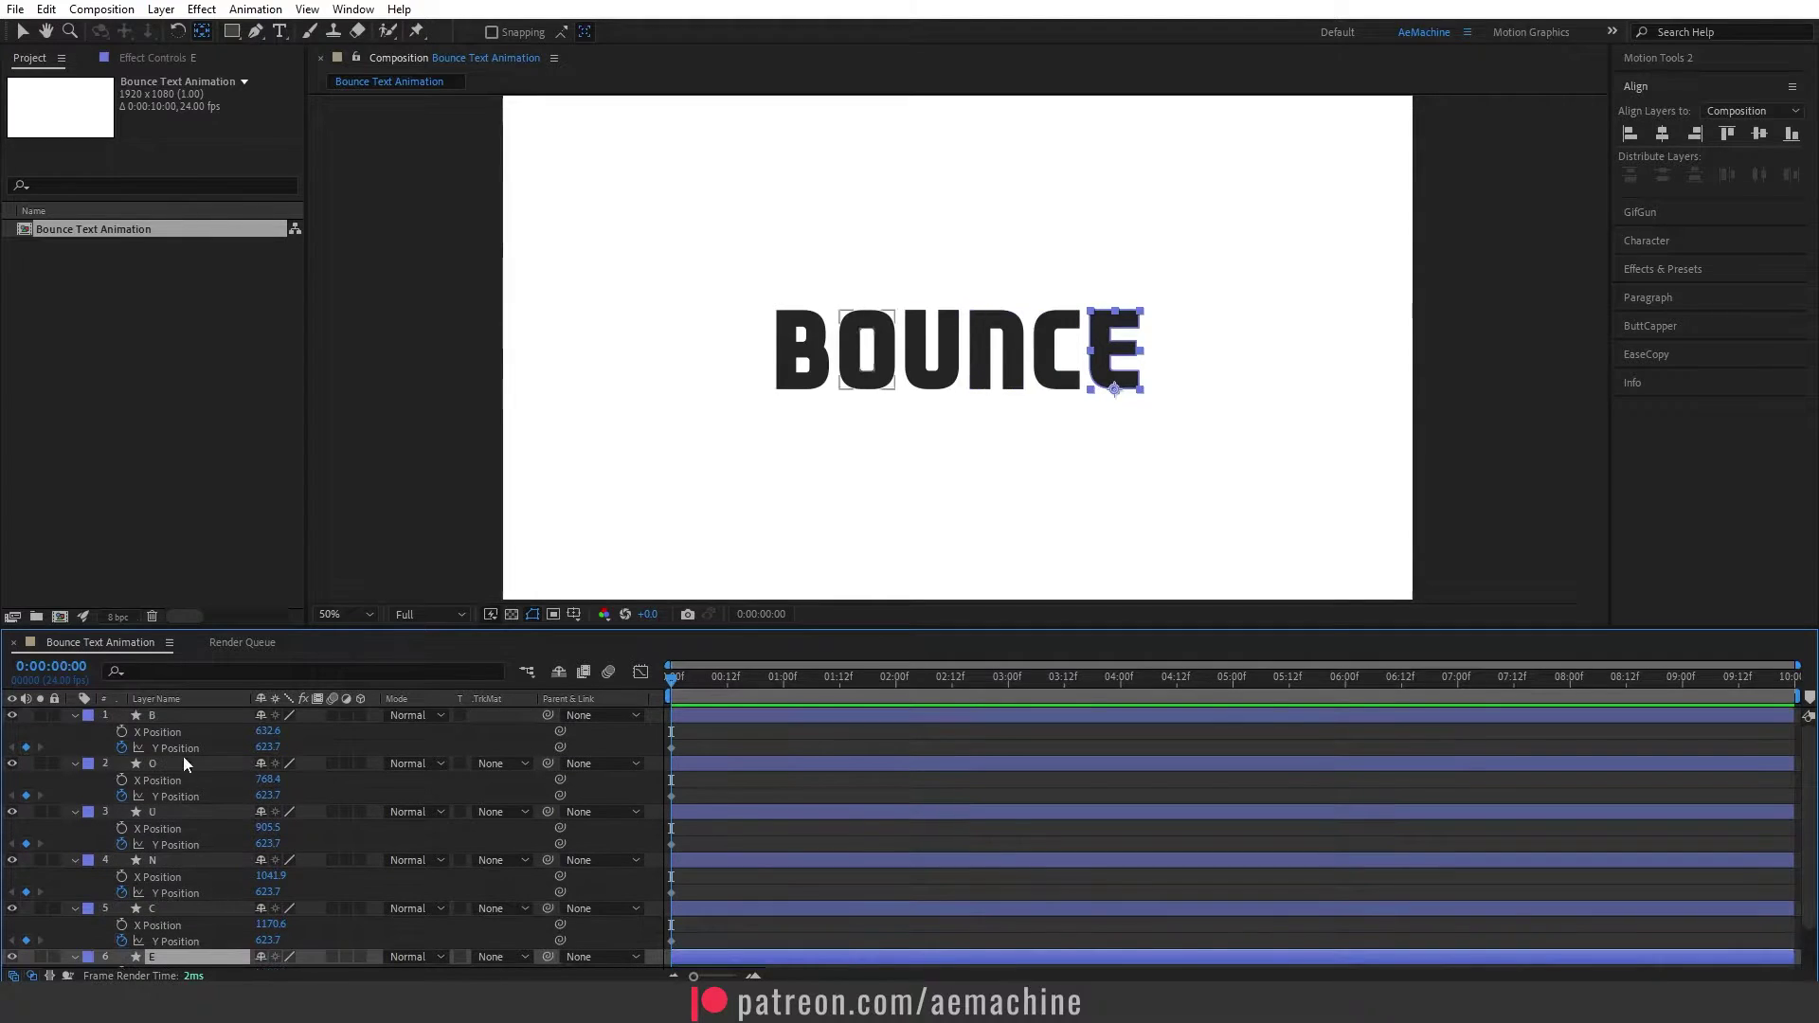
shift+click(182, 715)
key(u)
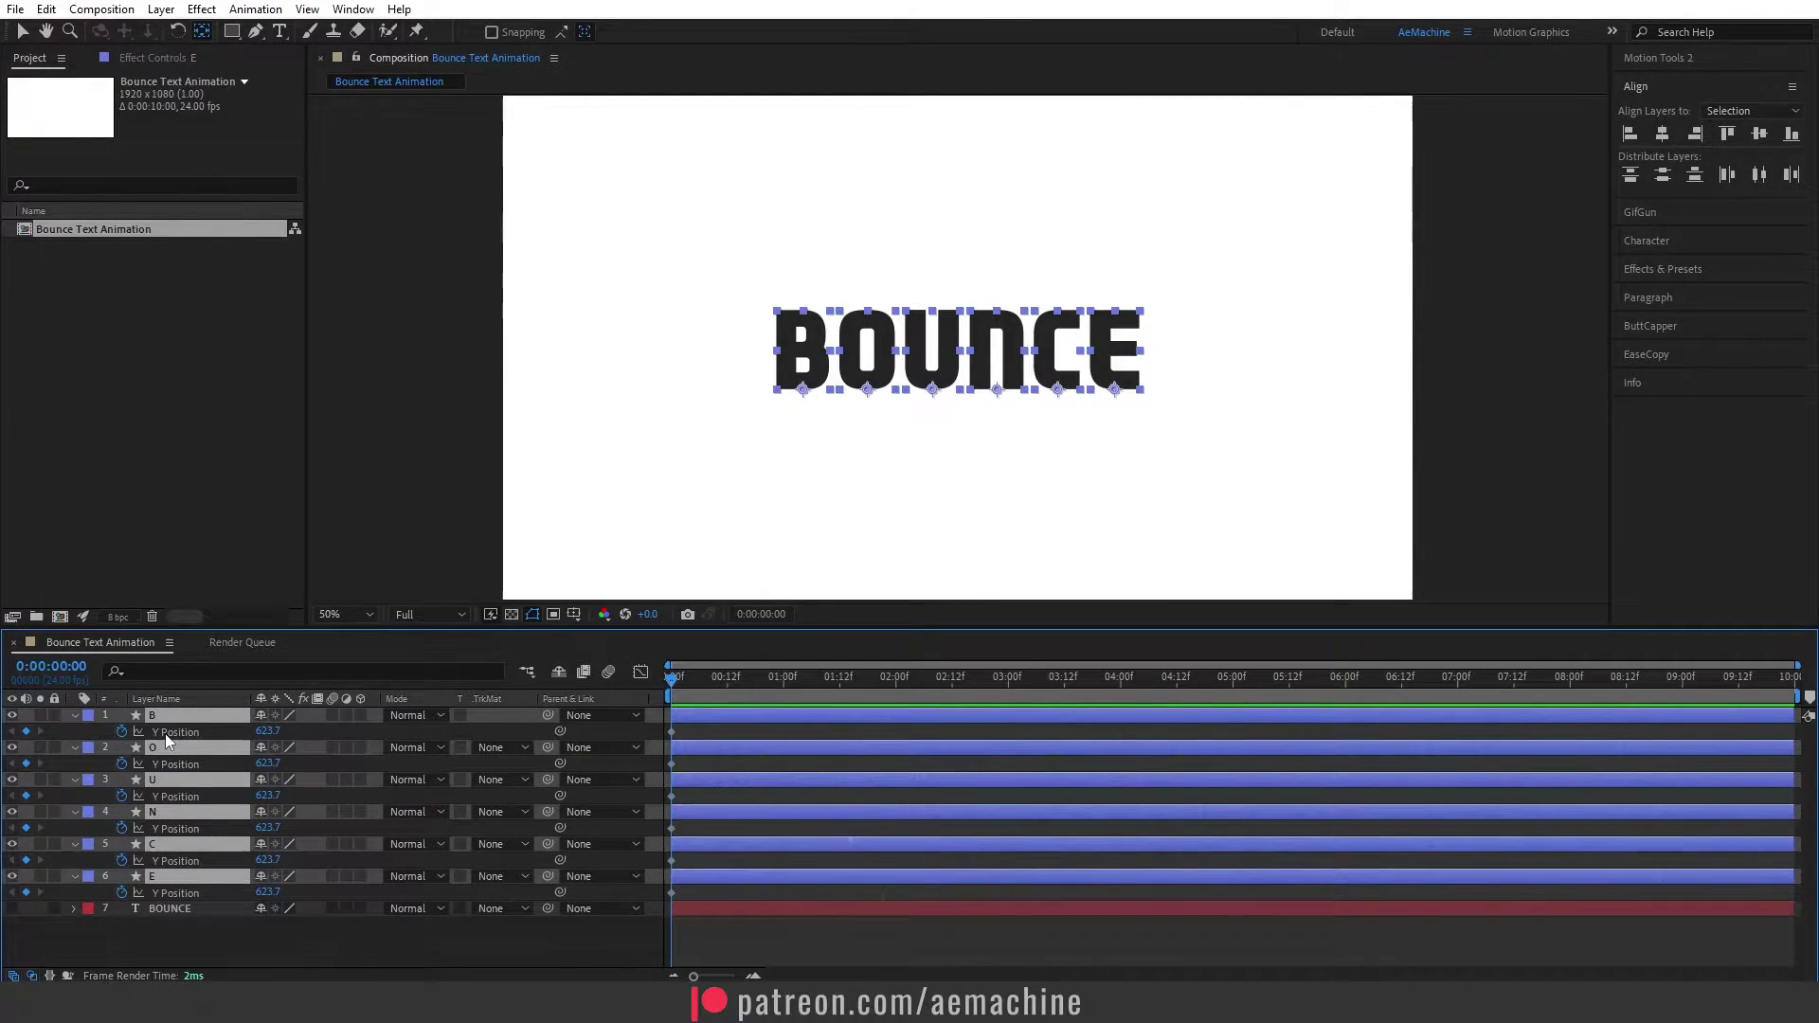
click(1245, 434)
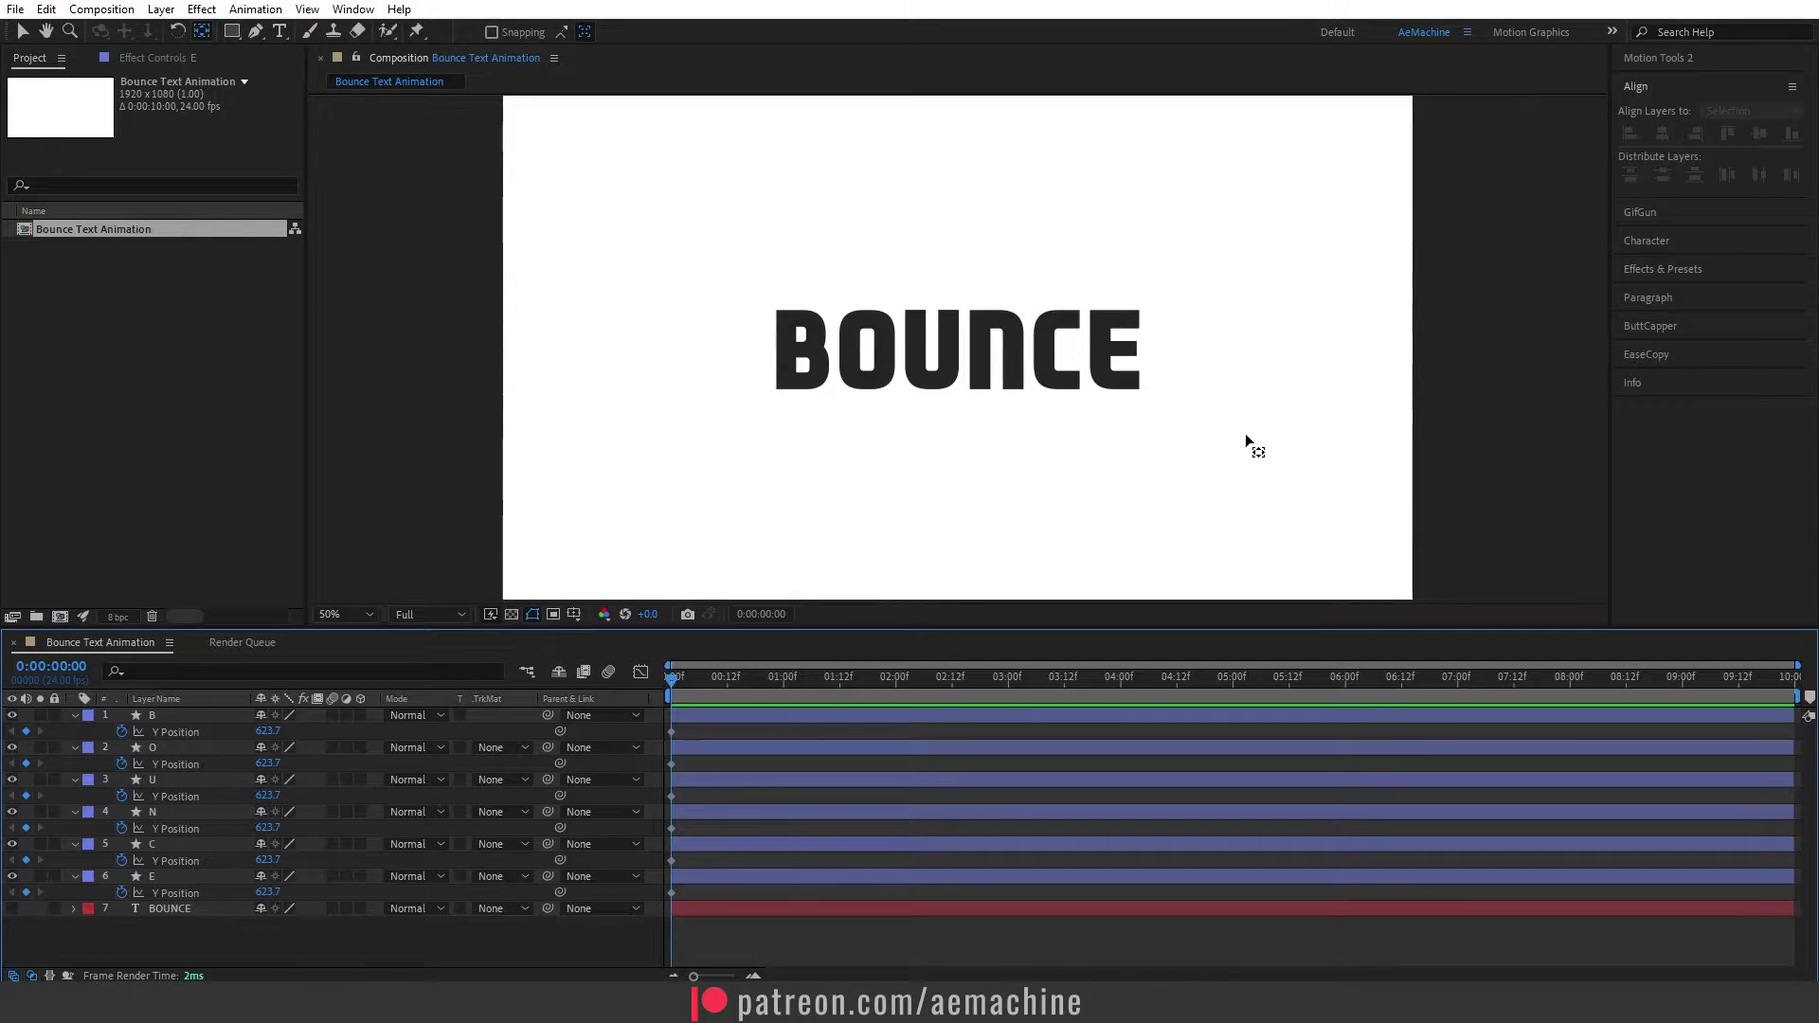
Step: Draw a rectangle with a 000000 fill and no stroke from the base of BOUNCE downward, wider than the word
drag(231, 31, 293, 38)
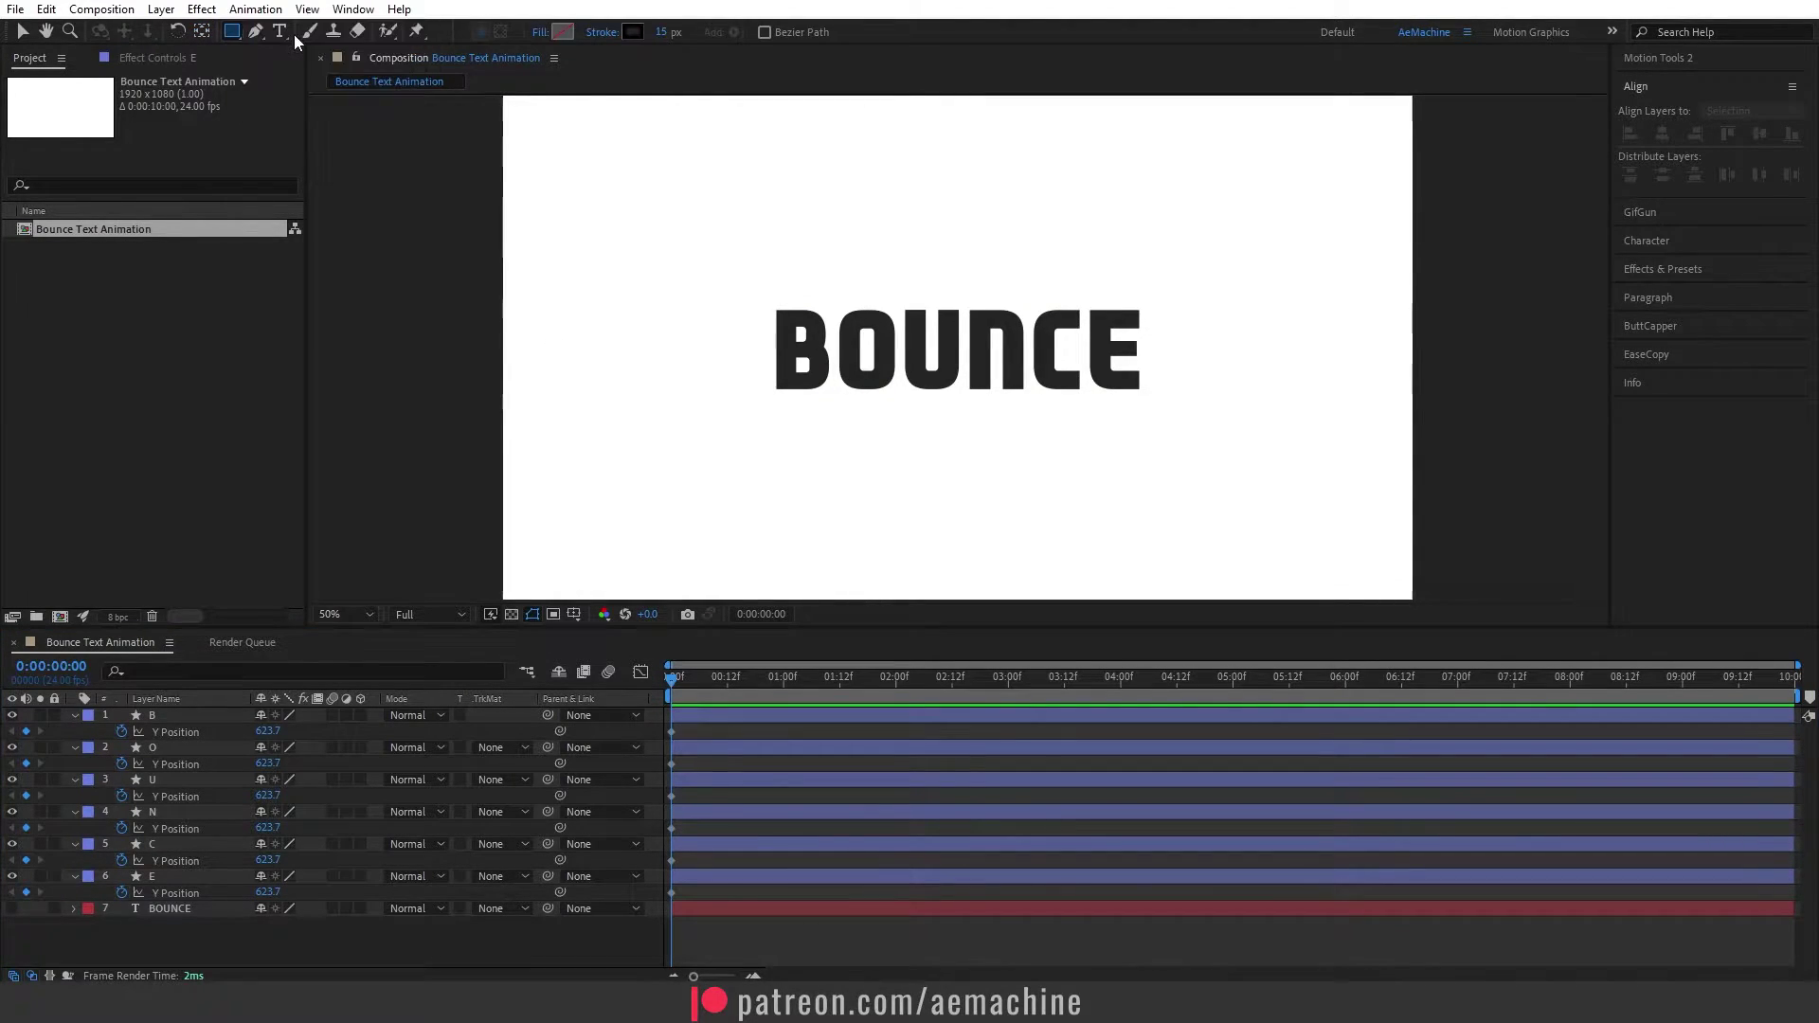
click(617, 38)
click(813, 452)
click(879, 558)
click(563, 33)
drag(759, 680, 704, 745)
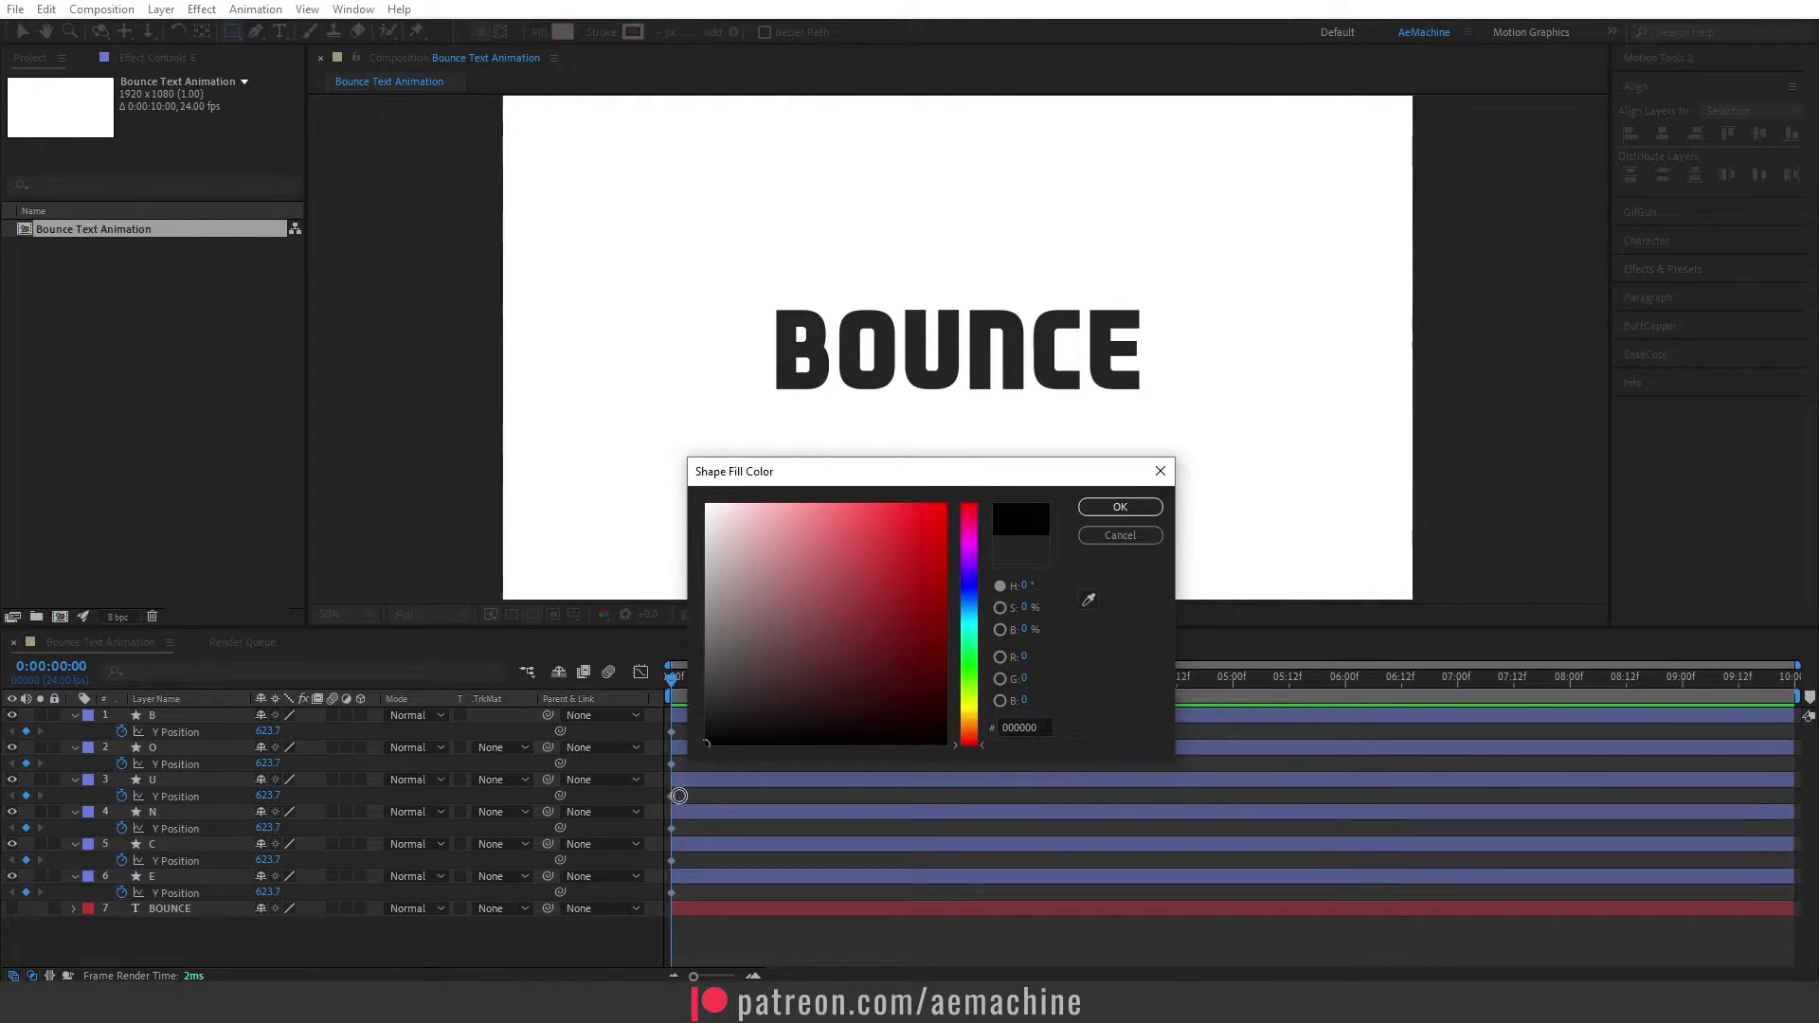
click(1089, 508)
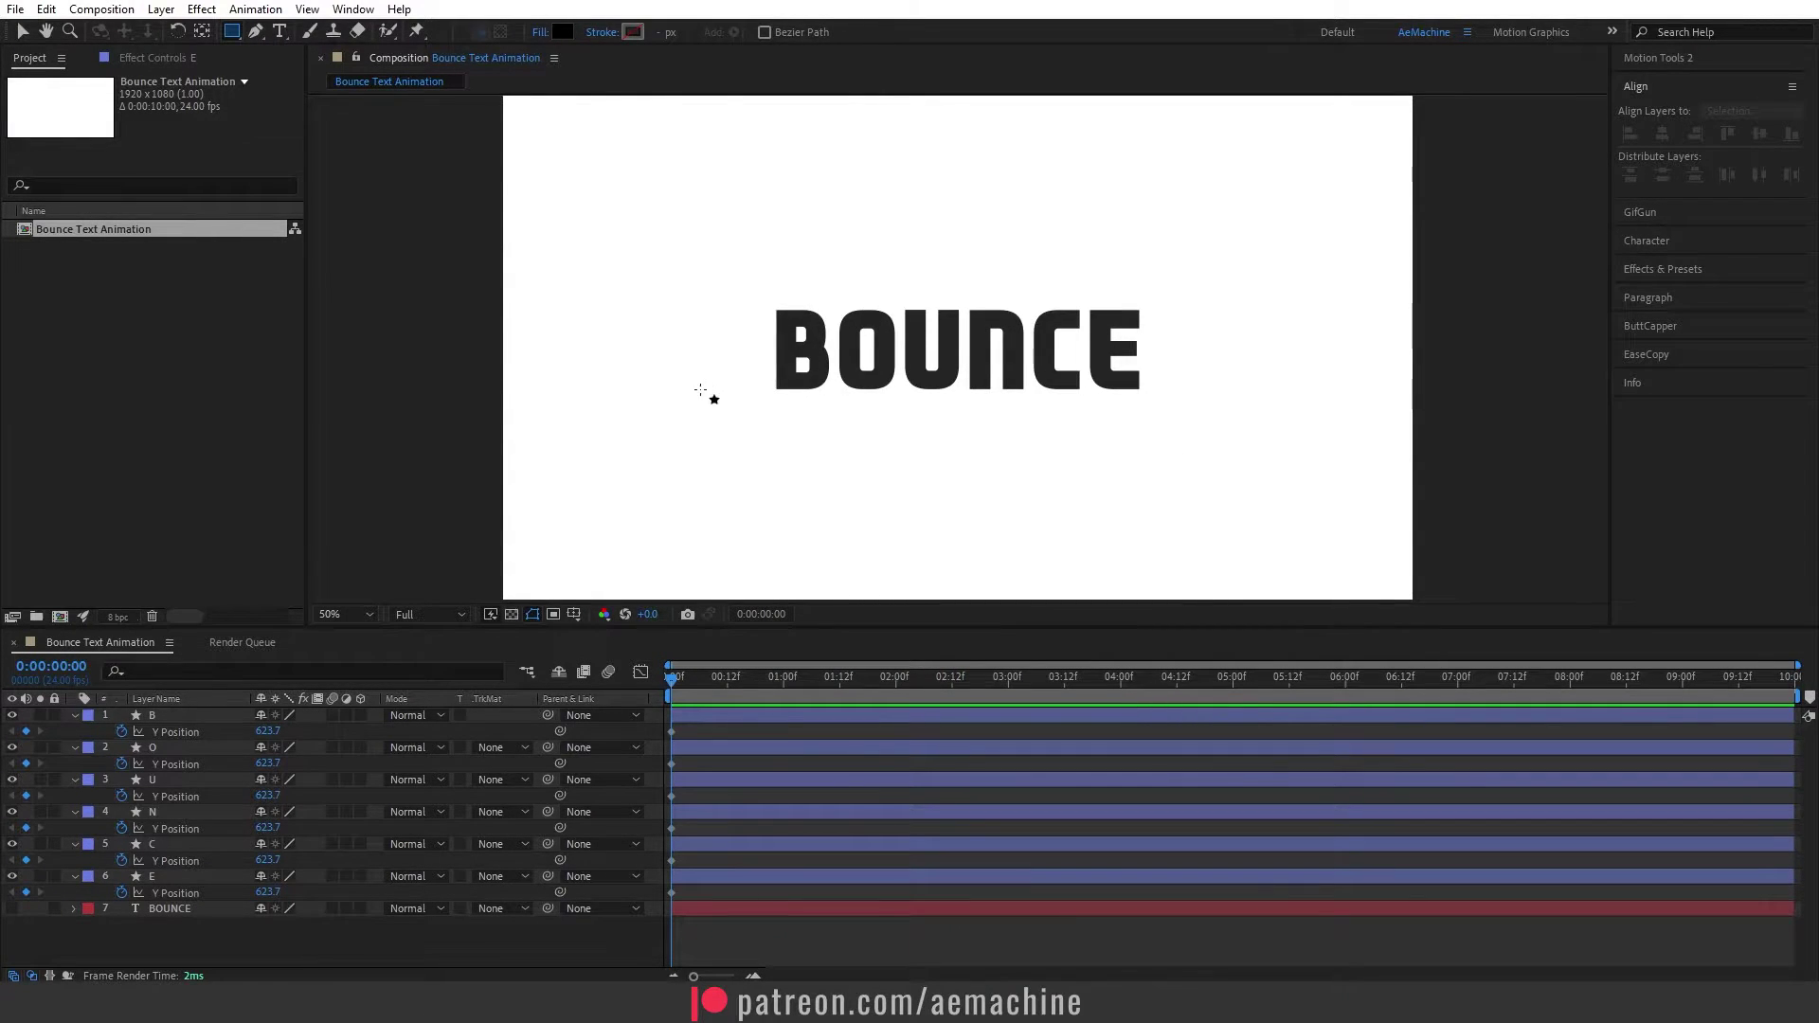
drag(692, 386, 1204, 552)
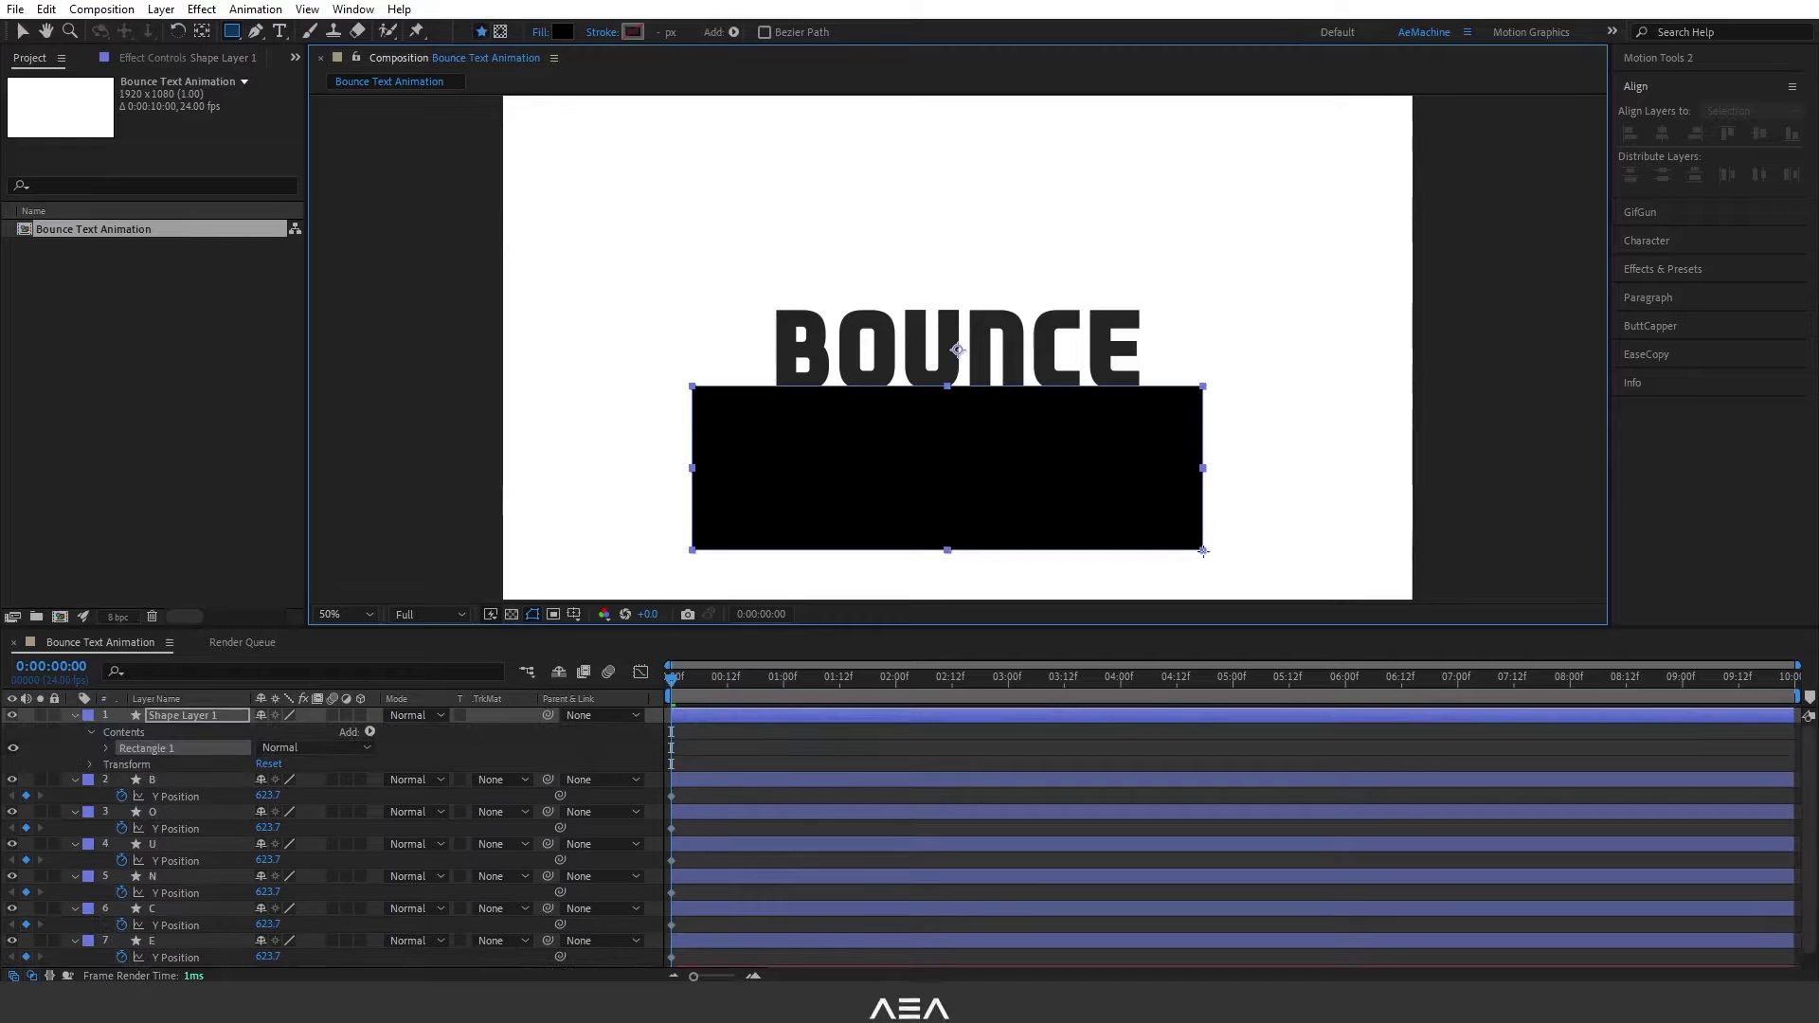
Step: Collapse the new rectangle's shape layer and rename it Mask
click(74, 715)
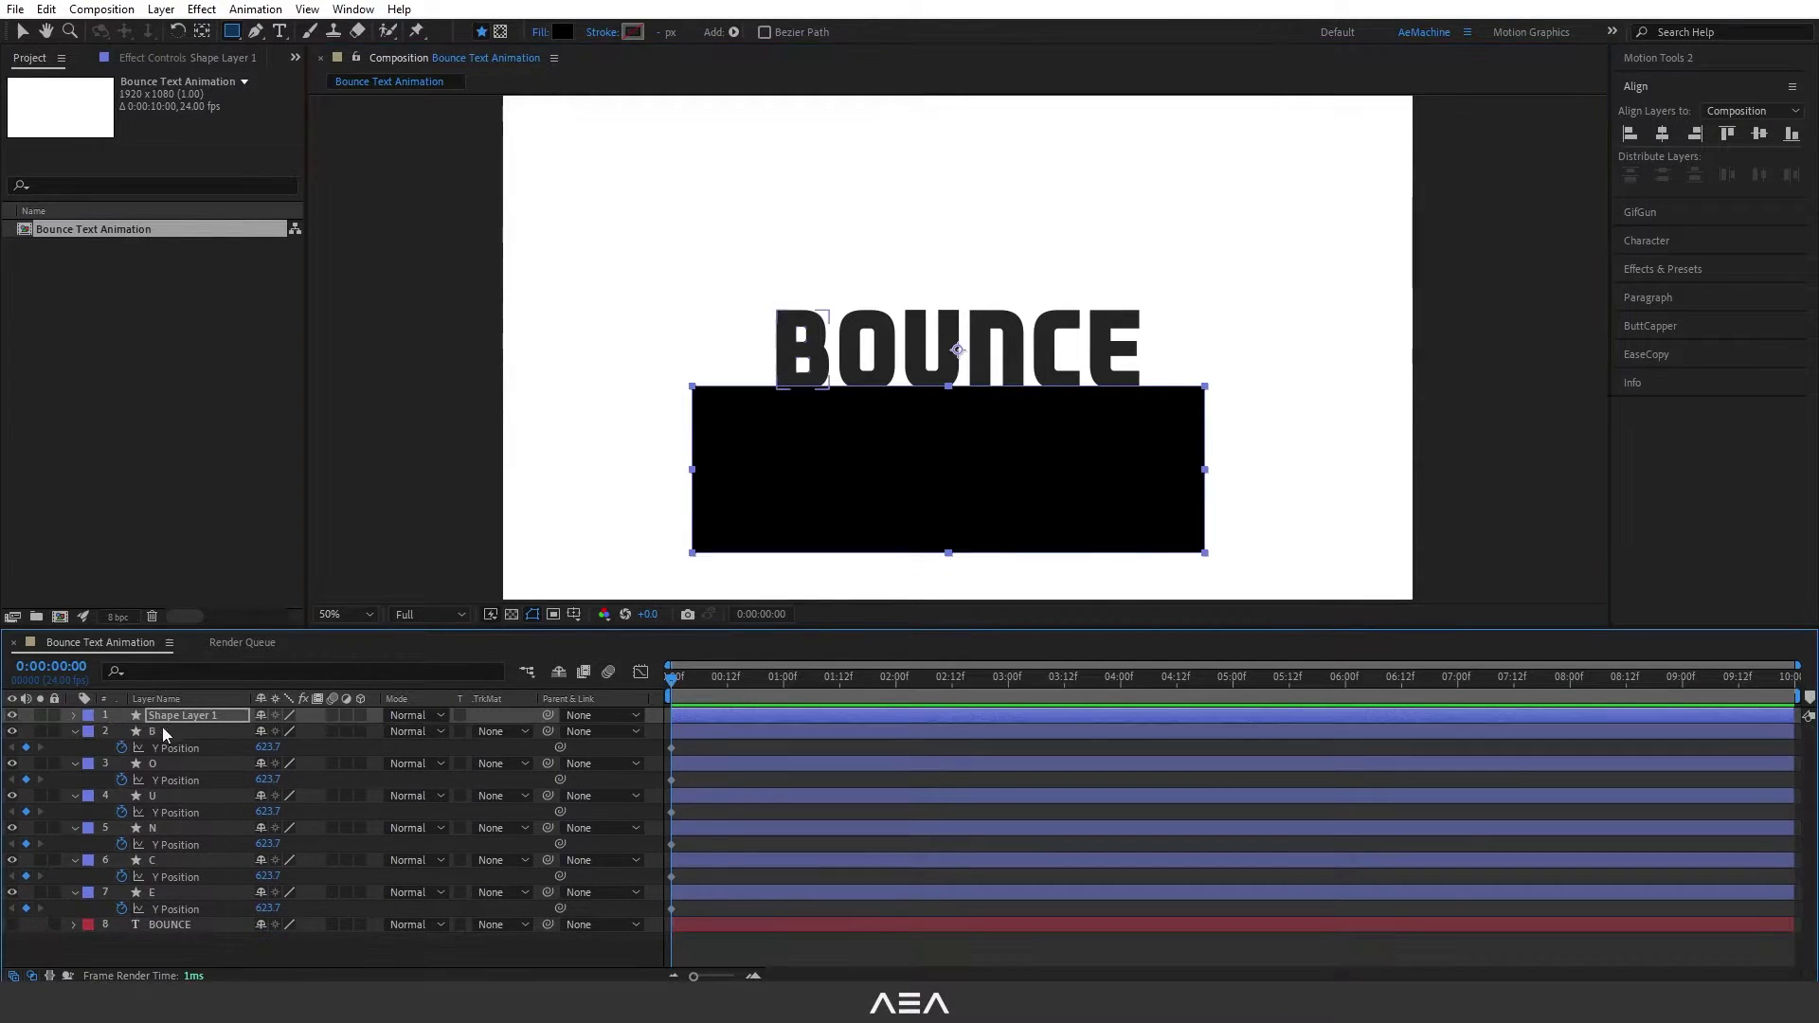
key(Return)
text(Mask)
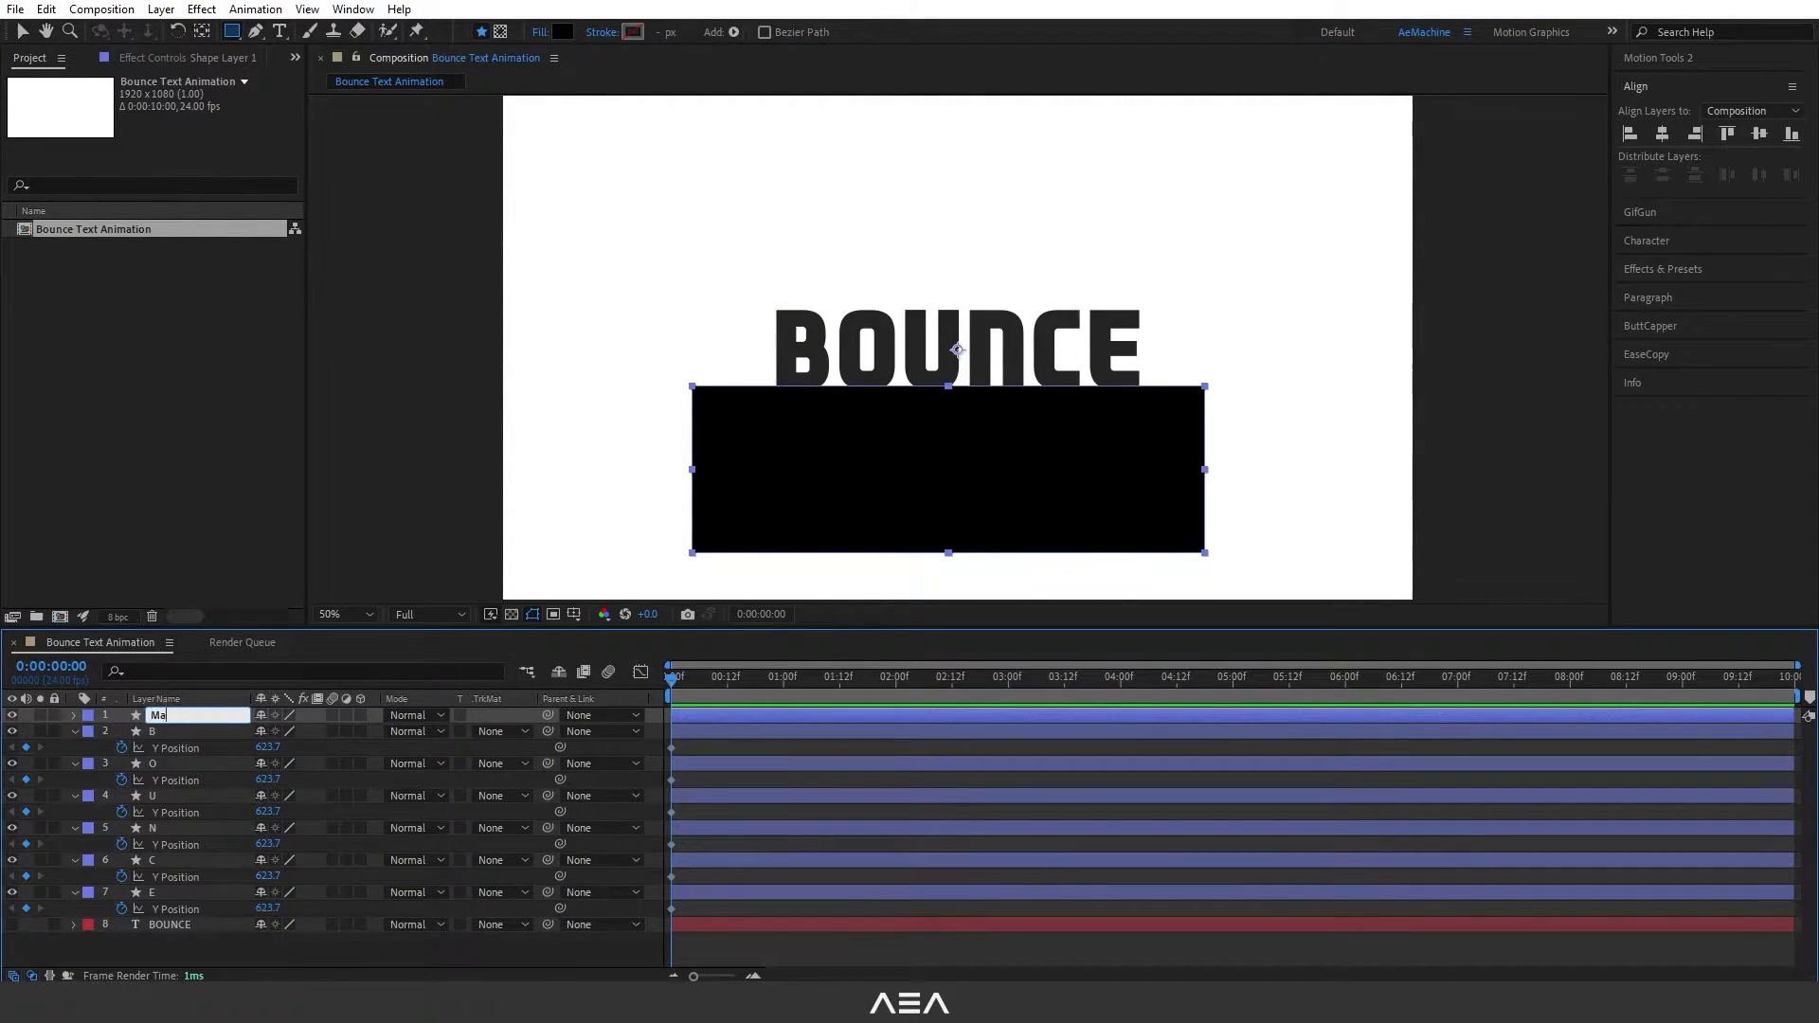
right_click(165, 717)
click(118, 944)
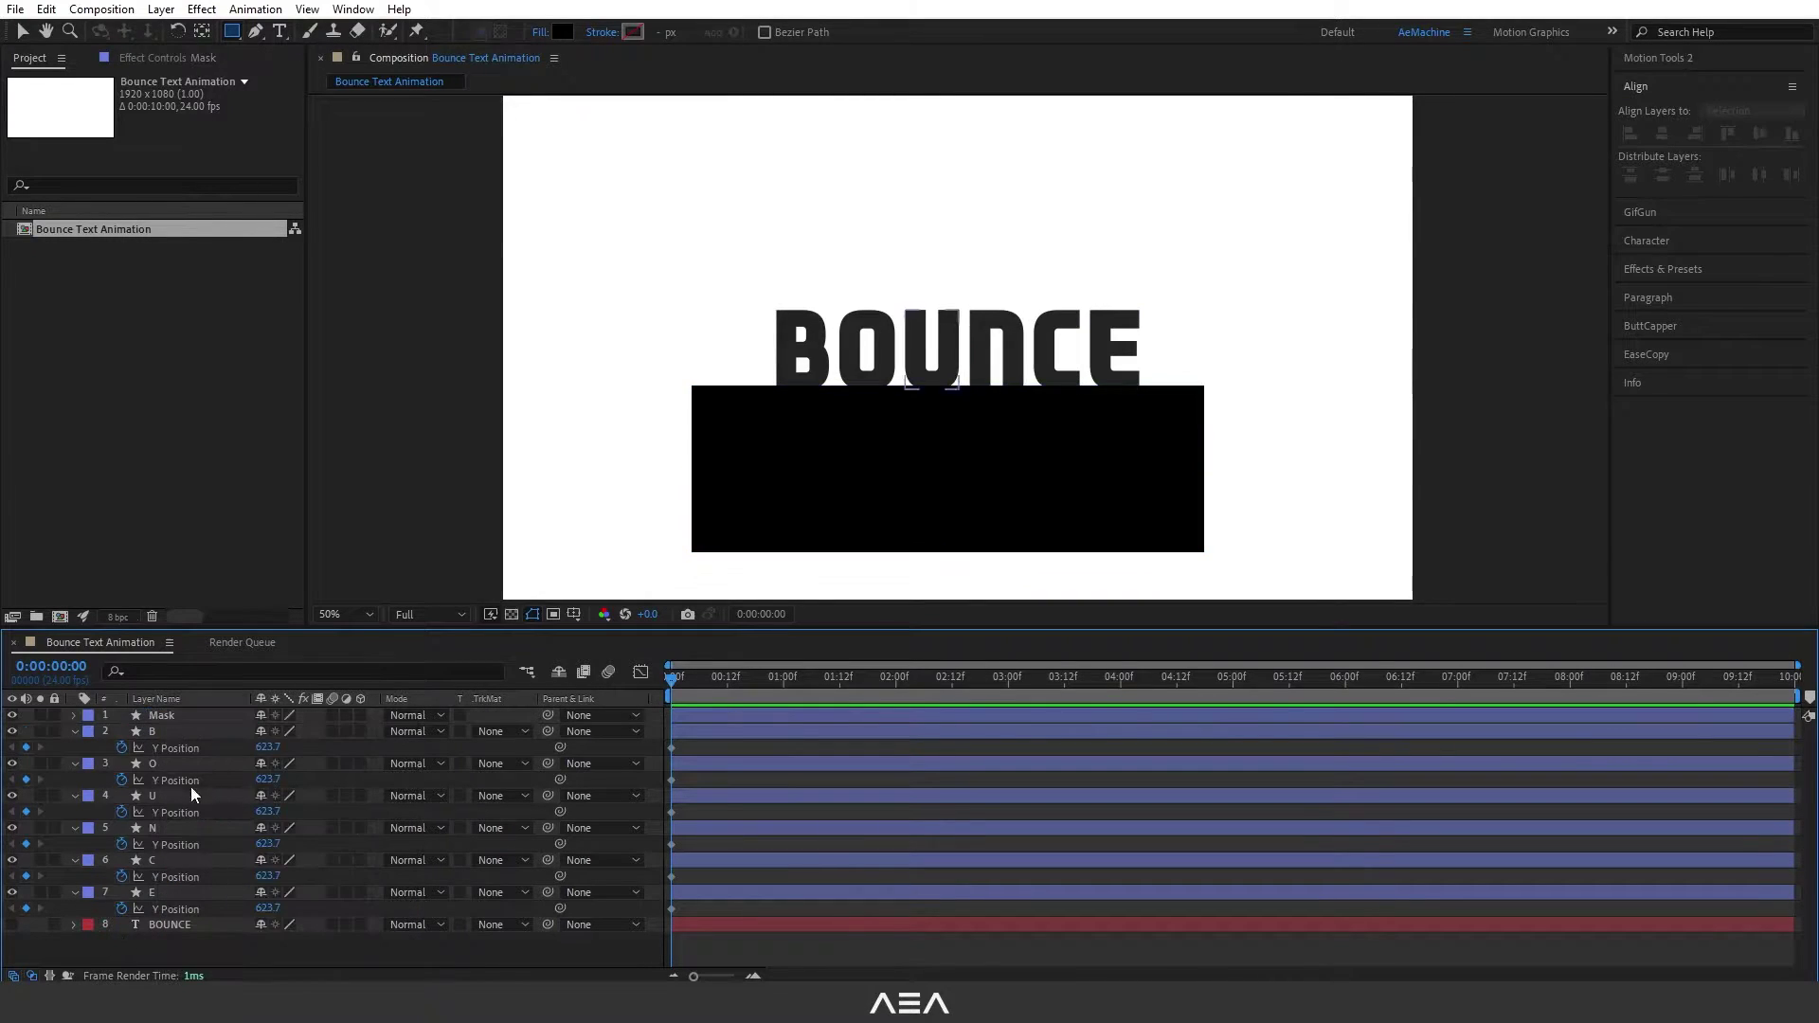
Step: Move the Mask layer beneath the BOUNCE text layer in the stack and hide it
drag(185, 719, 131, 947)
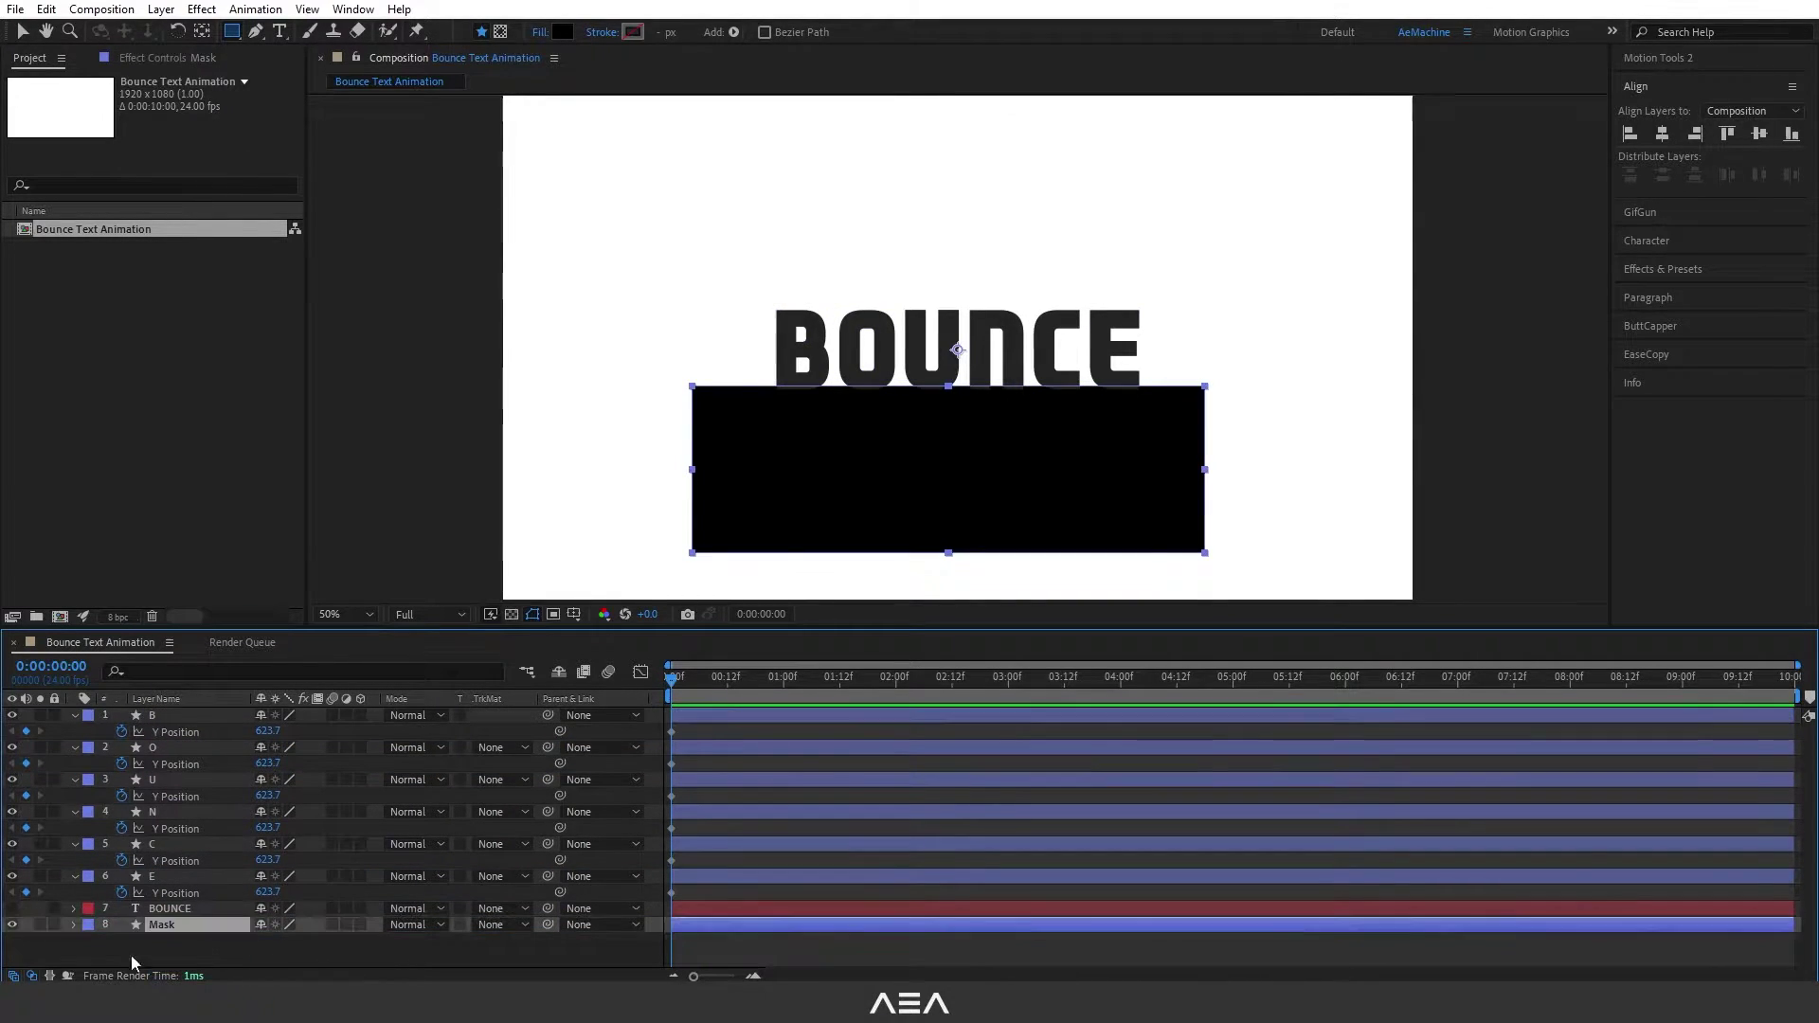
click(12, 925)
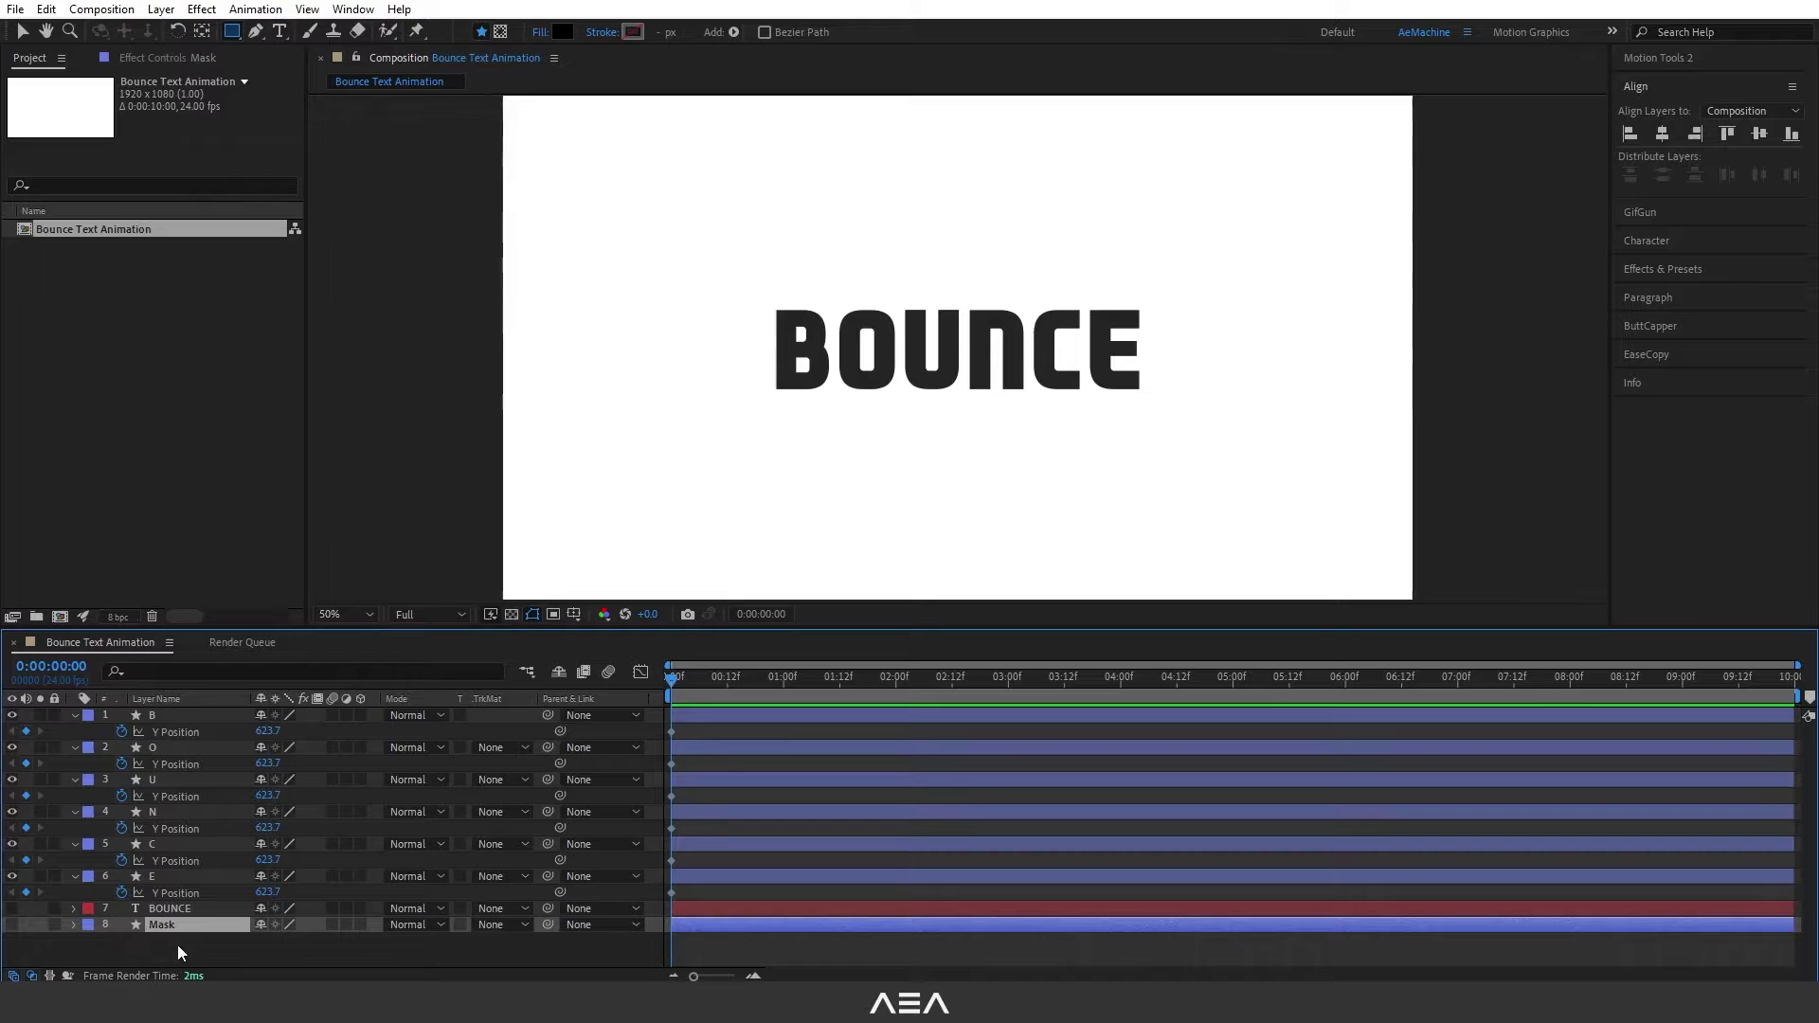
click(131, 946)
click(172, 929)
Step: Move all letters' Y Position keyframes to 0:00:01:00, and lower the letters at 0:00 to Y 810.7 with the Mask layer shown
click(185, 735)
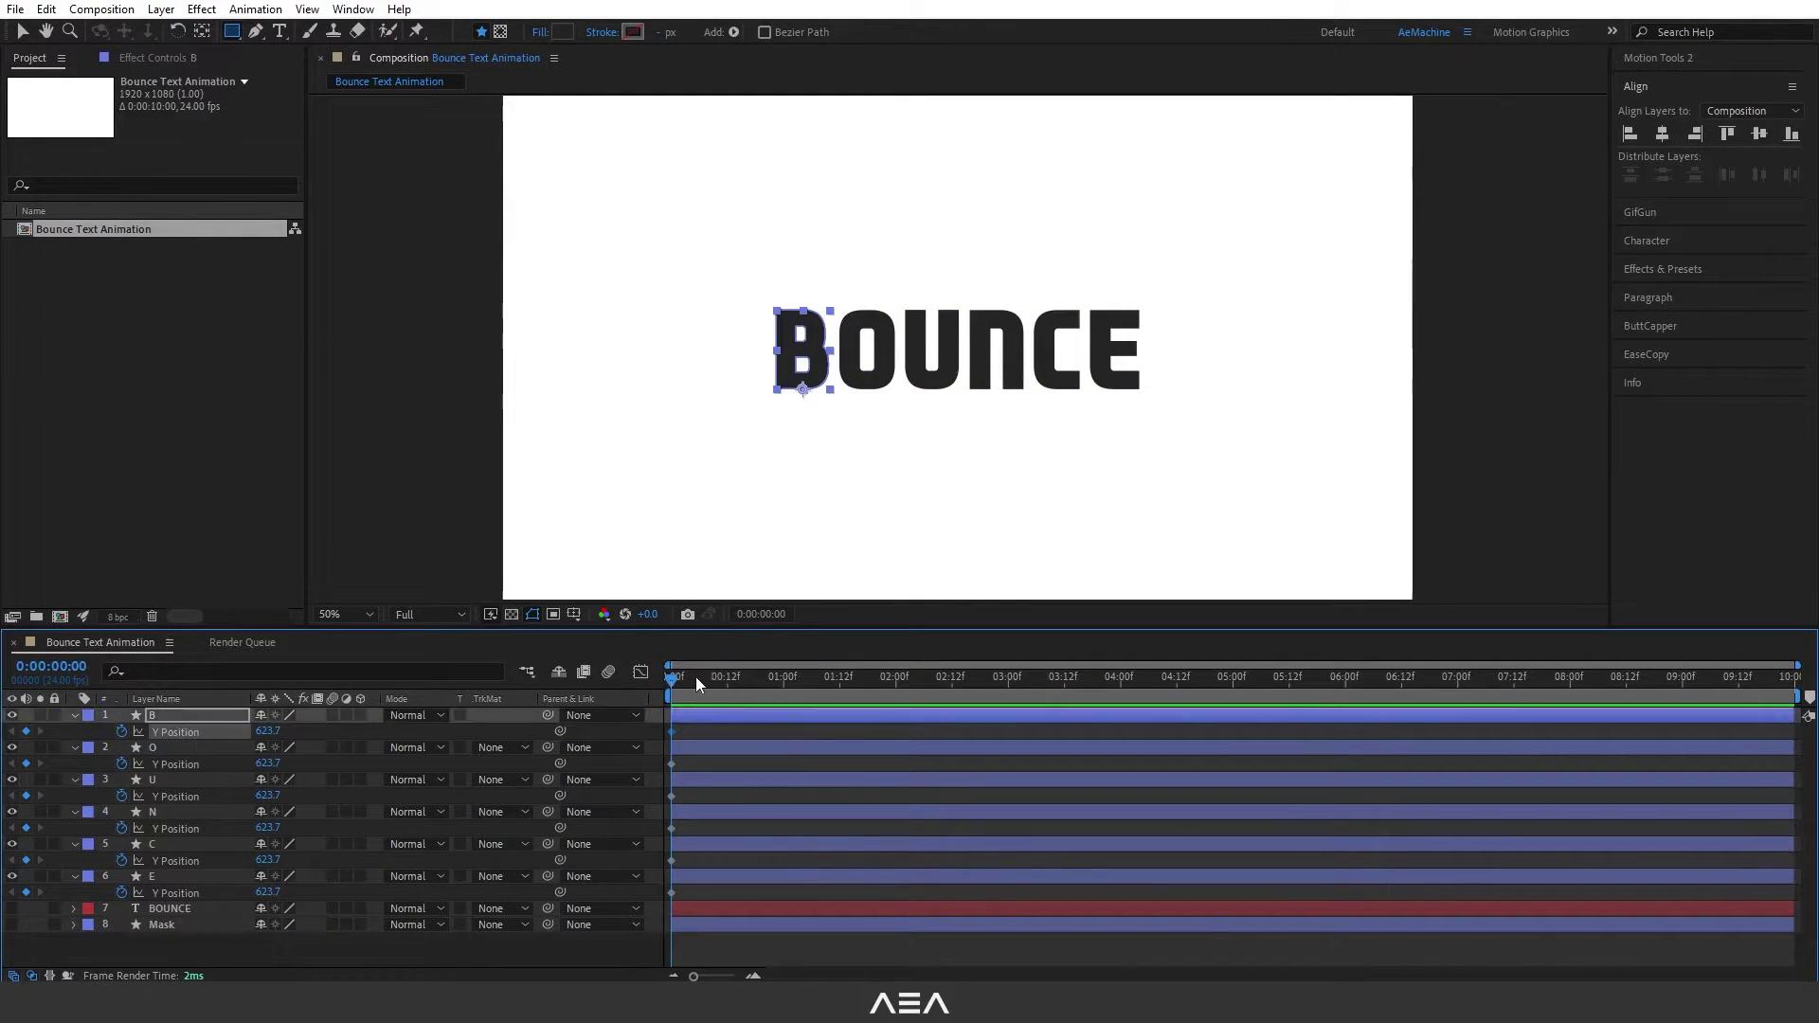
drag(685, 734, 780, 908)
drag(268, 731, 417, 737)
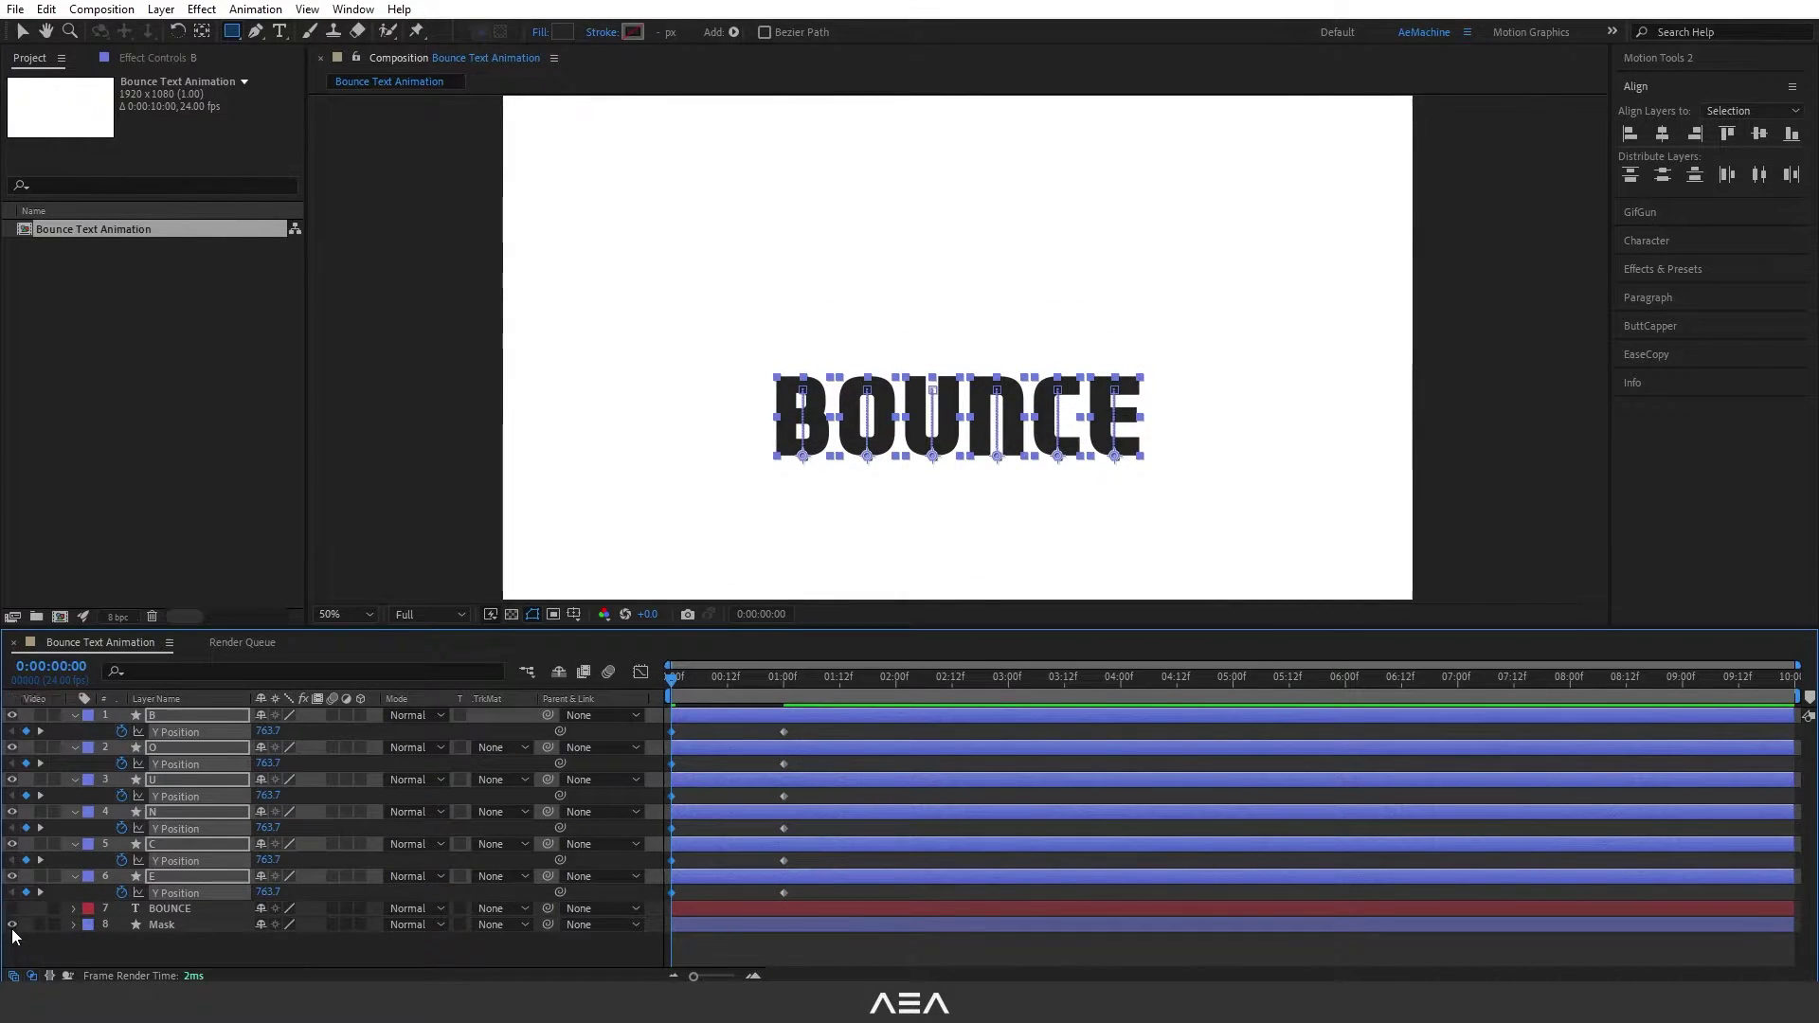
click(12, 924)
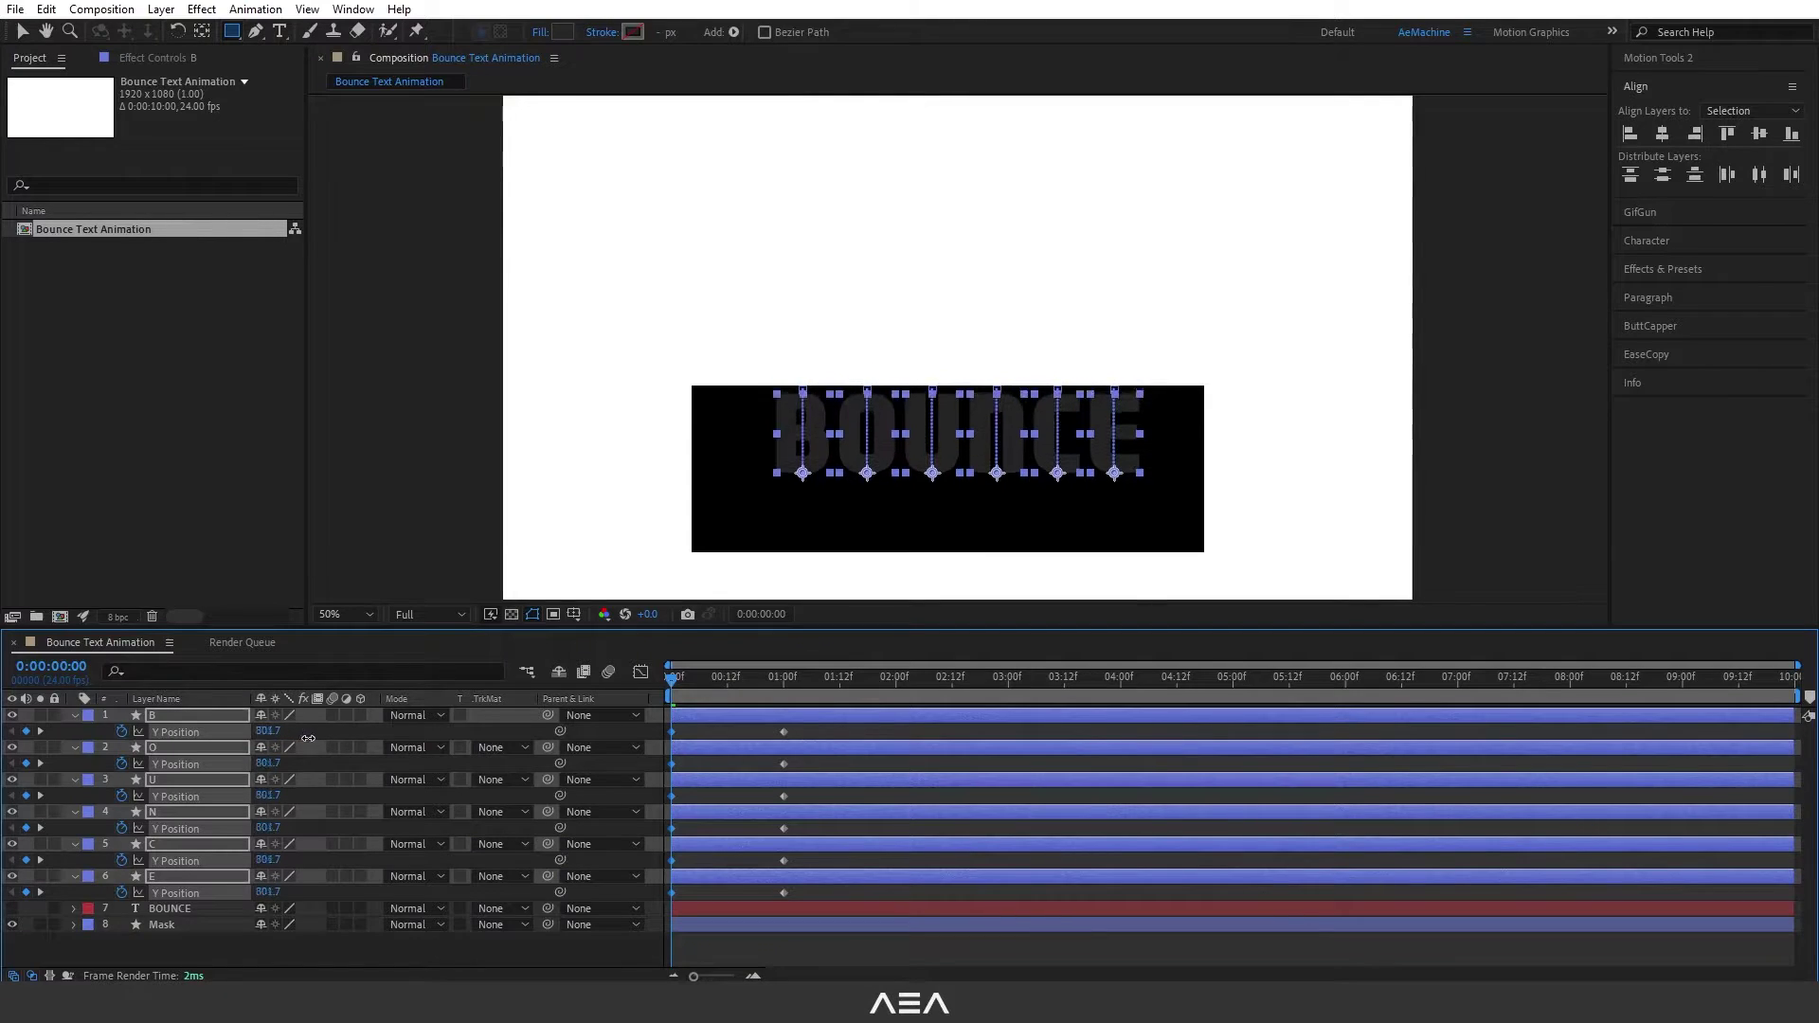
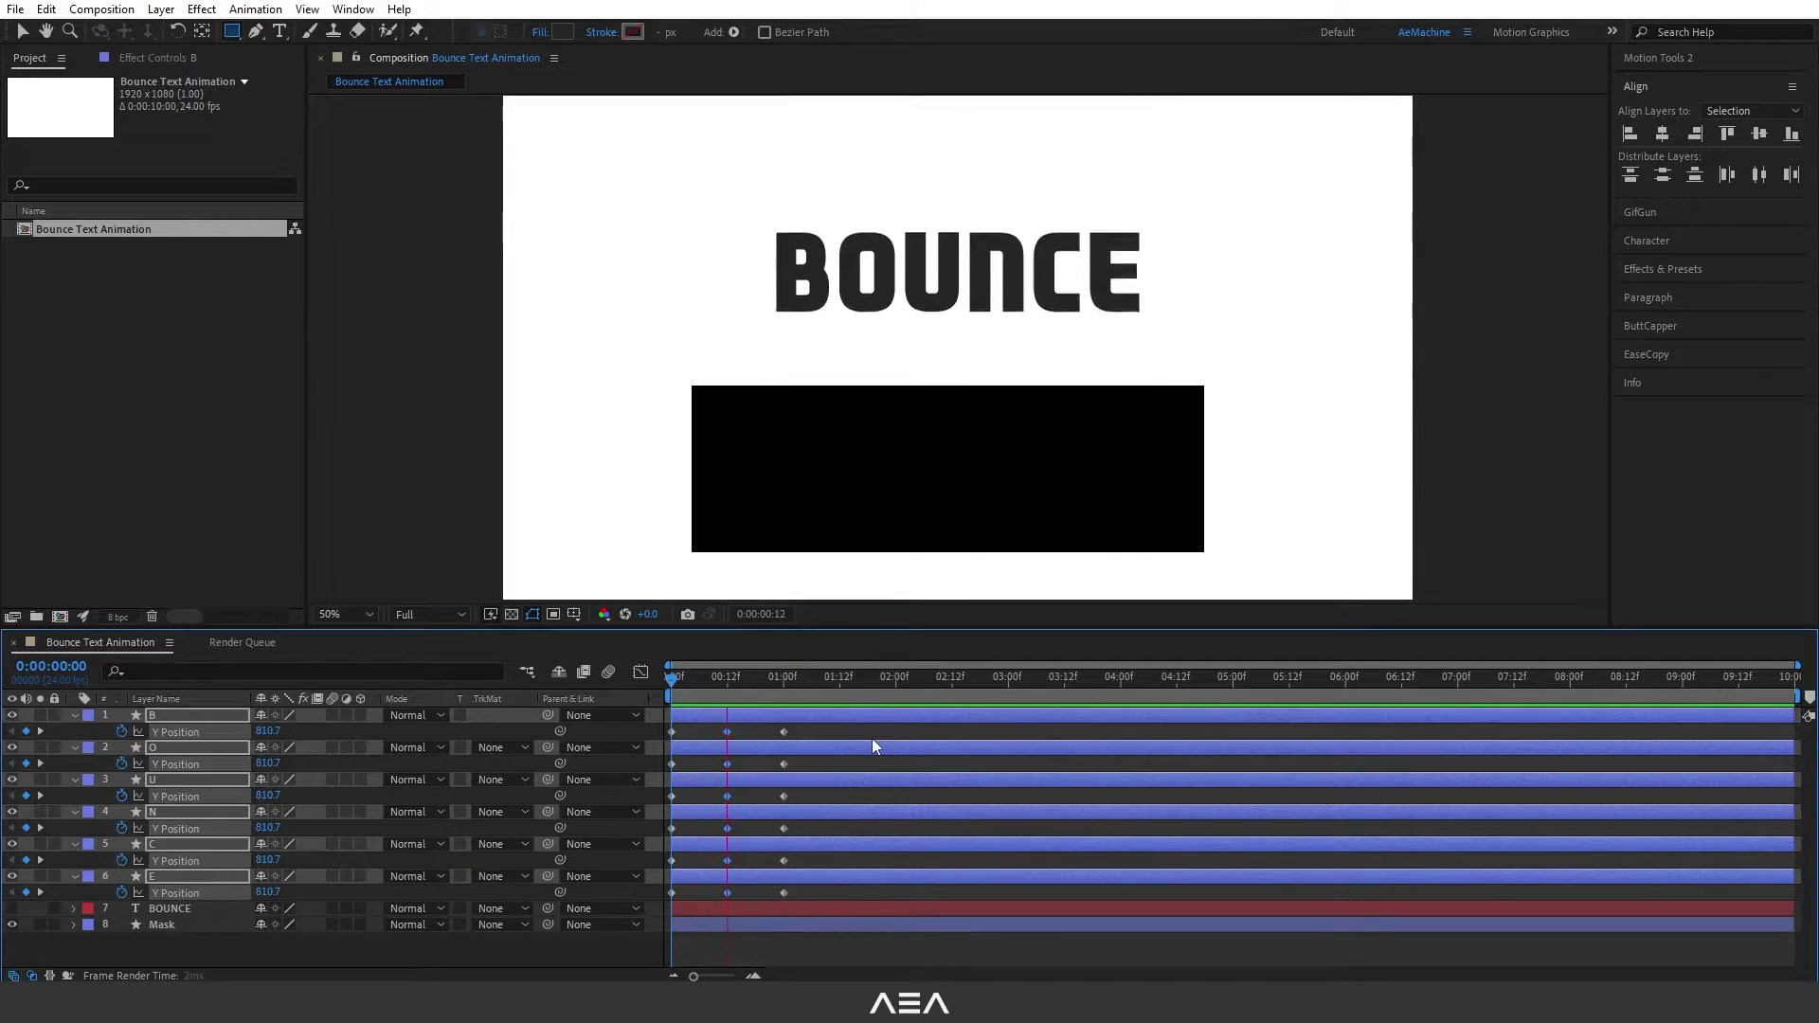
Step: End the work area at 0:00:02:00 and hide the Mask layer
key(space)
key(n)
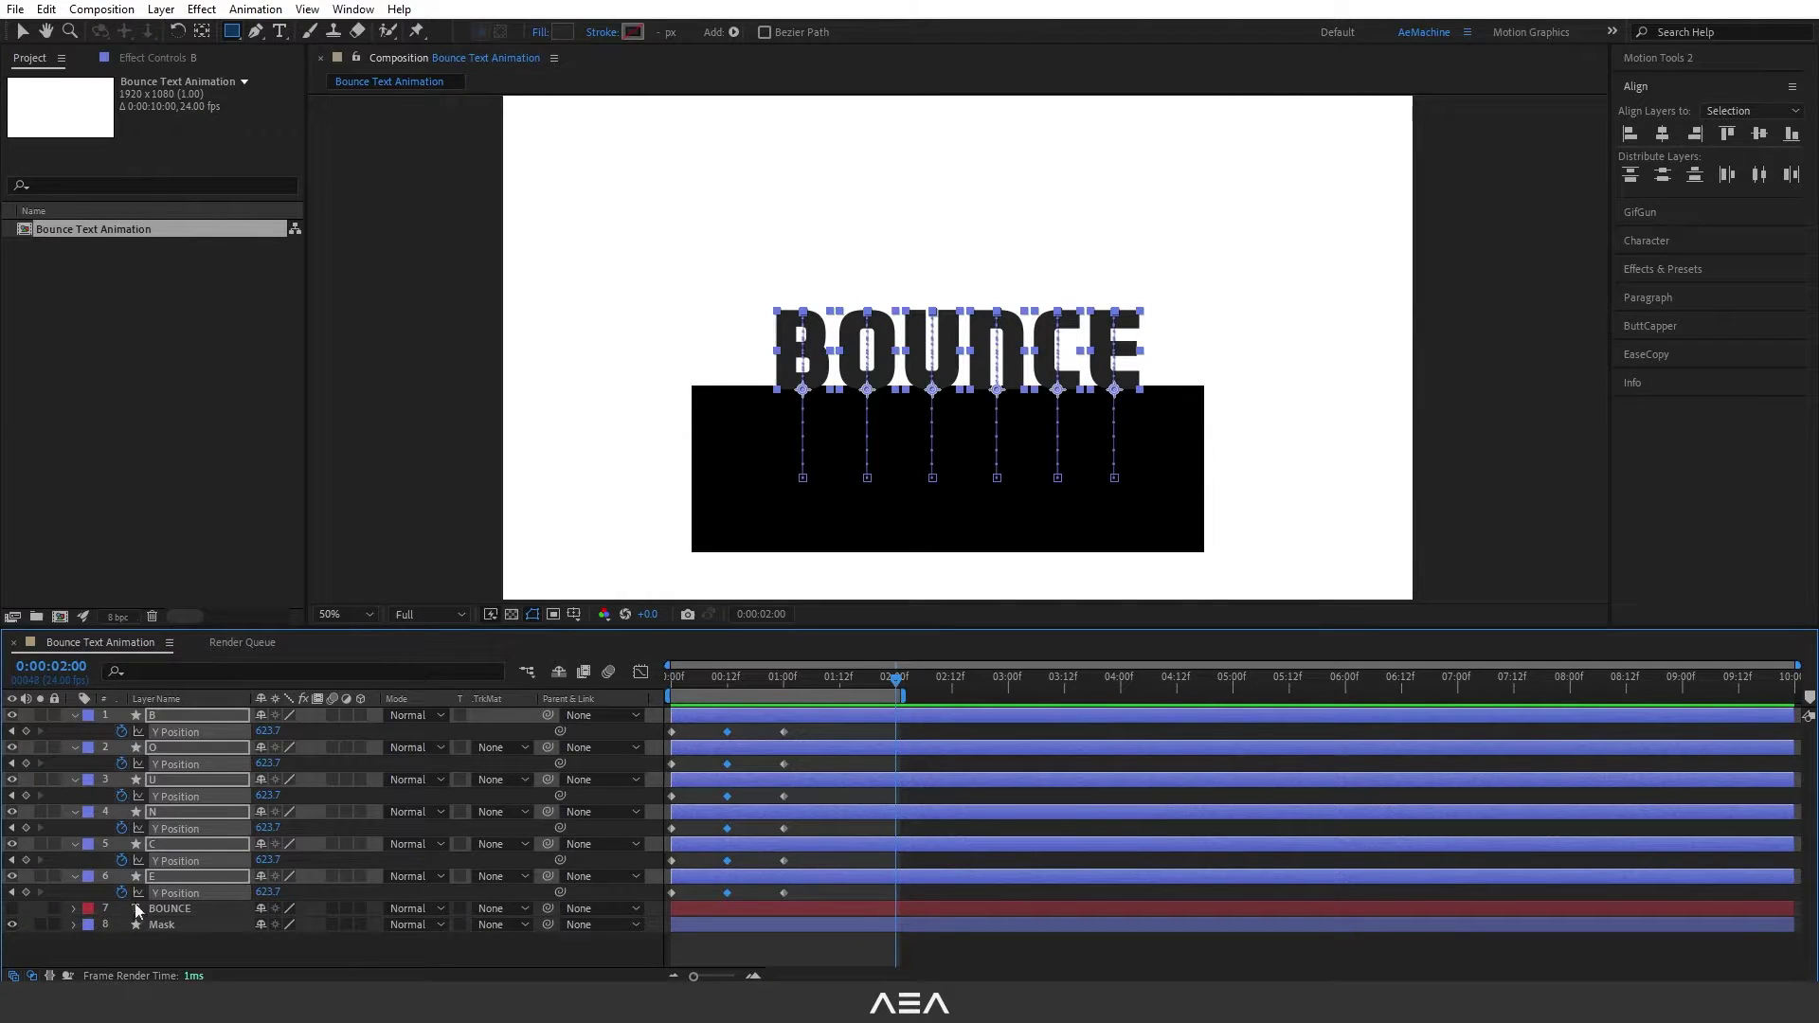
click(72, 938)
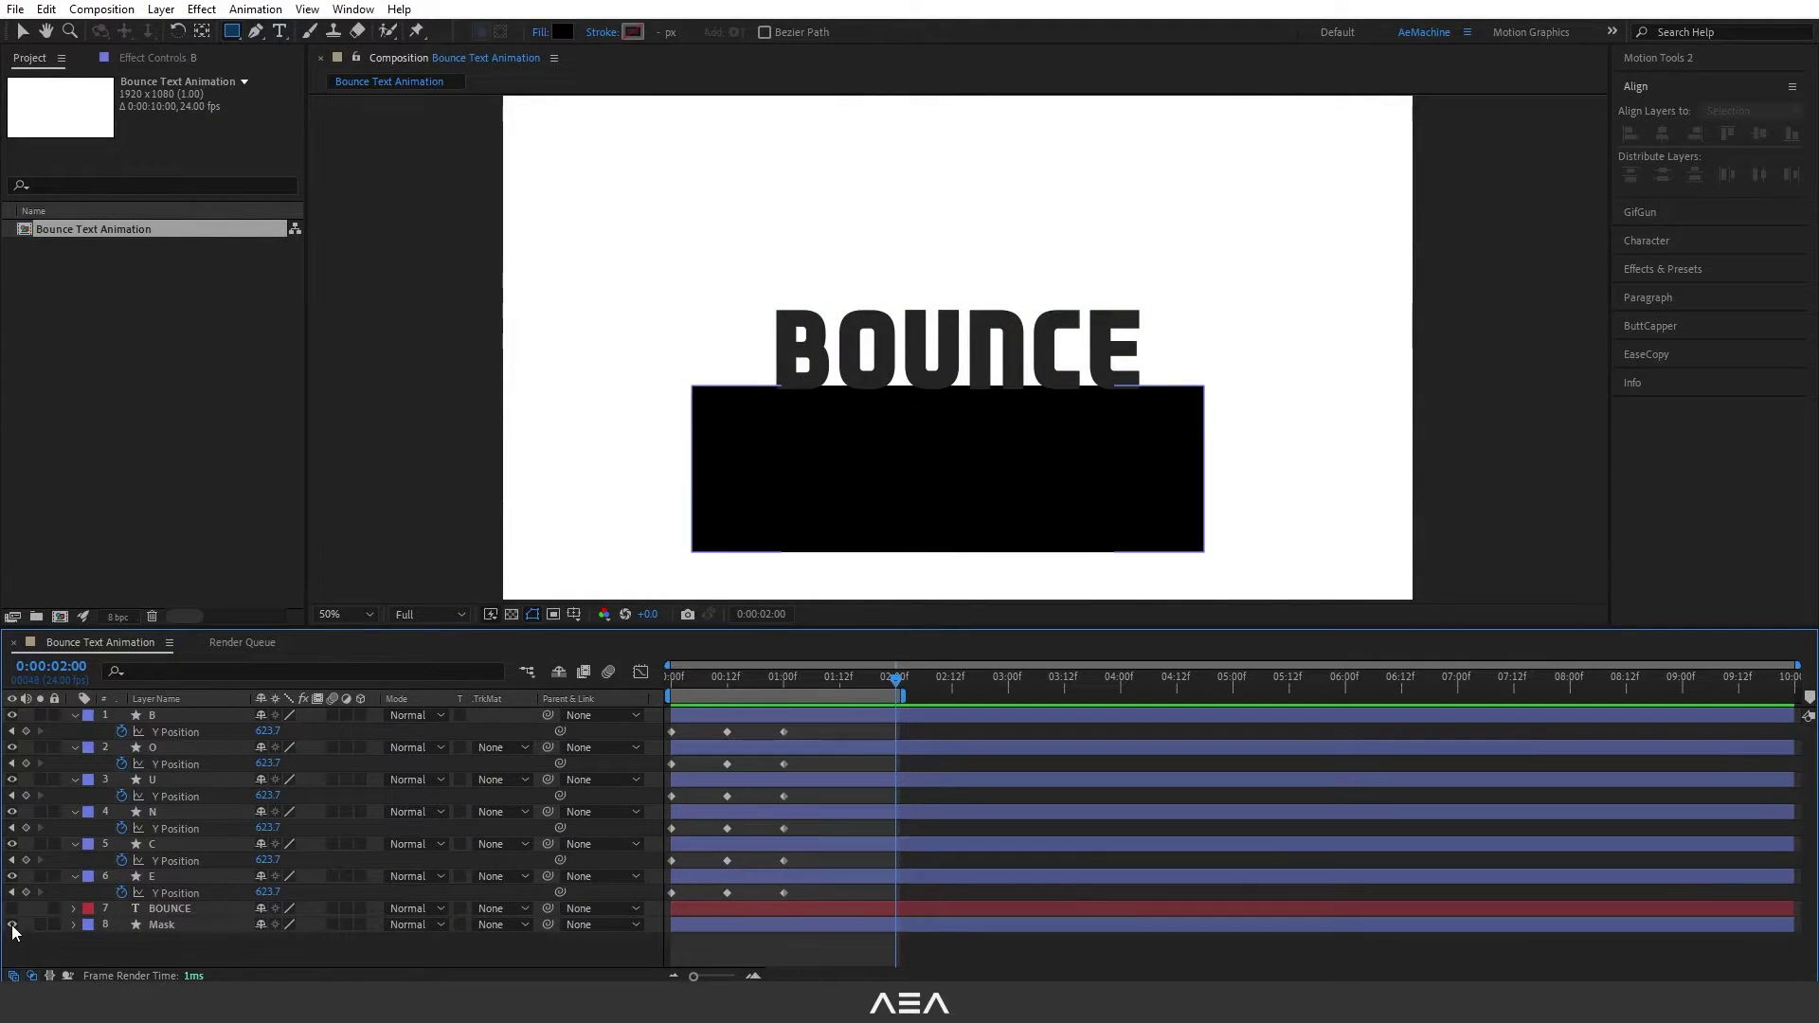
click(12, 924)
Step: Apply Easy Ease to the first two Y Position keyframes of all six letters in the Graph Editor
drag(752, 729, 655, 905)
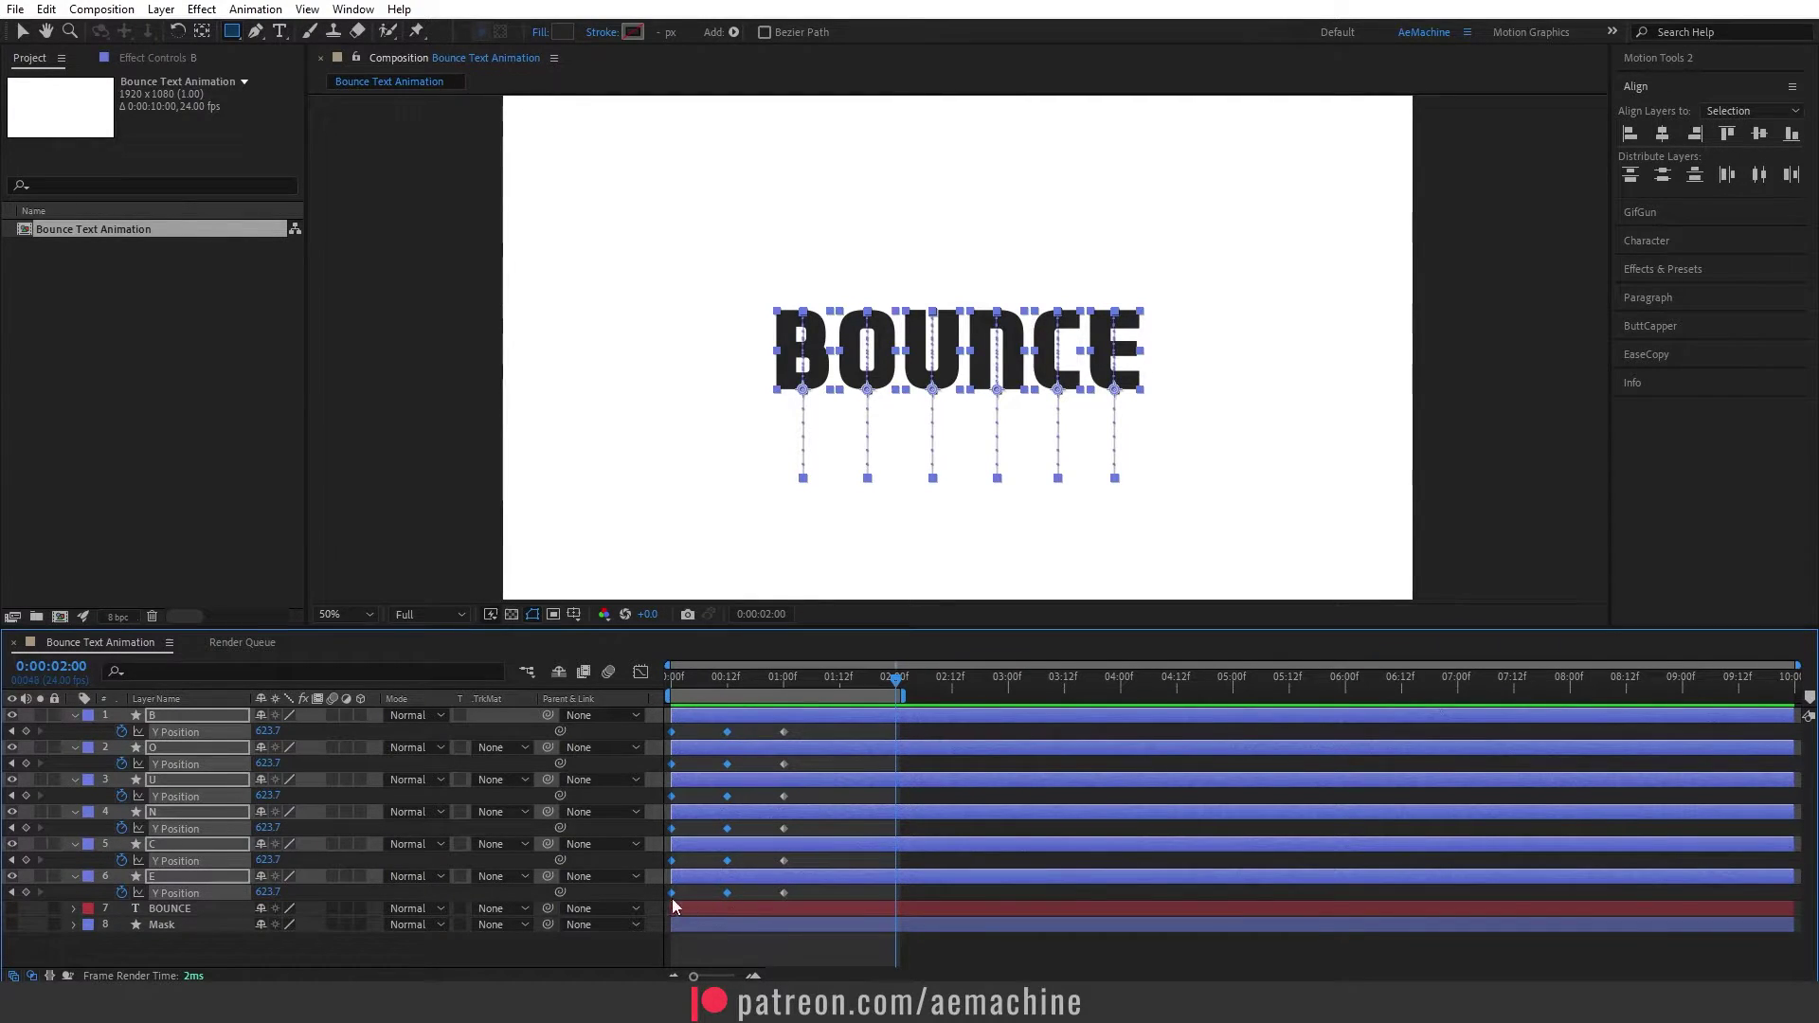
drag(747, 731, 646, 902)
click(641, 673)
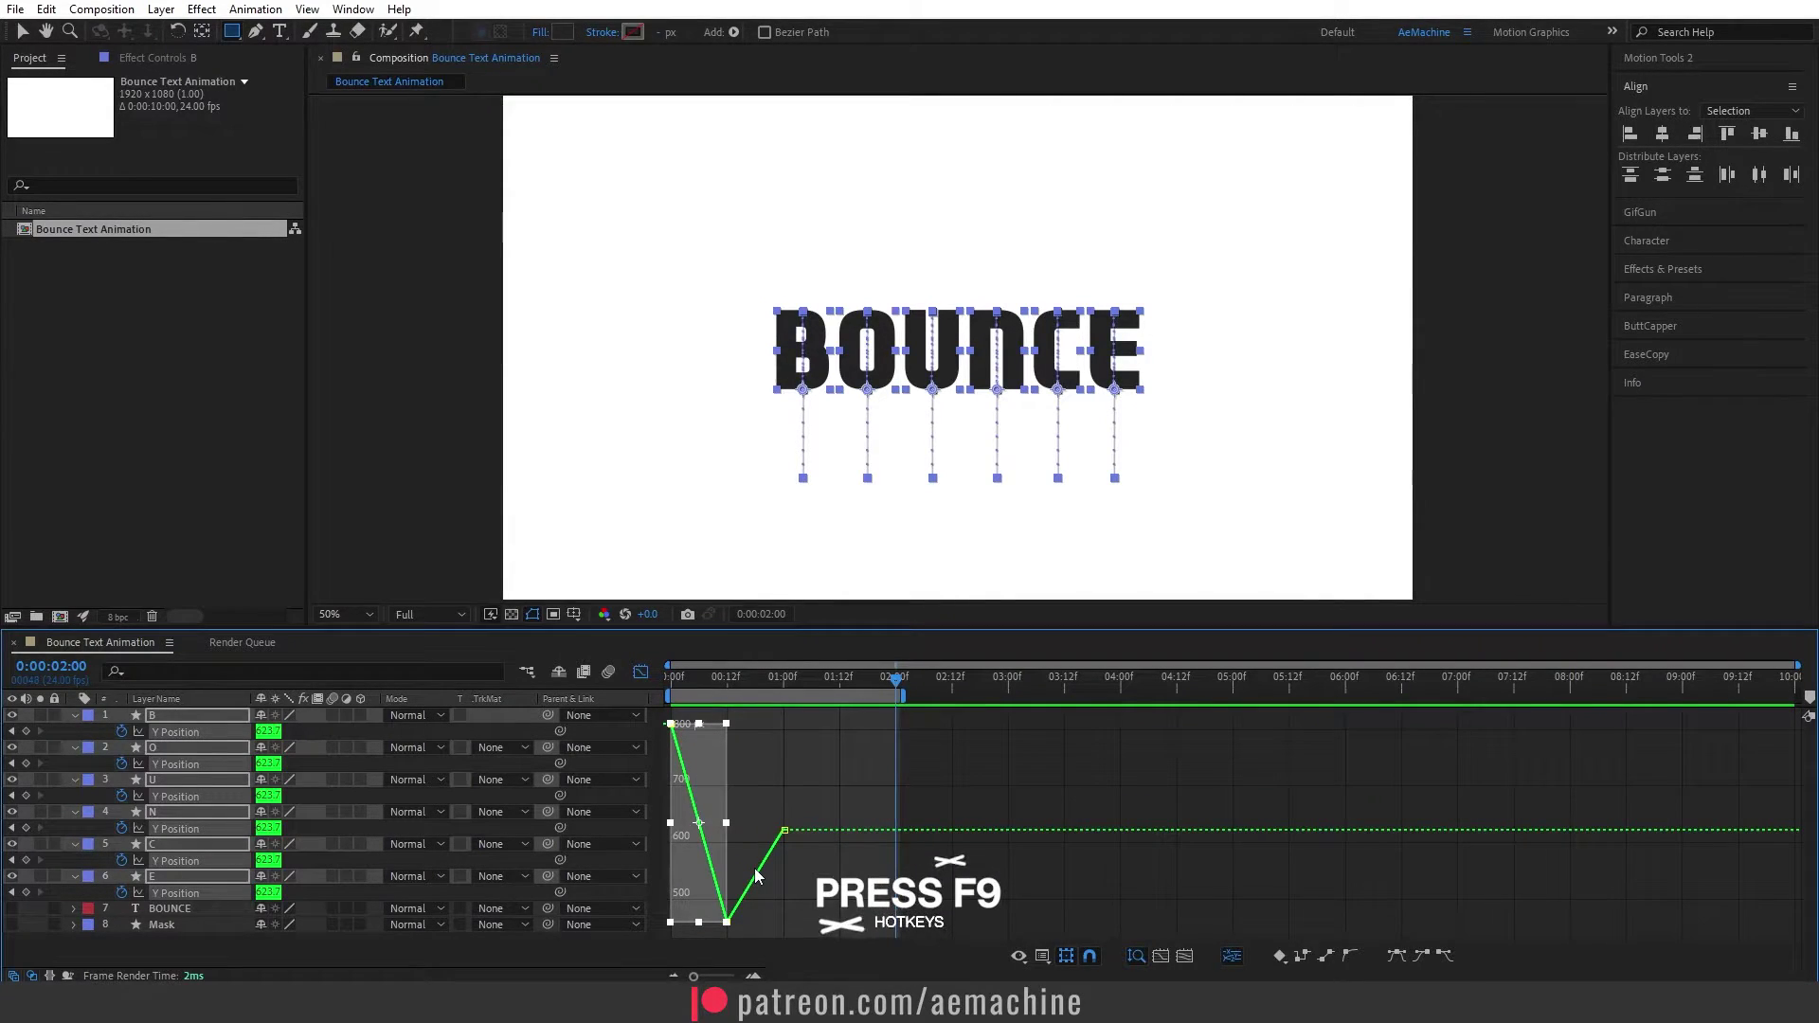
key(F9)
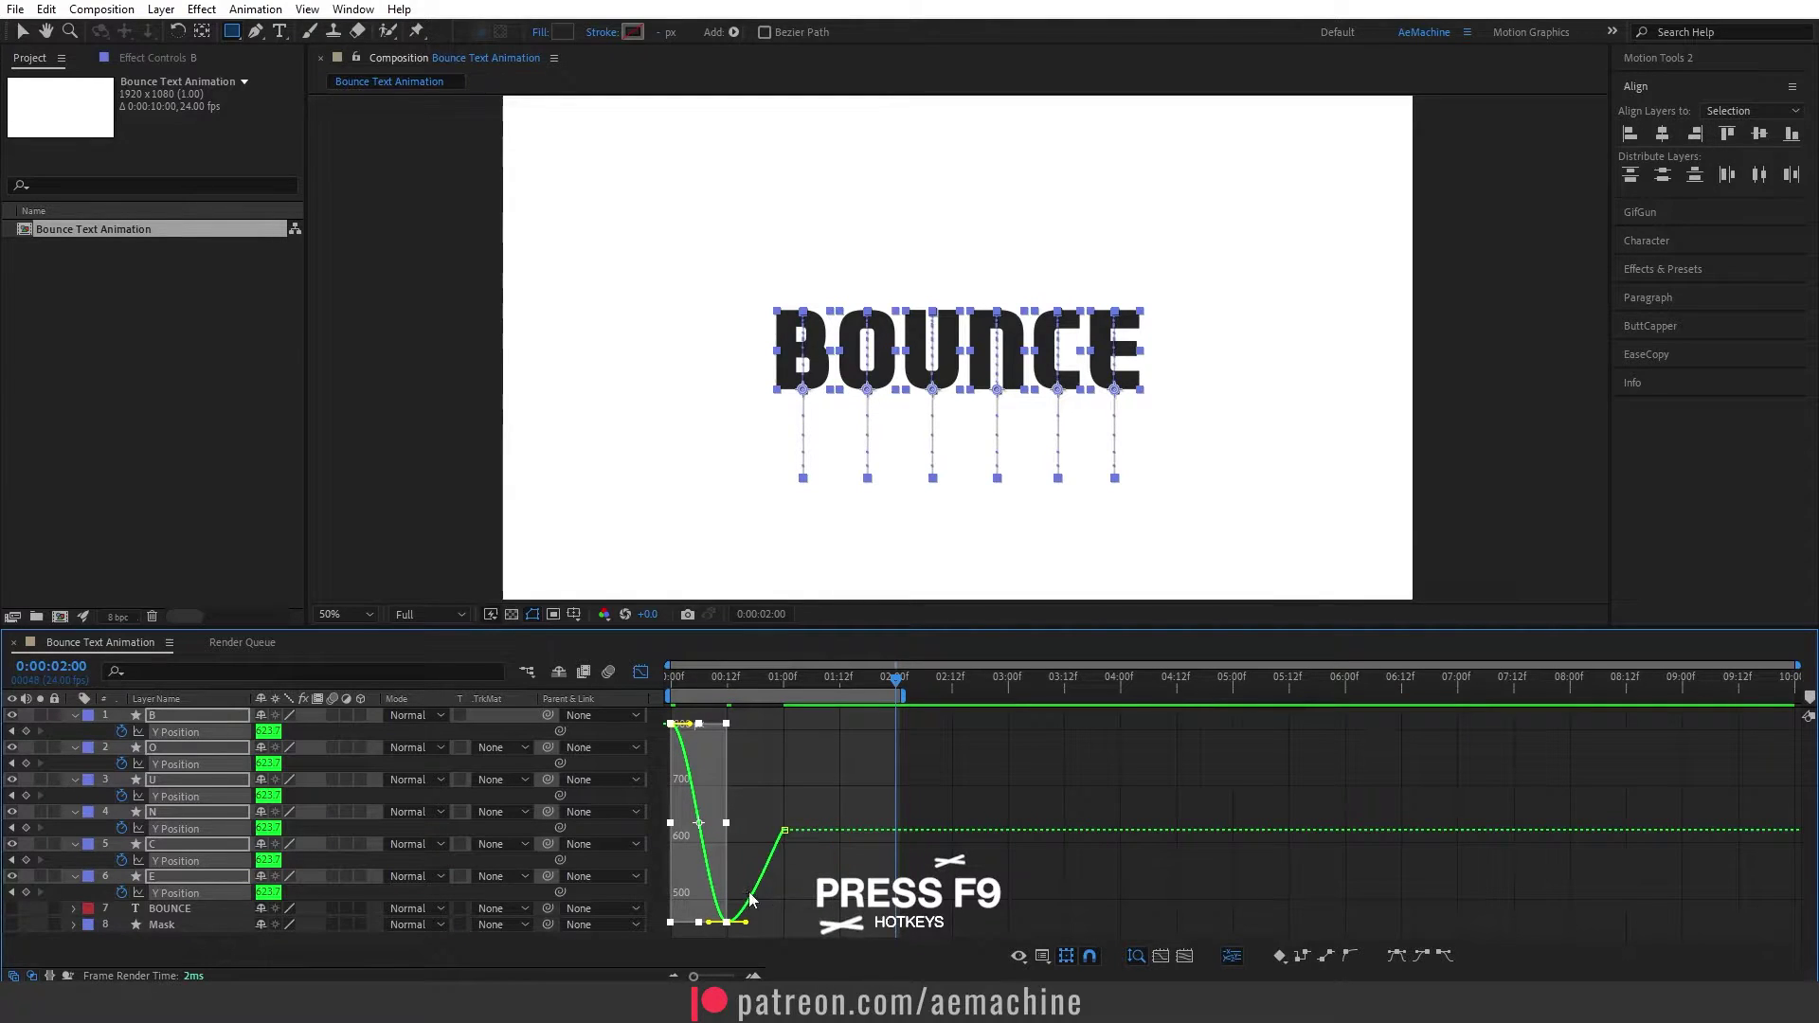
Step: Extend the incoming handle of the 12-frame Y Position keyframes back to about frame 5 in the value graph
click(1185, 958)
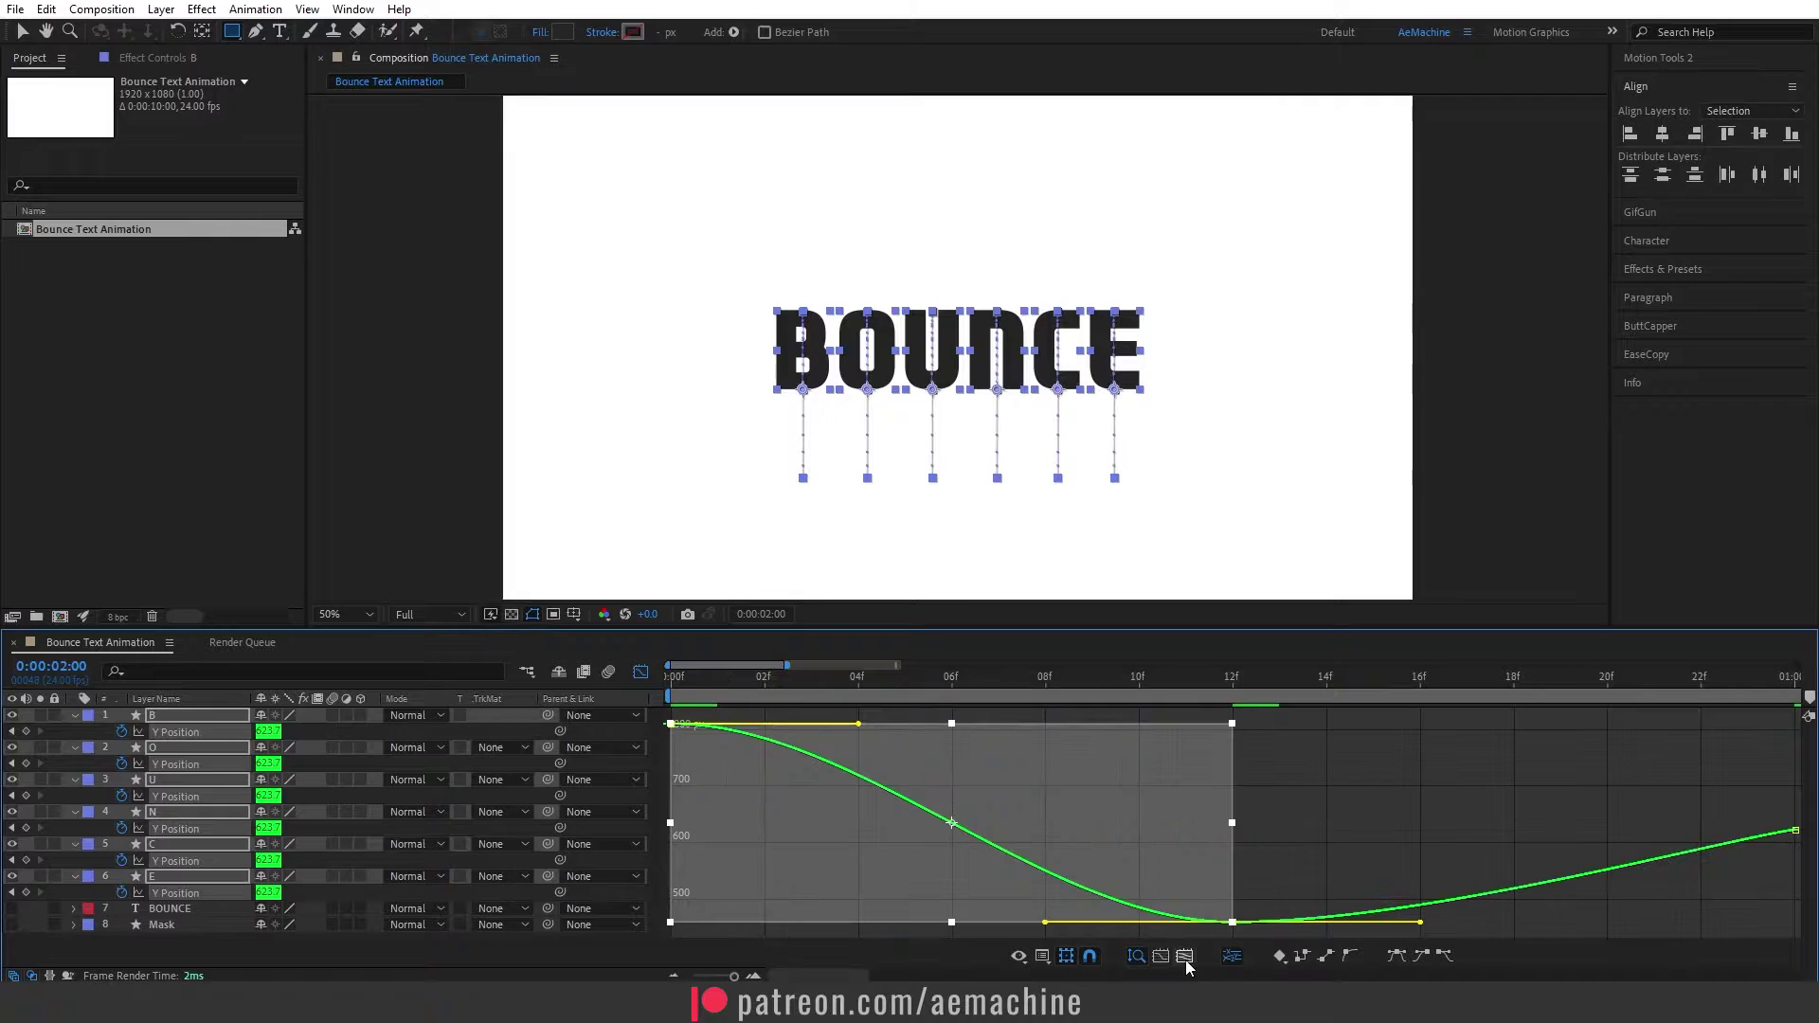
drag(1352, 844, 1067, 918)
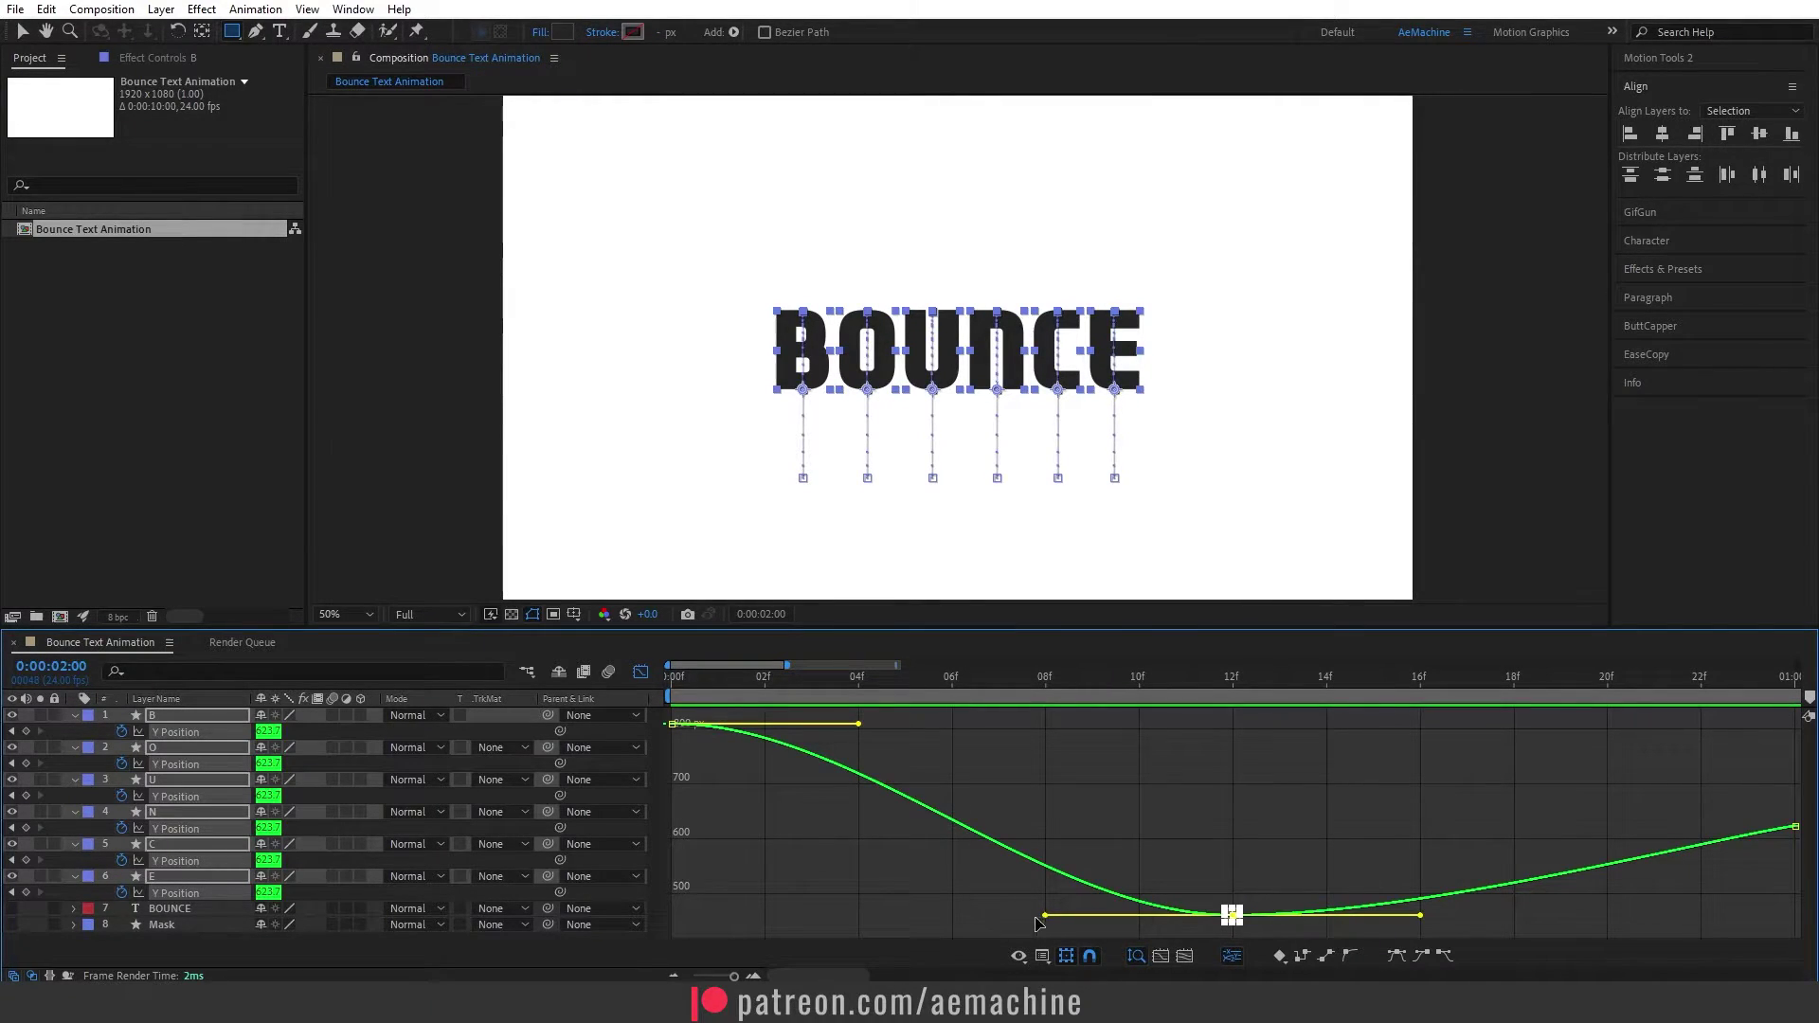
drag(950, 915, 885, 915)
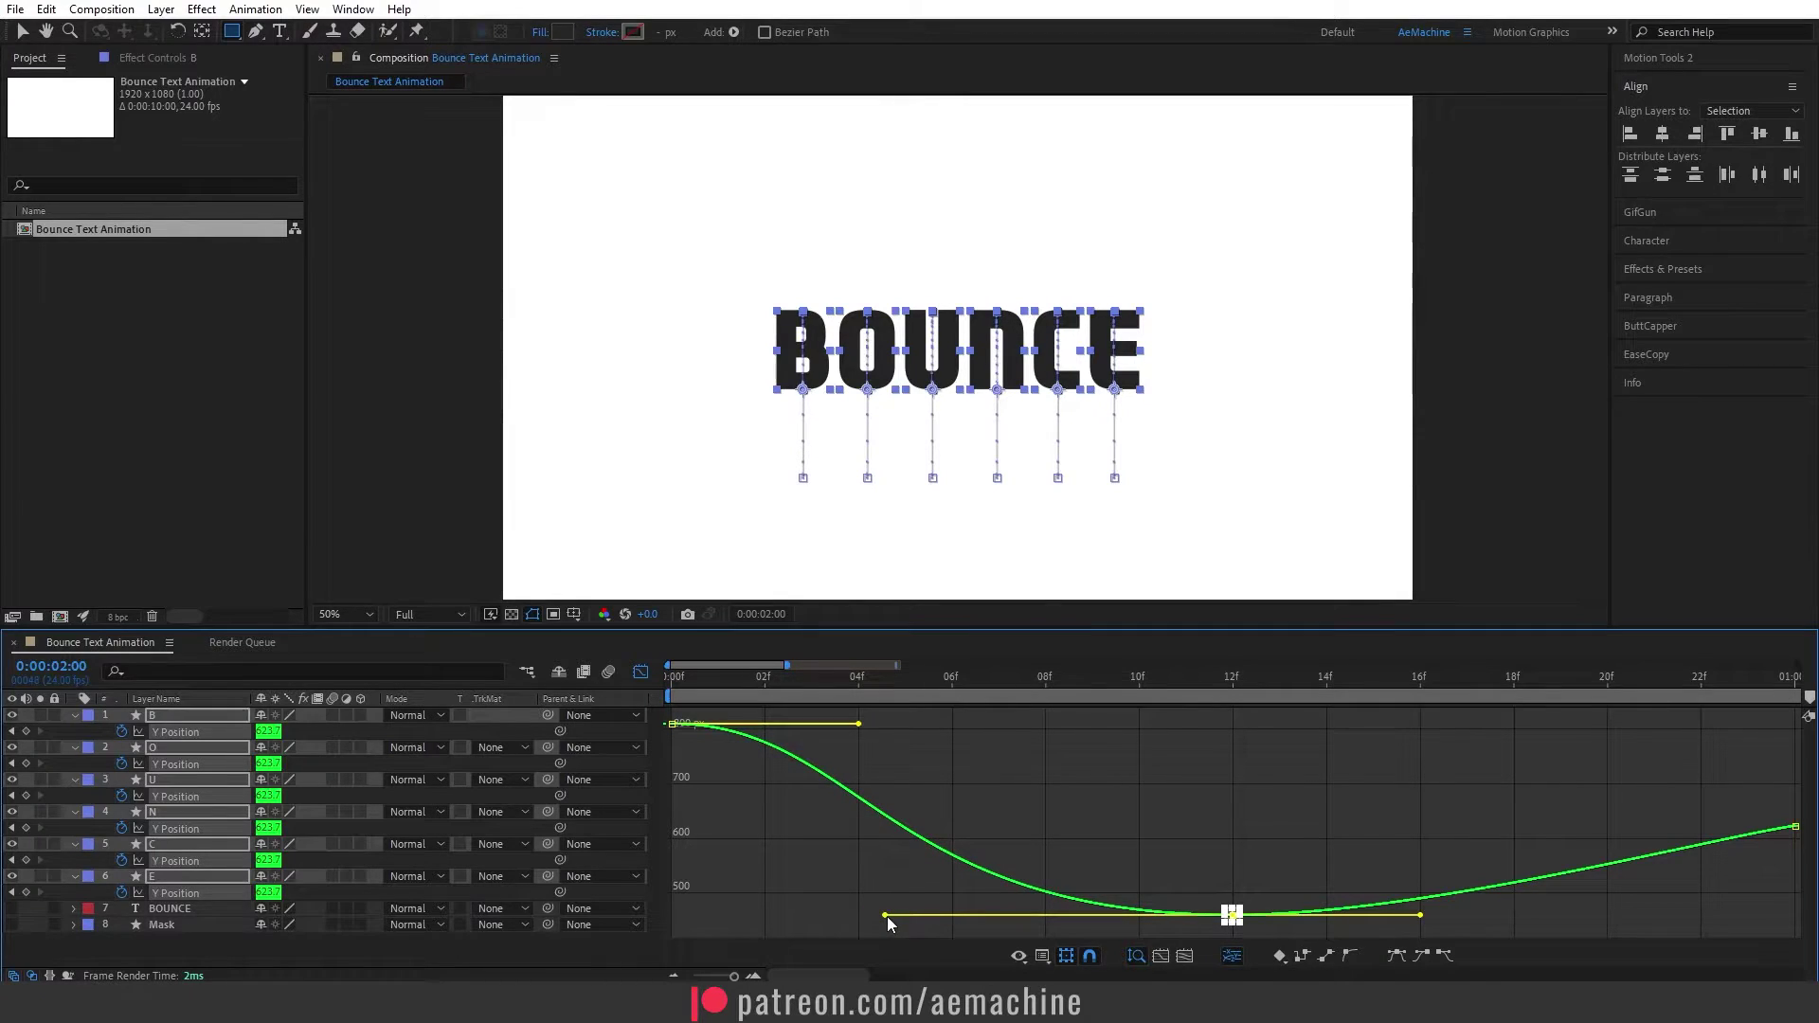
Step: Inspect the speed graph of the letters' Y Position curves and return to the value graph
right_click(1076, 816)
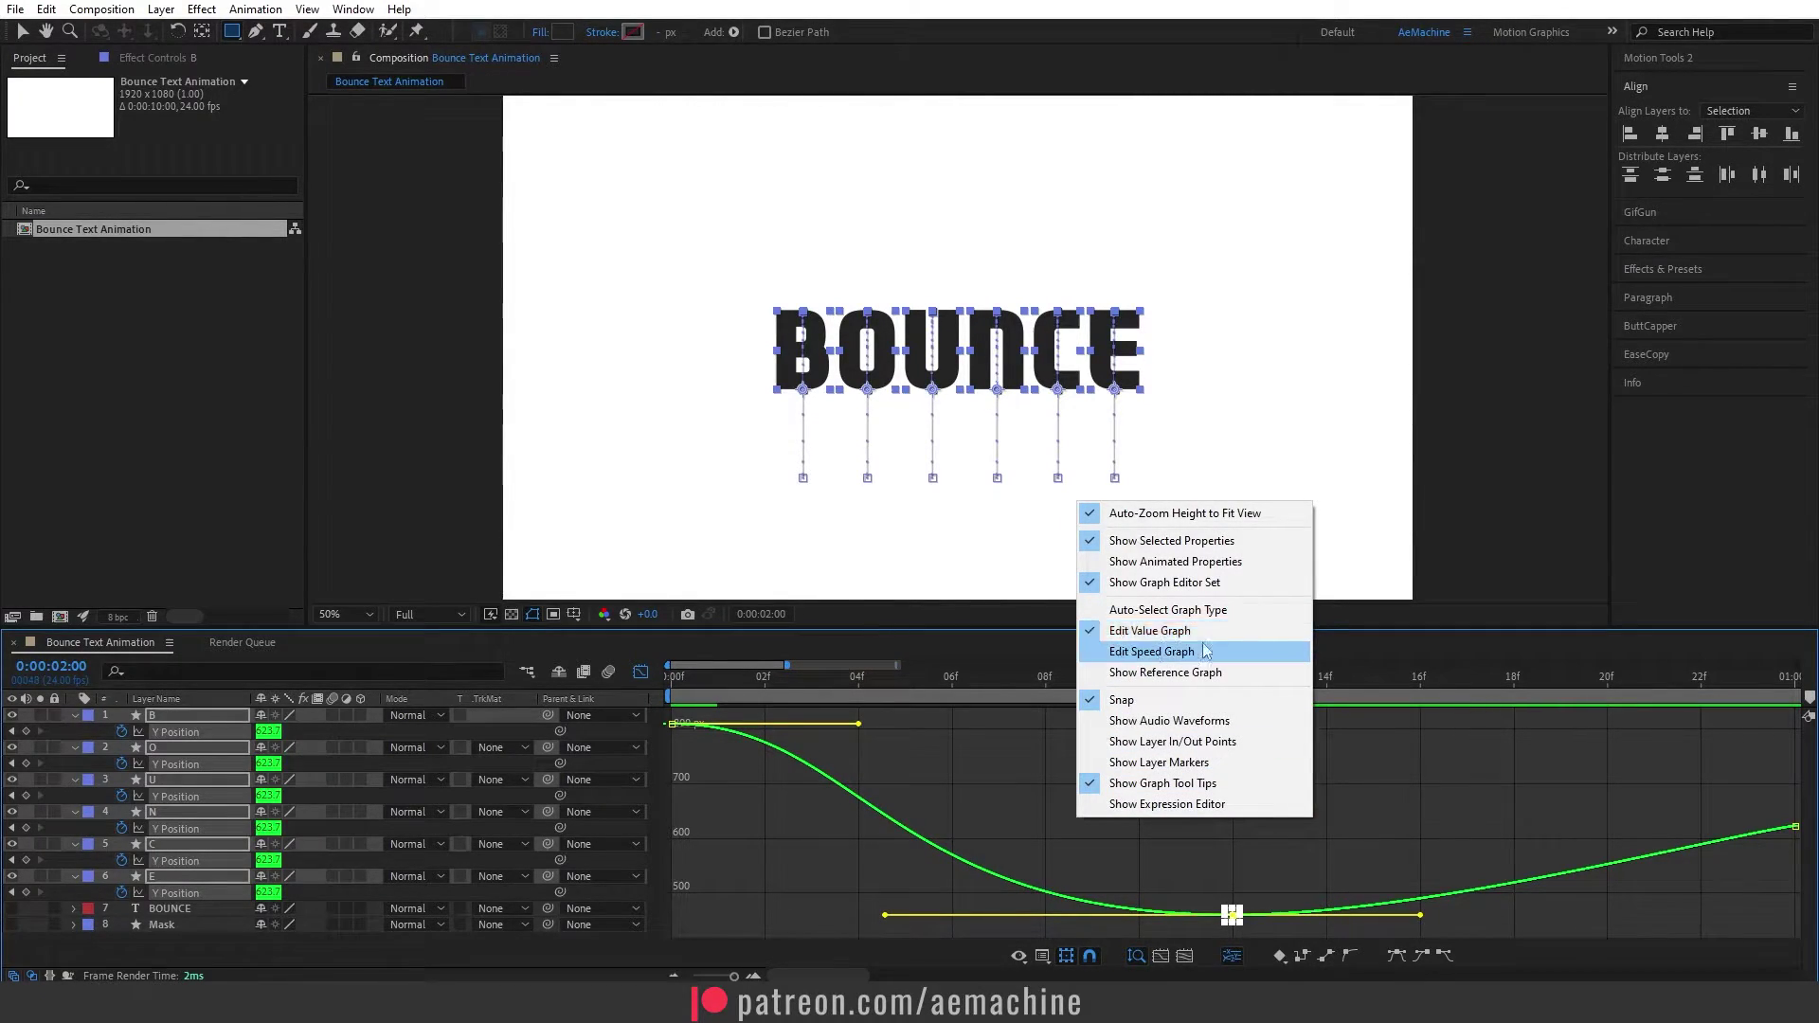
click(1168, 653)
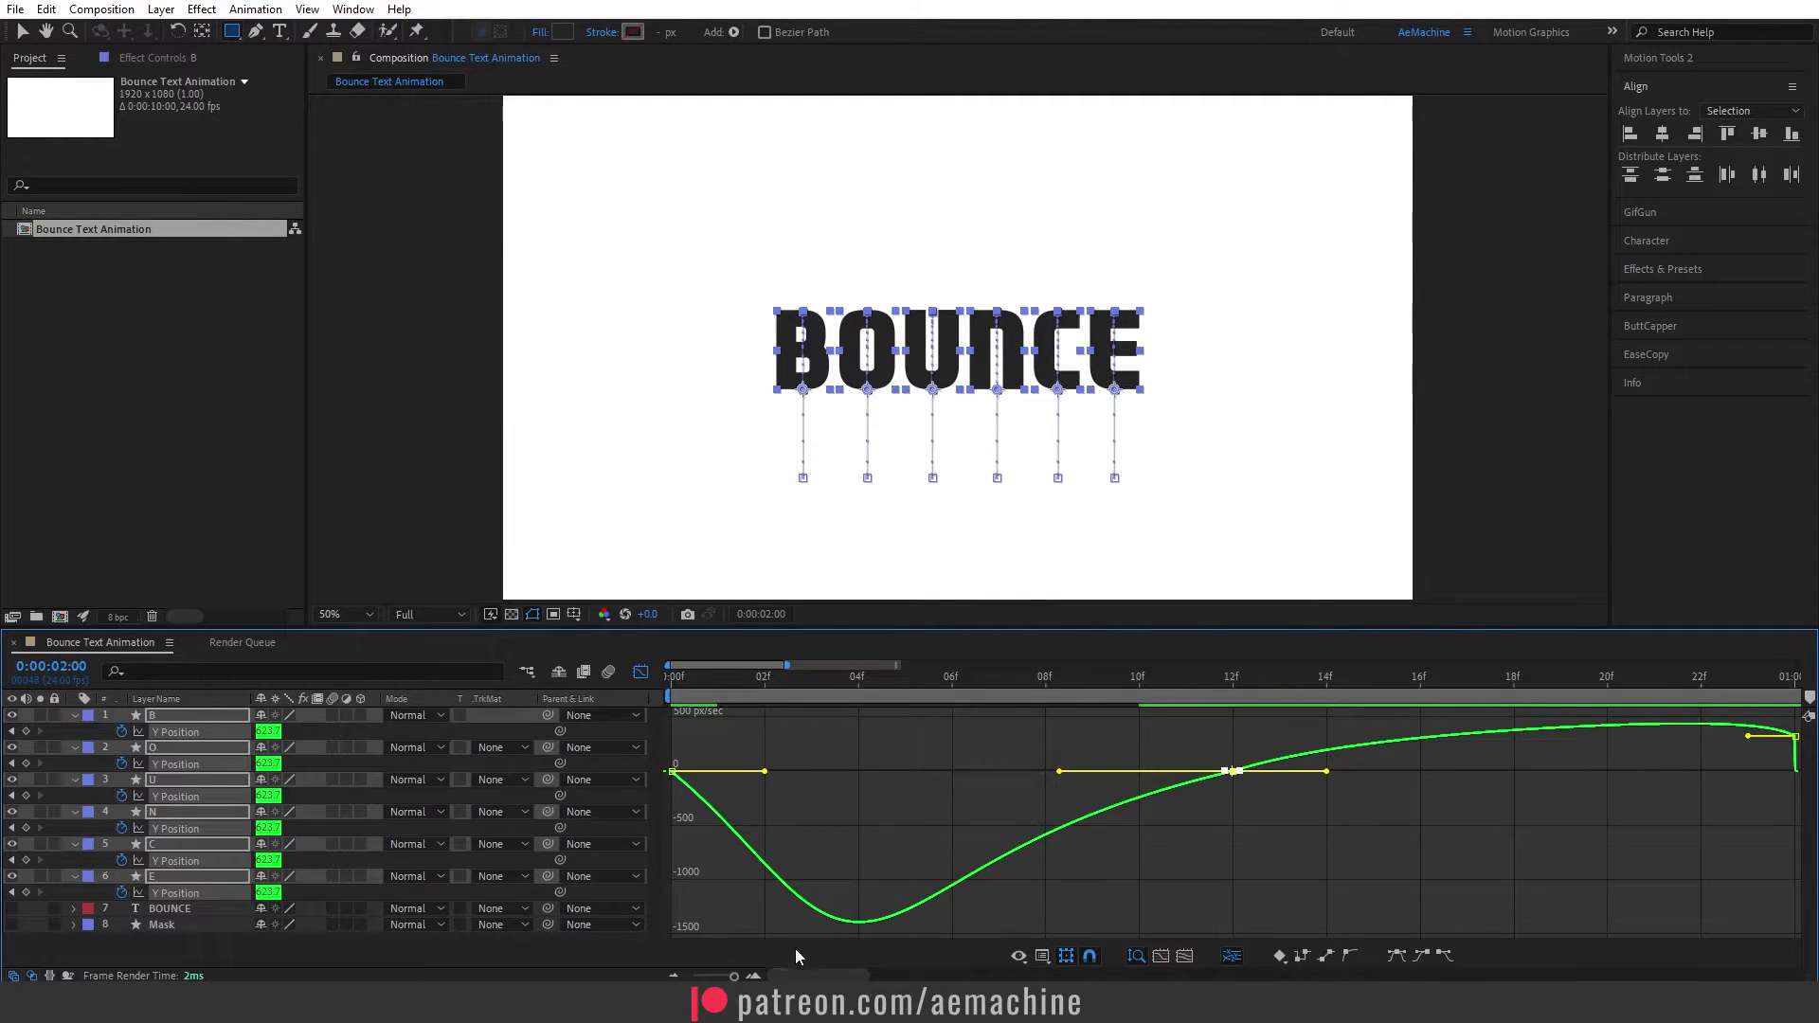
drag(734, 976, 726, 975)
scroll(963, 815, left, 3)
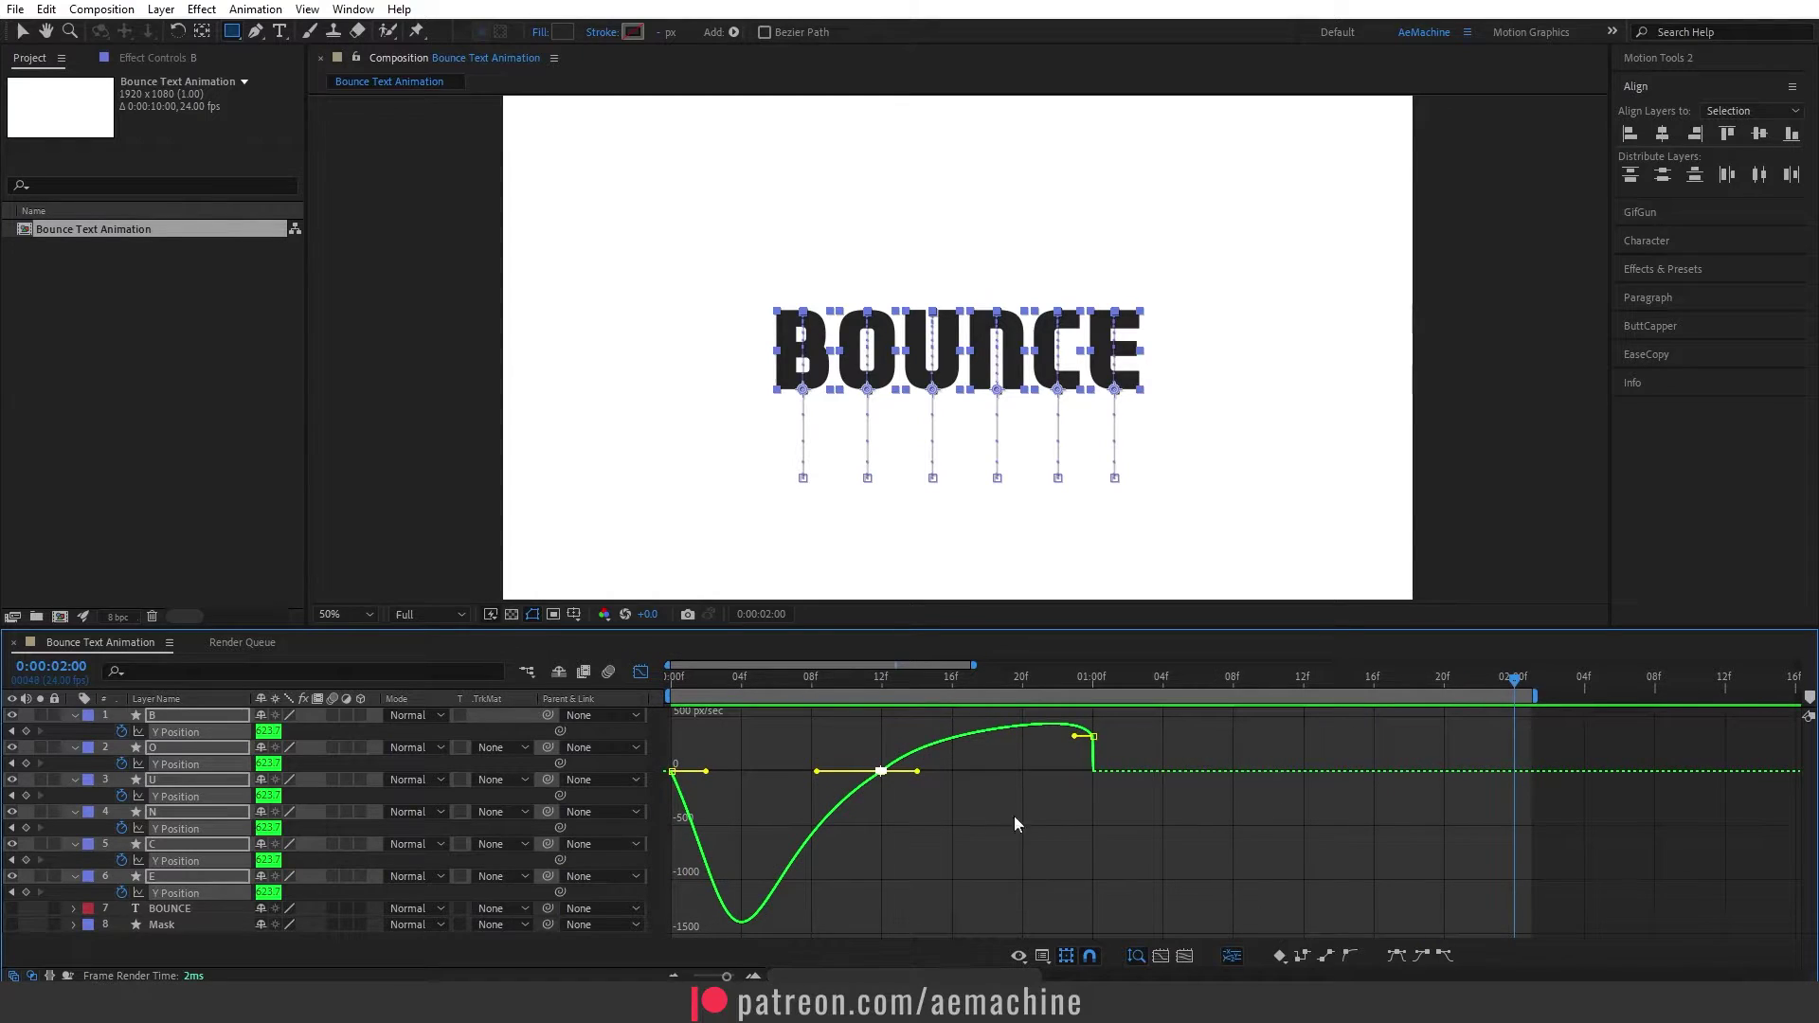
right_click(964, 860)
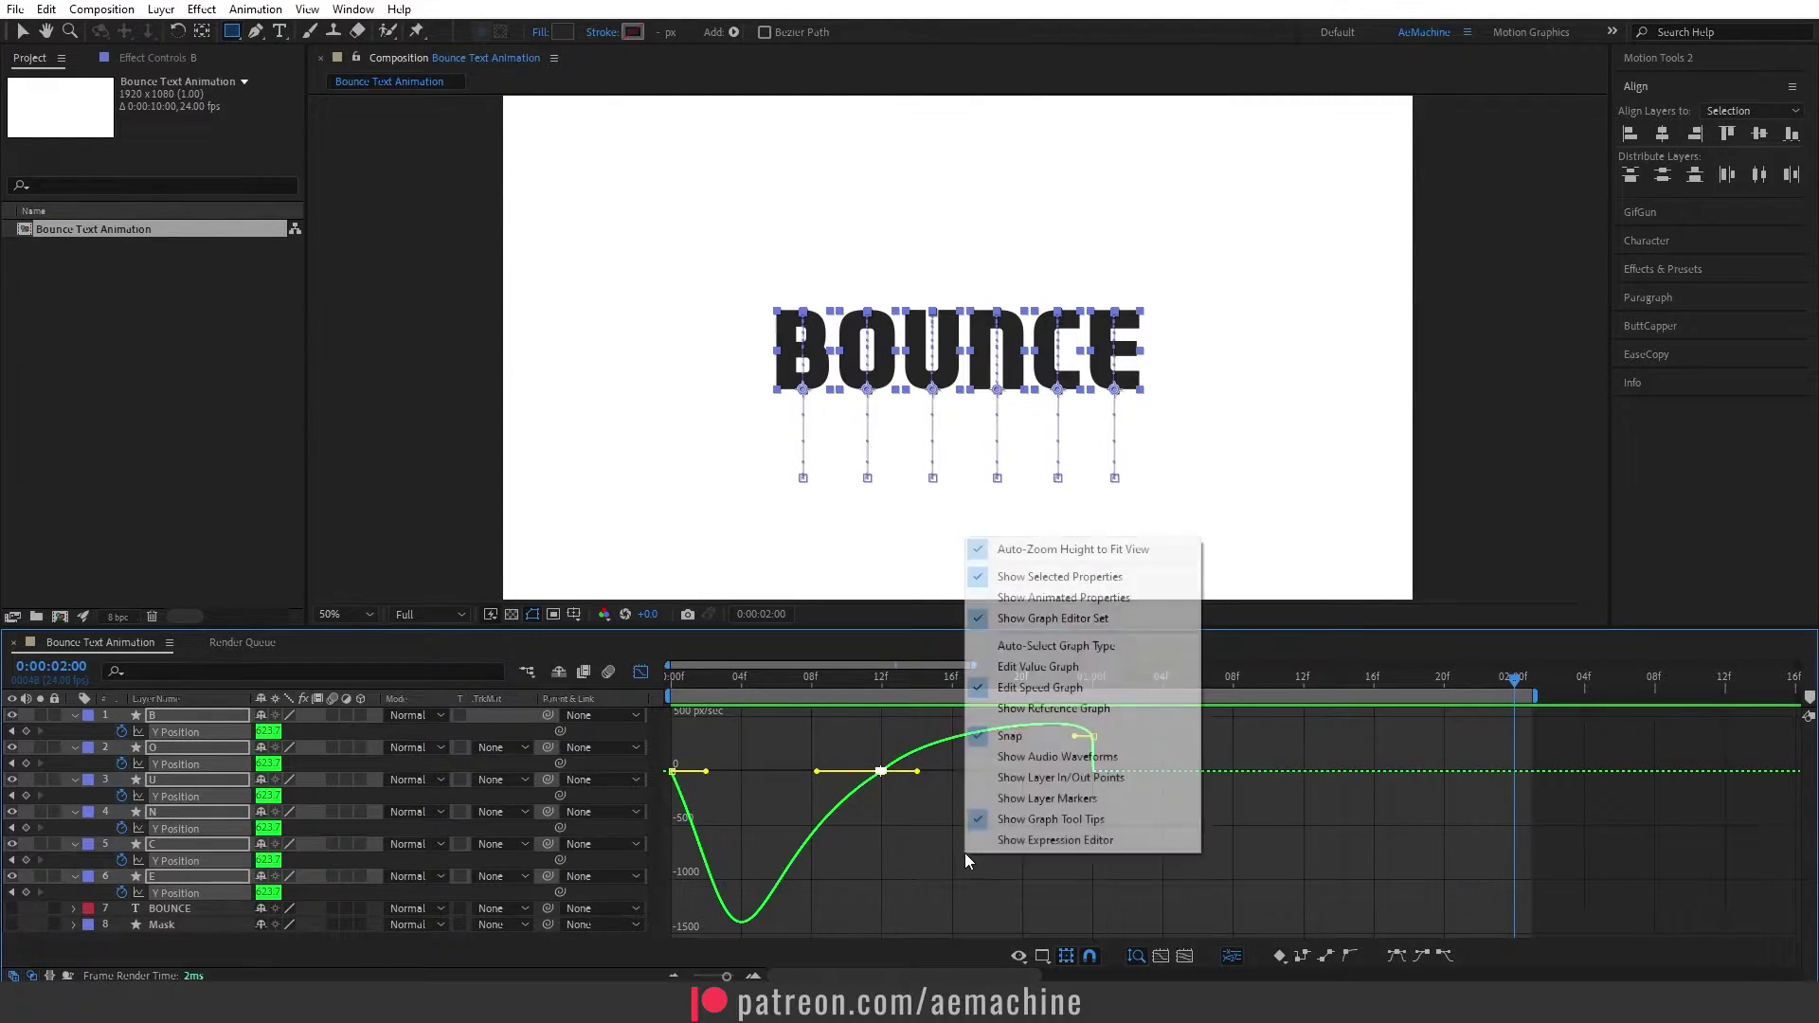
click(1046, 668)
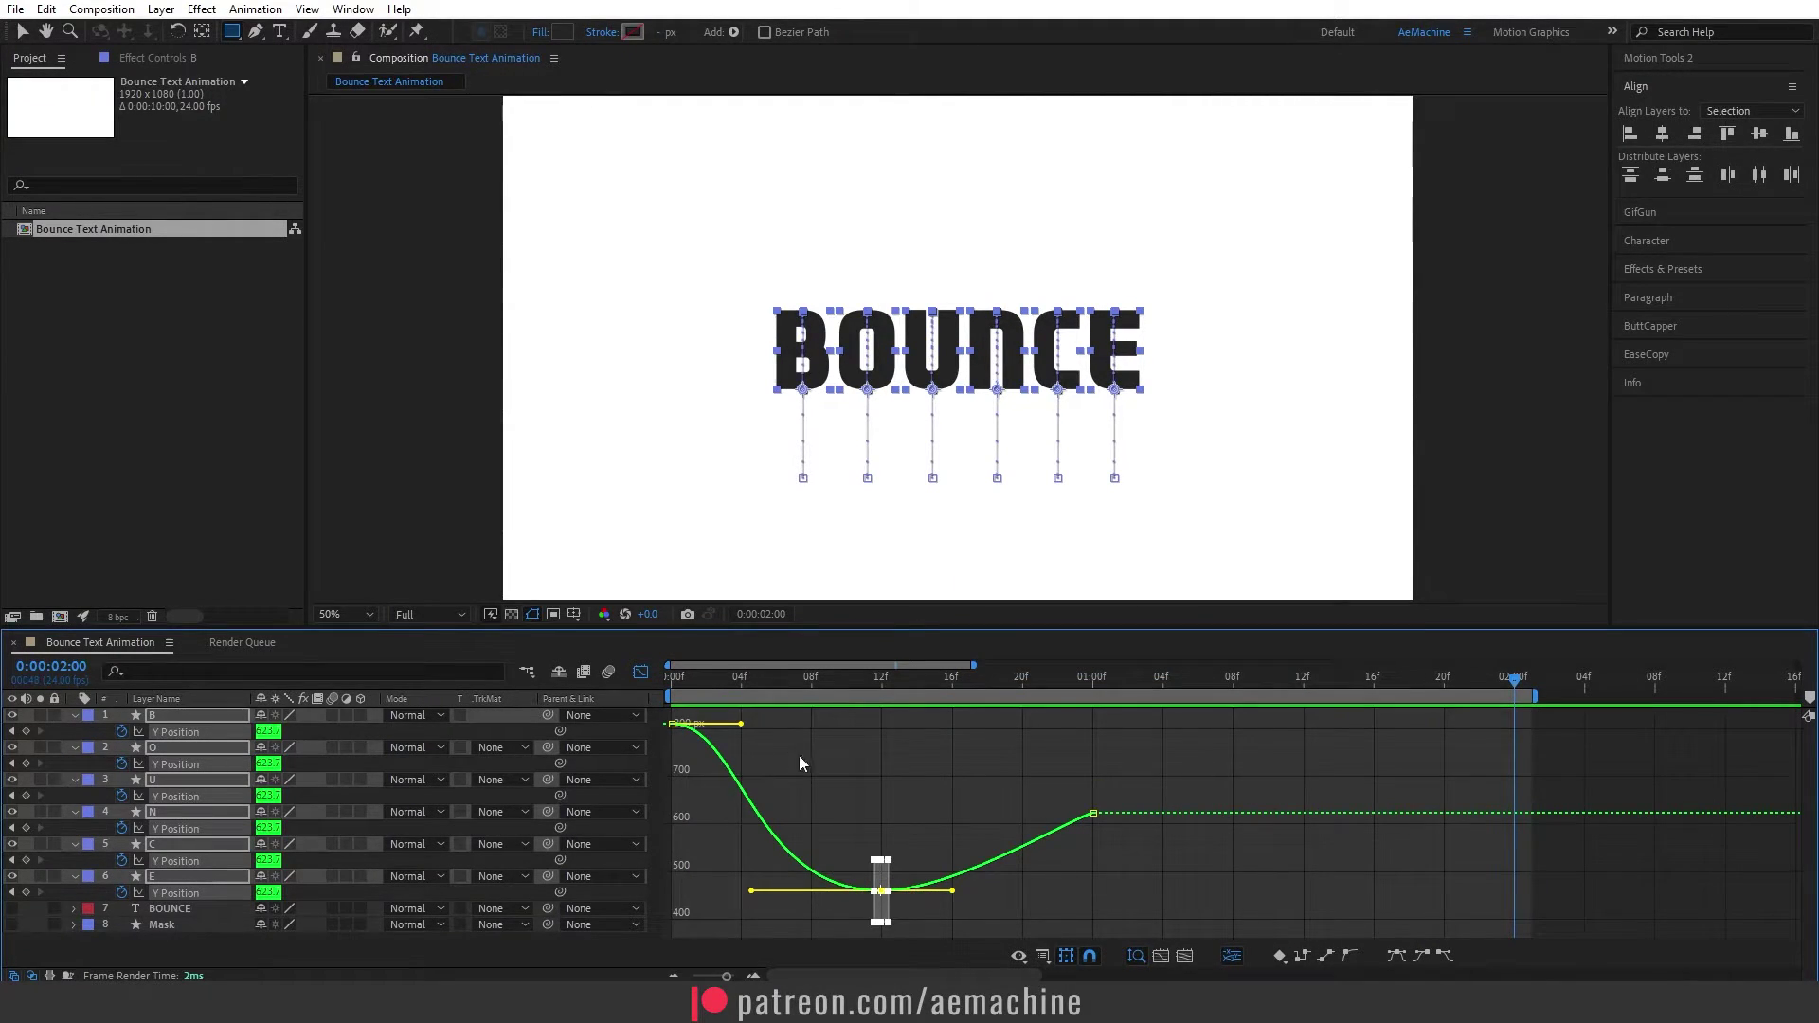
Step: Extend the first keyframes' outgoing handle to about frame 7 and the 12-frame keyframes' incoming handle to about frame 4
drag(807, 749, 769, 731)
drag(1181, 795, 985, 892)
click(882, 921)
drag(811, 915, 755, 915)
Step: Preview the eased letter motion and place the playhead at 0:00:00:13
key(space)
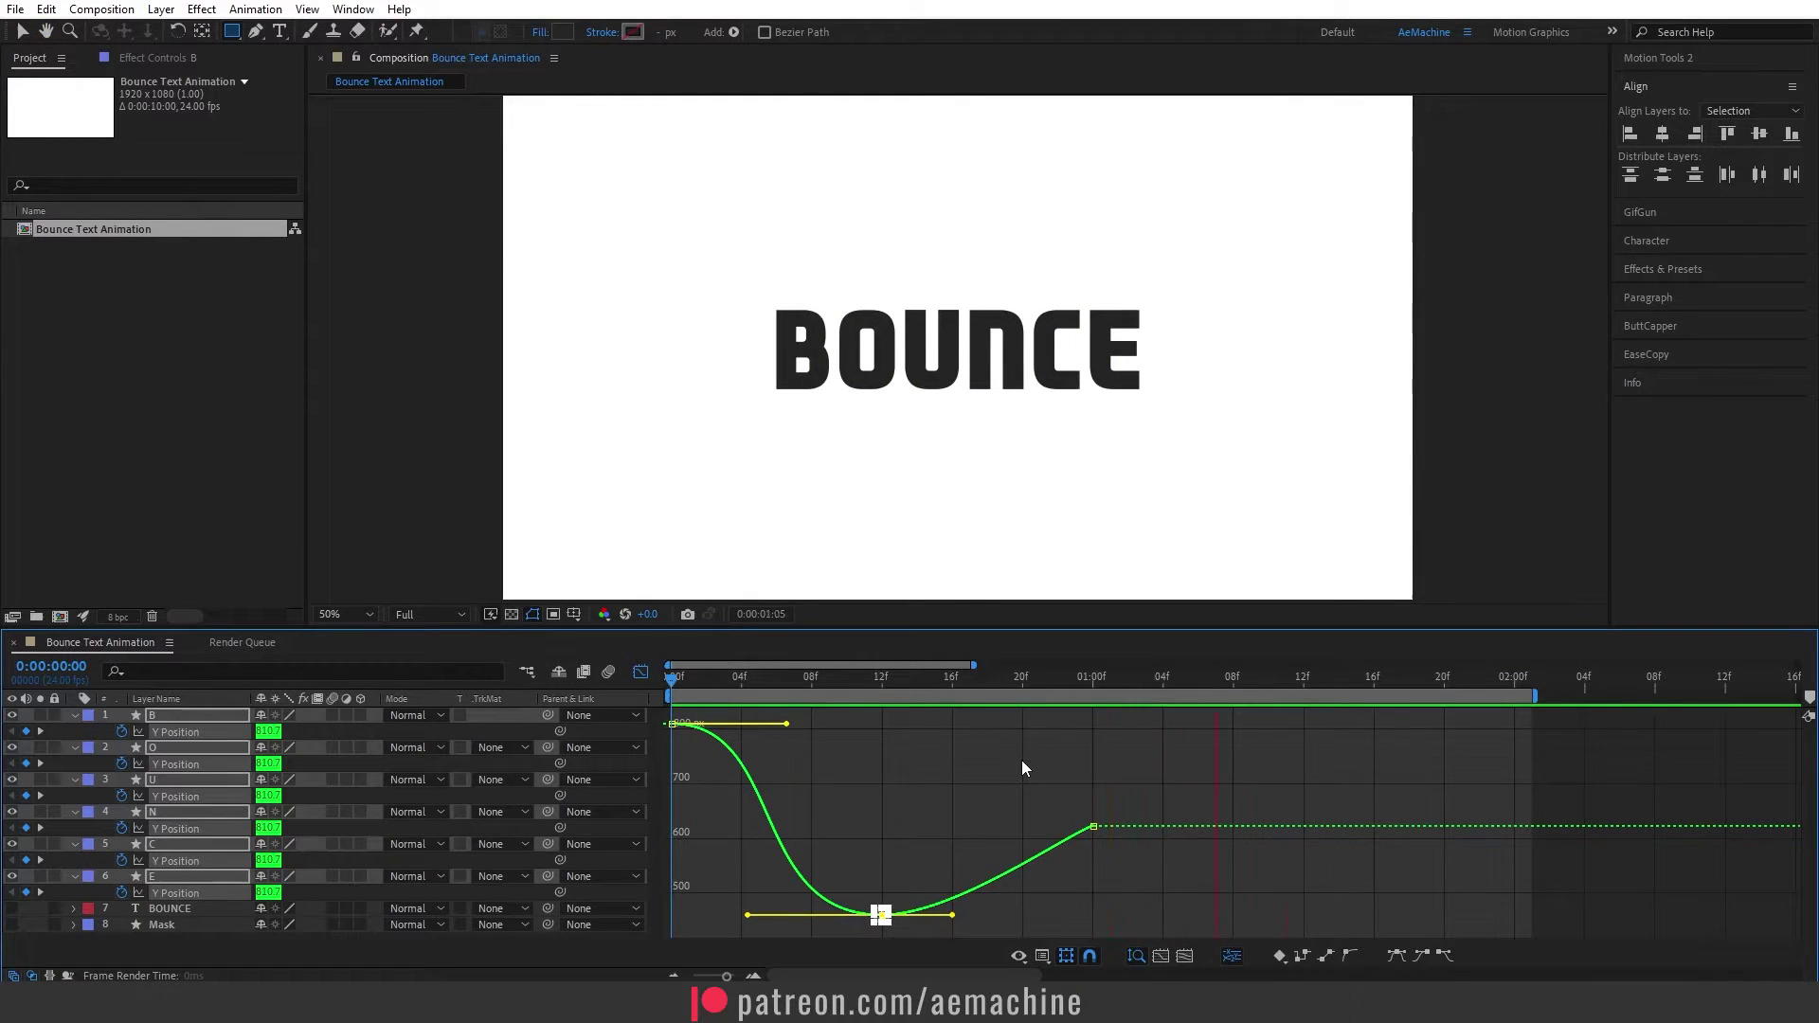
key(space)
click(899, 703)
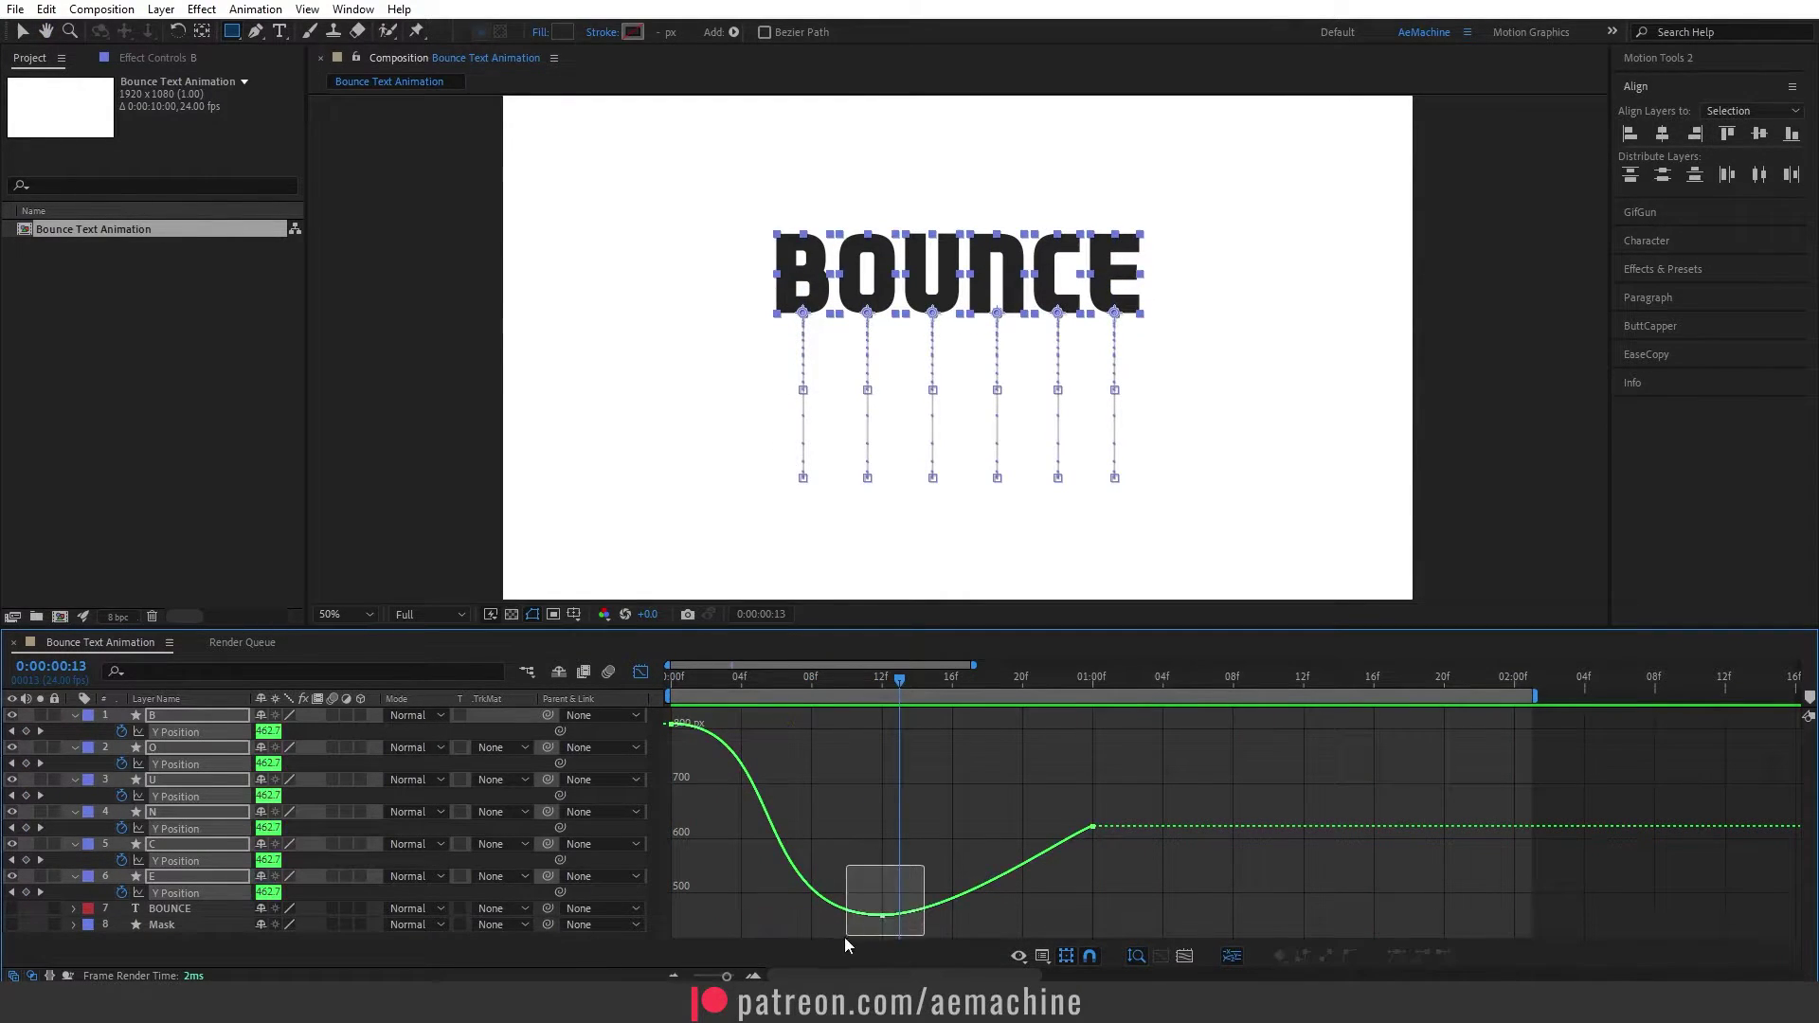
Step: Extend the outgoing handle of the 12-frame Y Position keyframes to about frame 21 and preview the letter motion
drag(951, 915, 1059, 915)
key(space)
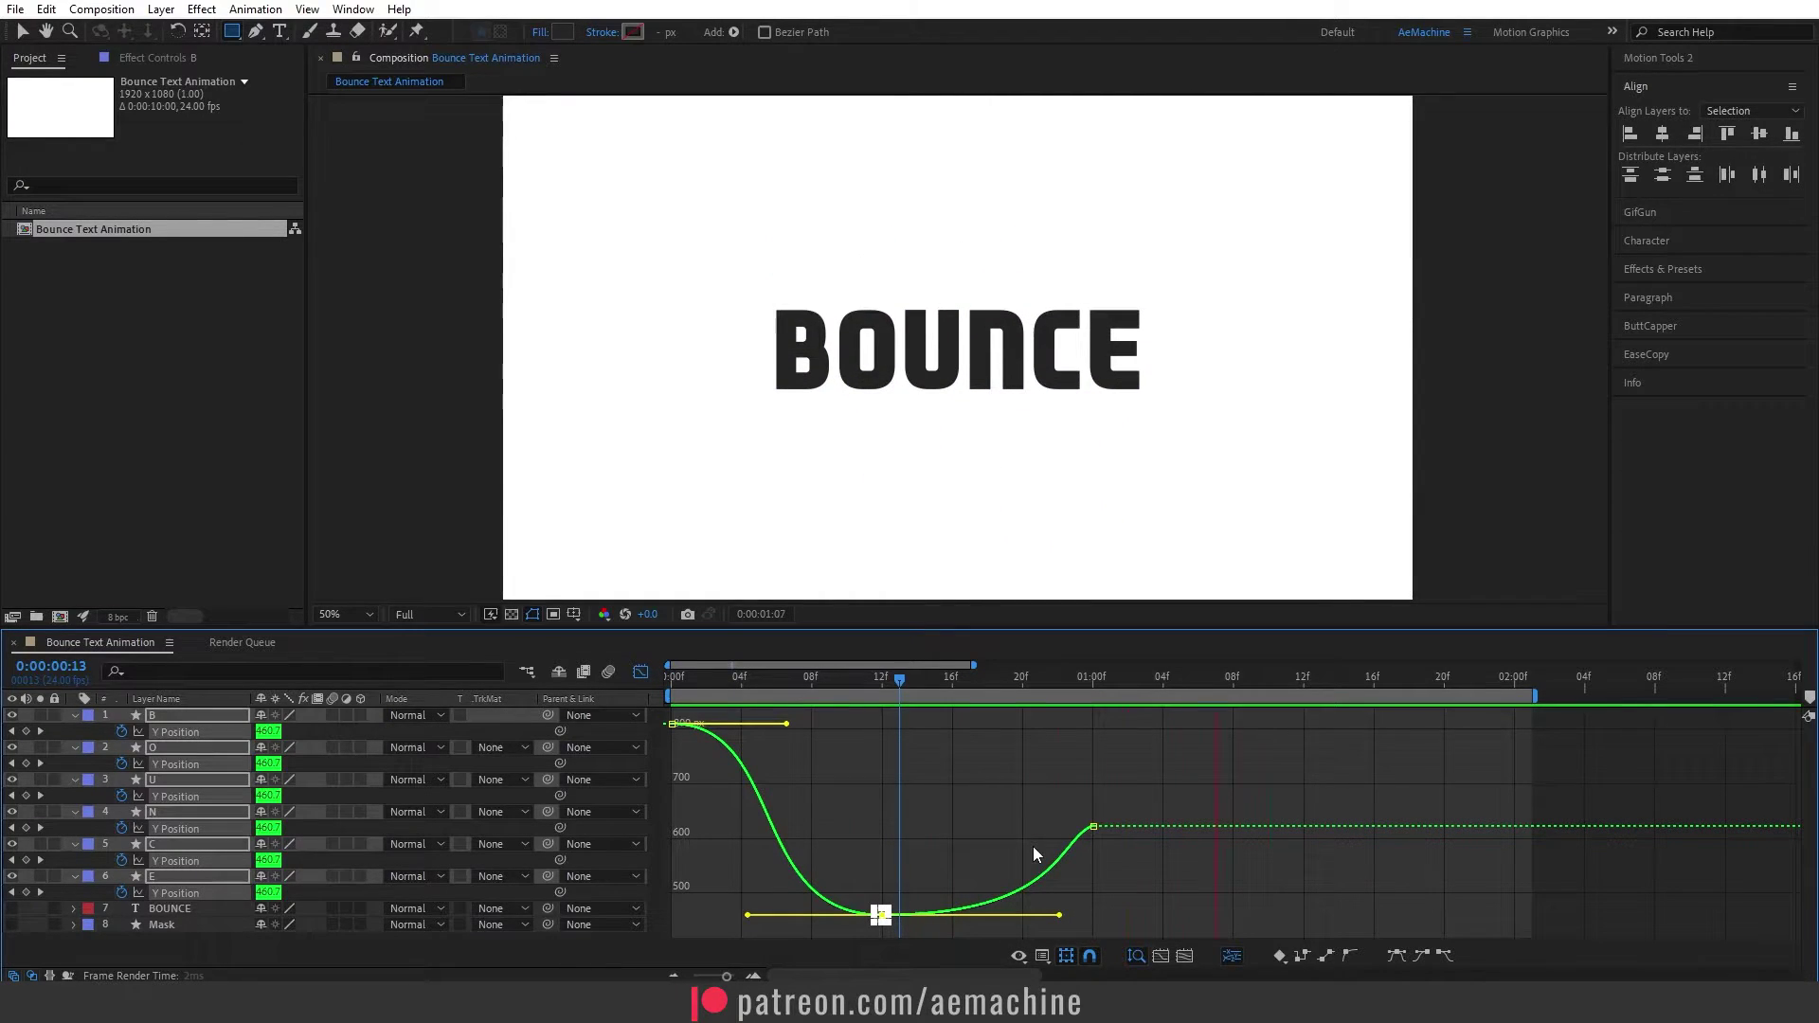
click(676, 676)
key(space)
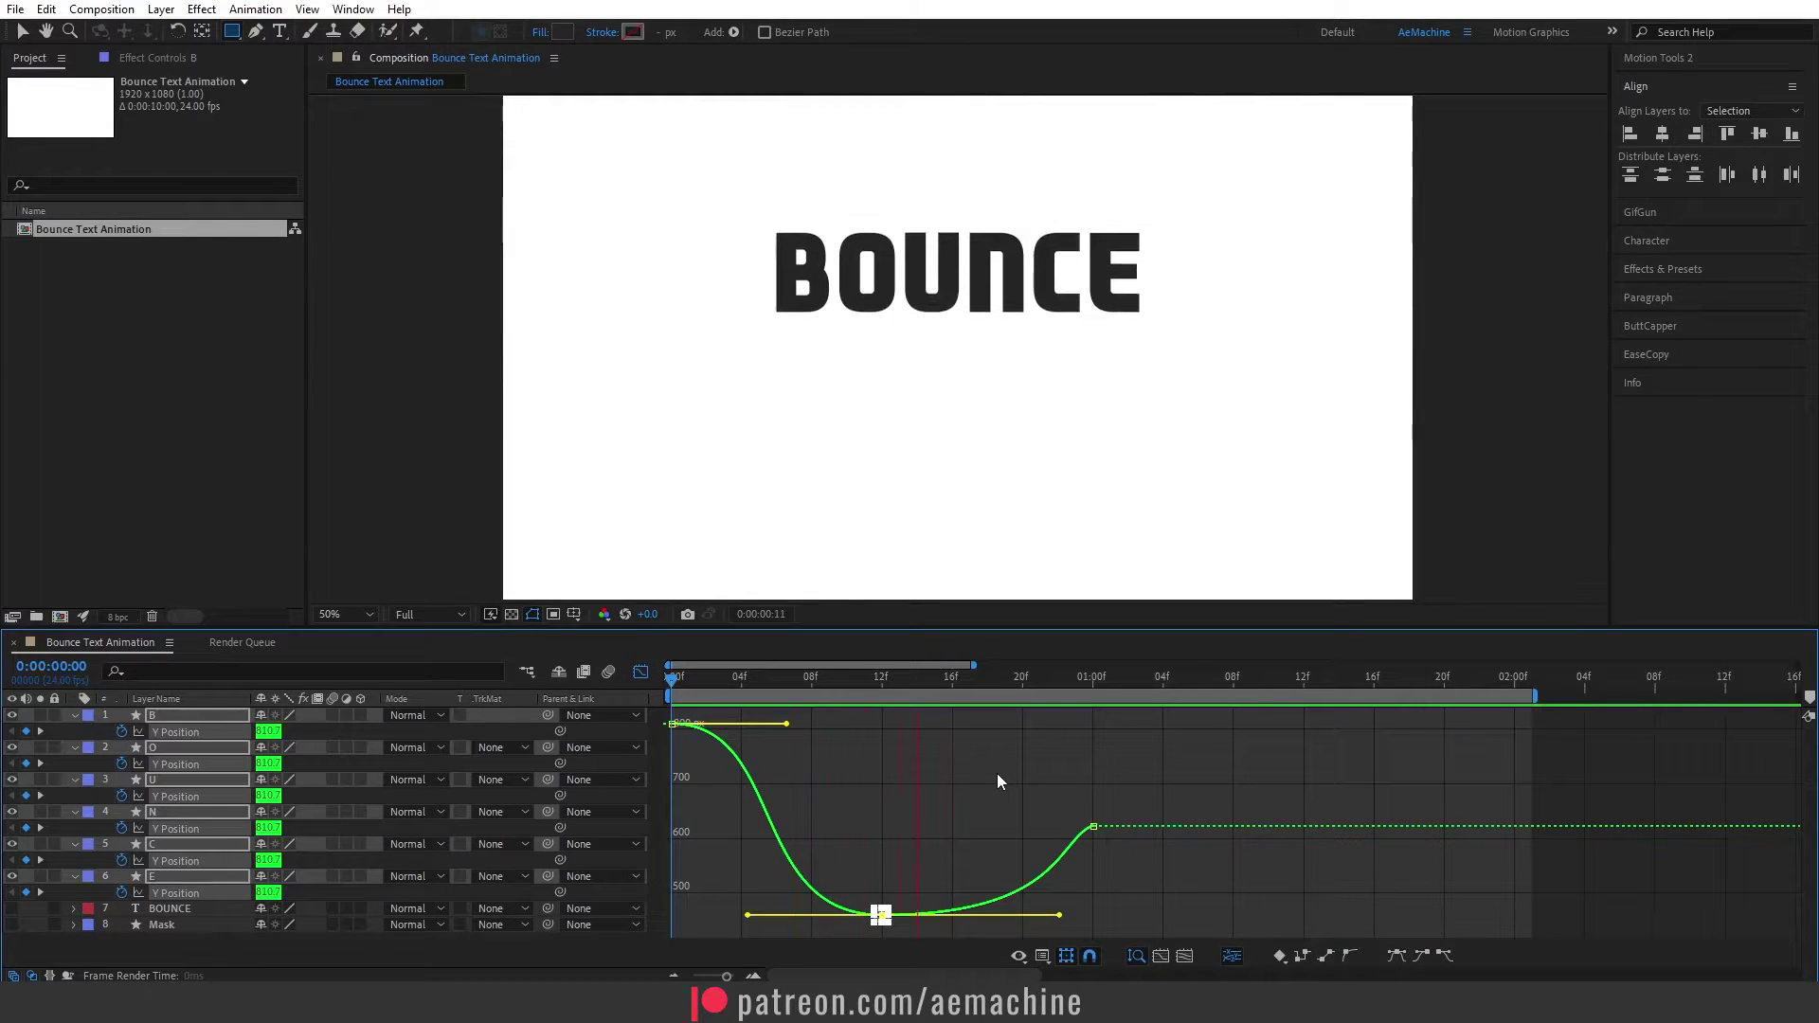
key(space)
drag(1057, 915, 1044, 915)
key(space)
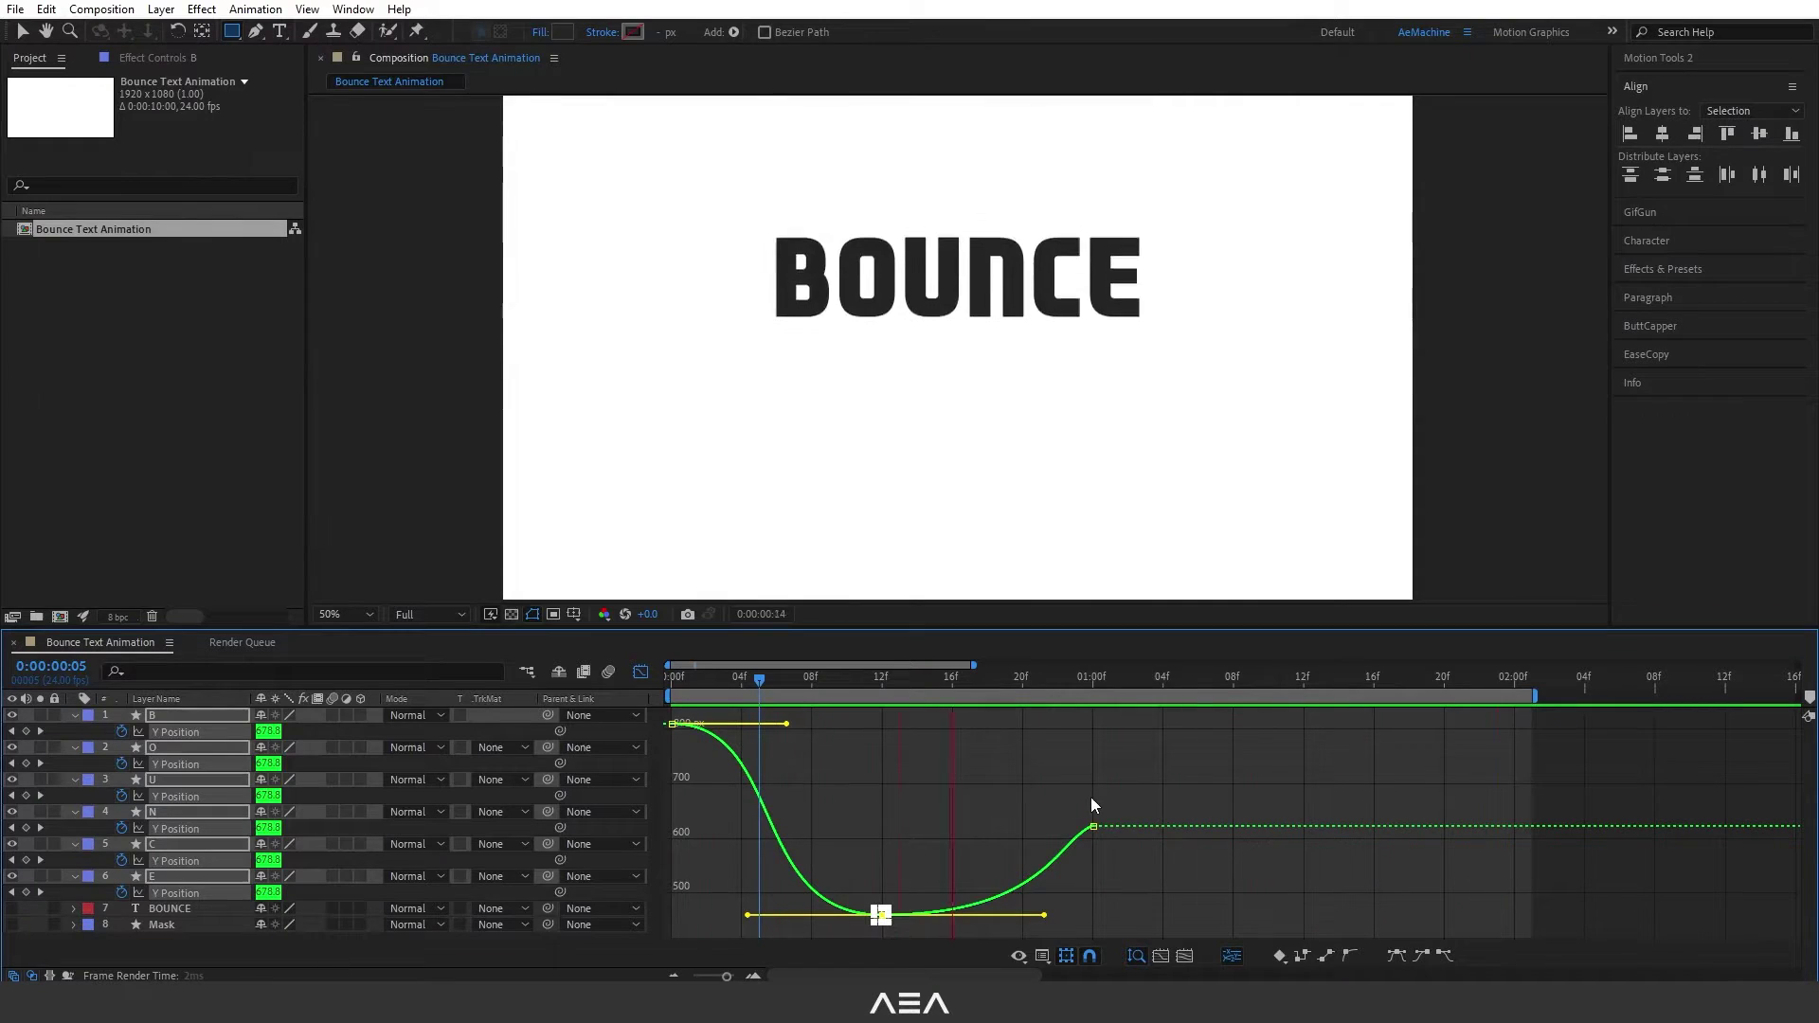
key(space)
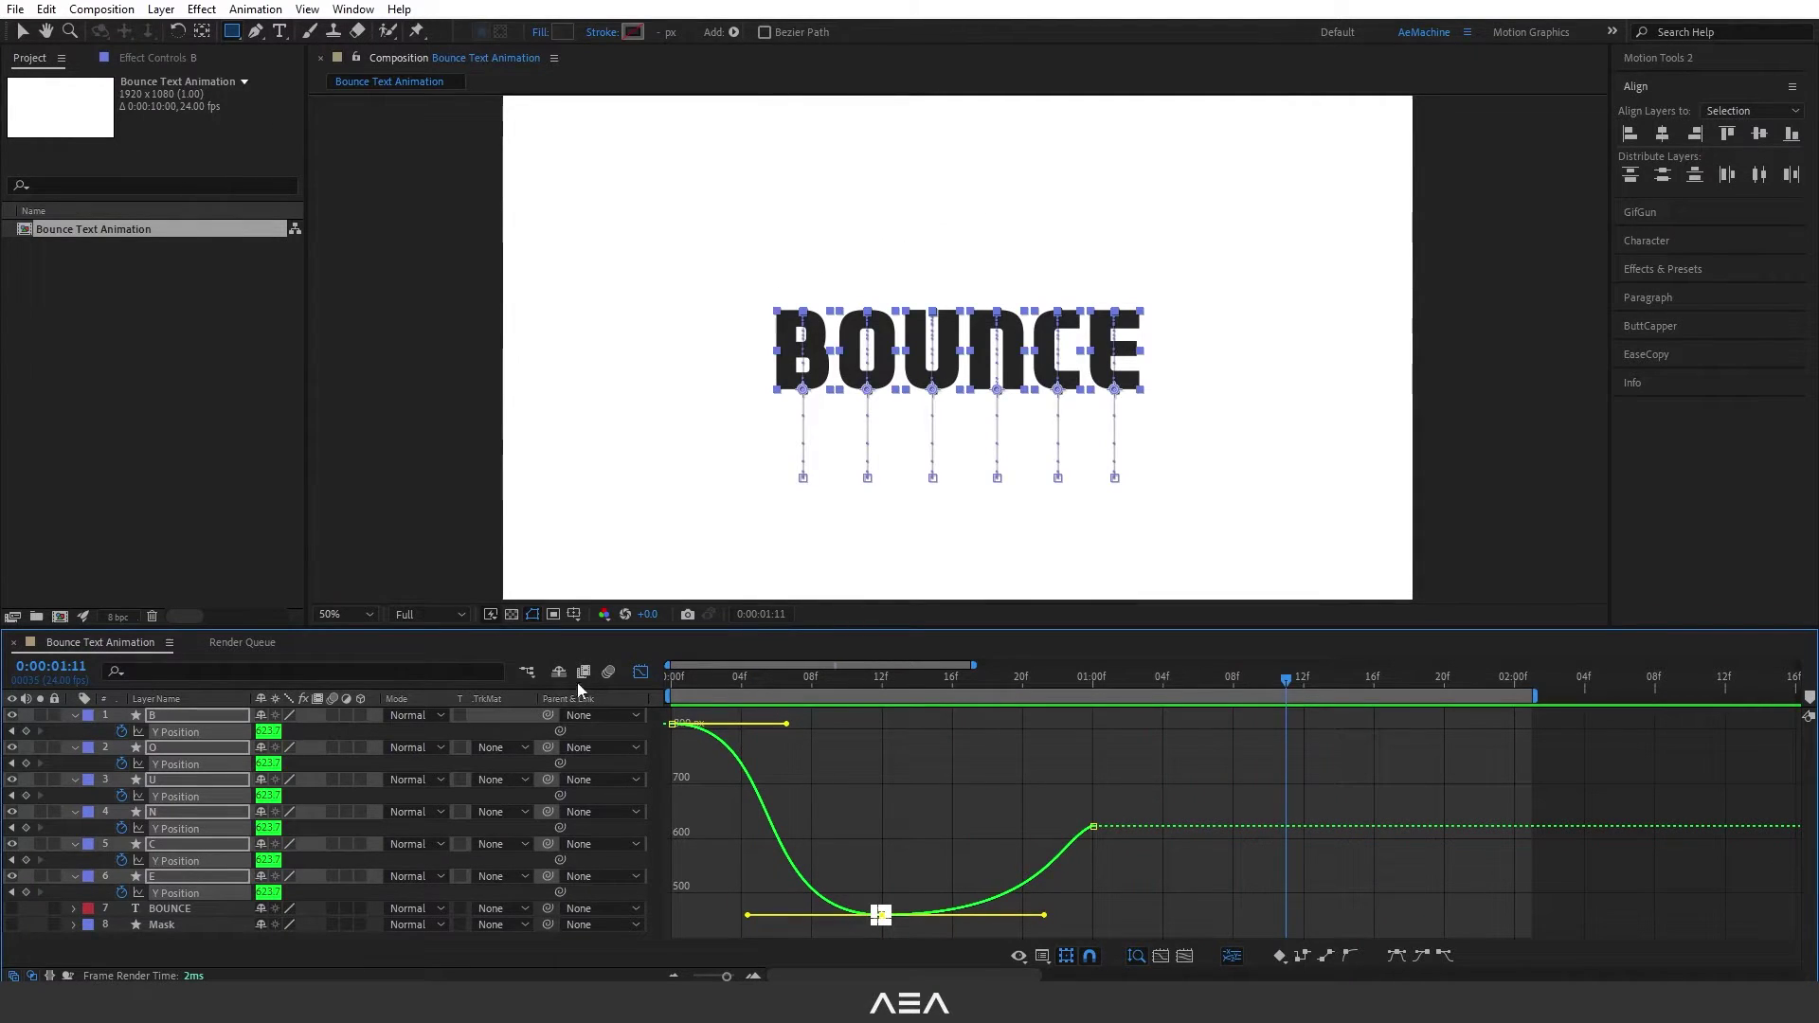
Step: Leave the Graph Editor, collapse the letter layers' properties and deselect everything
click(641, 673)
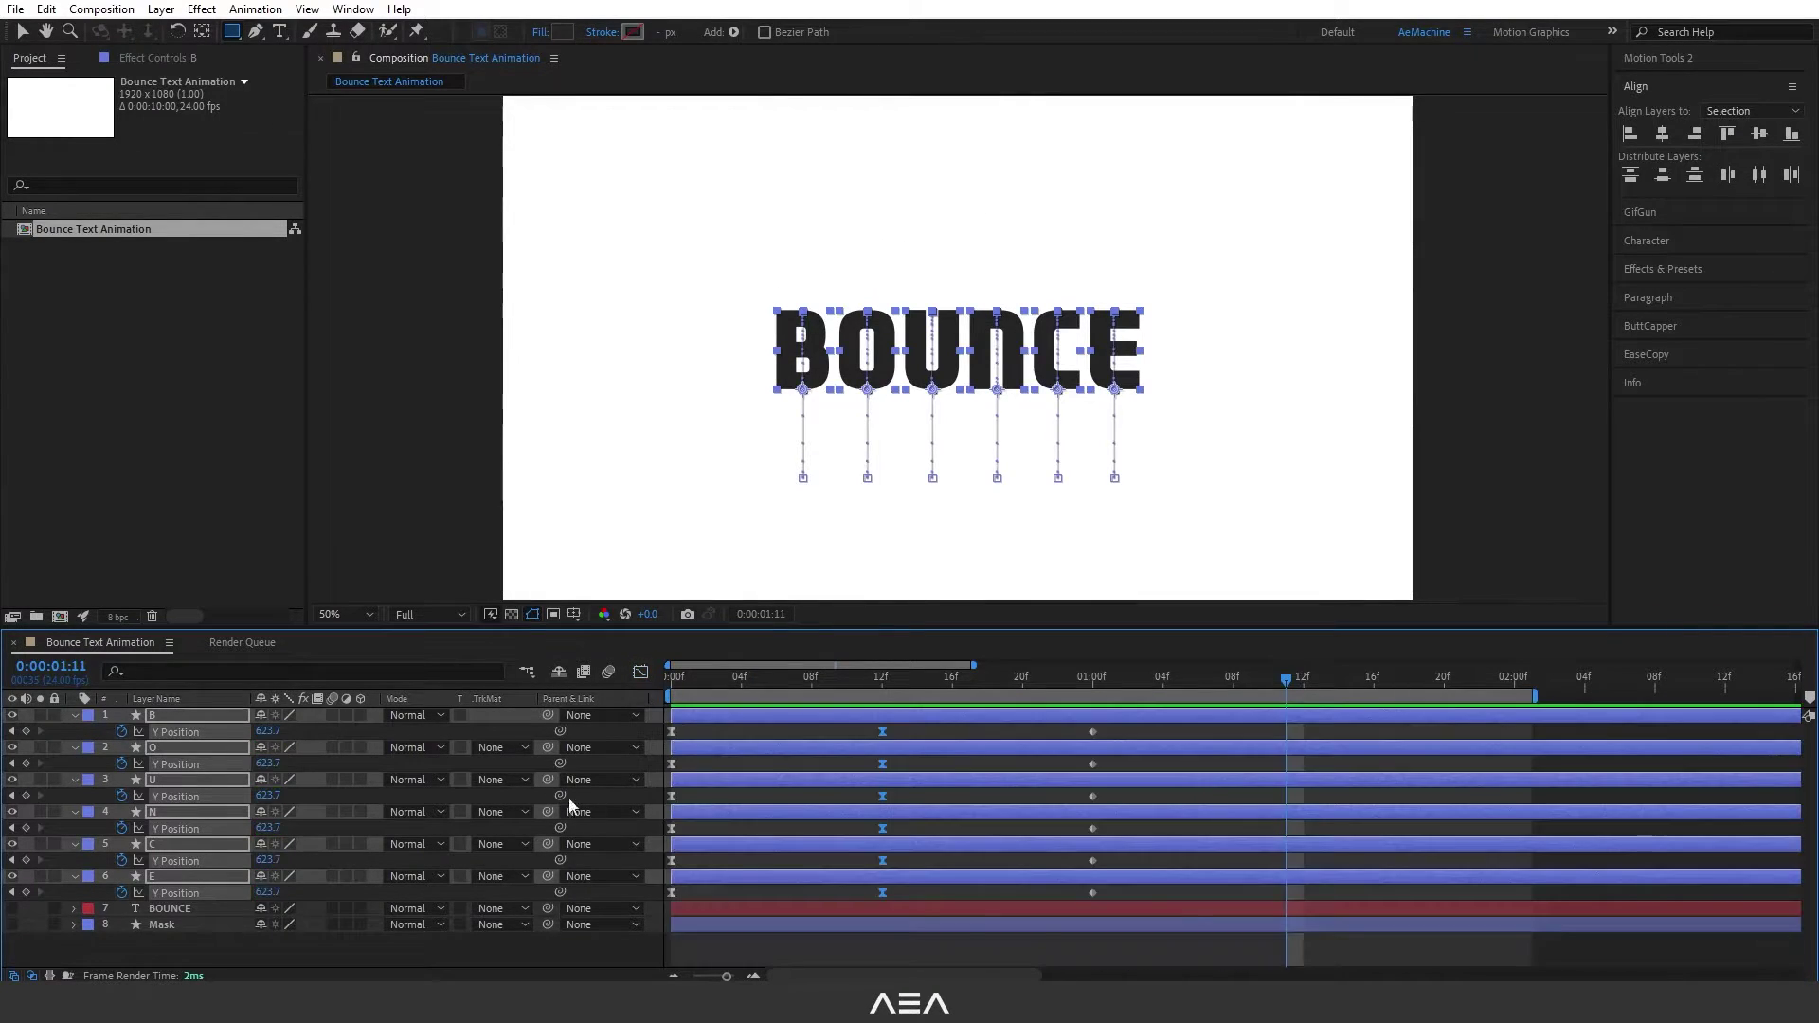
click(72, 716)
click(236, 889)
Step: Find the Set Matte effect and apply it to the B layer
click(172, 721)
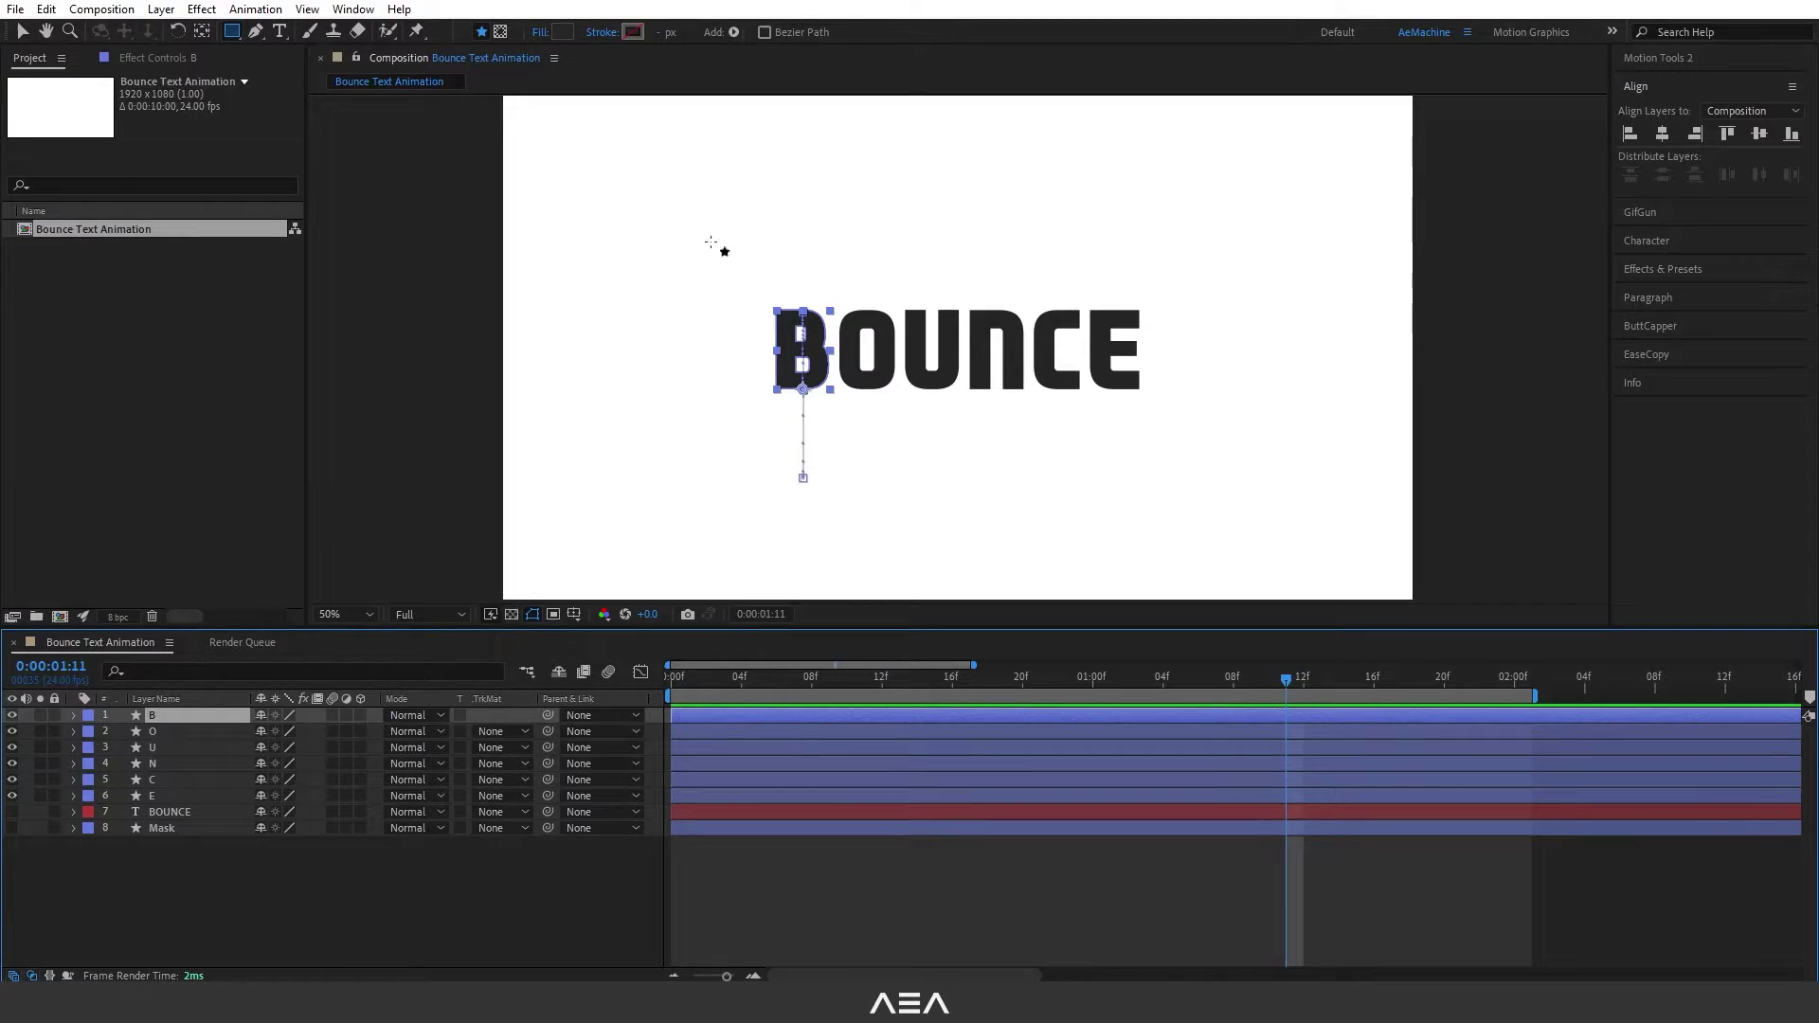
click(353, 9)
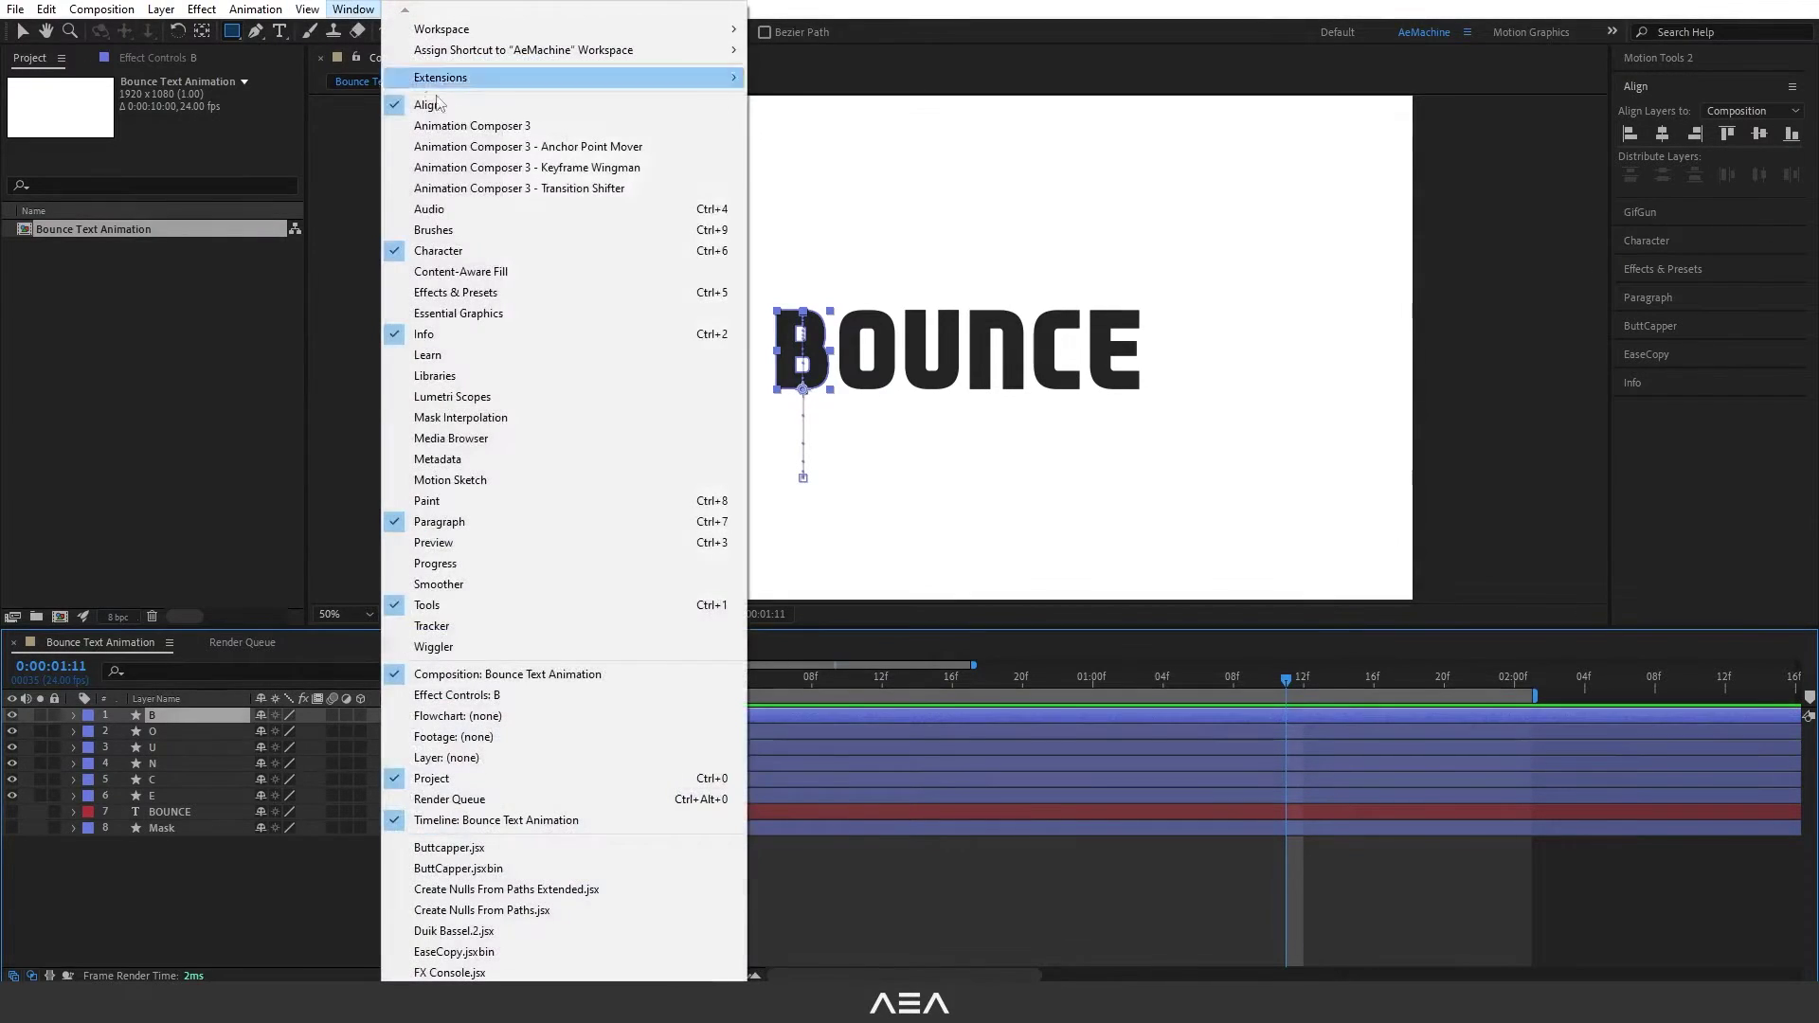
click(437, 293)
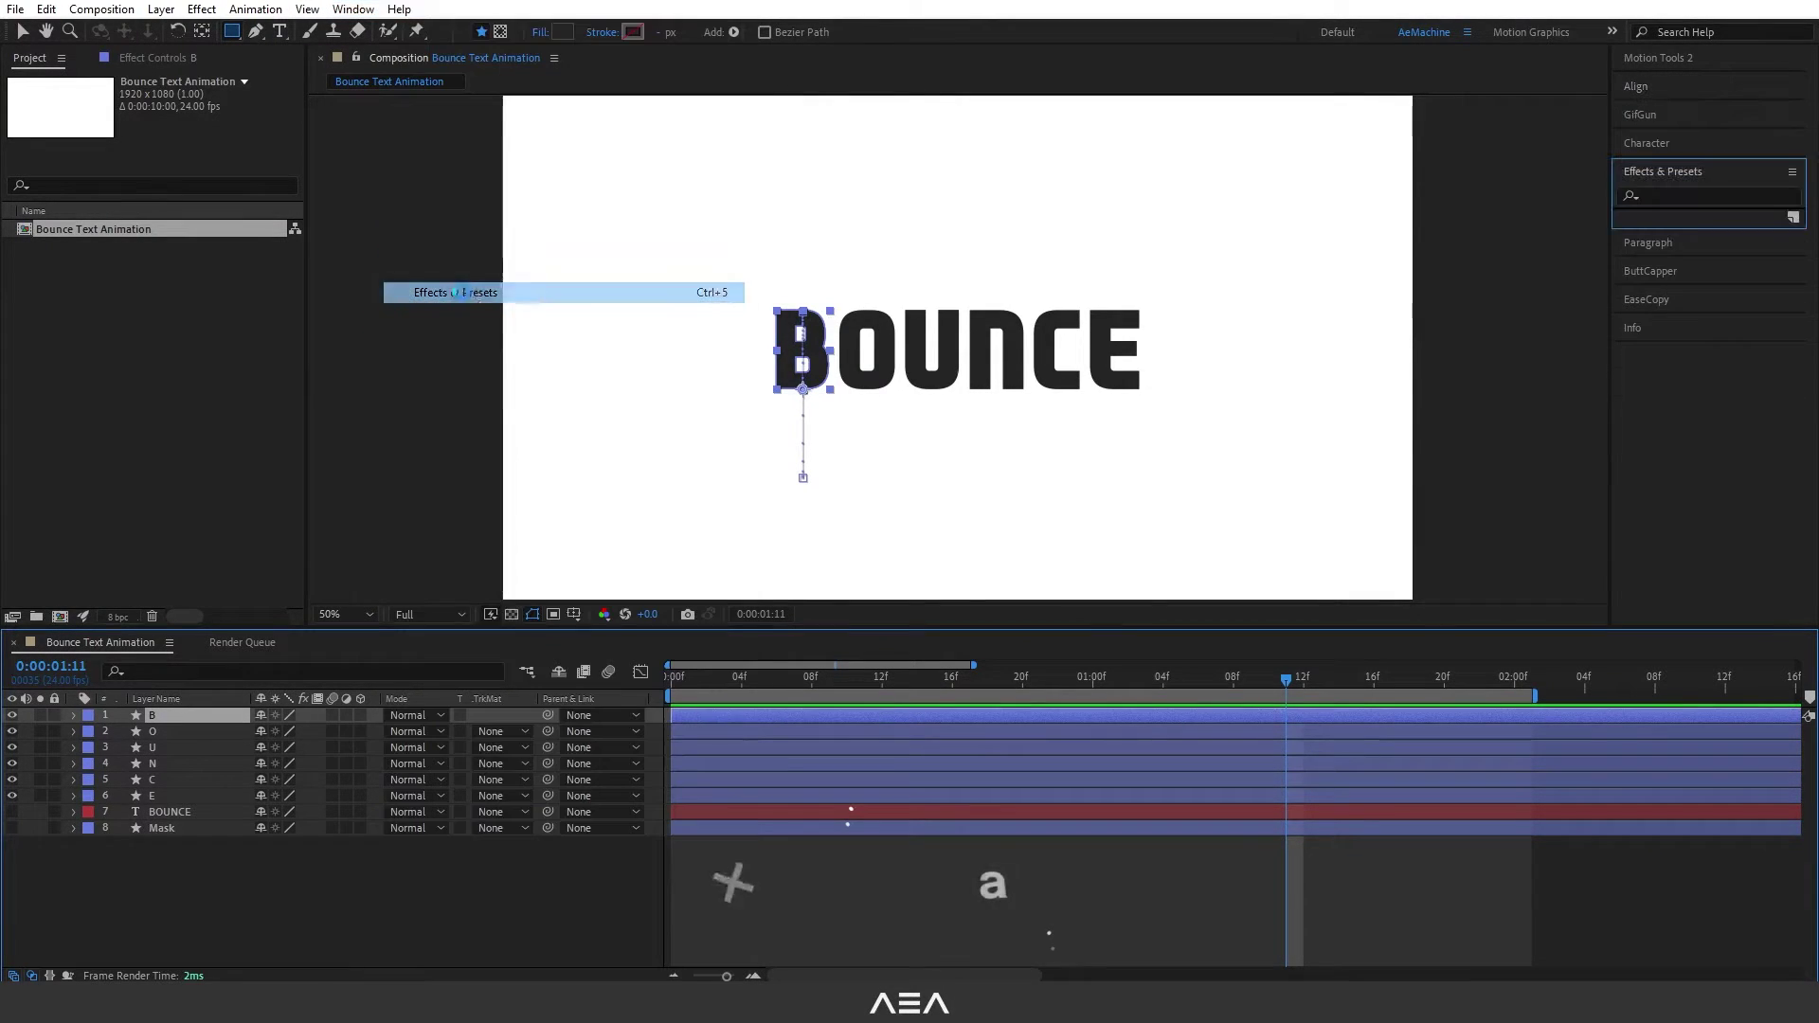
click(1658, 196)
text(set)
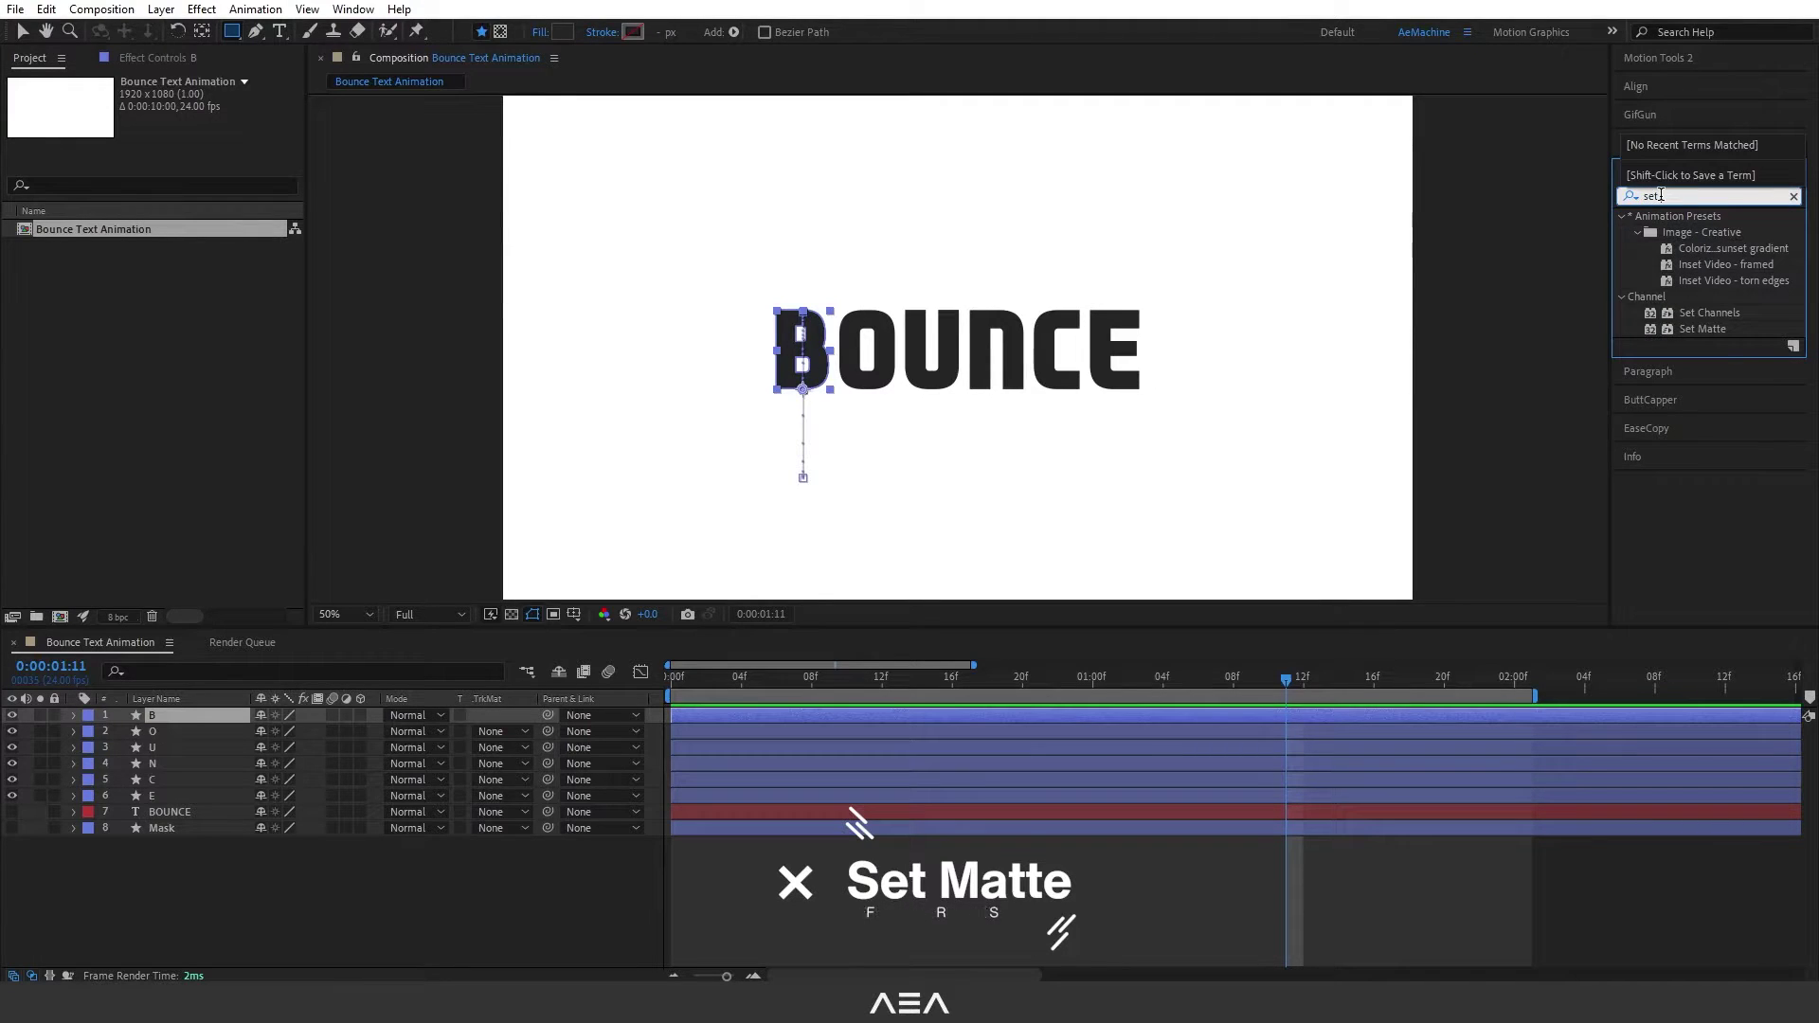
double_click(1702, 329)
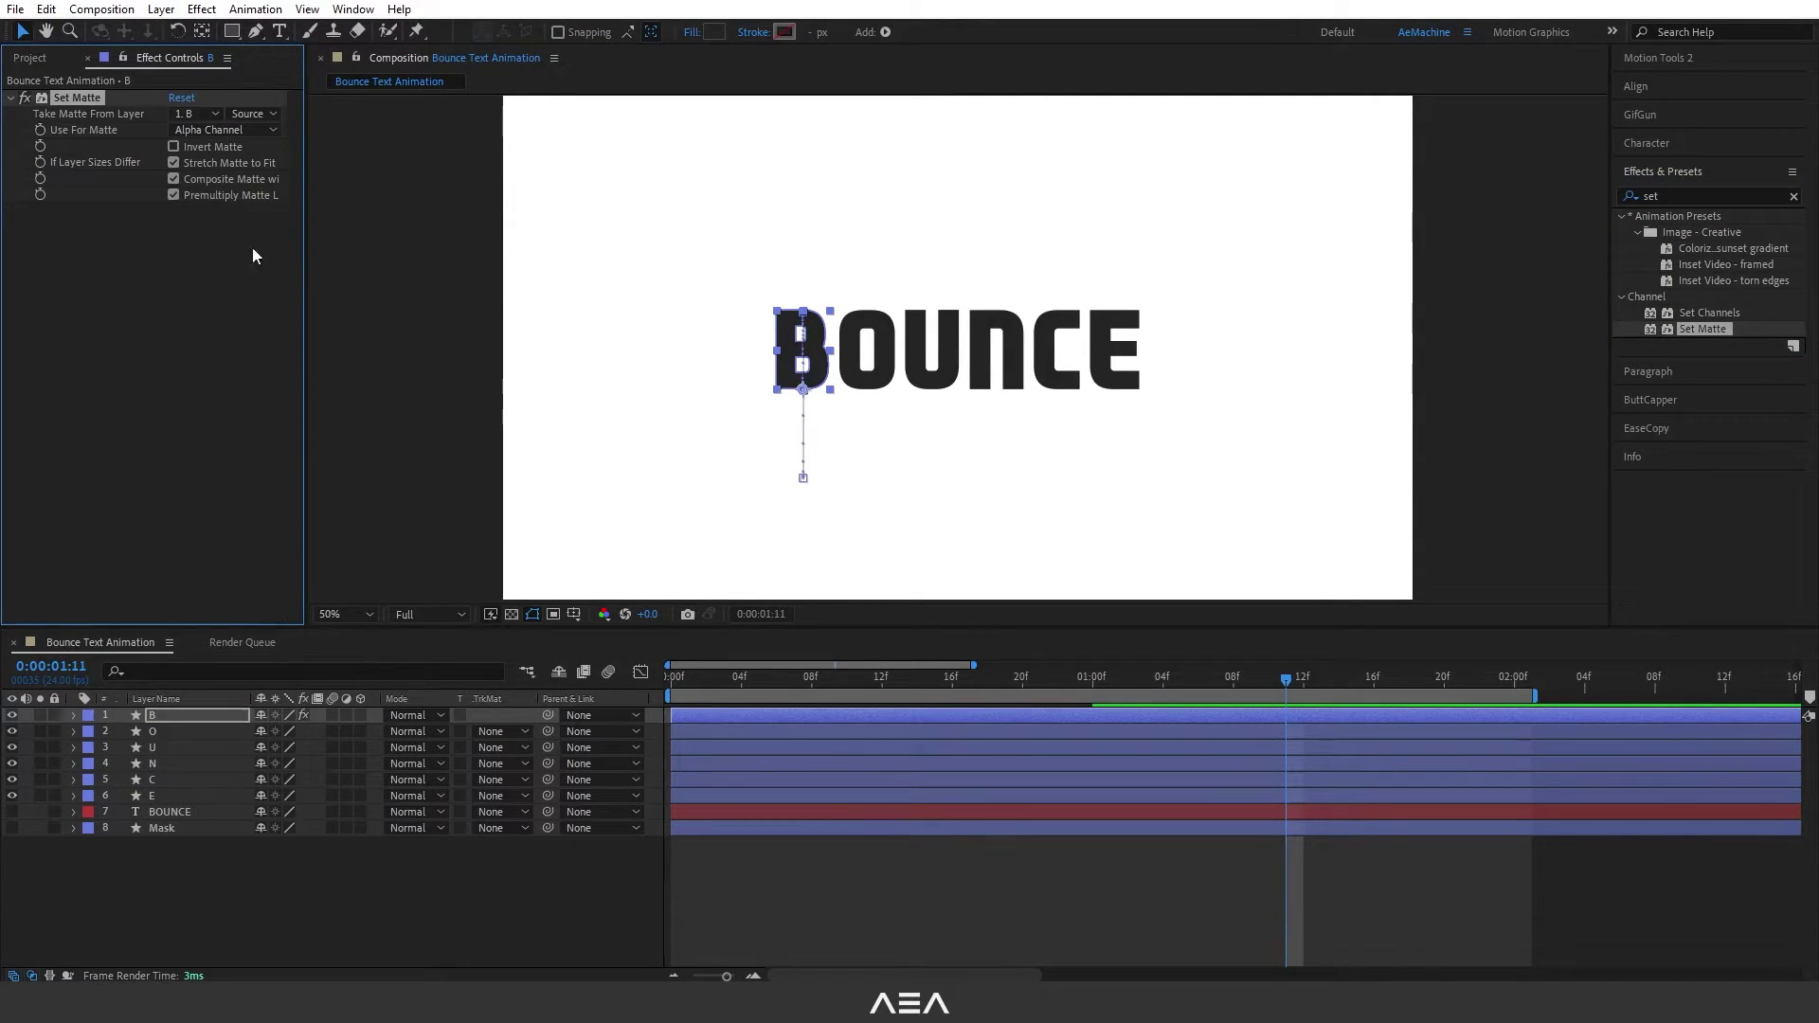
Step: Set B's Set Matte to take its matte from the Mask layer, invert the matte and scrub to check it
click(199, 113)
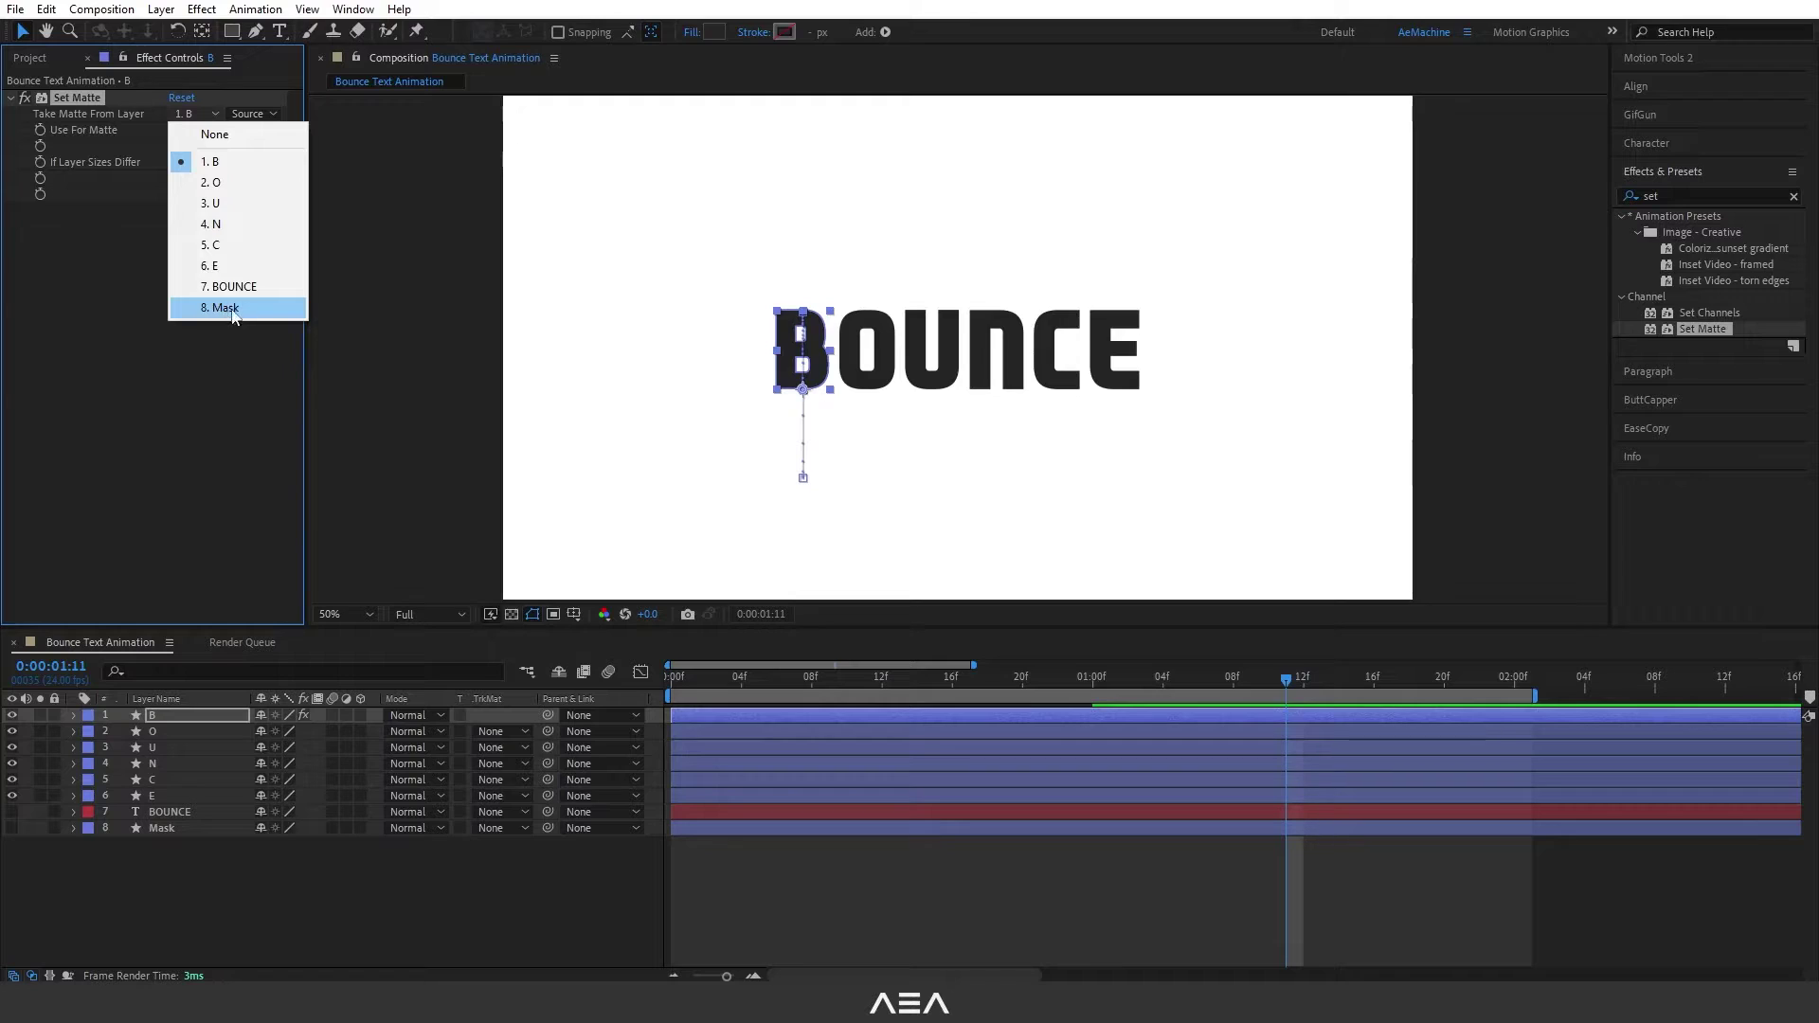
click(225, 308)
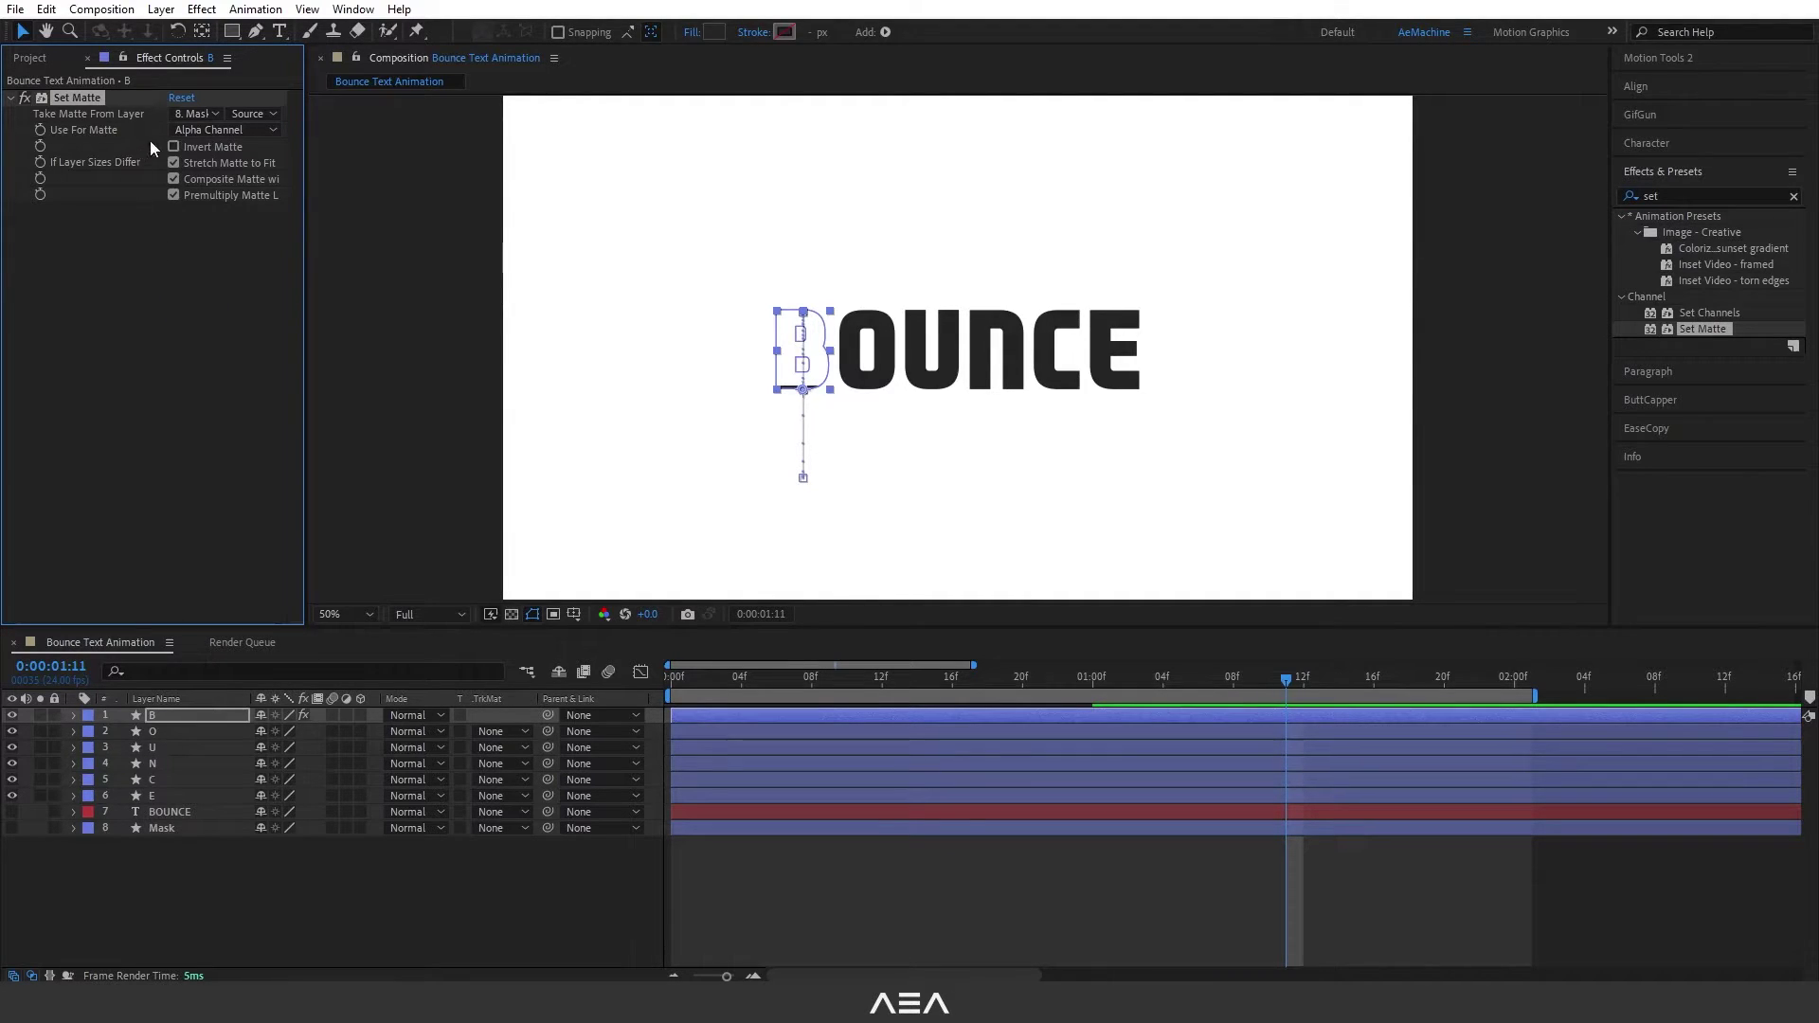
click(204, 150)
click(316, 870)
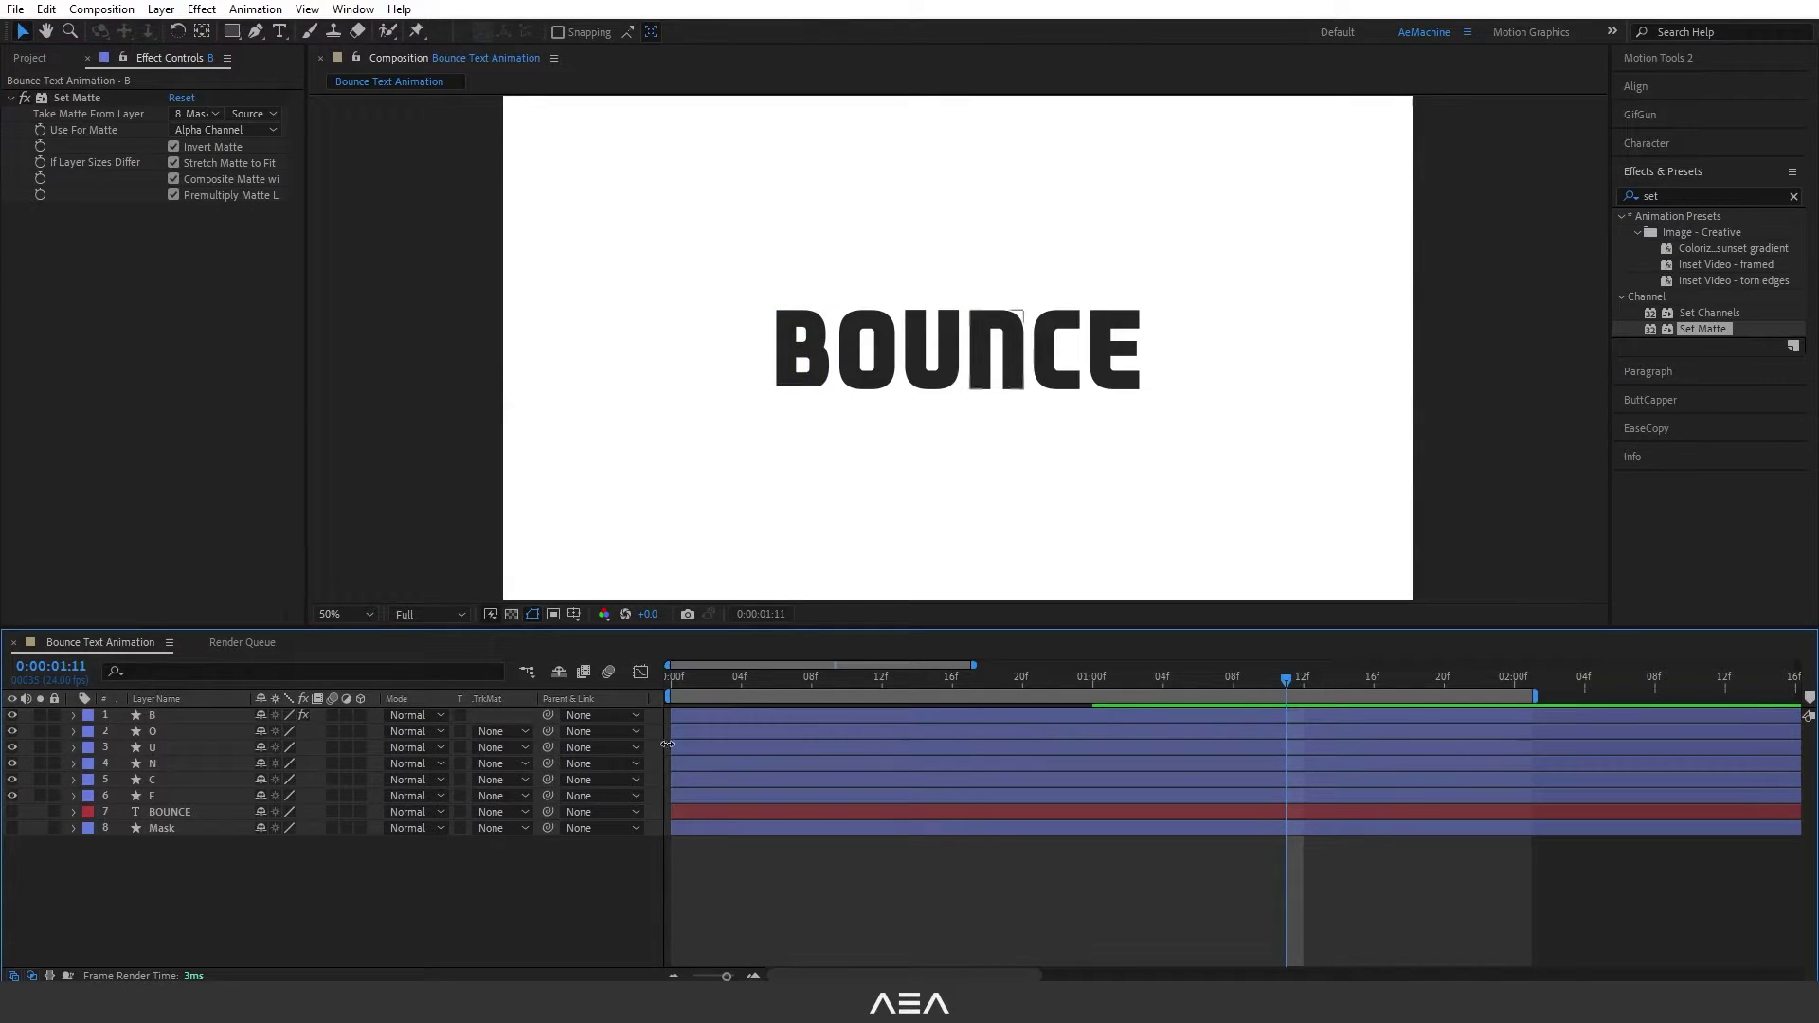
drag(1276, 680, 1285, 717)
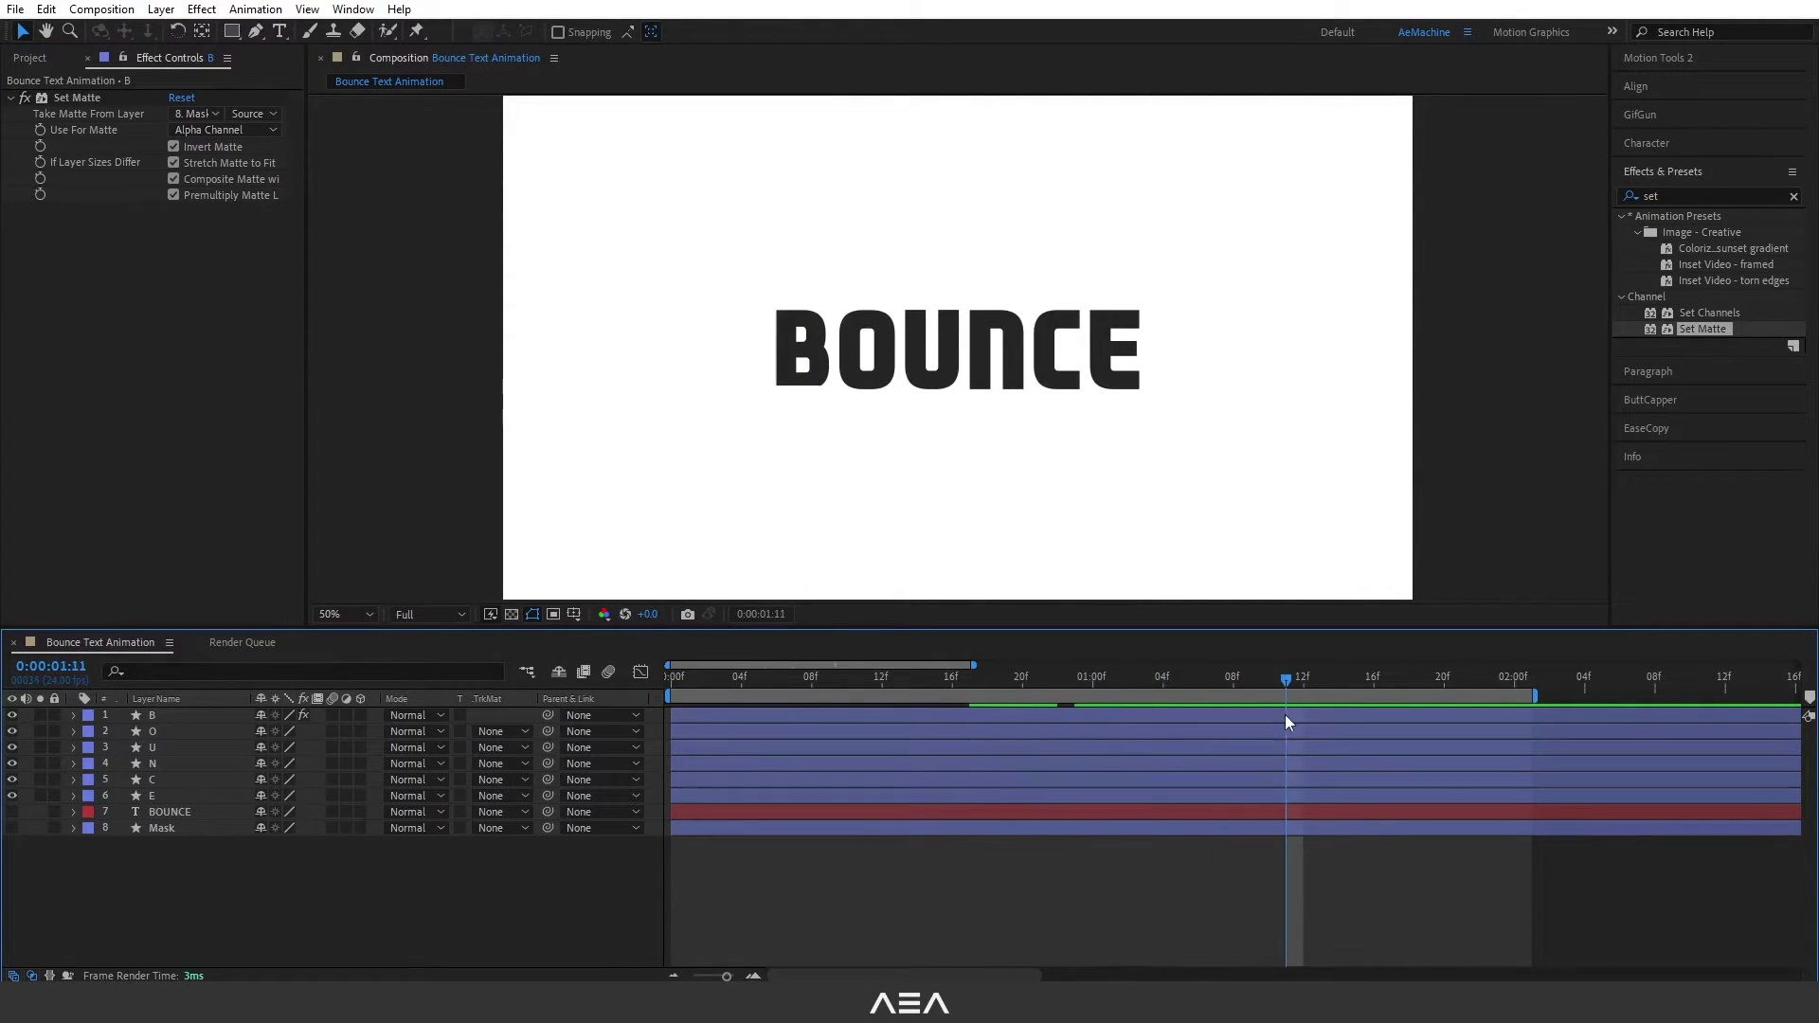
Step: Show the Mask layer and nudge its rectangle slightly up toward the bottom edge of the BOUNCE letters
click(12, 830)
click(828, 443)
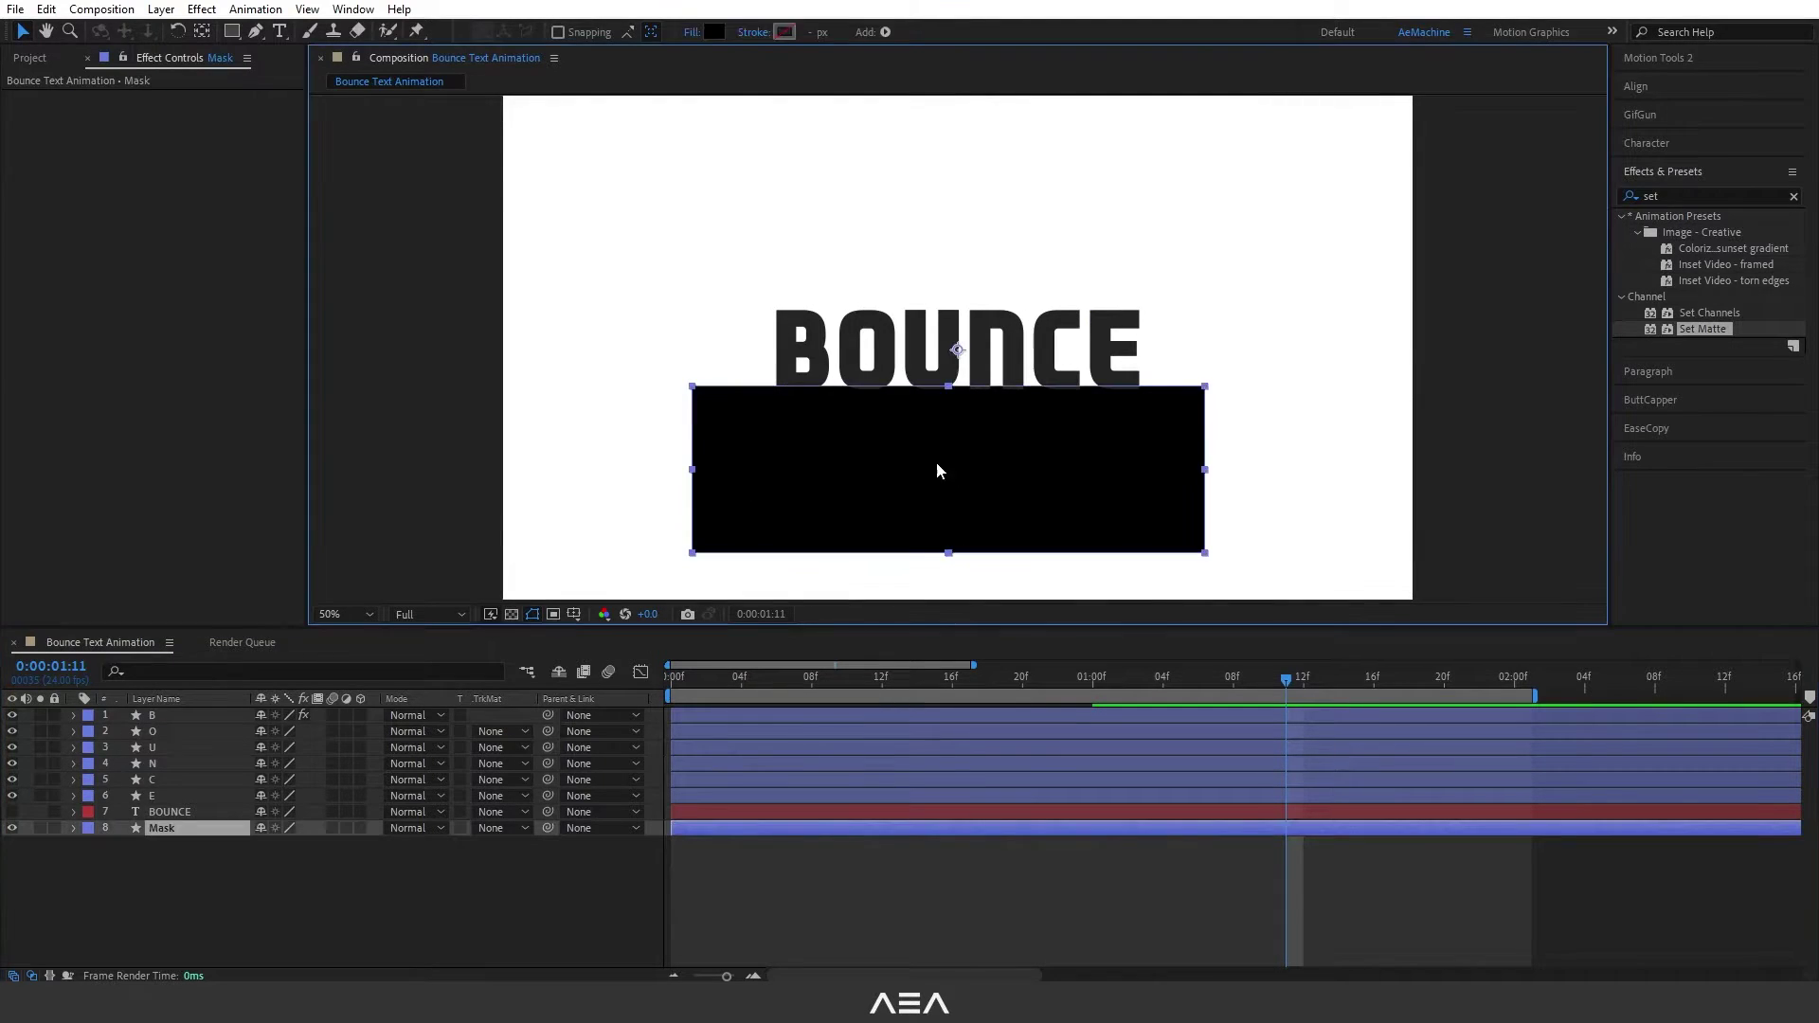
scroll(911, 456, up, 2)
drag(953, 424, 967, 340)
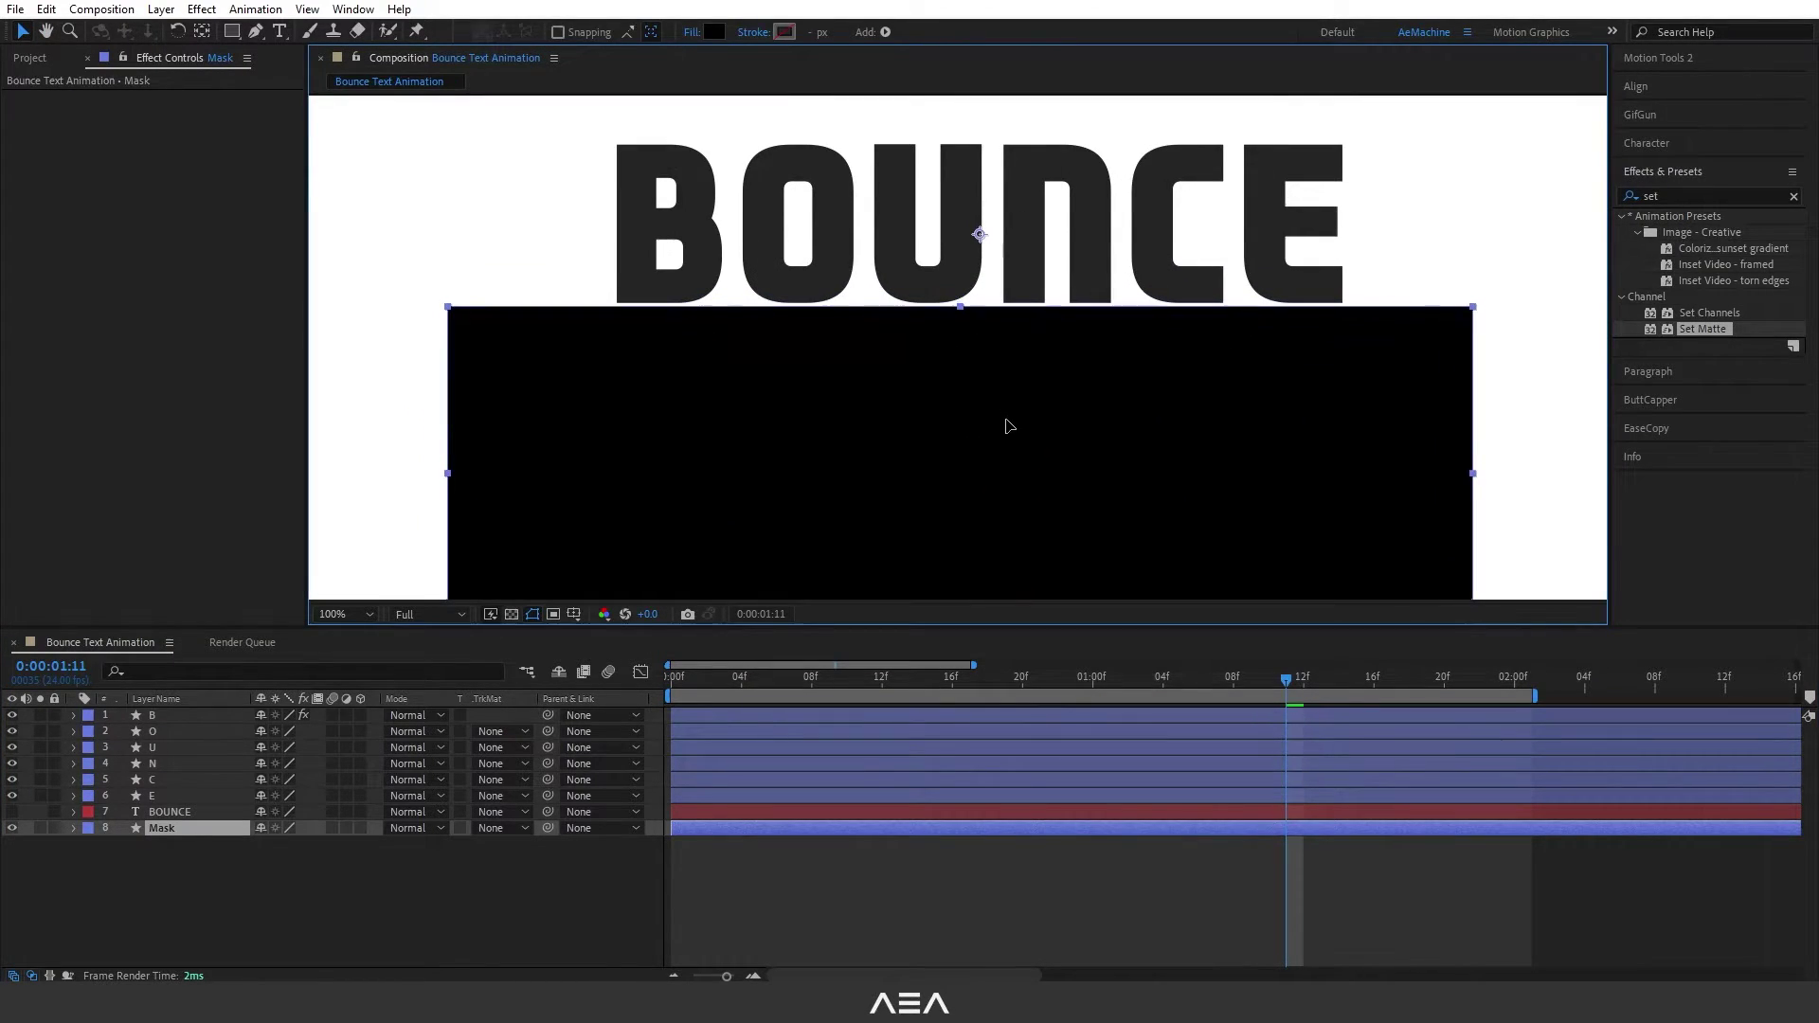
key(Return)
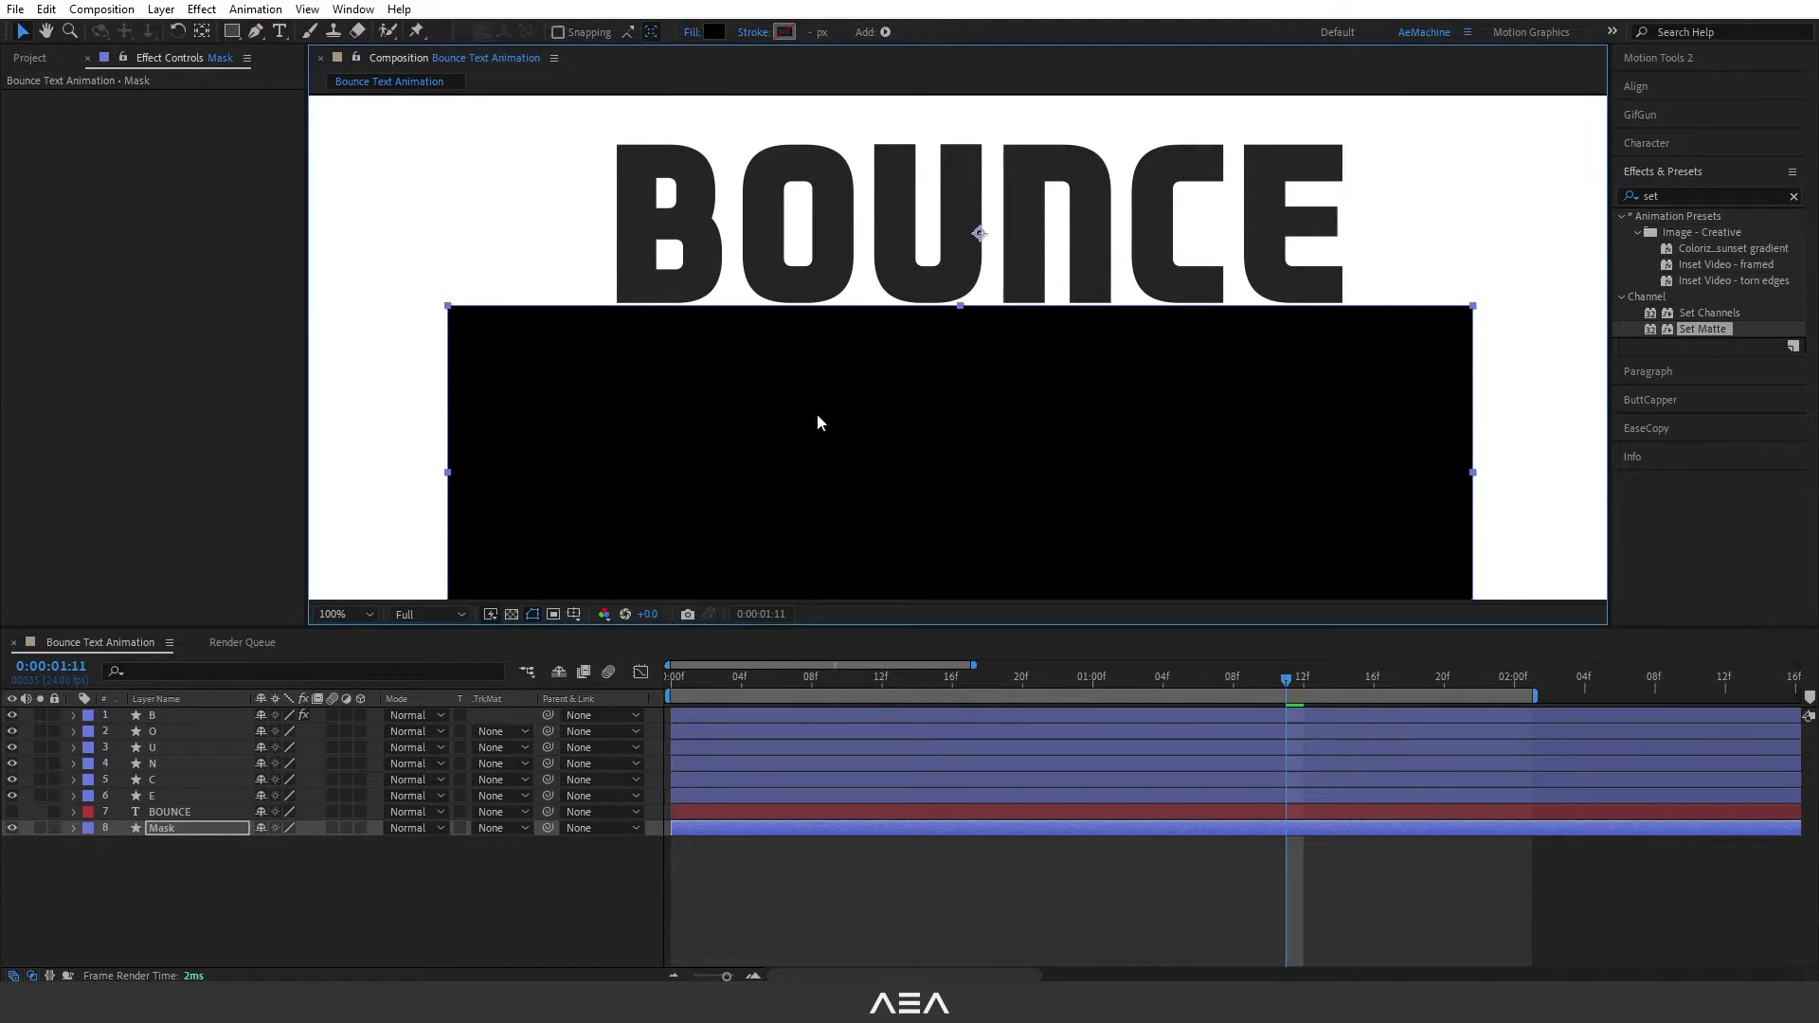
scroll(940, 351, down, 3)
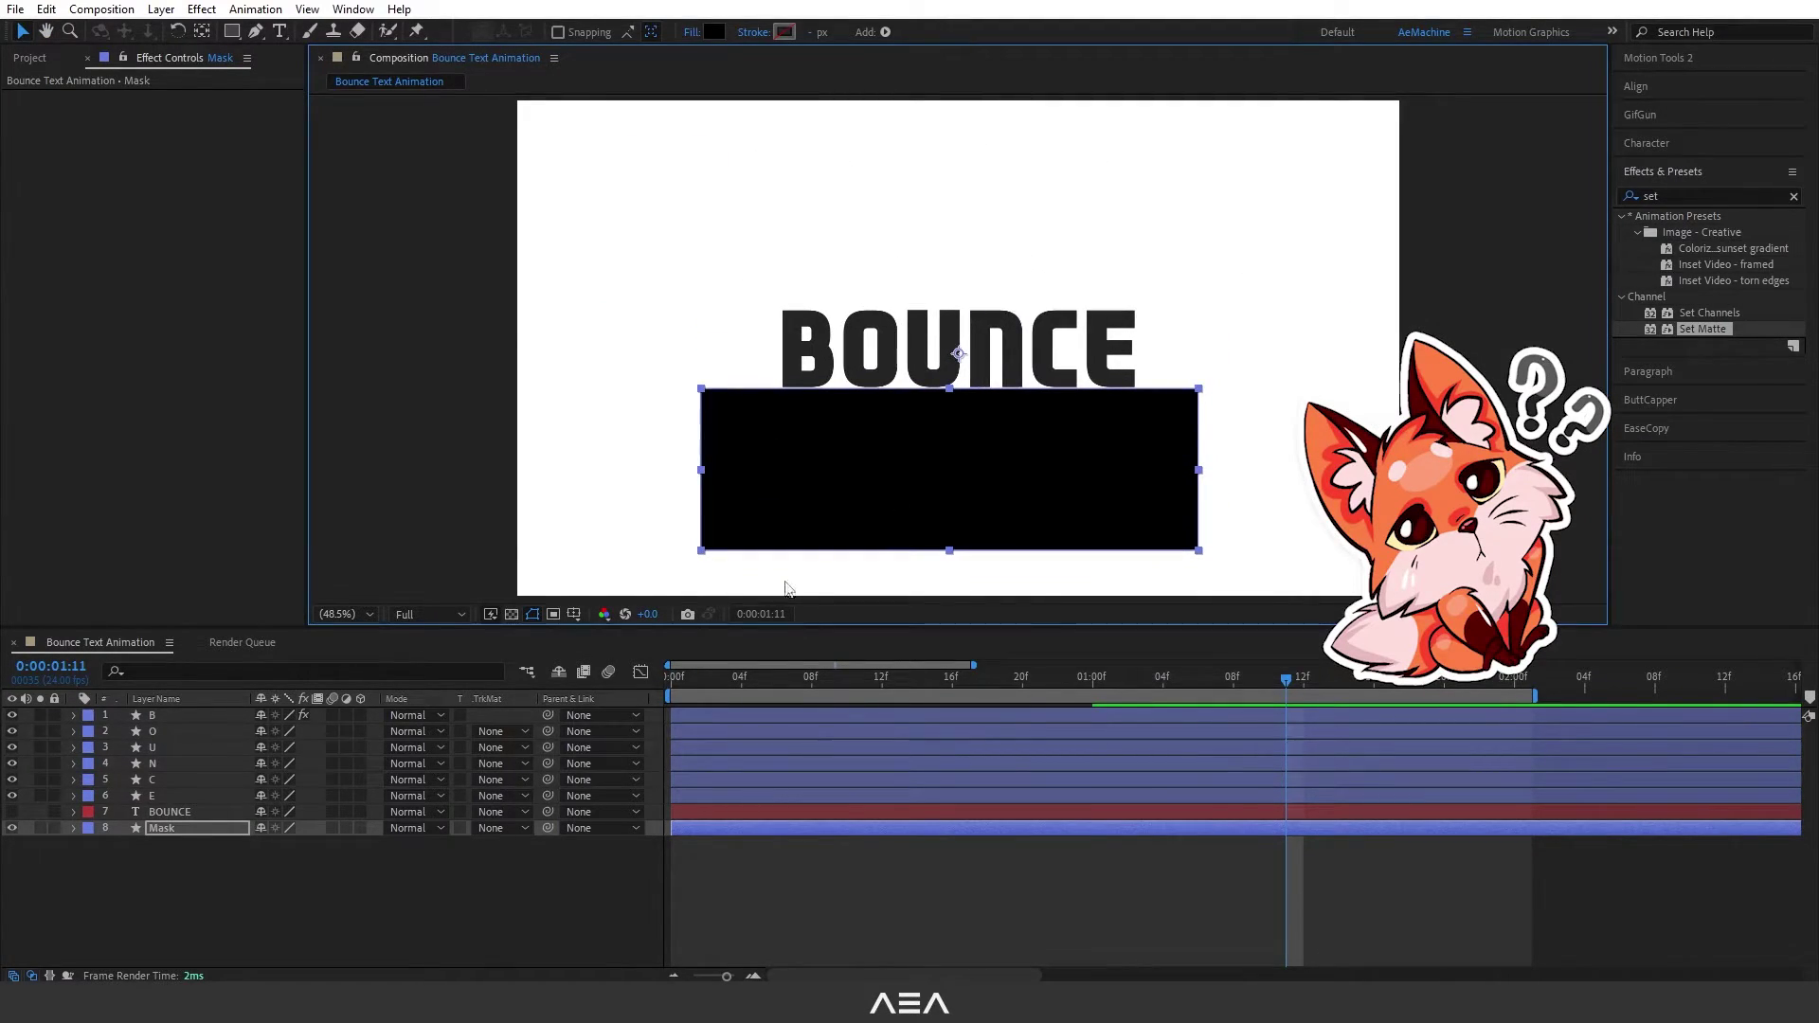
Step: Preview the letter animation with the Mask rectangle visible
click(595, 877)
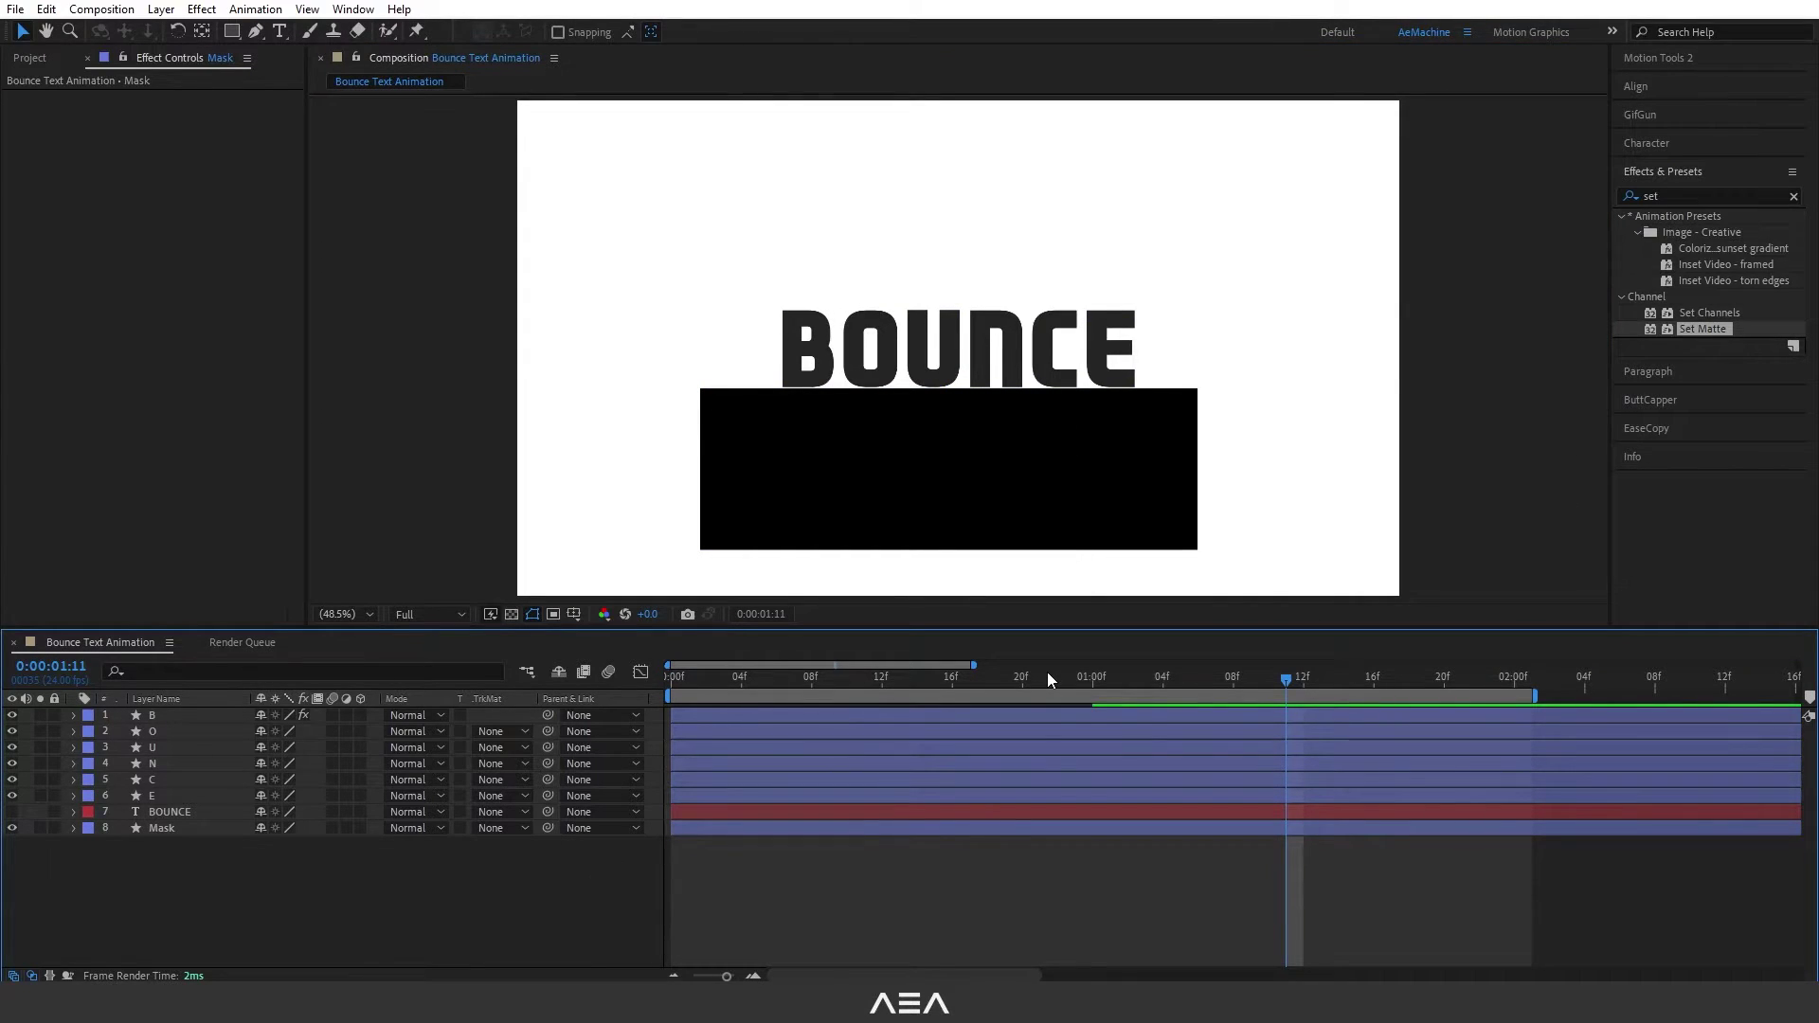
click(1048, 674)
key(space)
key(space)
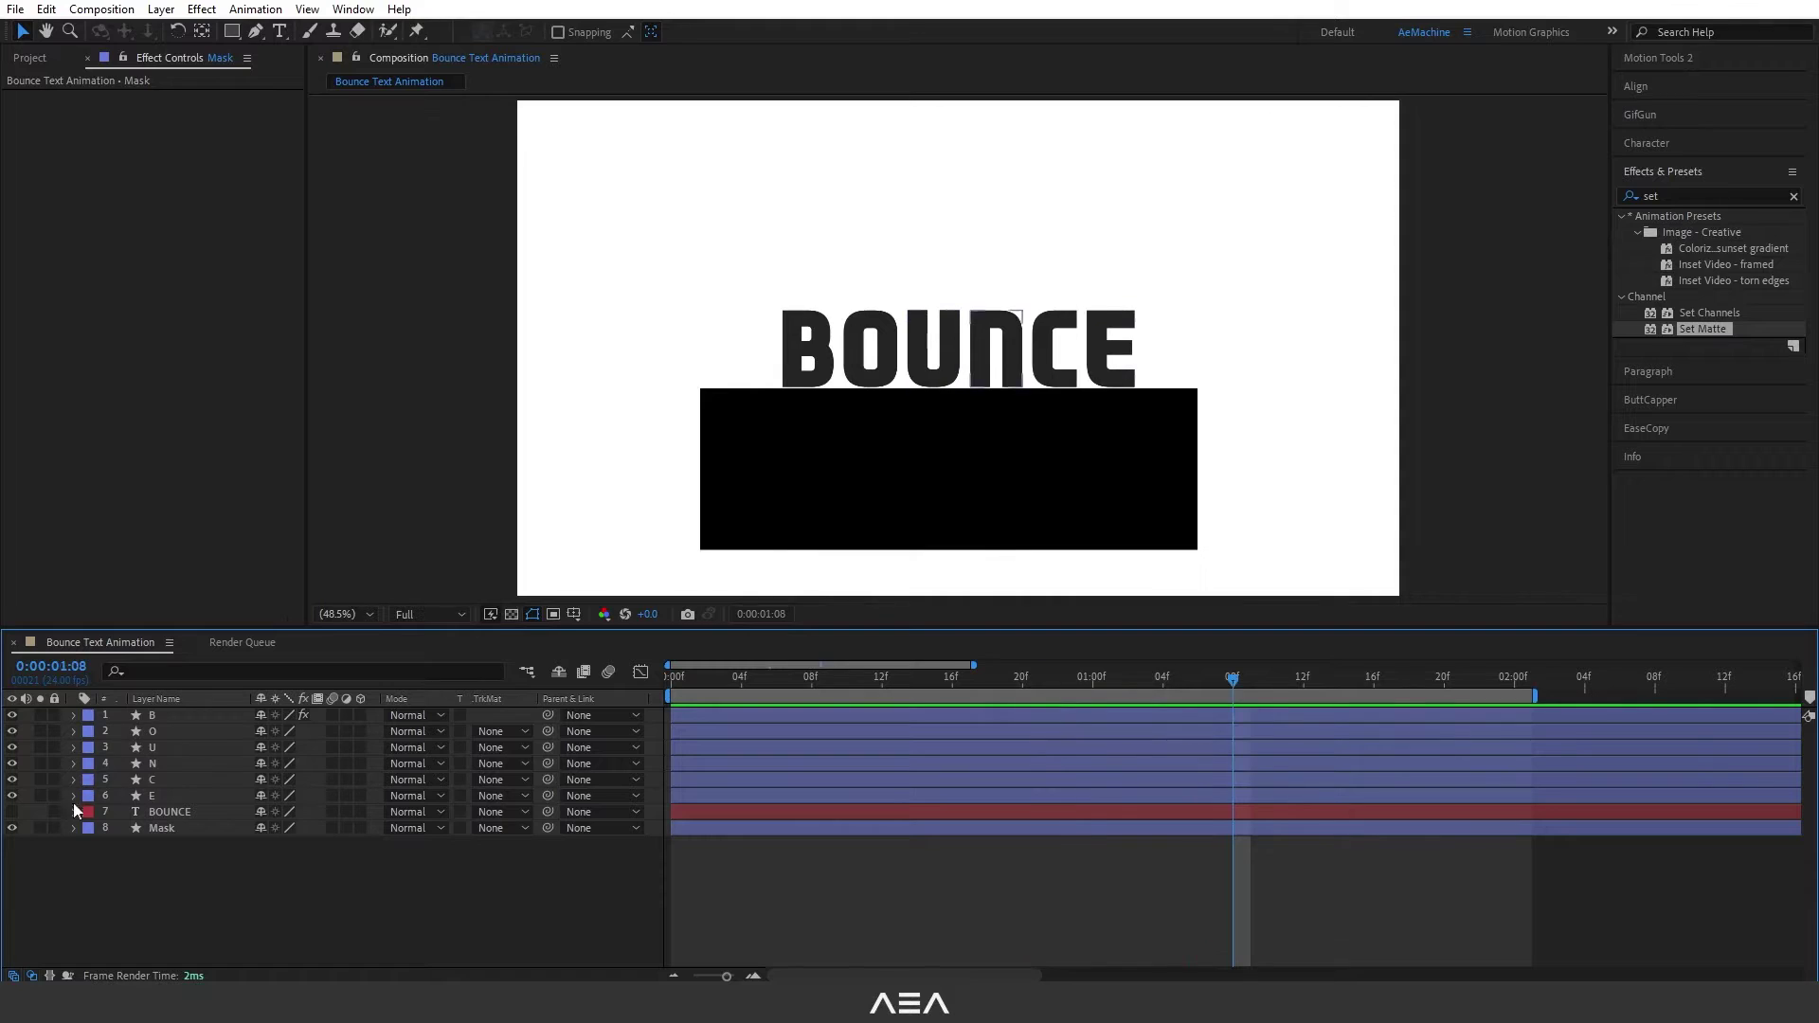
Step: Hide the Mask layer and copy B's Set Matte effect to the O, U, N, C and E layers
click(12, 828)
click(151, 715)
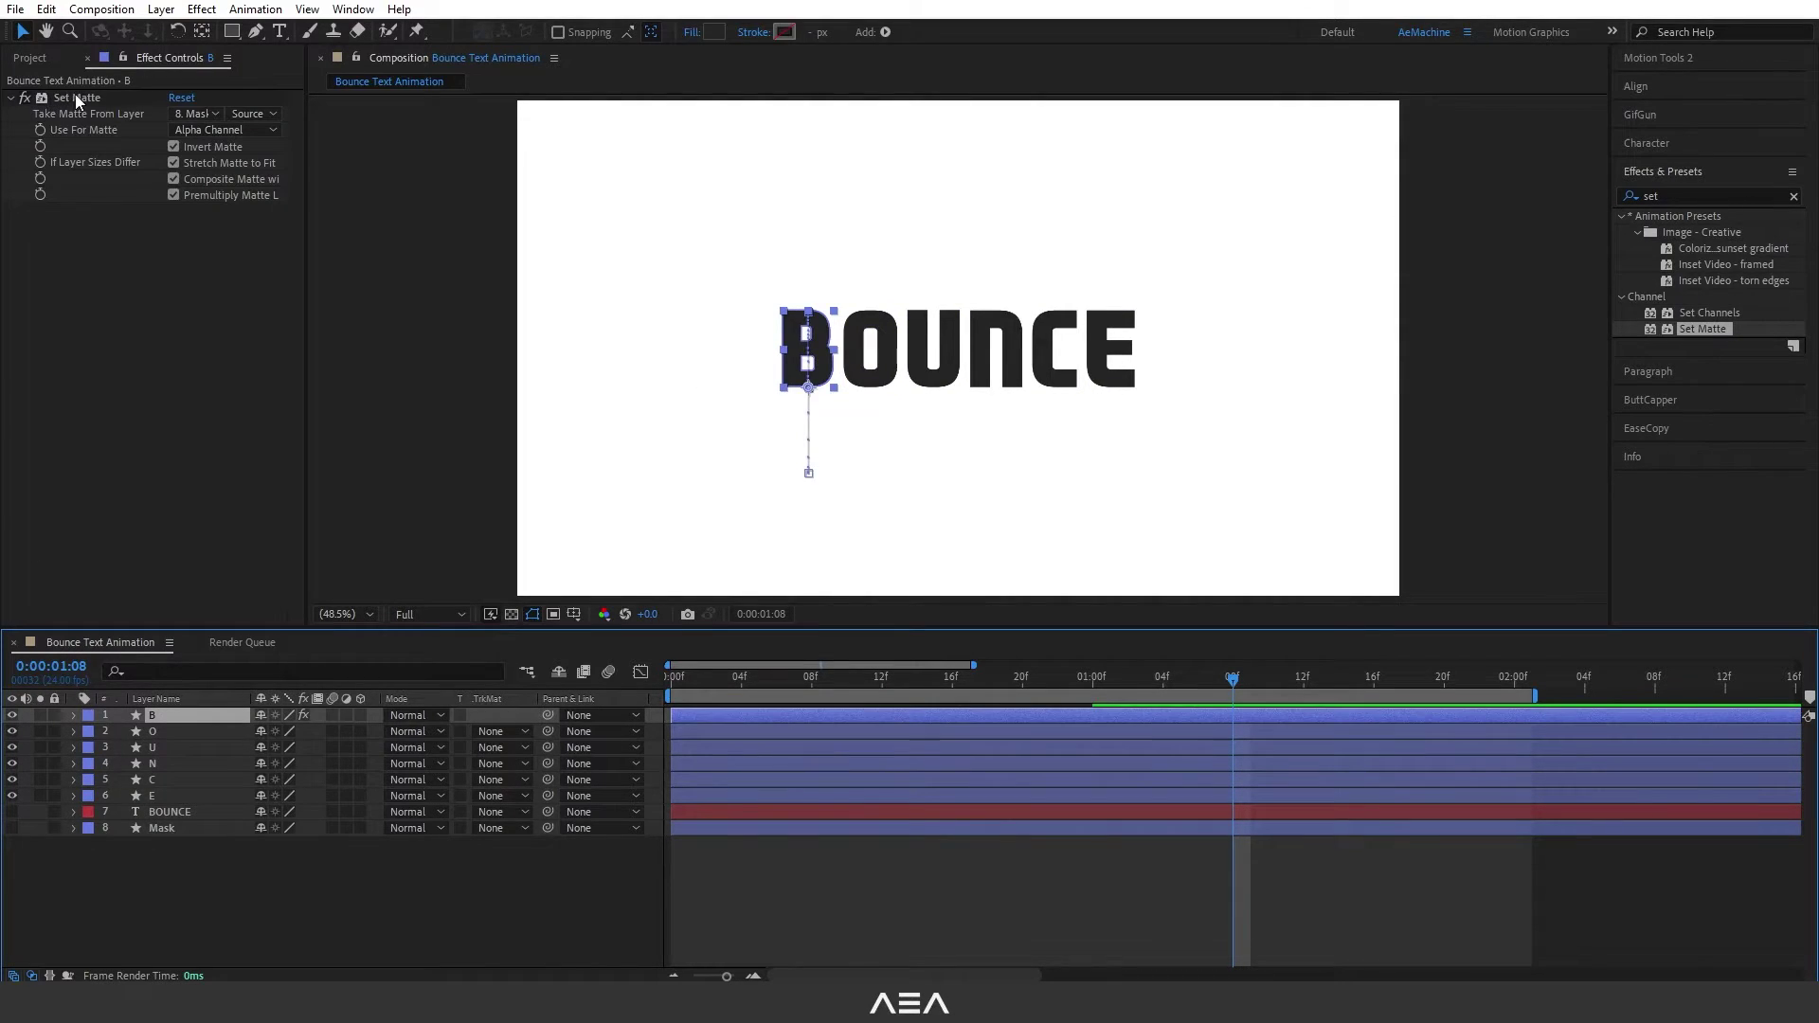
click(76, 97)
key(ctrl+c)
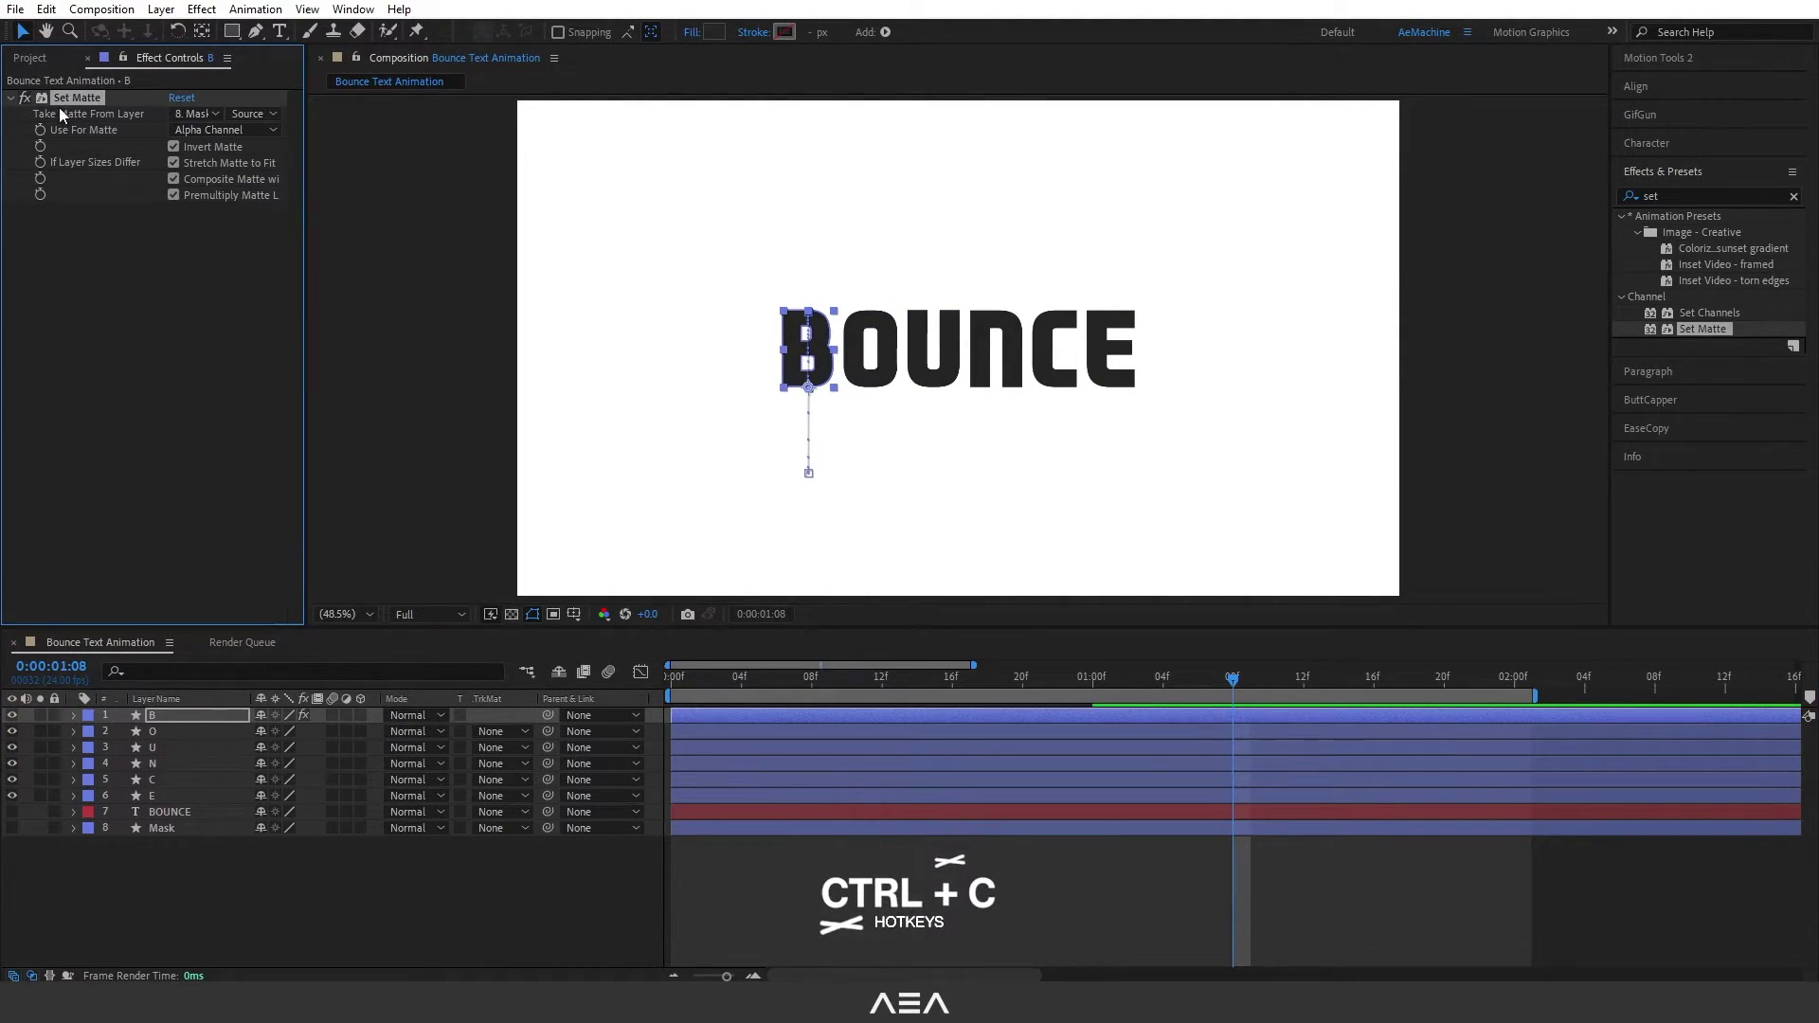
click(157, 731)
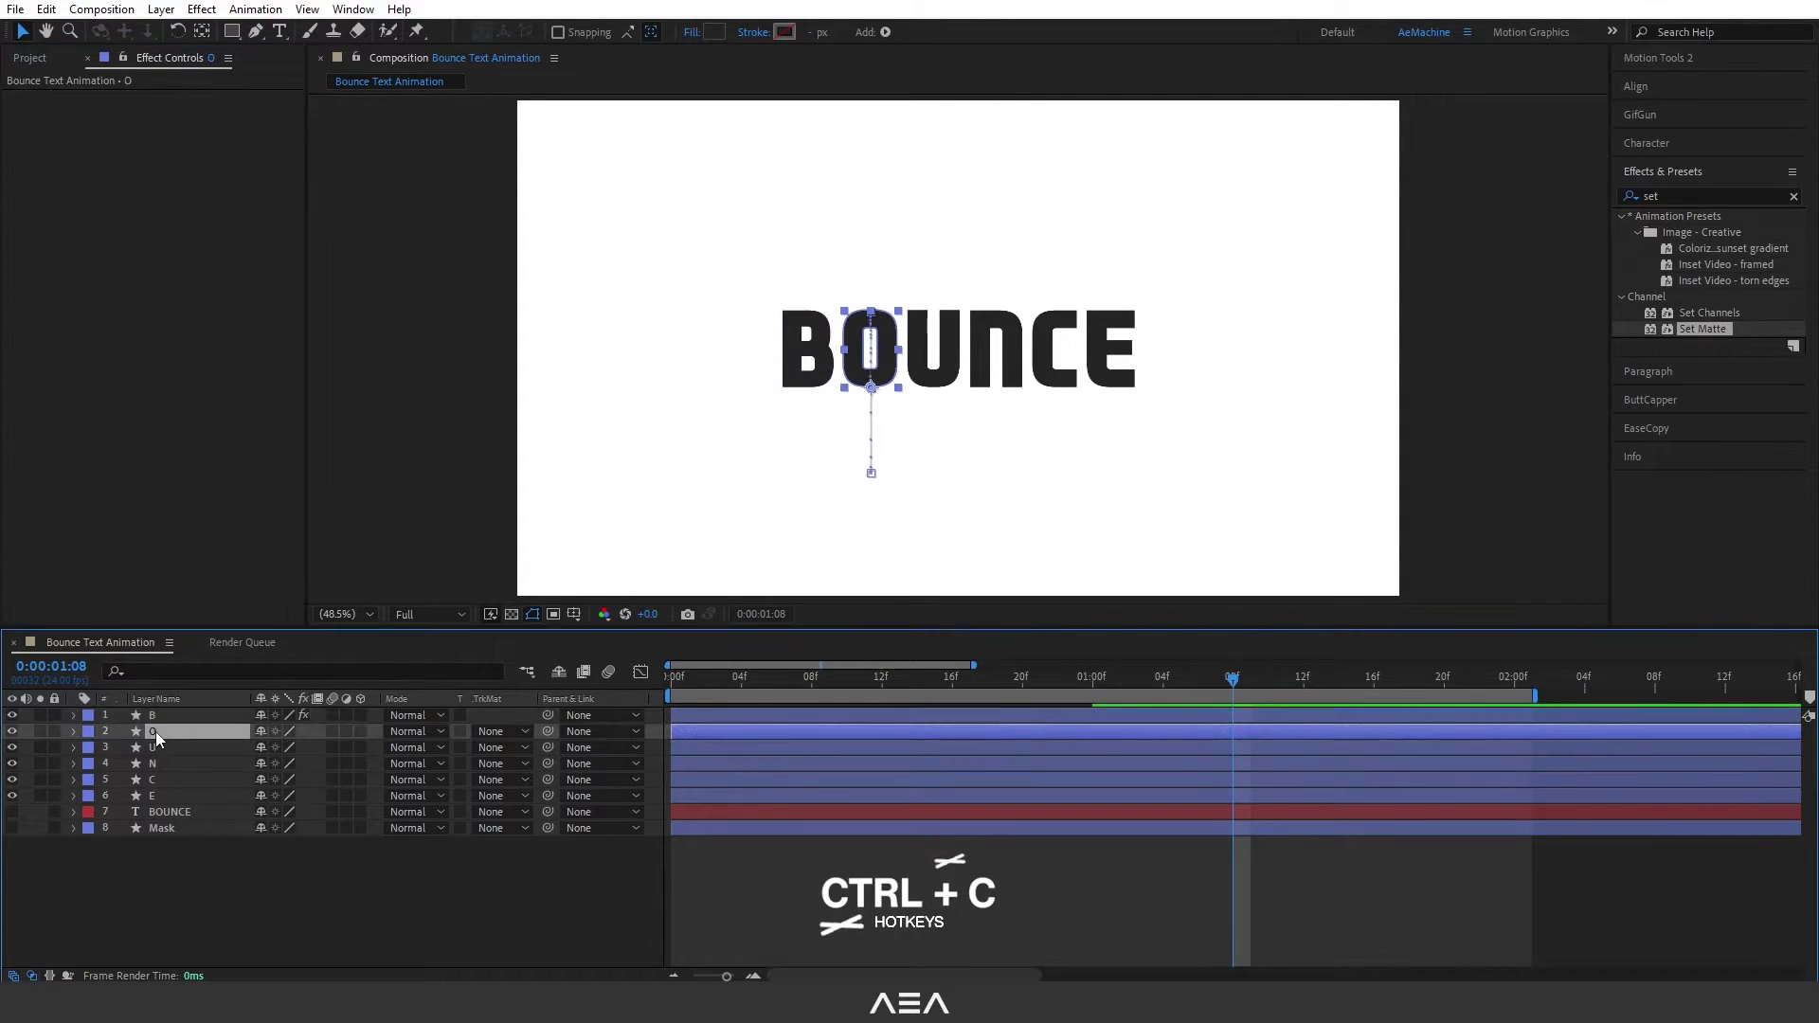
shift+click(161, 795)
key(ctrl+v)
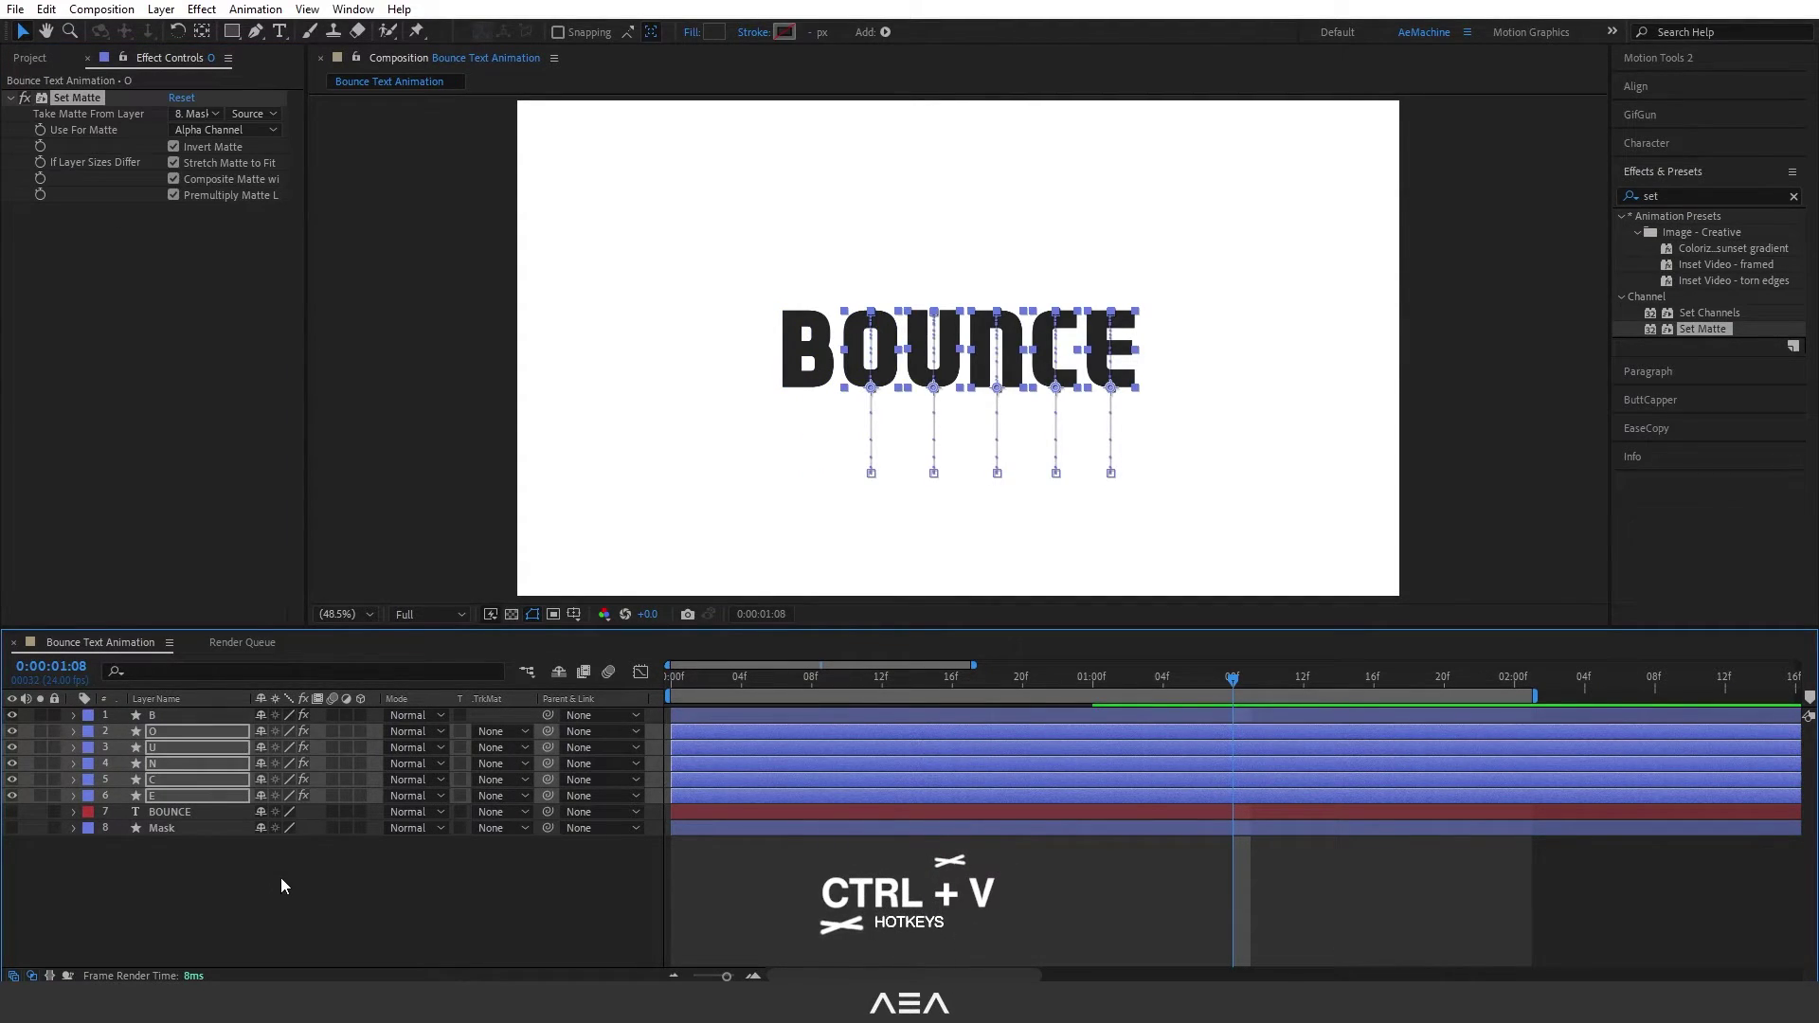
click(282, 877)
Step: Check the Set Matte settings on the individual letter layers and preview the masked animation
click(185, 779)
click(163, 764)
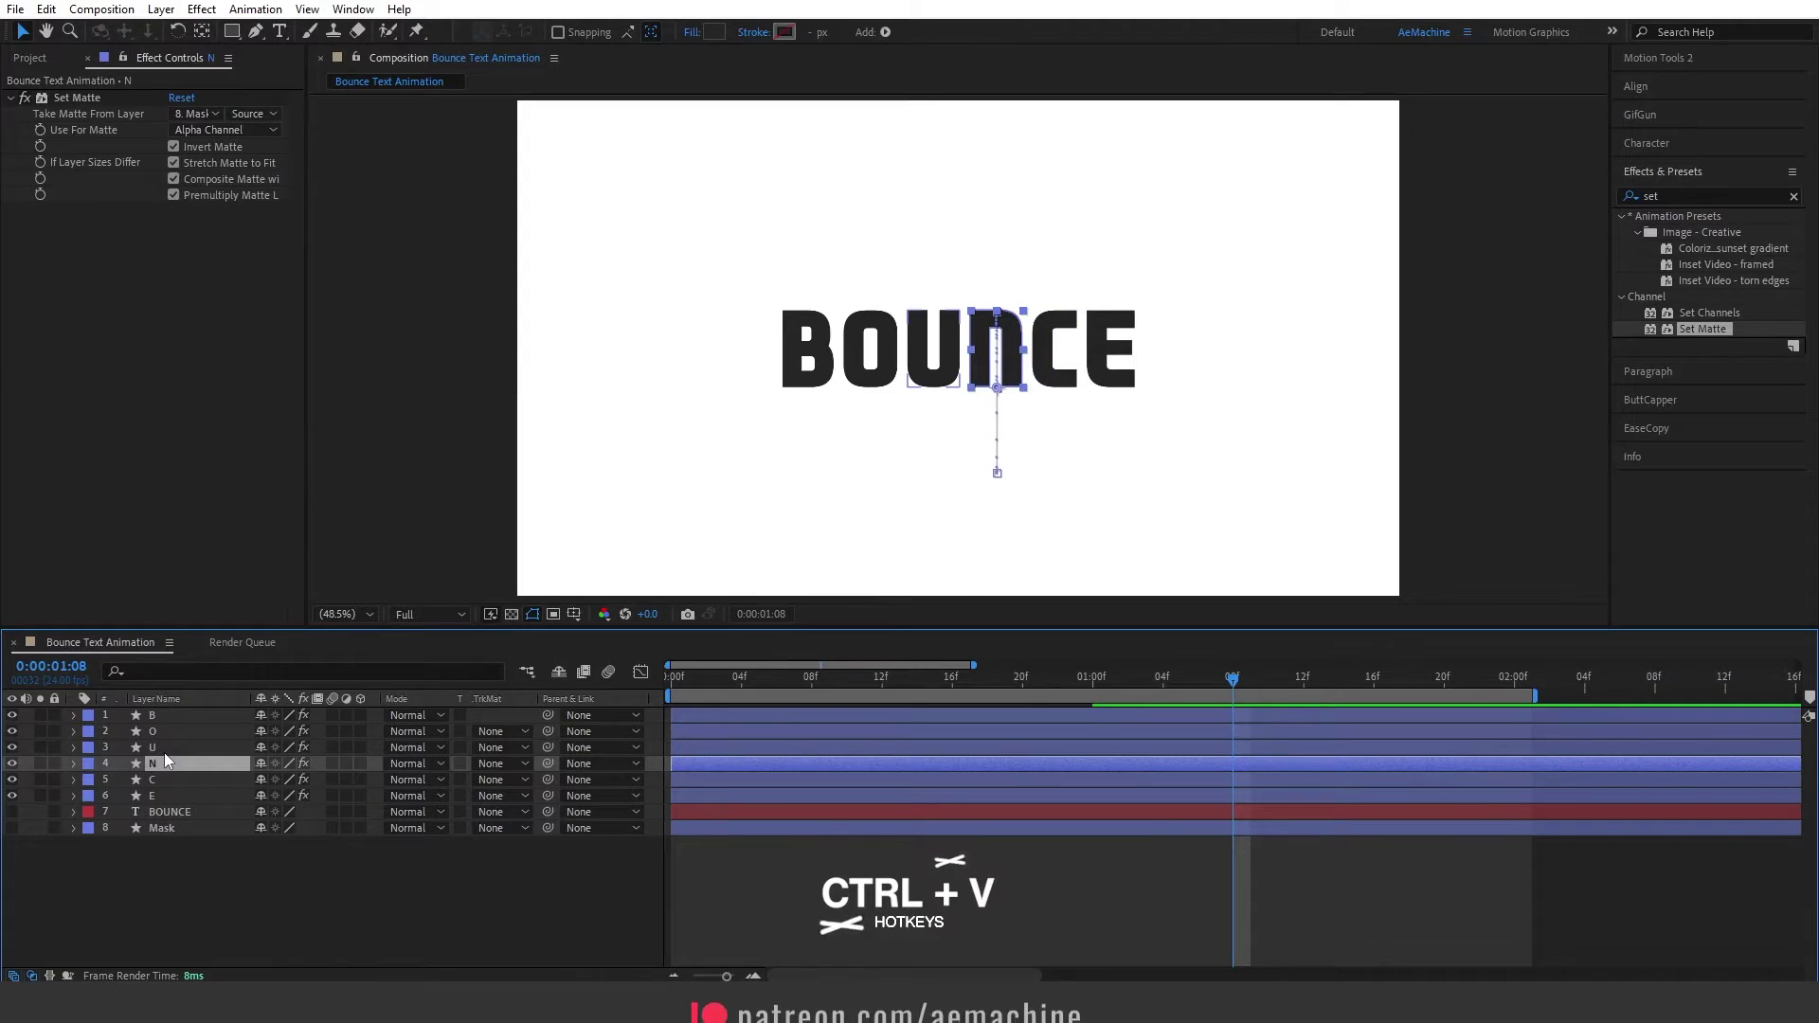
key(ctrl+Up)
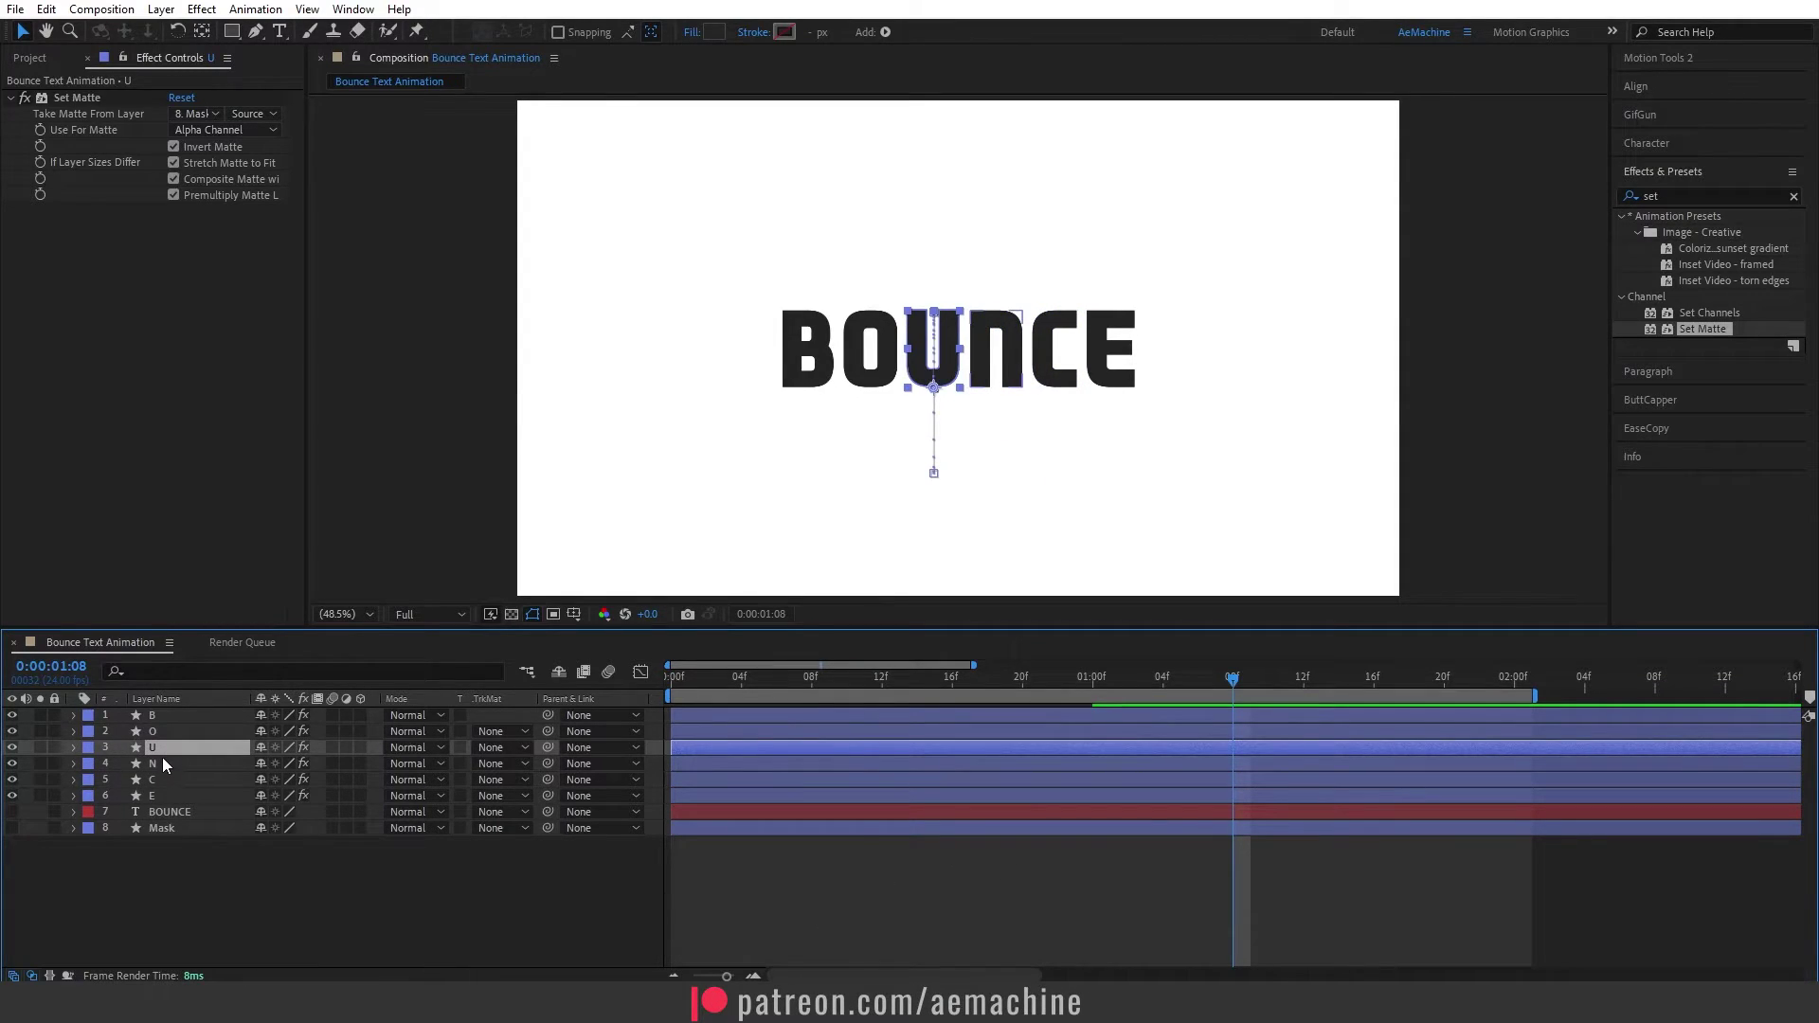
key(ctrl+Down)
key(ctrl+Down)
key(ctrl+Down)
key(space)
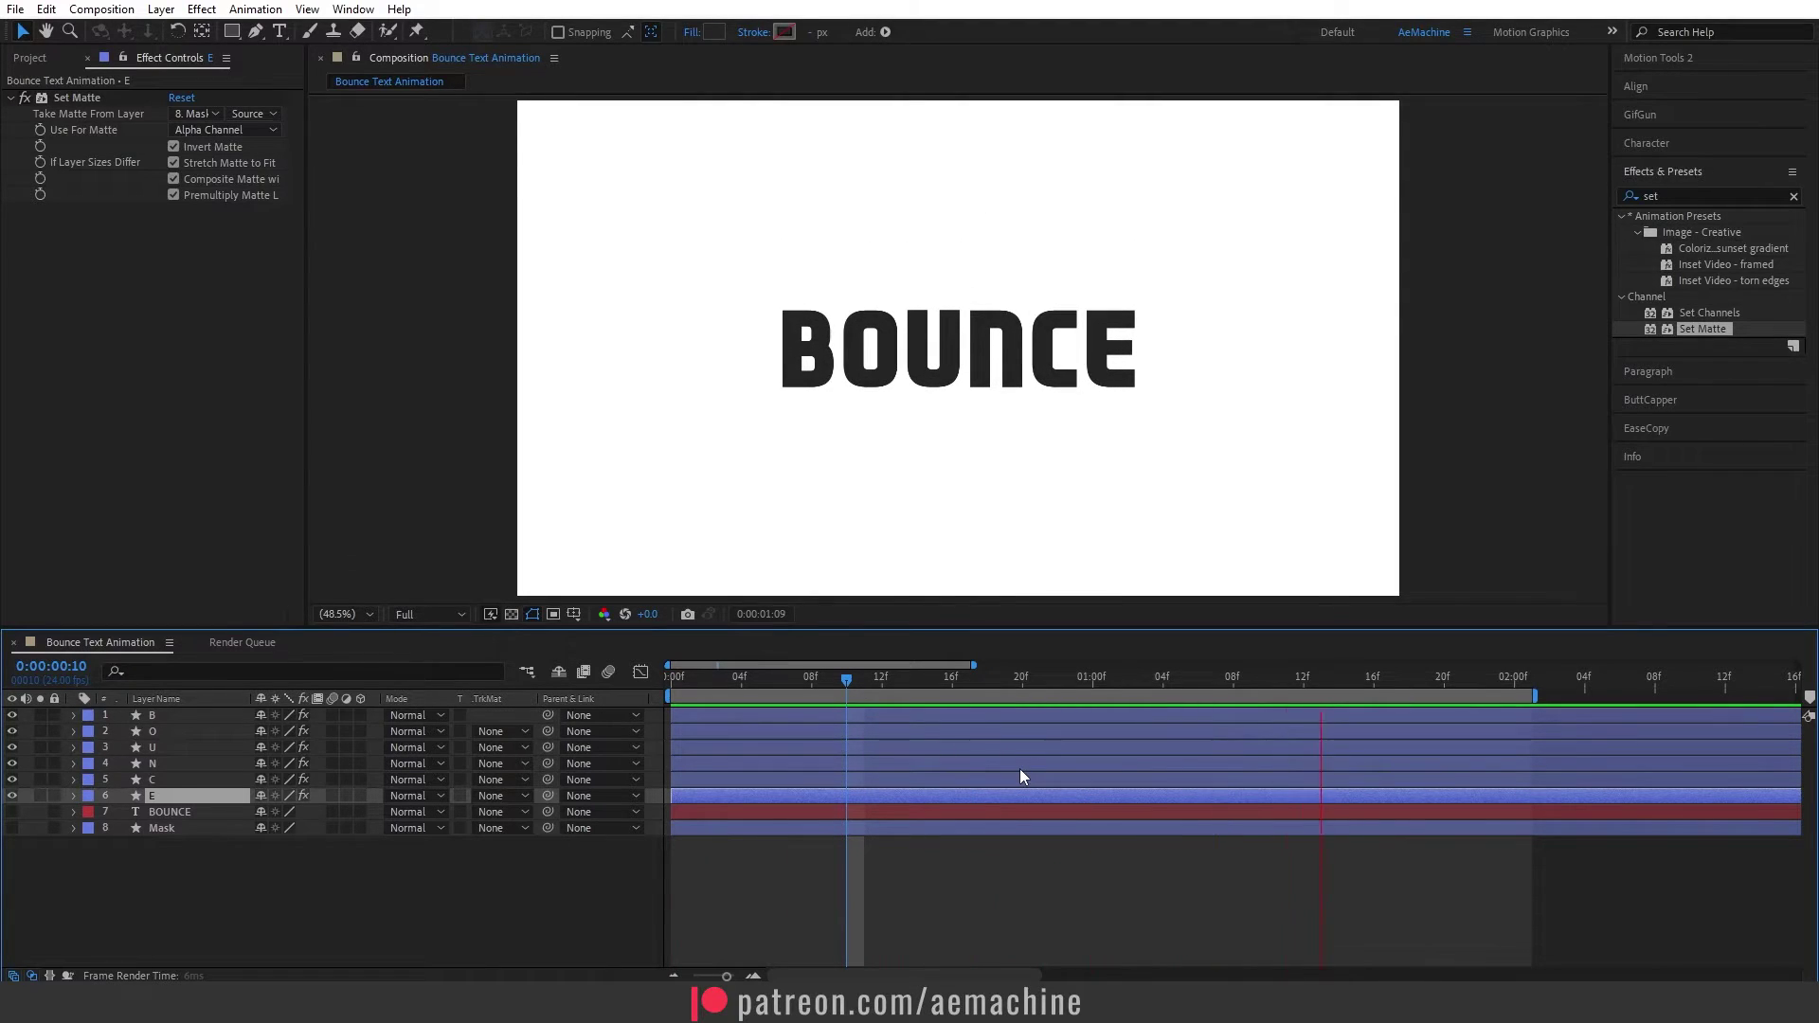
key(space)
Step: Reveal the Y Position keyframes of all six letter layers and deselect them
click(166, 717)
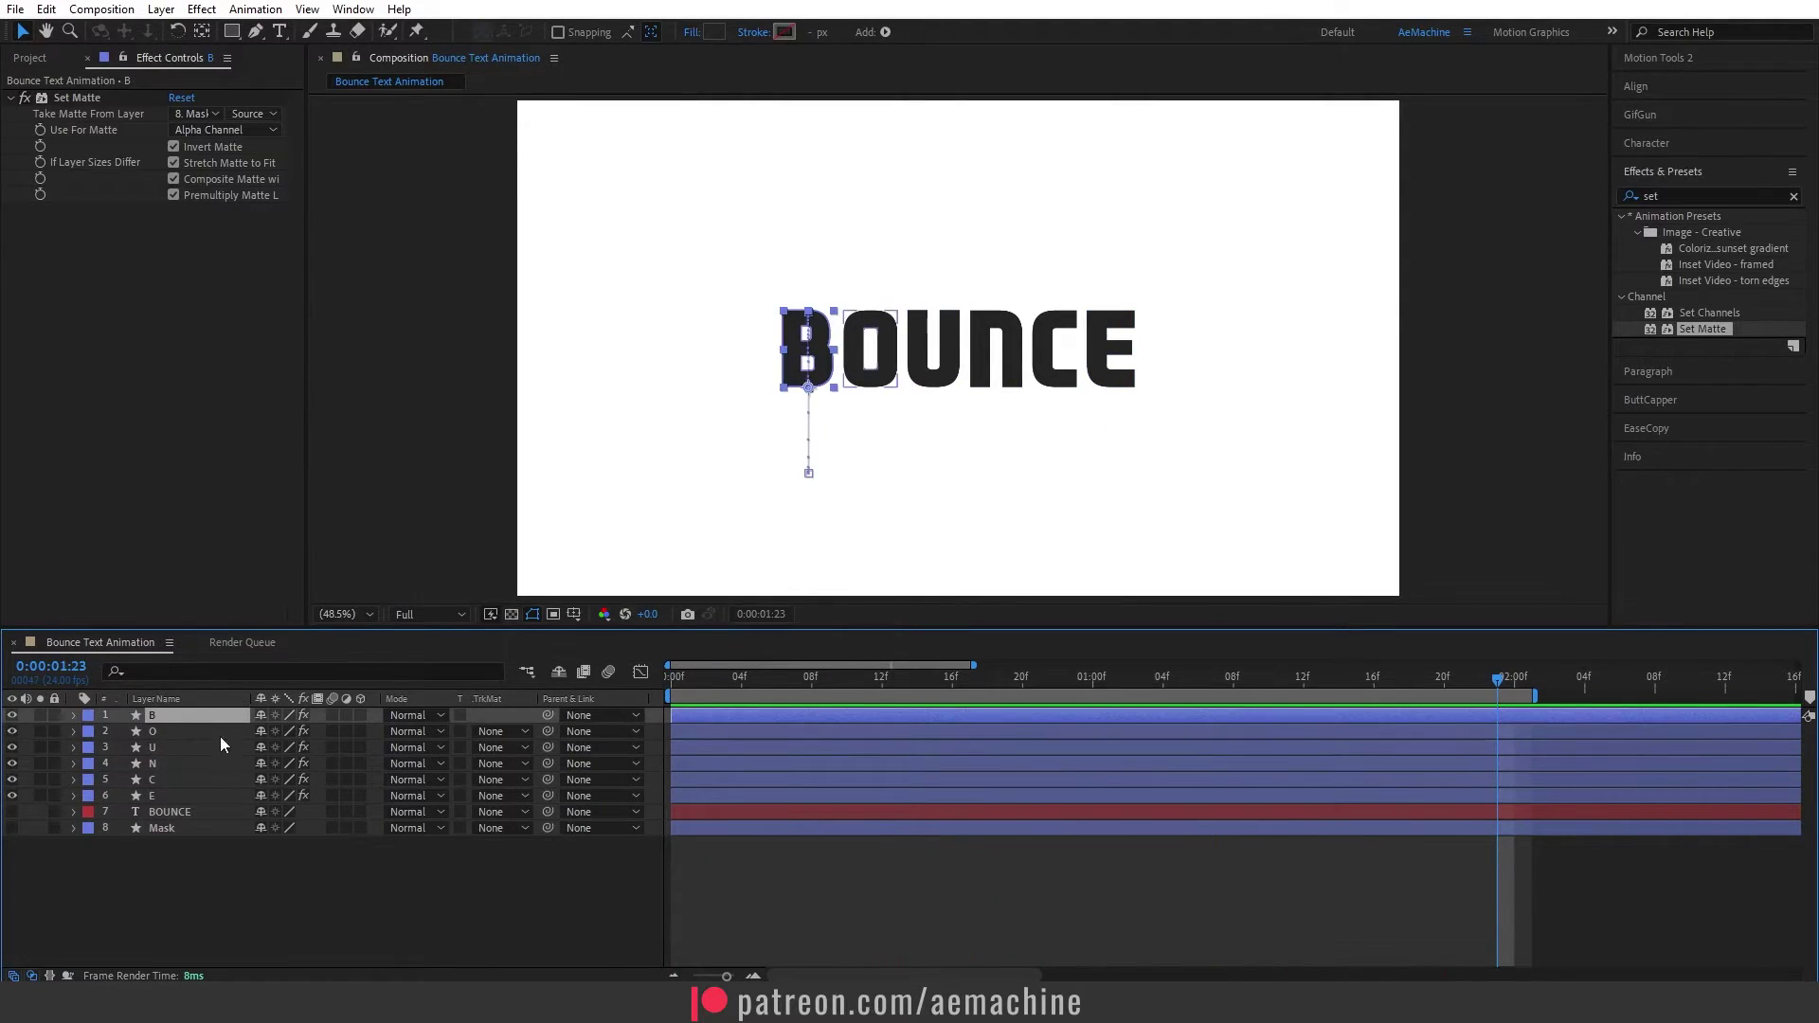
shift+click(180, 795)
key(u)
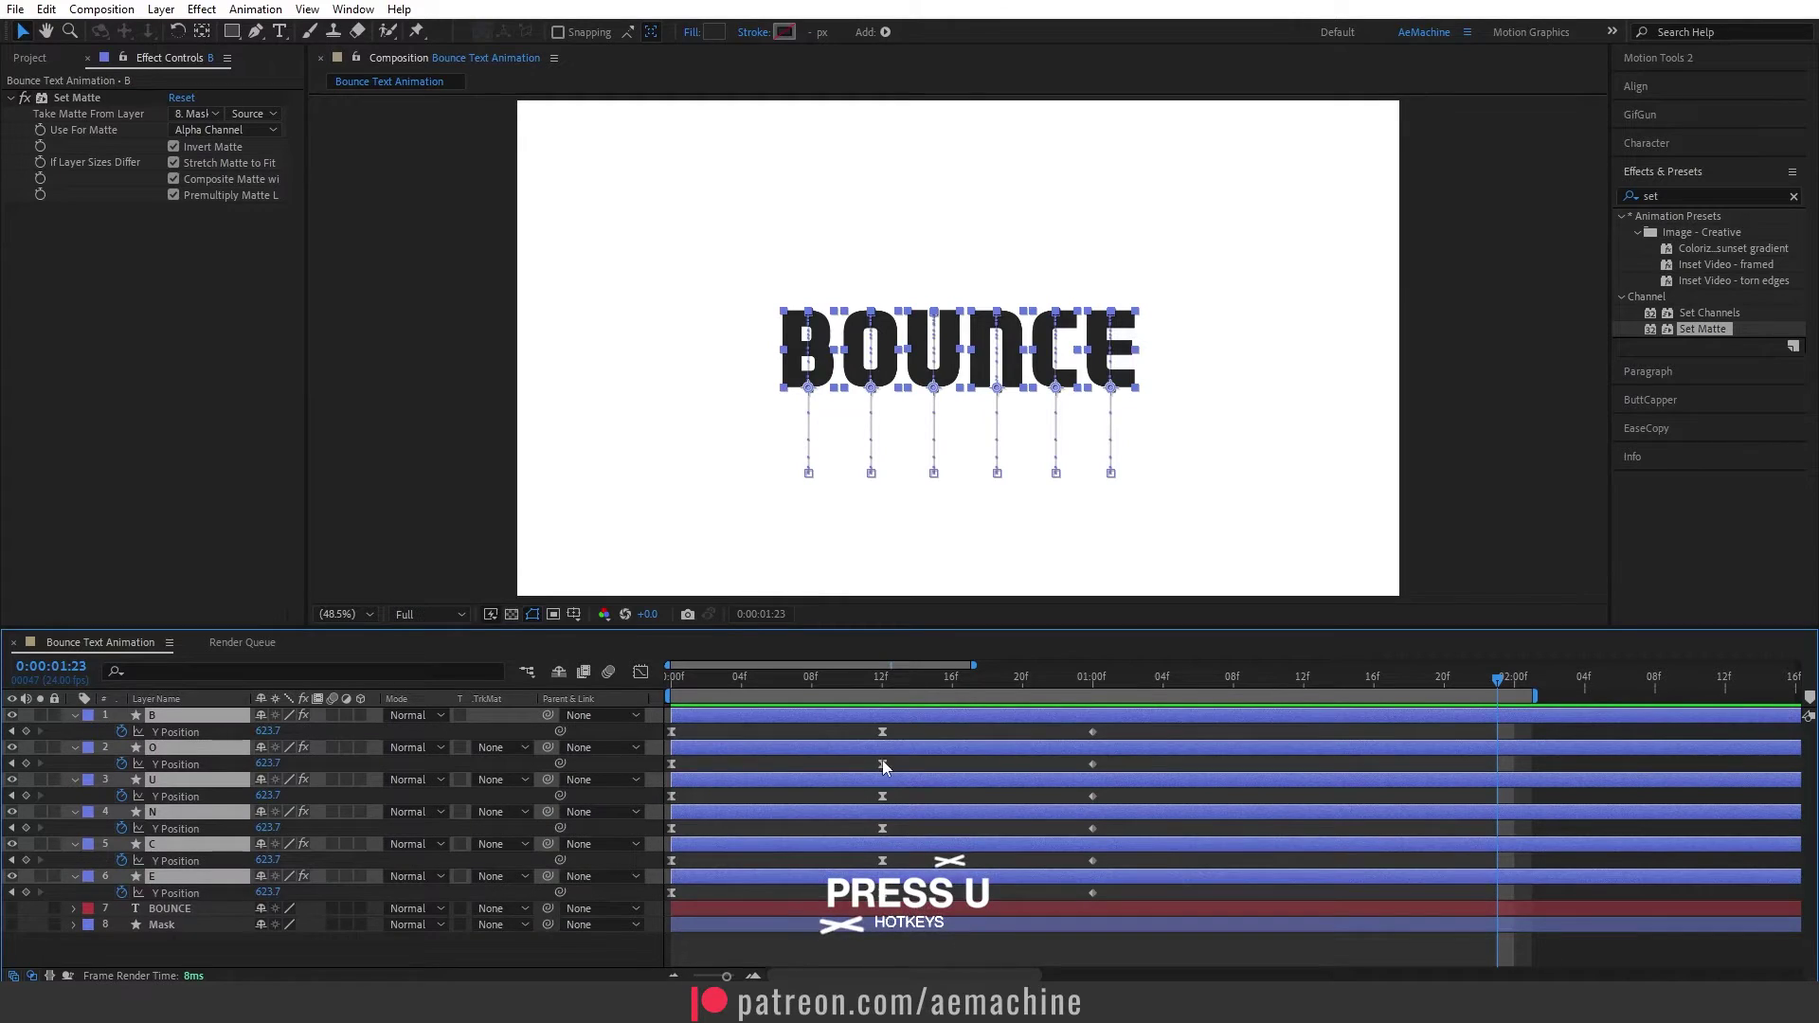
click(1003, 458)
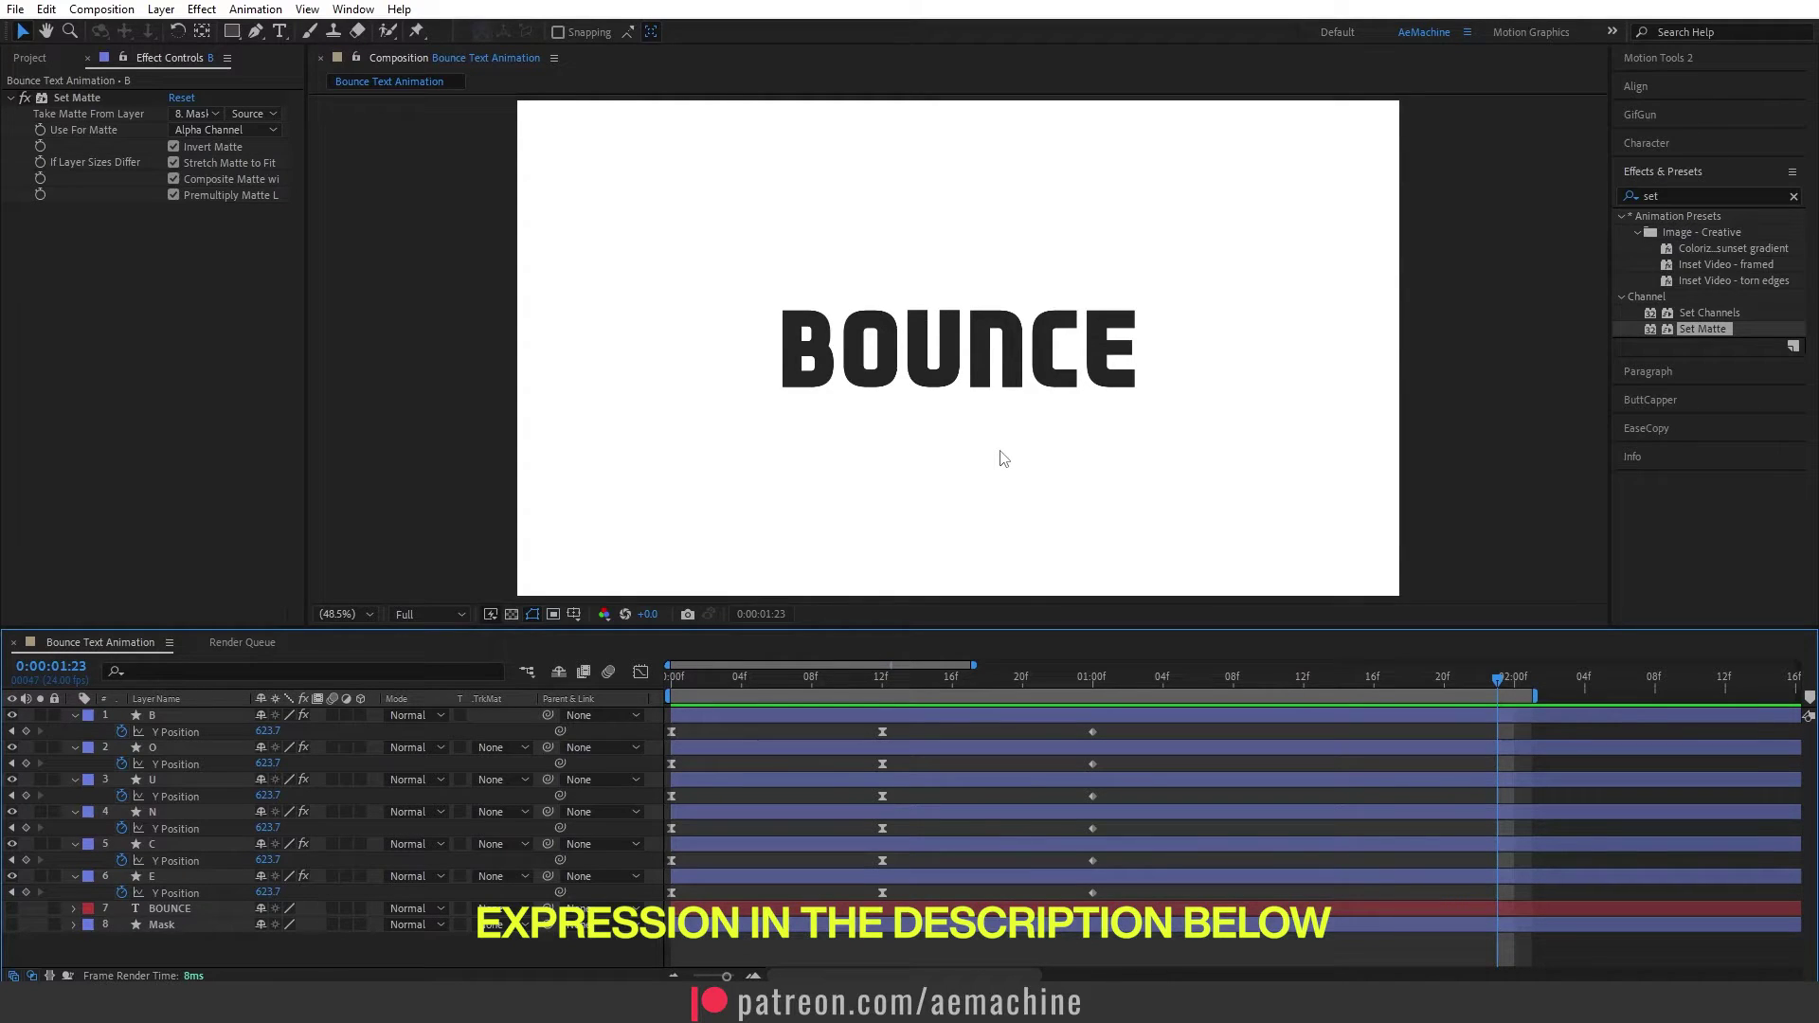
click(964, 472)
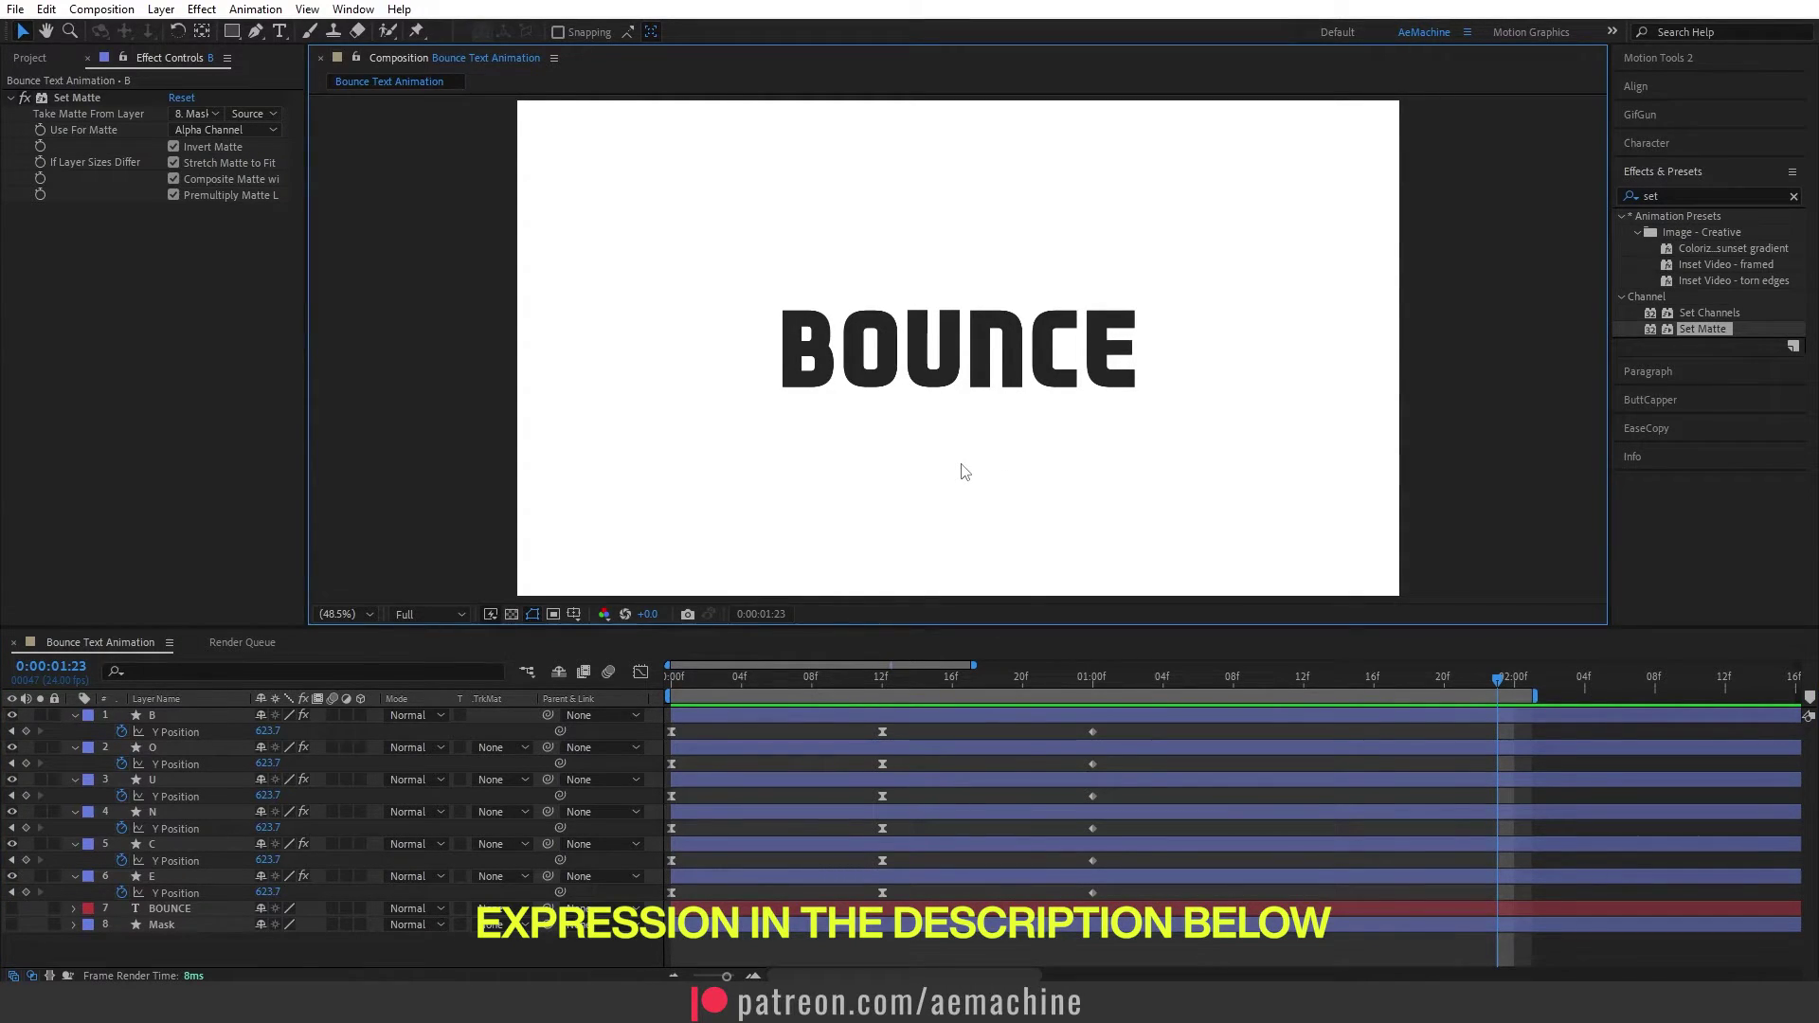
Step: Add the bounce expression with e = .7, g = 5000 and nMax = 9 to the B layer's Y Position
click(173, 718)
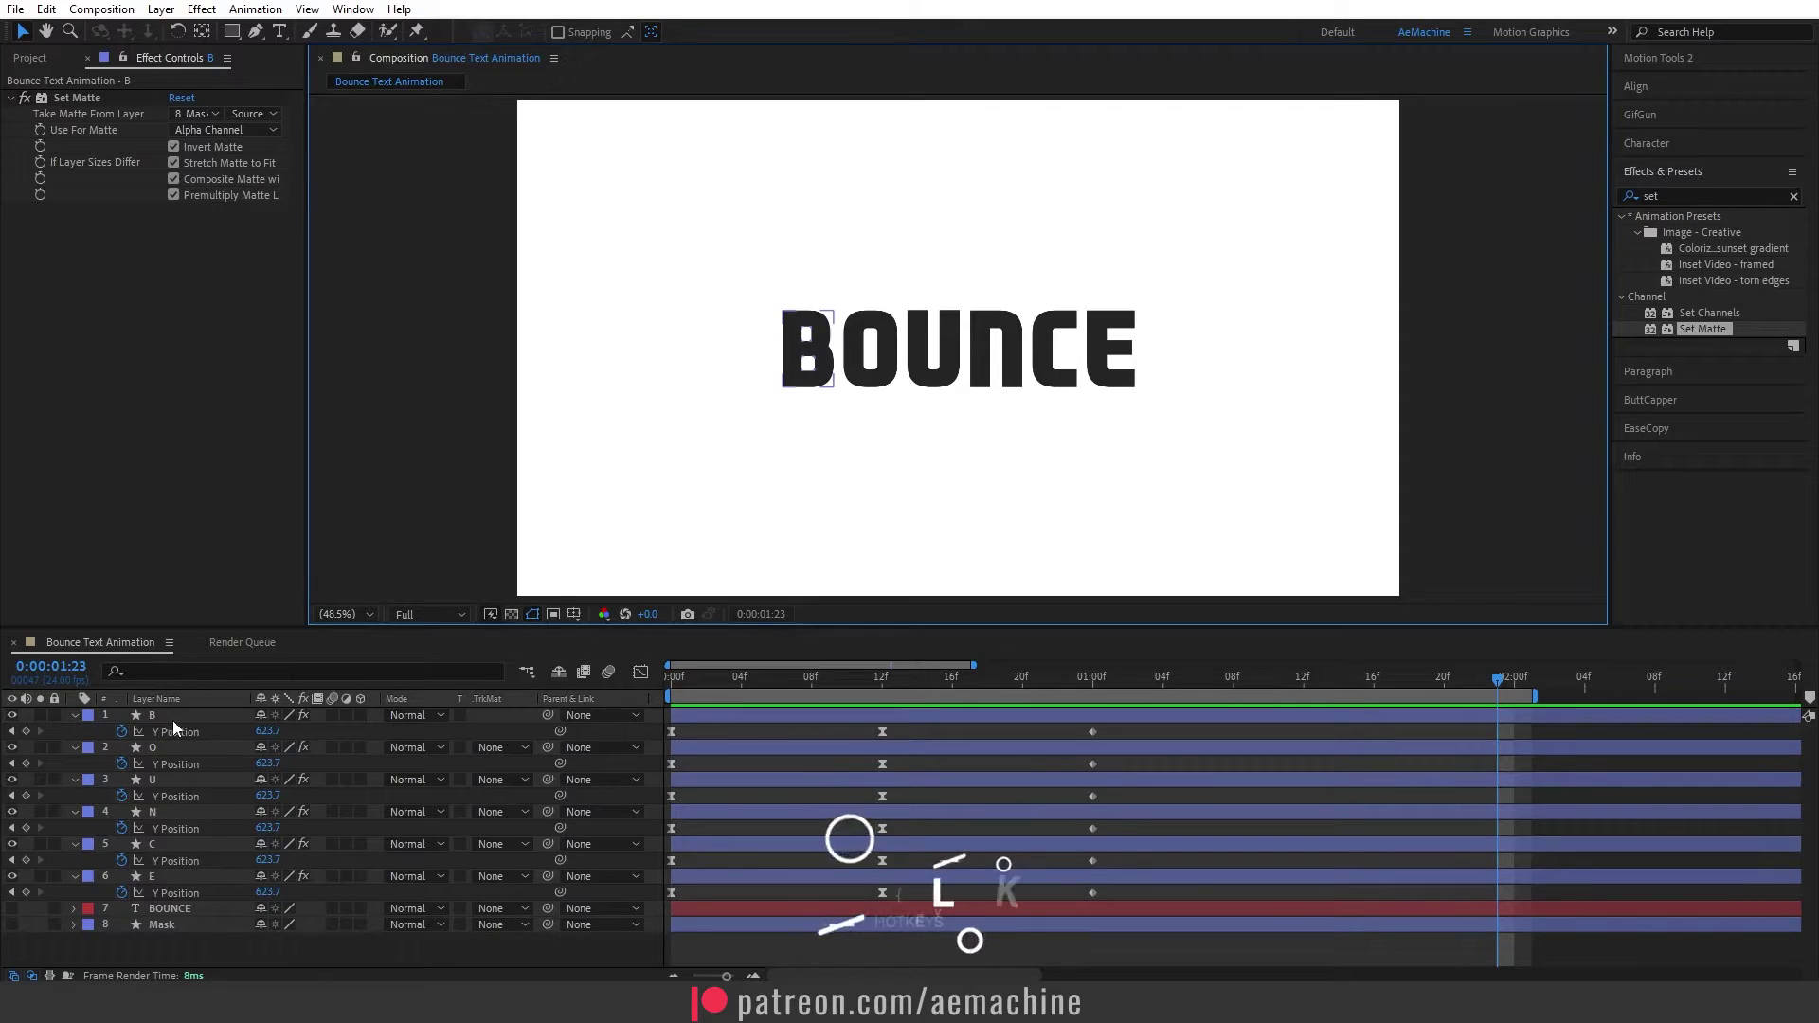
click(131, 748)
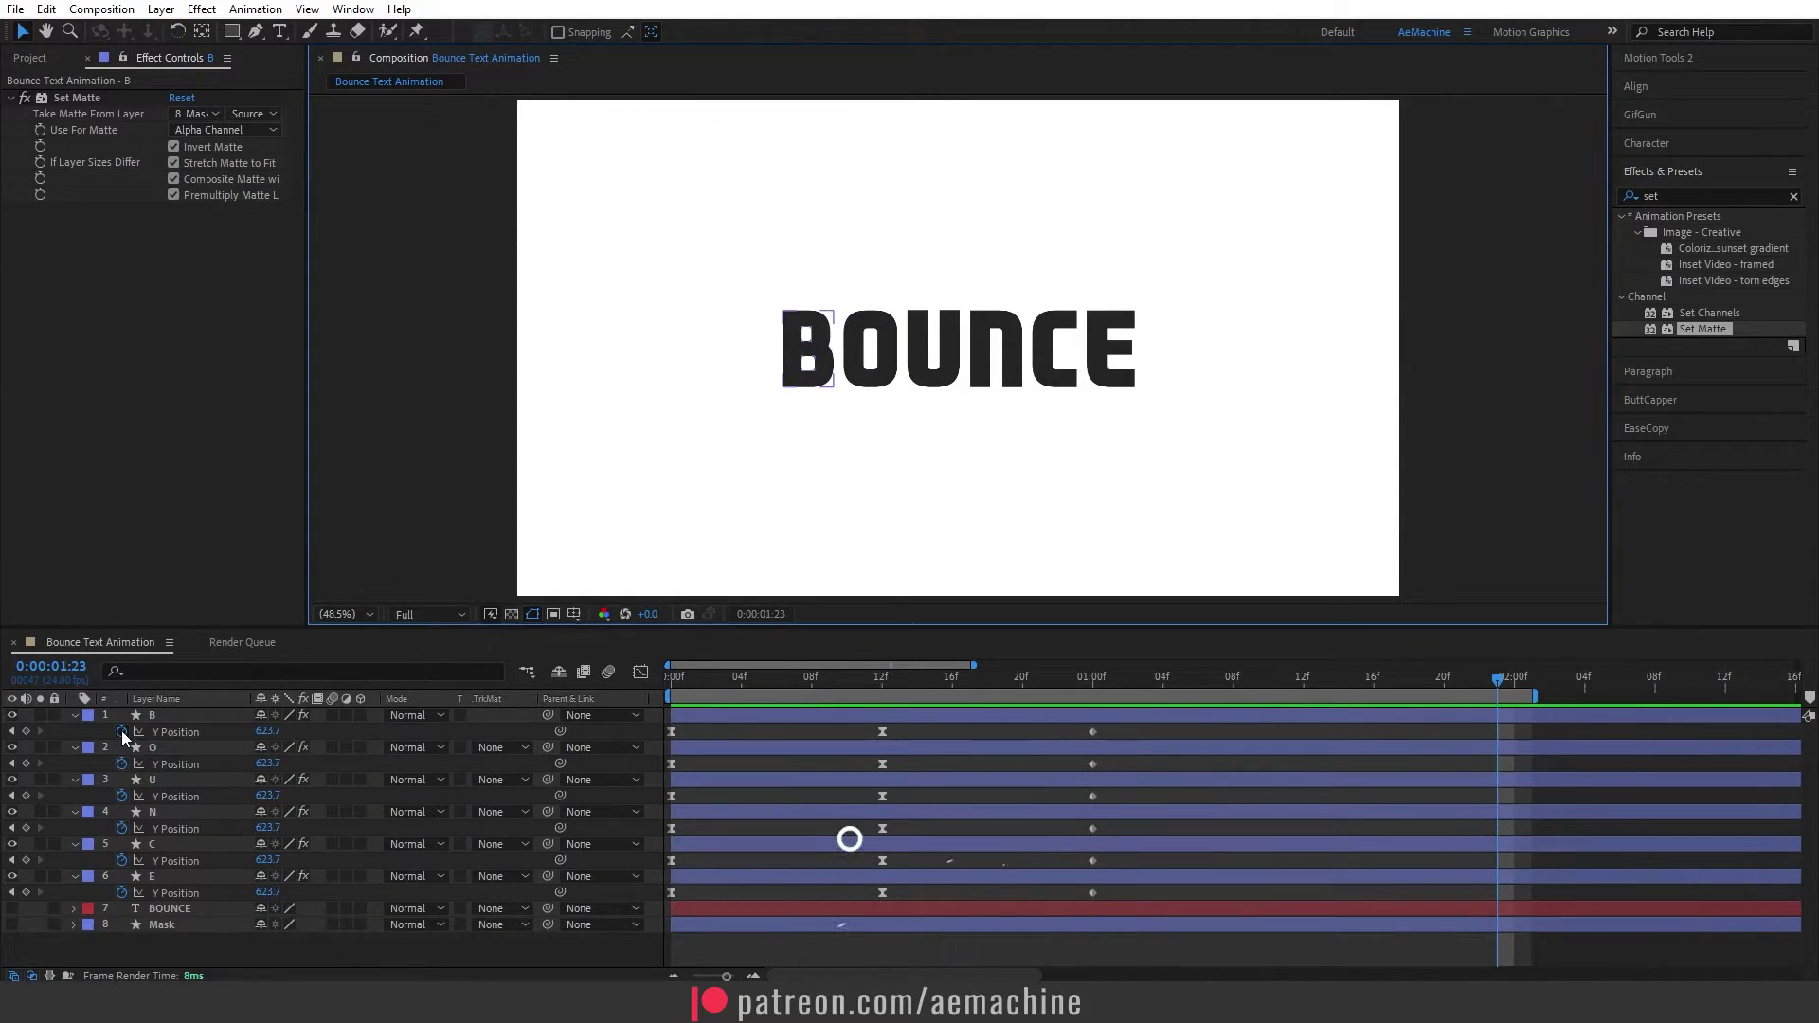
alt+click(121, 731)
key(ctrl+v)
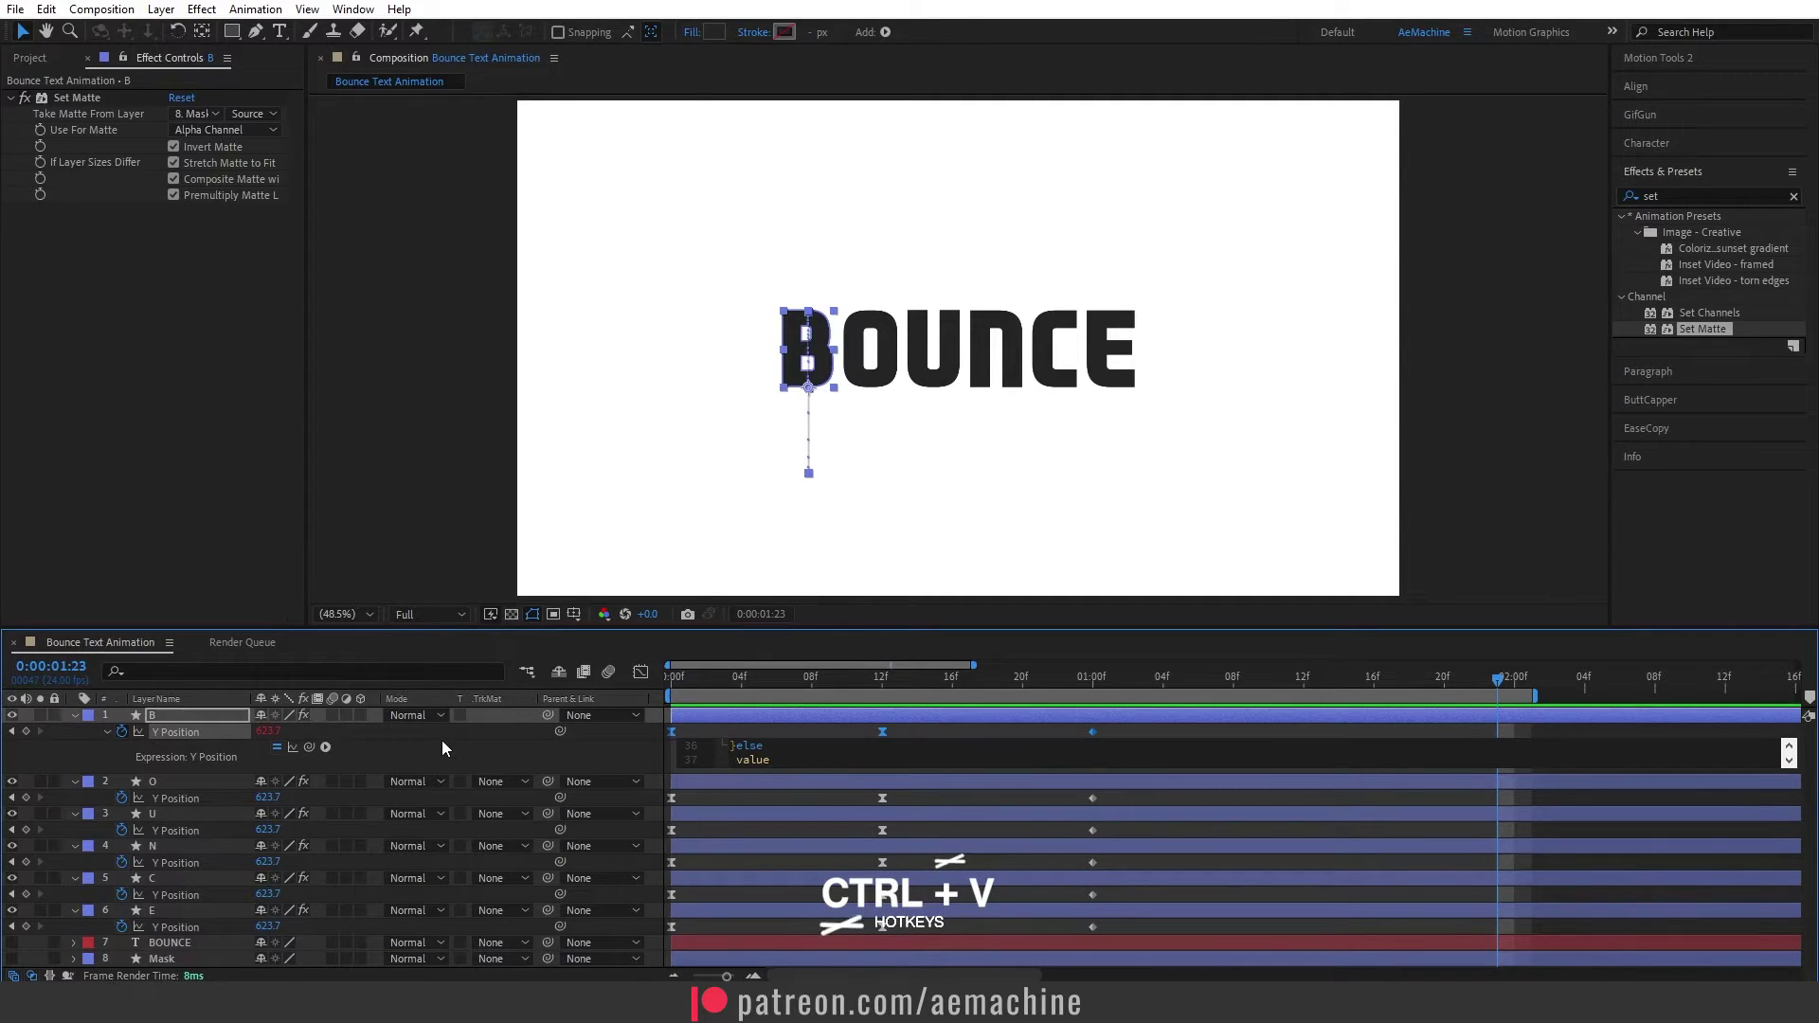
click(441, 748)
Step: Enlarge the Y Position expression field and review its elasticity, gravity and number-of-bounces lines
drag(872, 791, 968, 786)
scroll(968, 794, down, 2)
scroll(968, 787, up, 1)
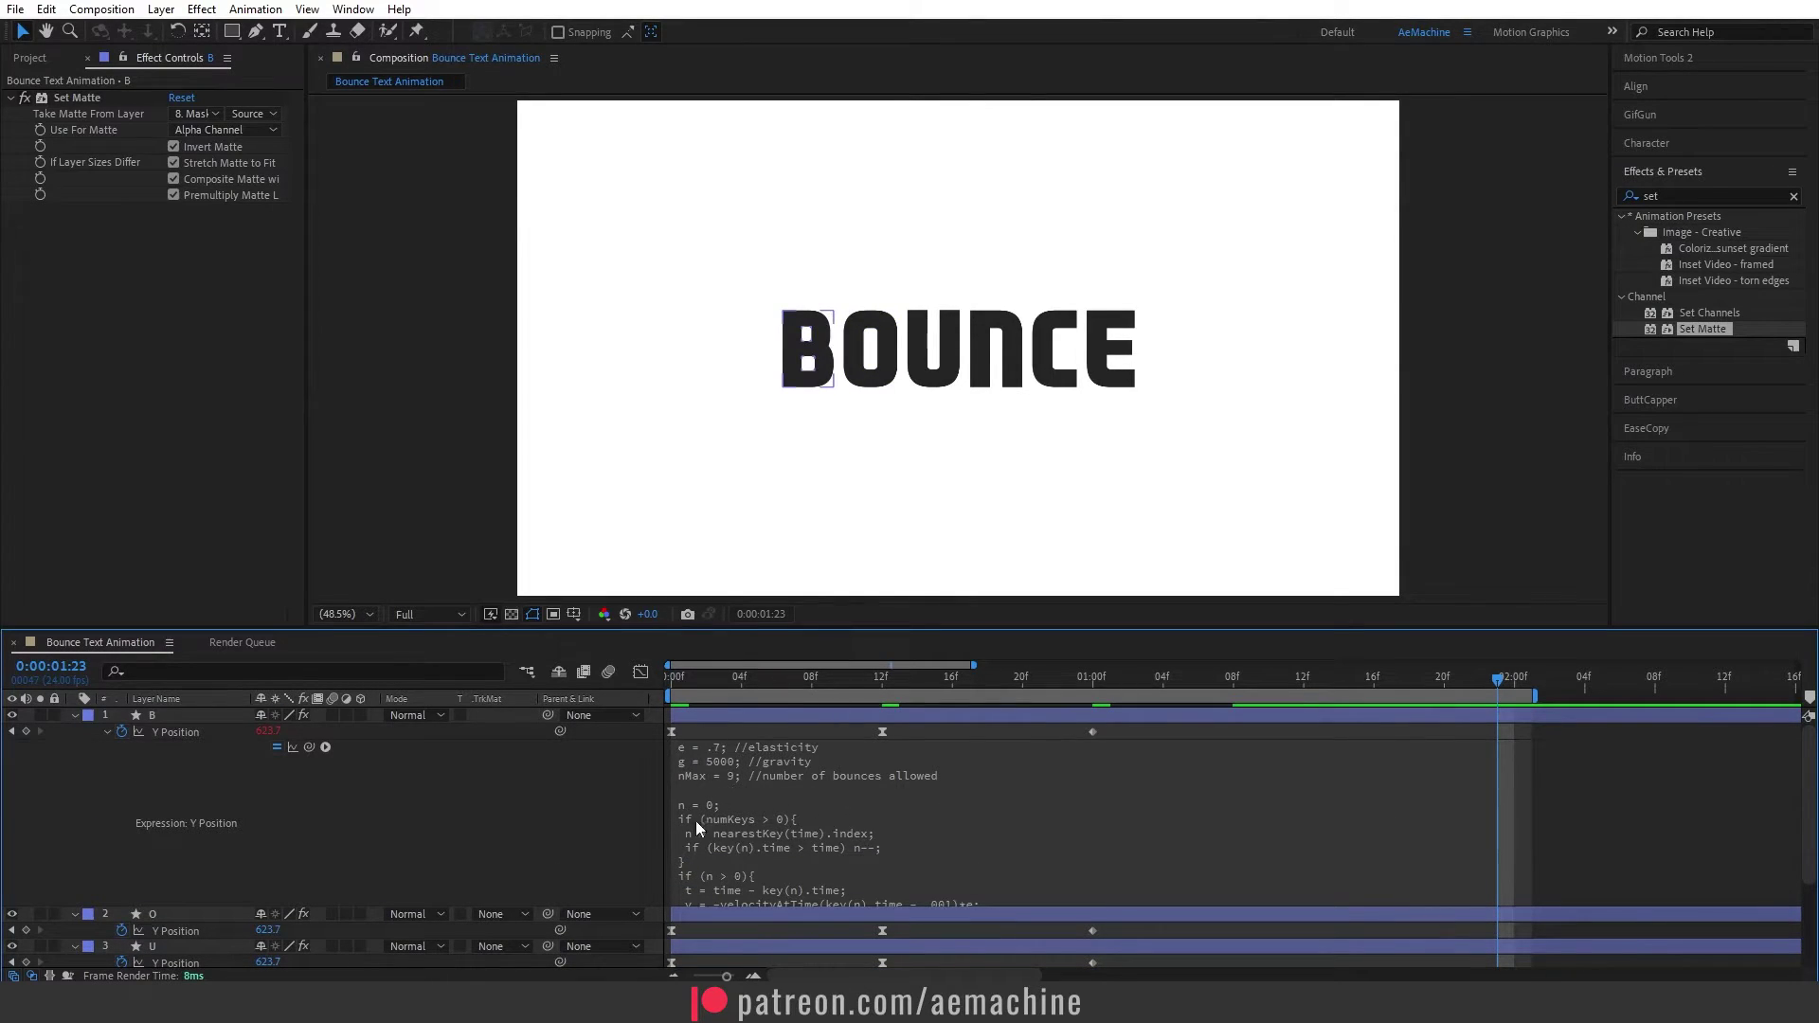
Step: Set the gravity value g to 2000 in the B layer's Y Position expression and preview the bounce
click(715, 763)
click(784, 761)
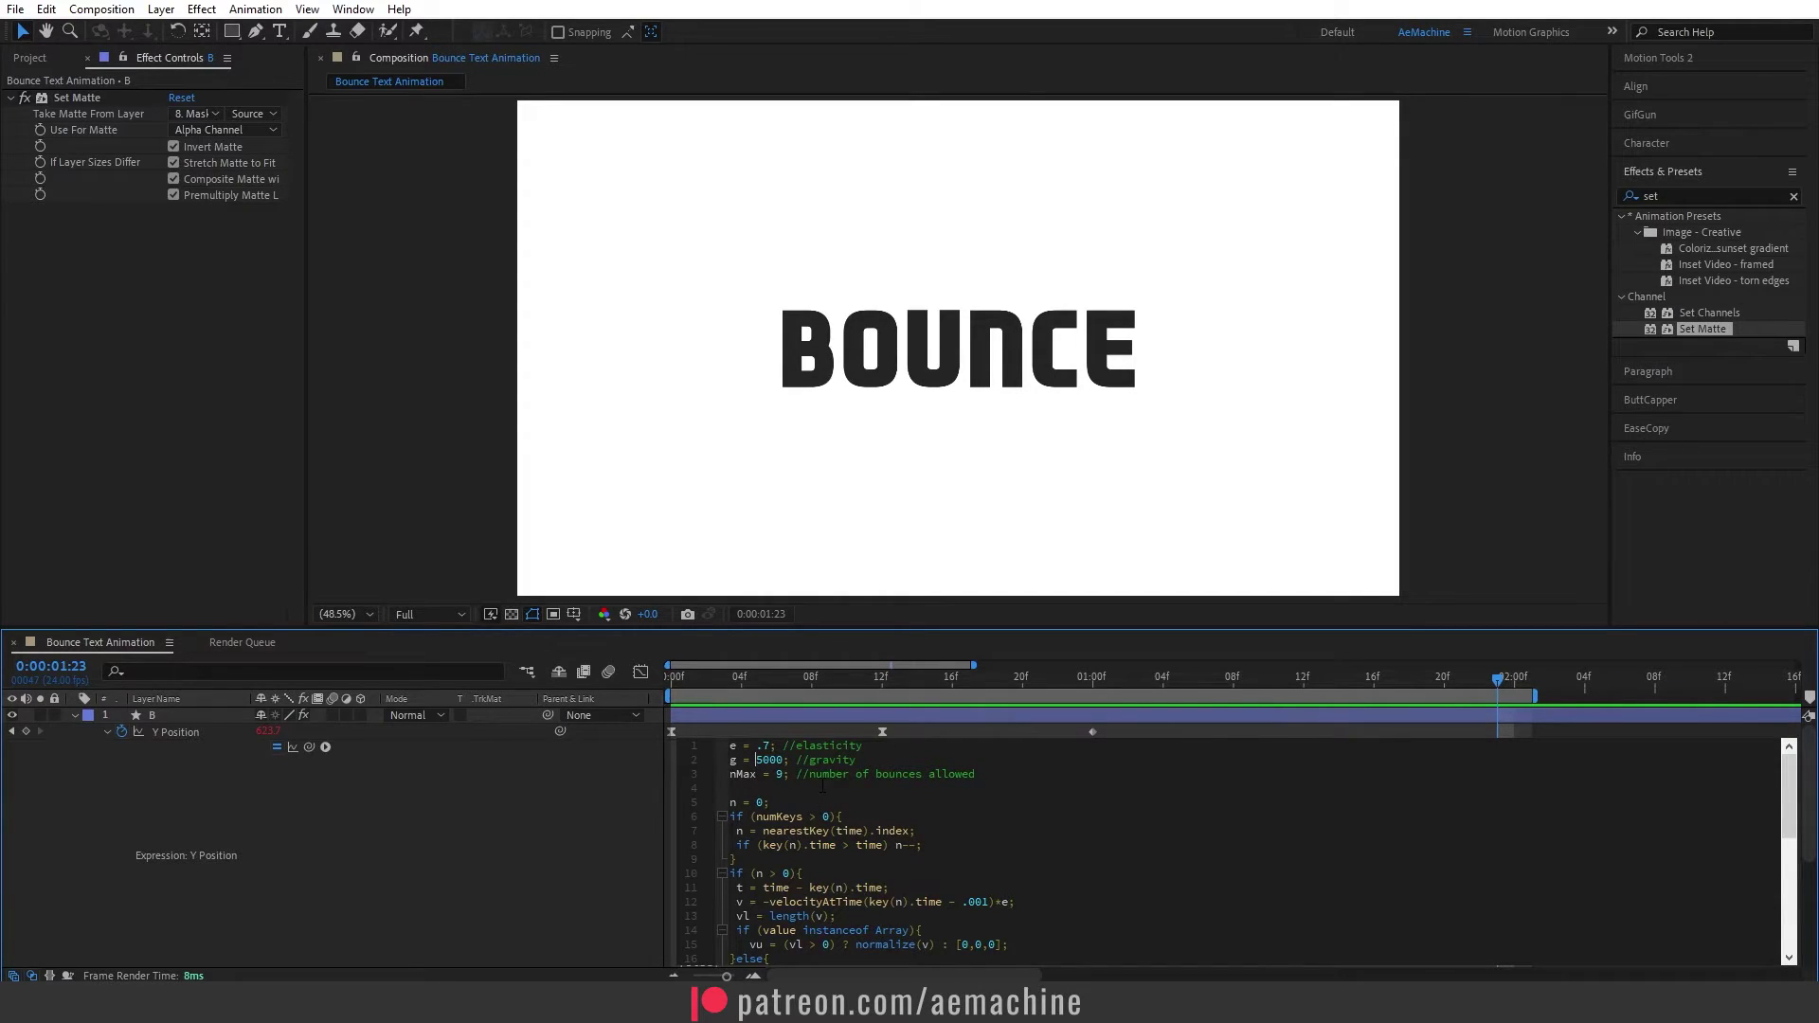
click(606, 729)
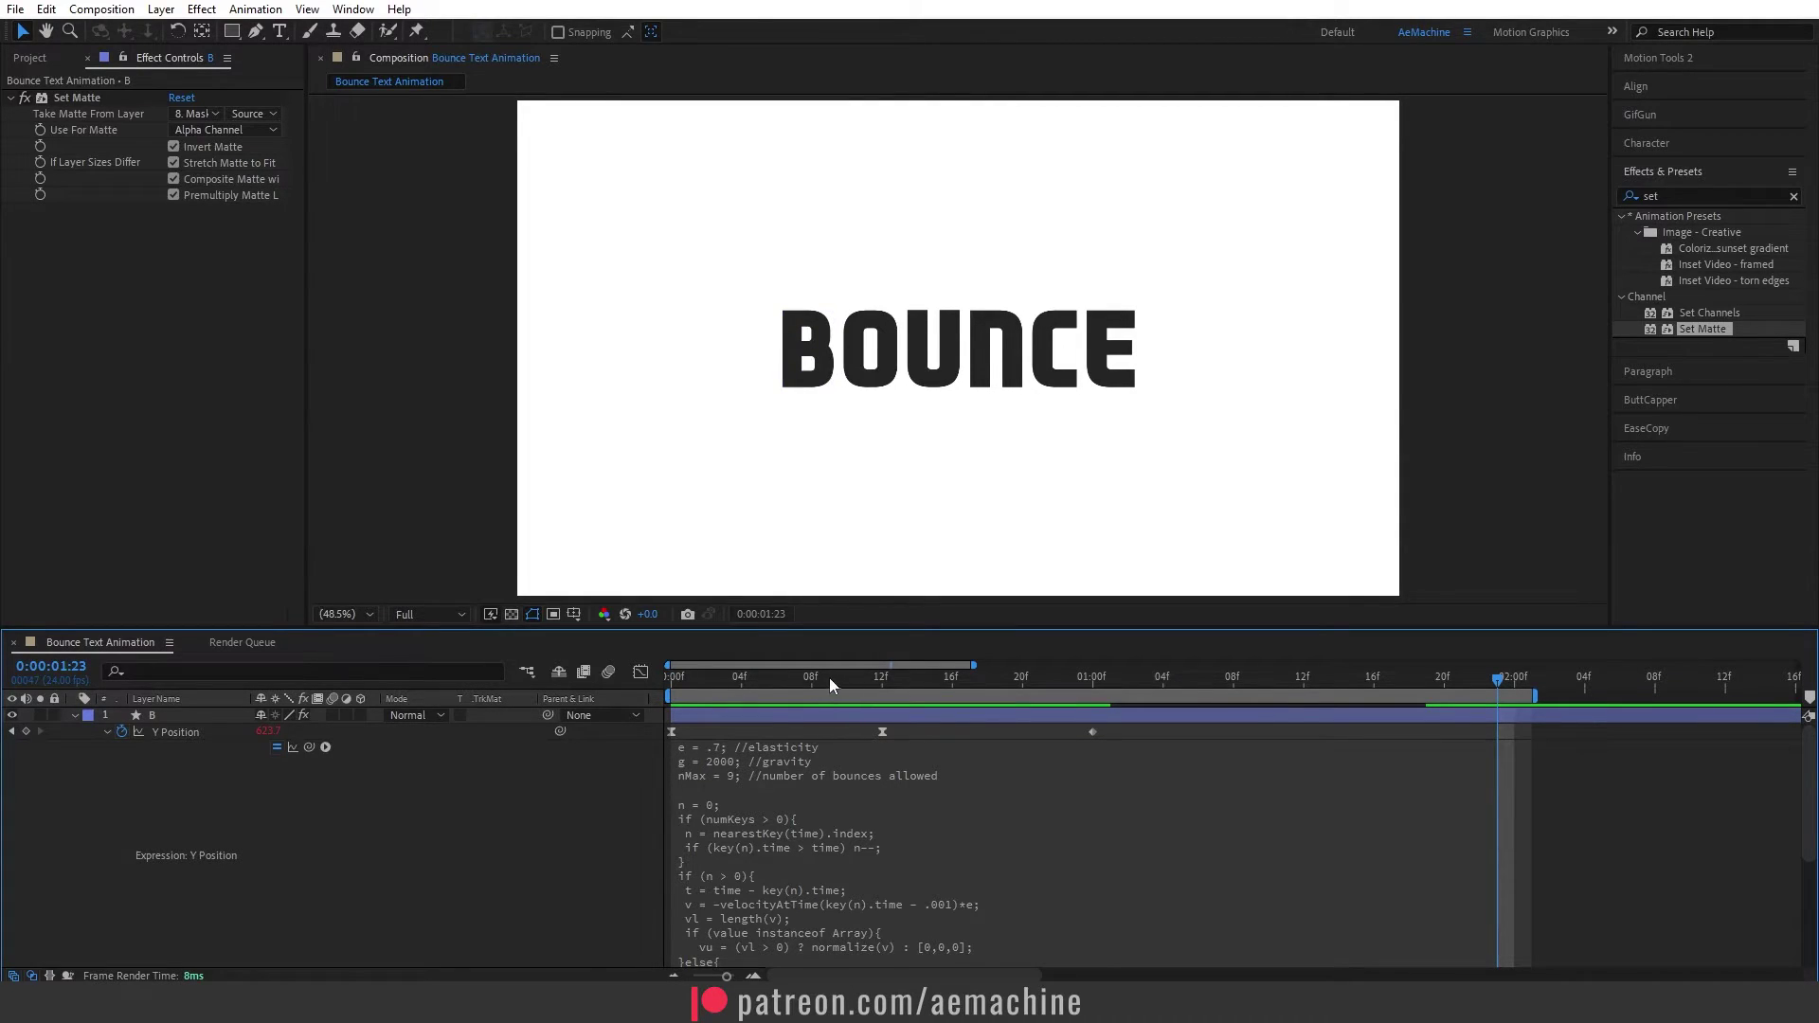
click(812, 678)
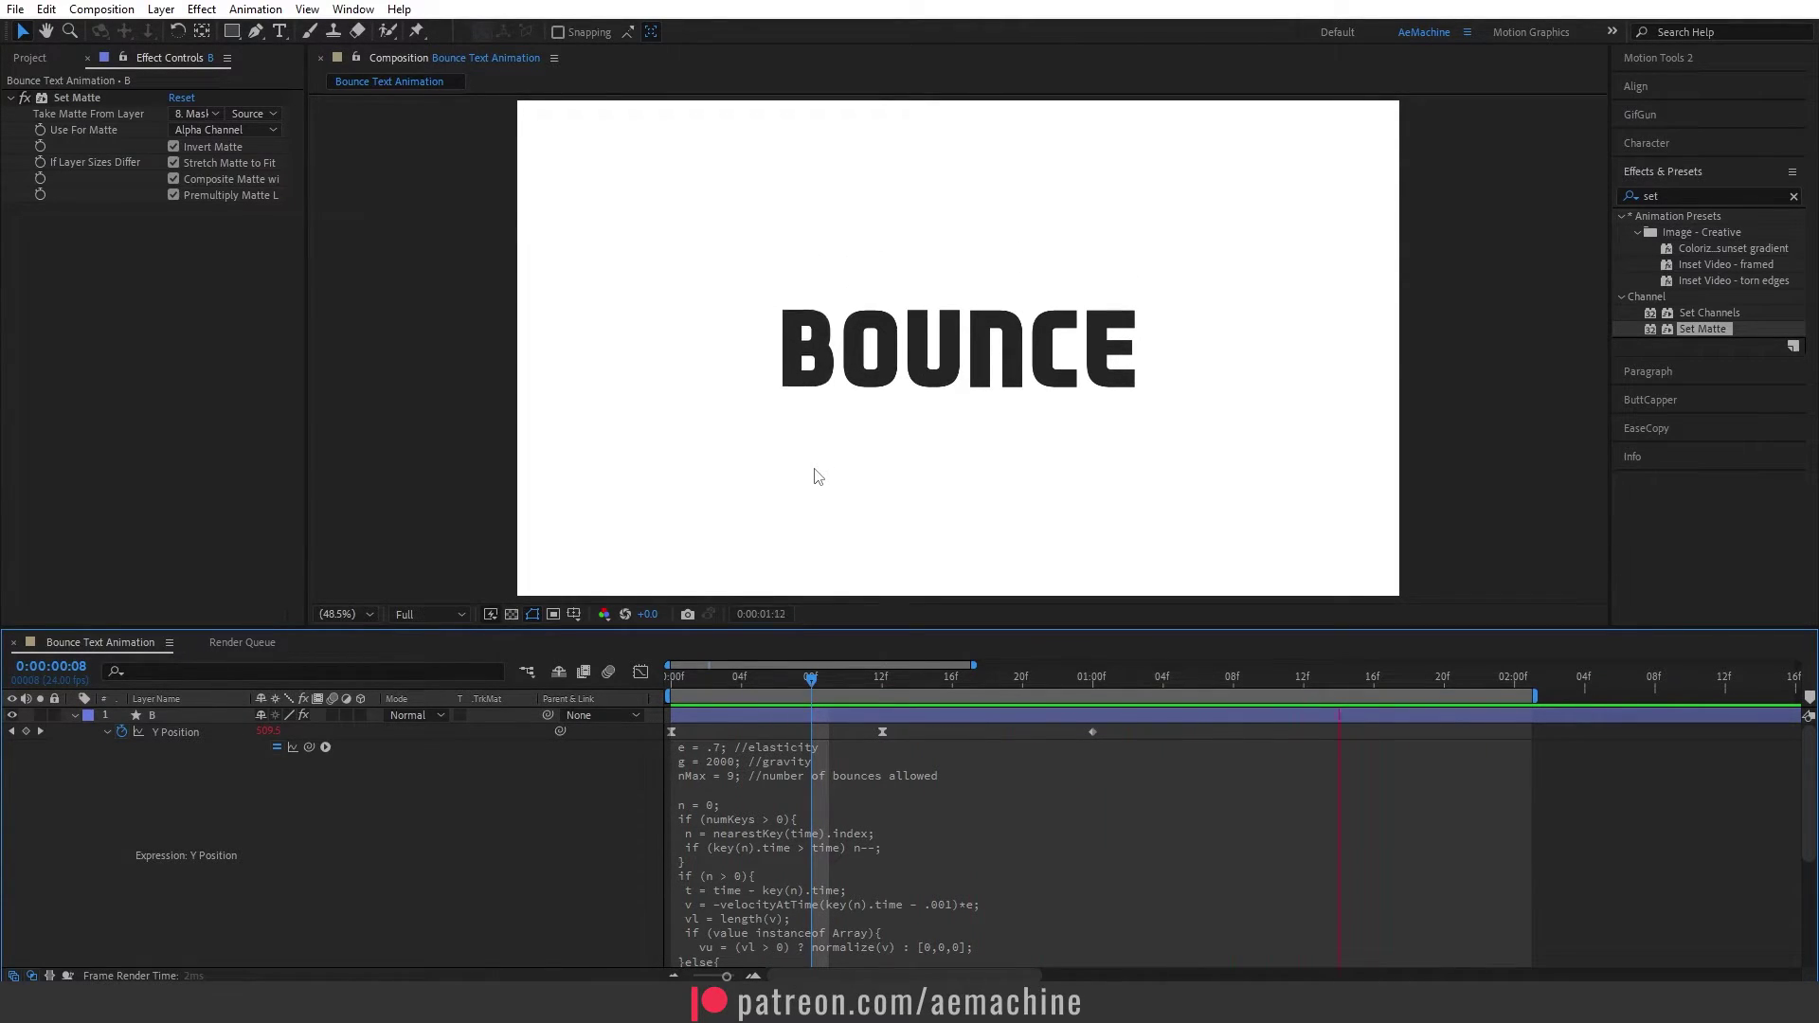
key(space)
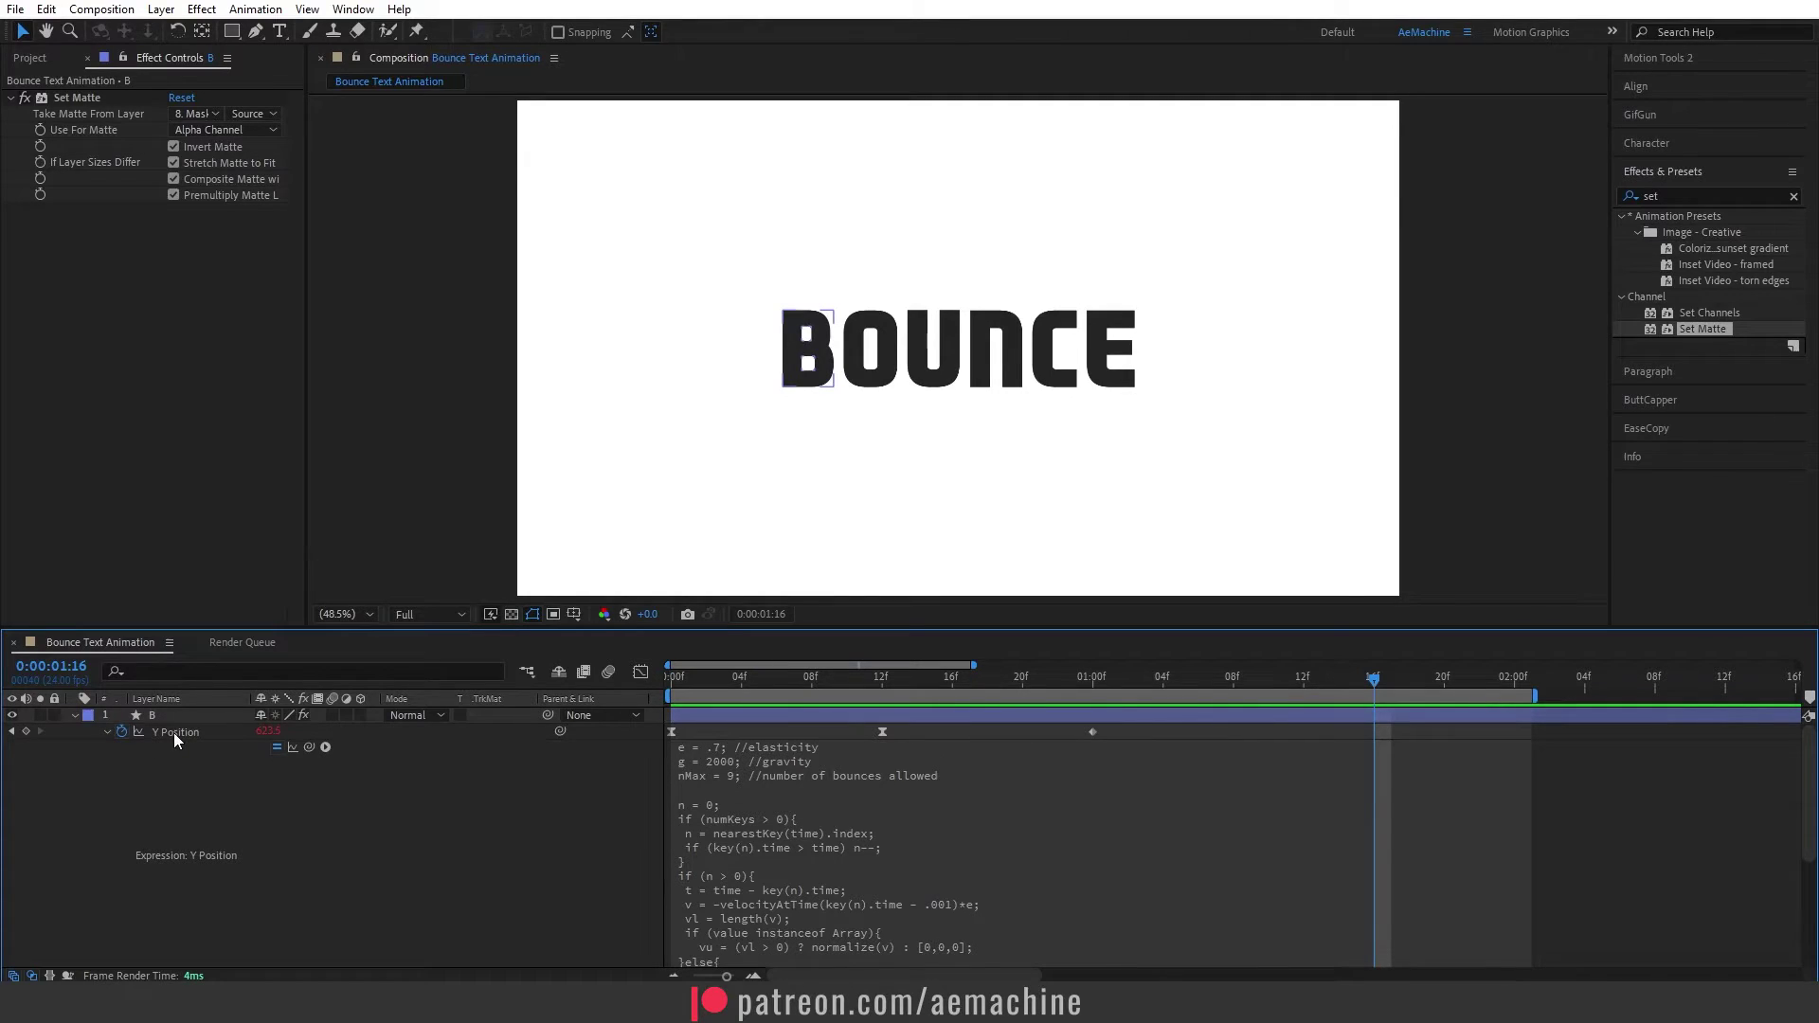
Step: Copy only the expression from the B layer's Y Position and paste it onto the O layer's Y Position
click(161, 731)
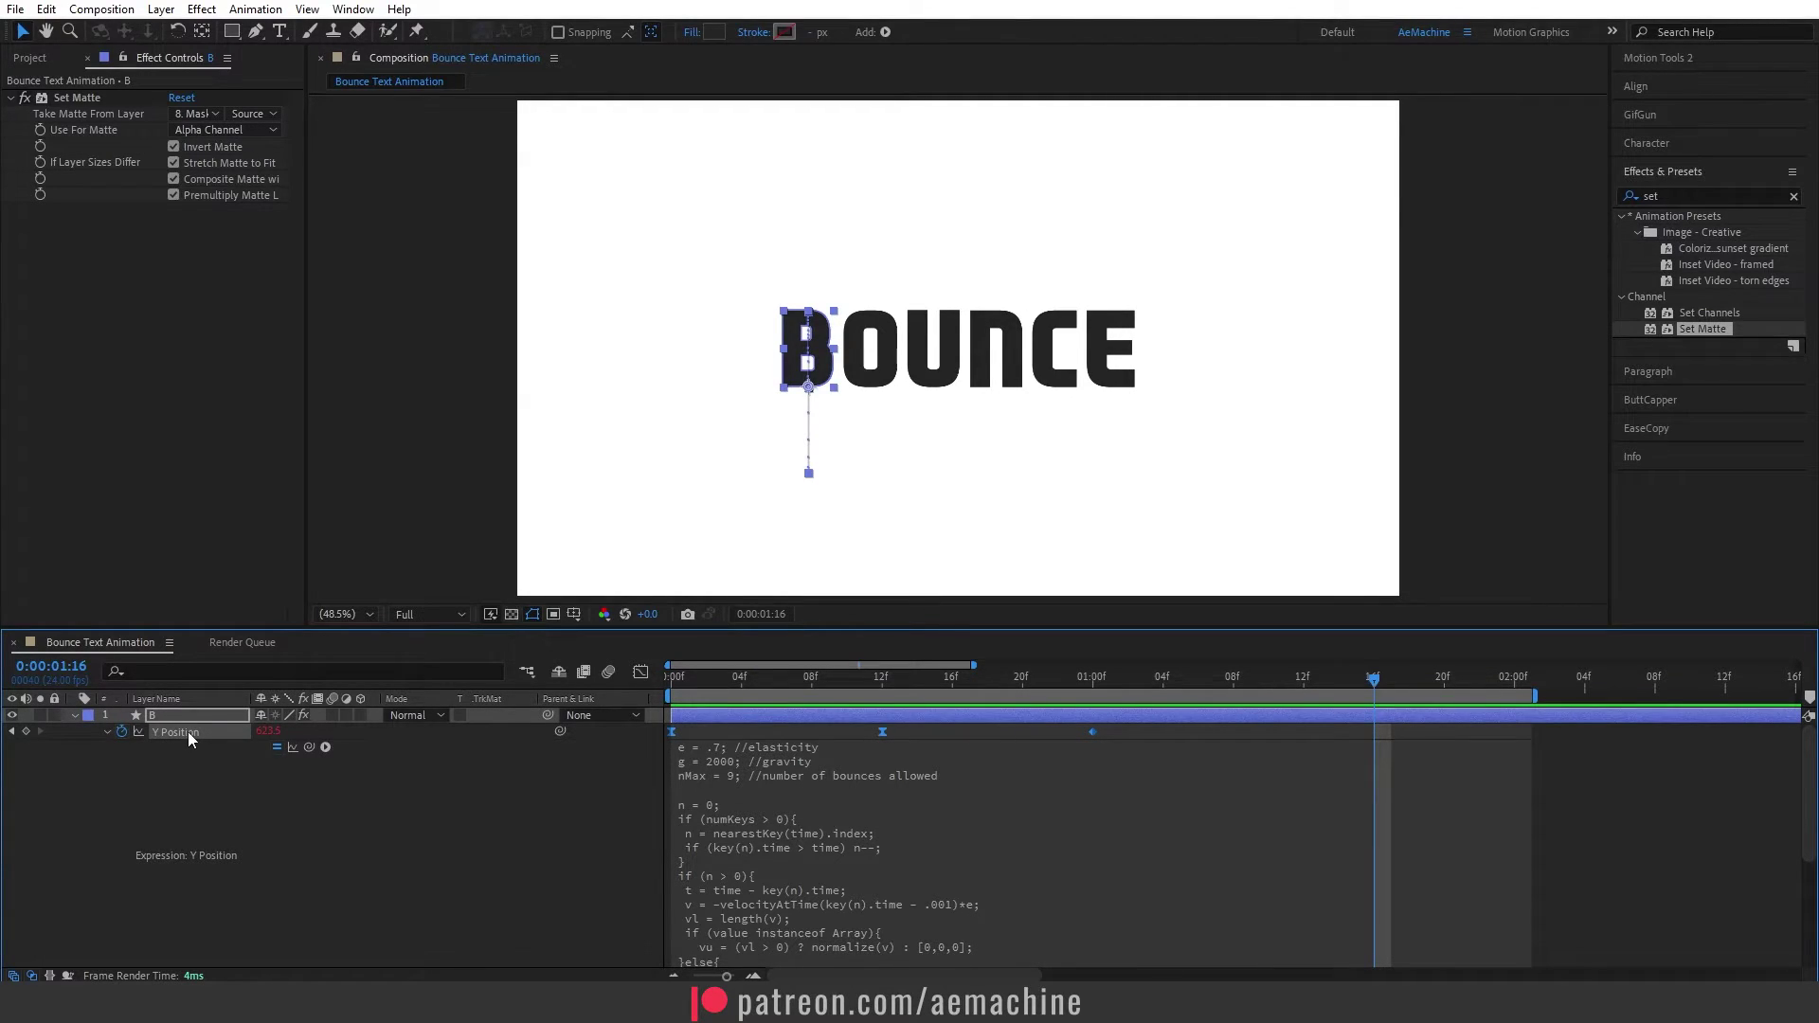
right_click(187, 731)
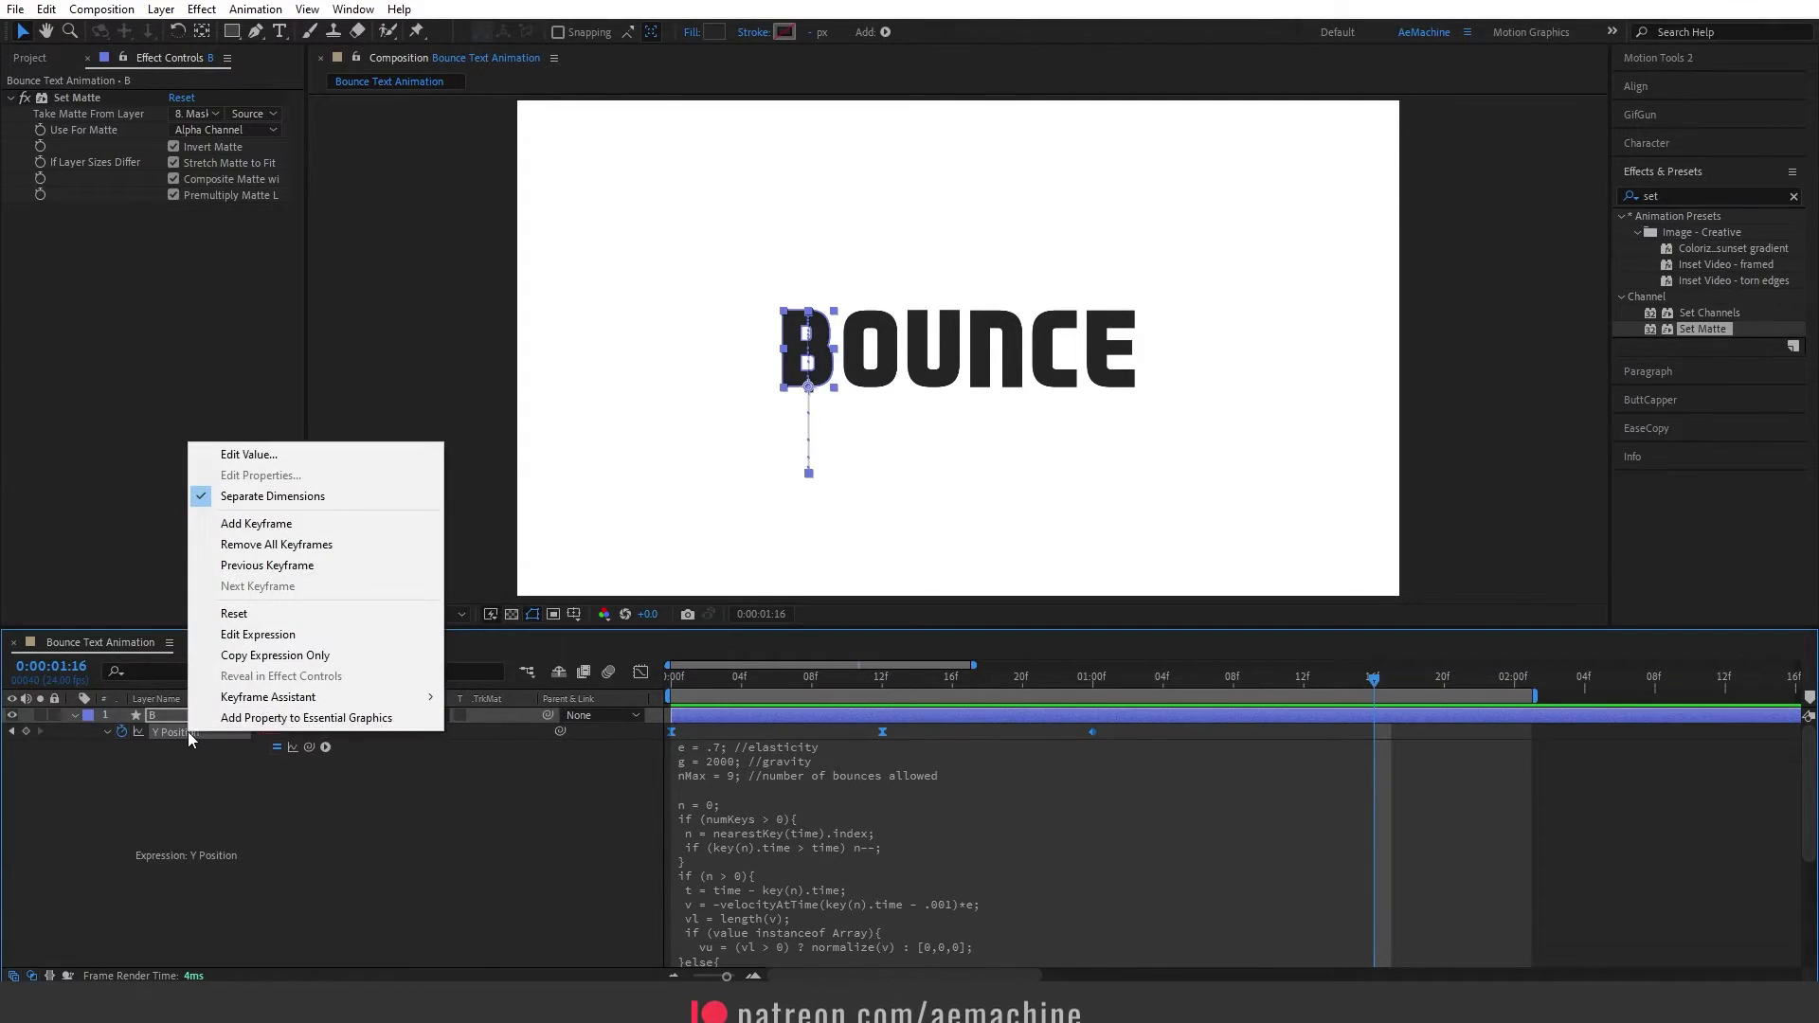
click(277, 655)
click(74, 715)
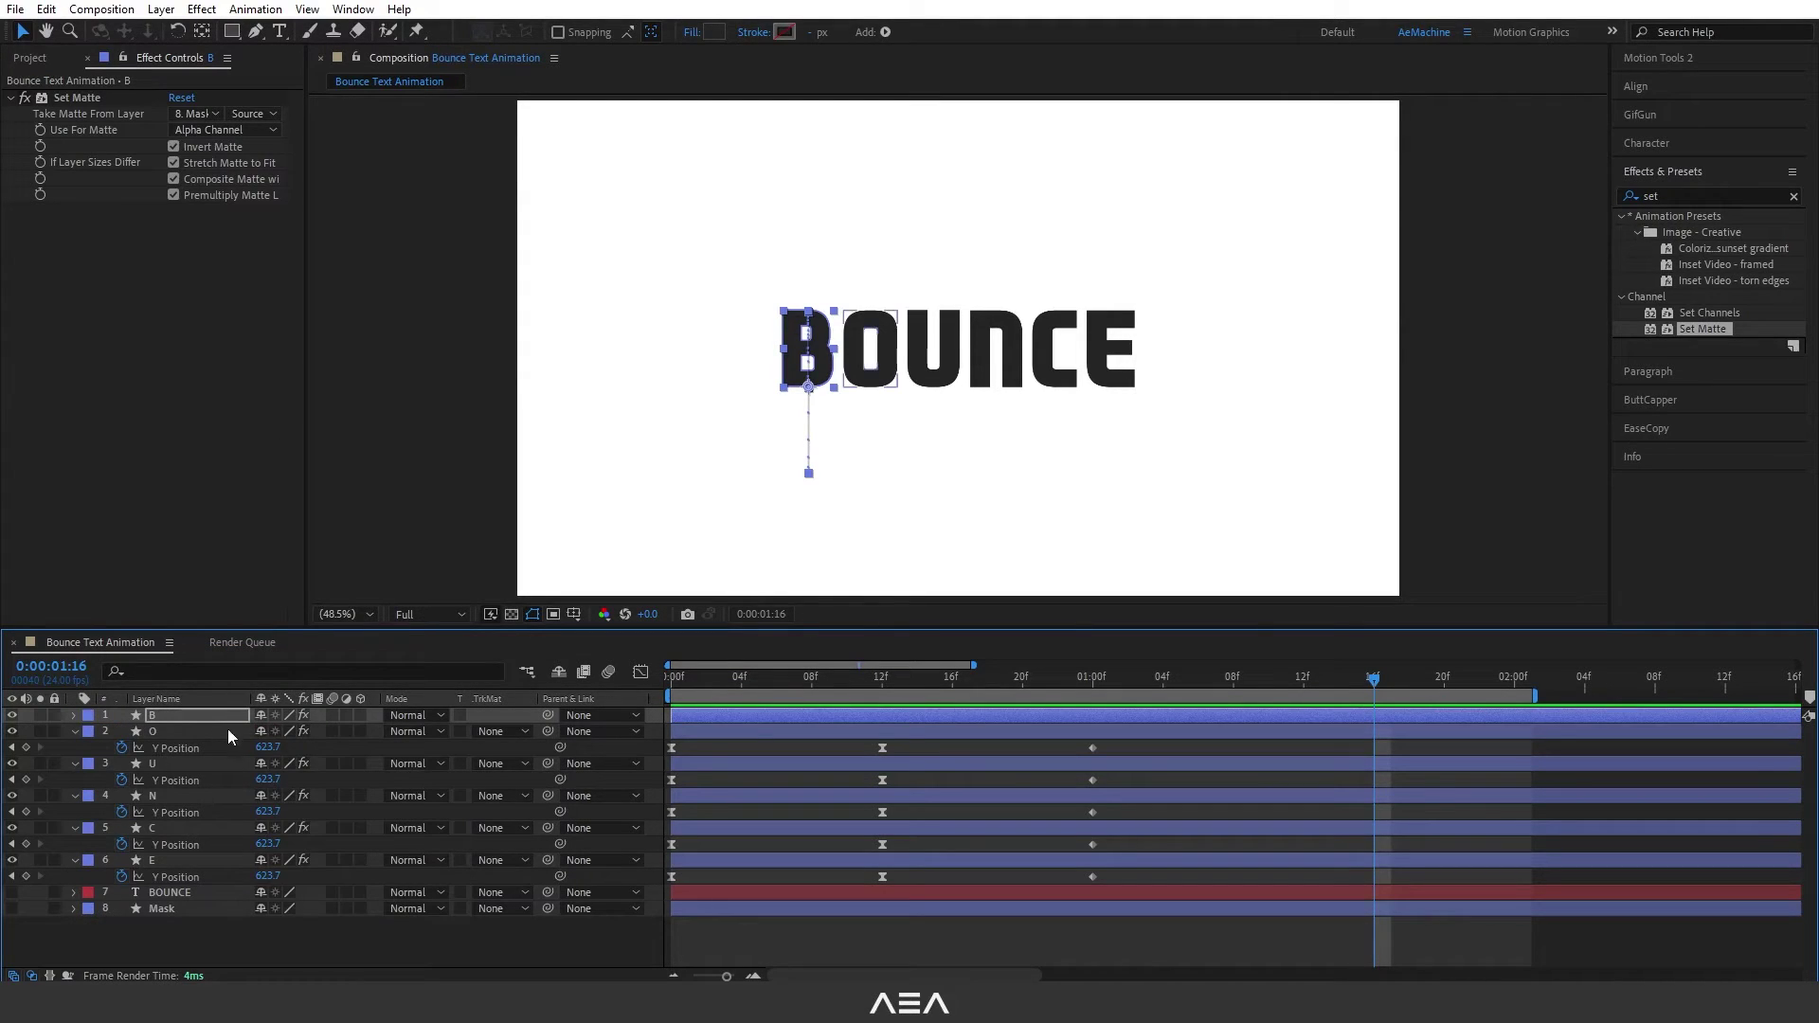
click(184, 747)
key(ctrl+v)
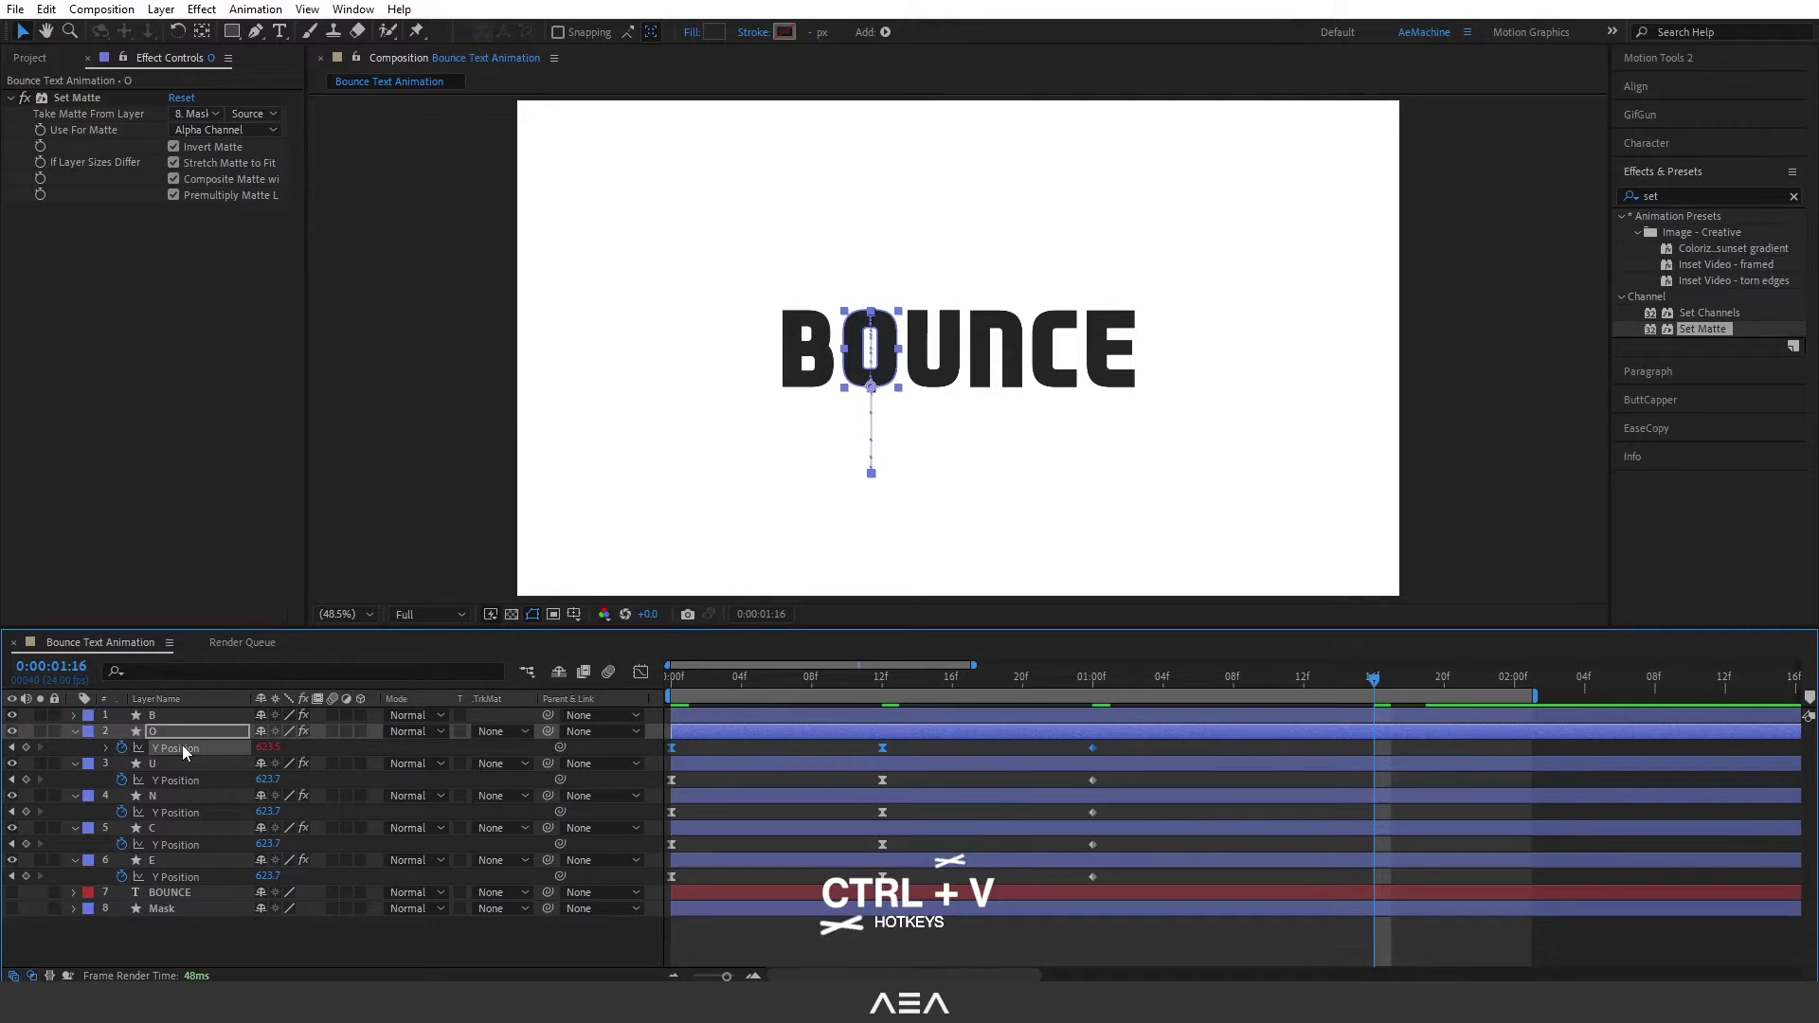
Step: Paste the bounce expression onto the Y Position of the U, N, C and E layers
click(182, 782)
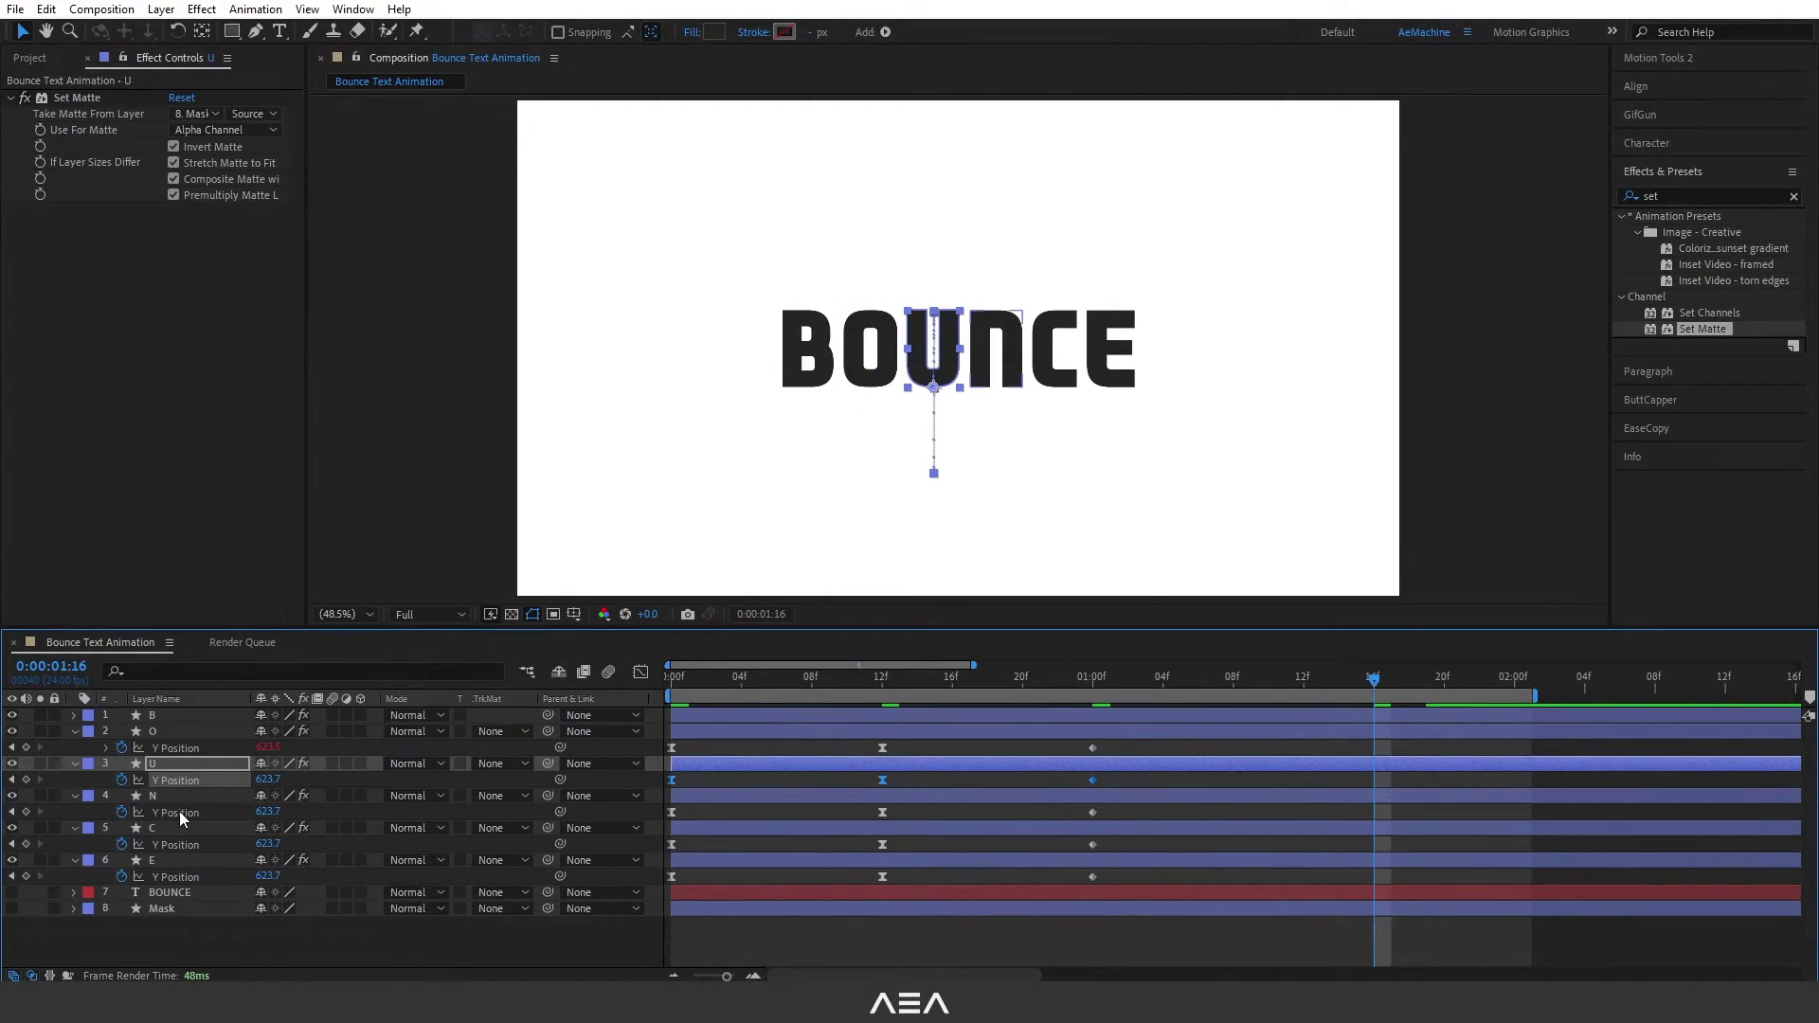
key(ctrl+v)
click(184, 812)
key(ctrl+v)
click(180, 844)
key(ctrl+v)
click(180, 876)
key(ctrl+v)
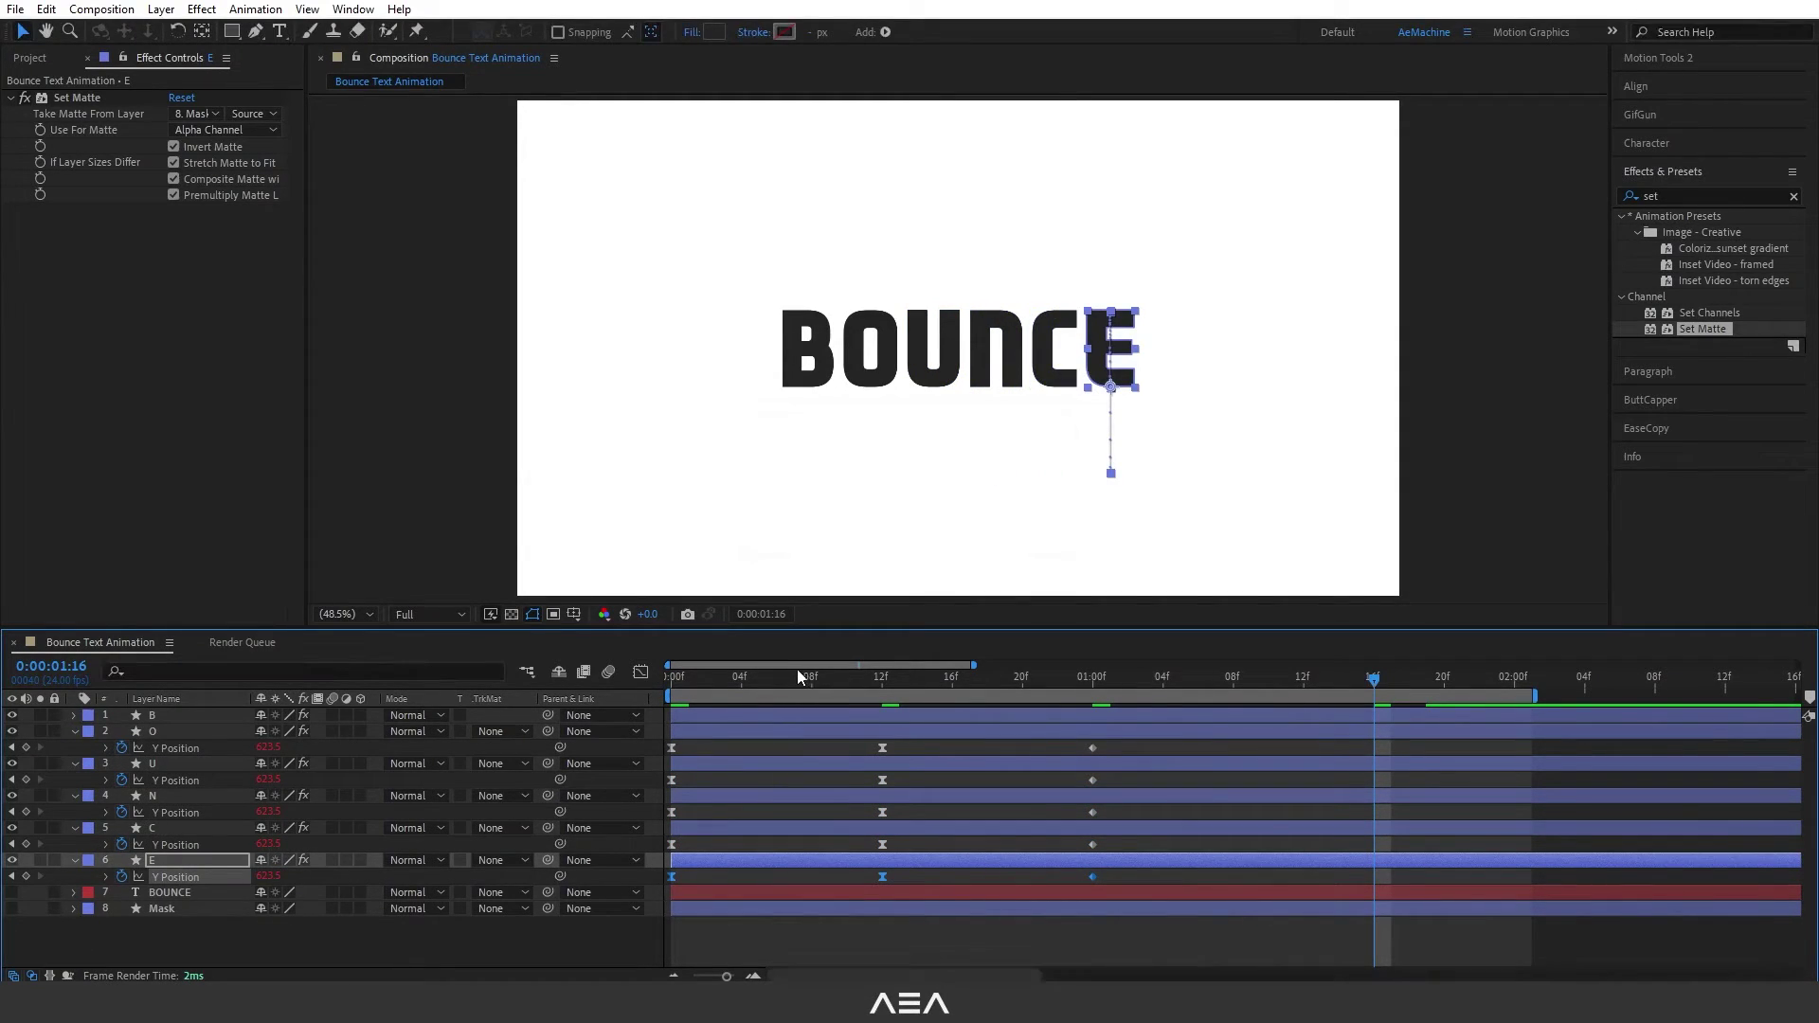
Step: Preview the bounce on all letters, then collapse the keyframed properties of every layer and deselect them
click(740, 674)
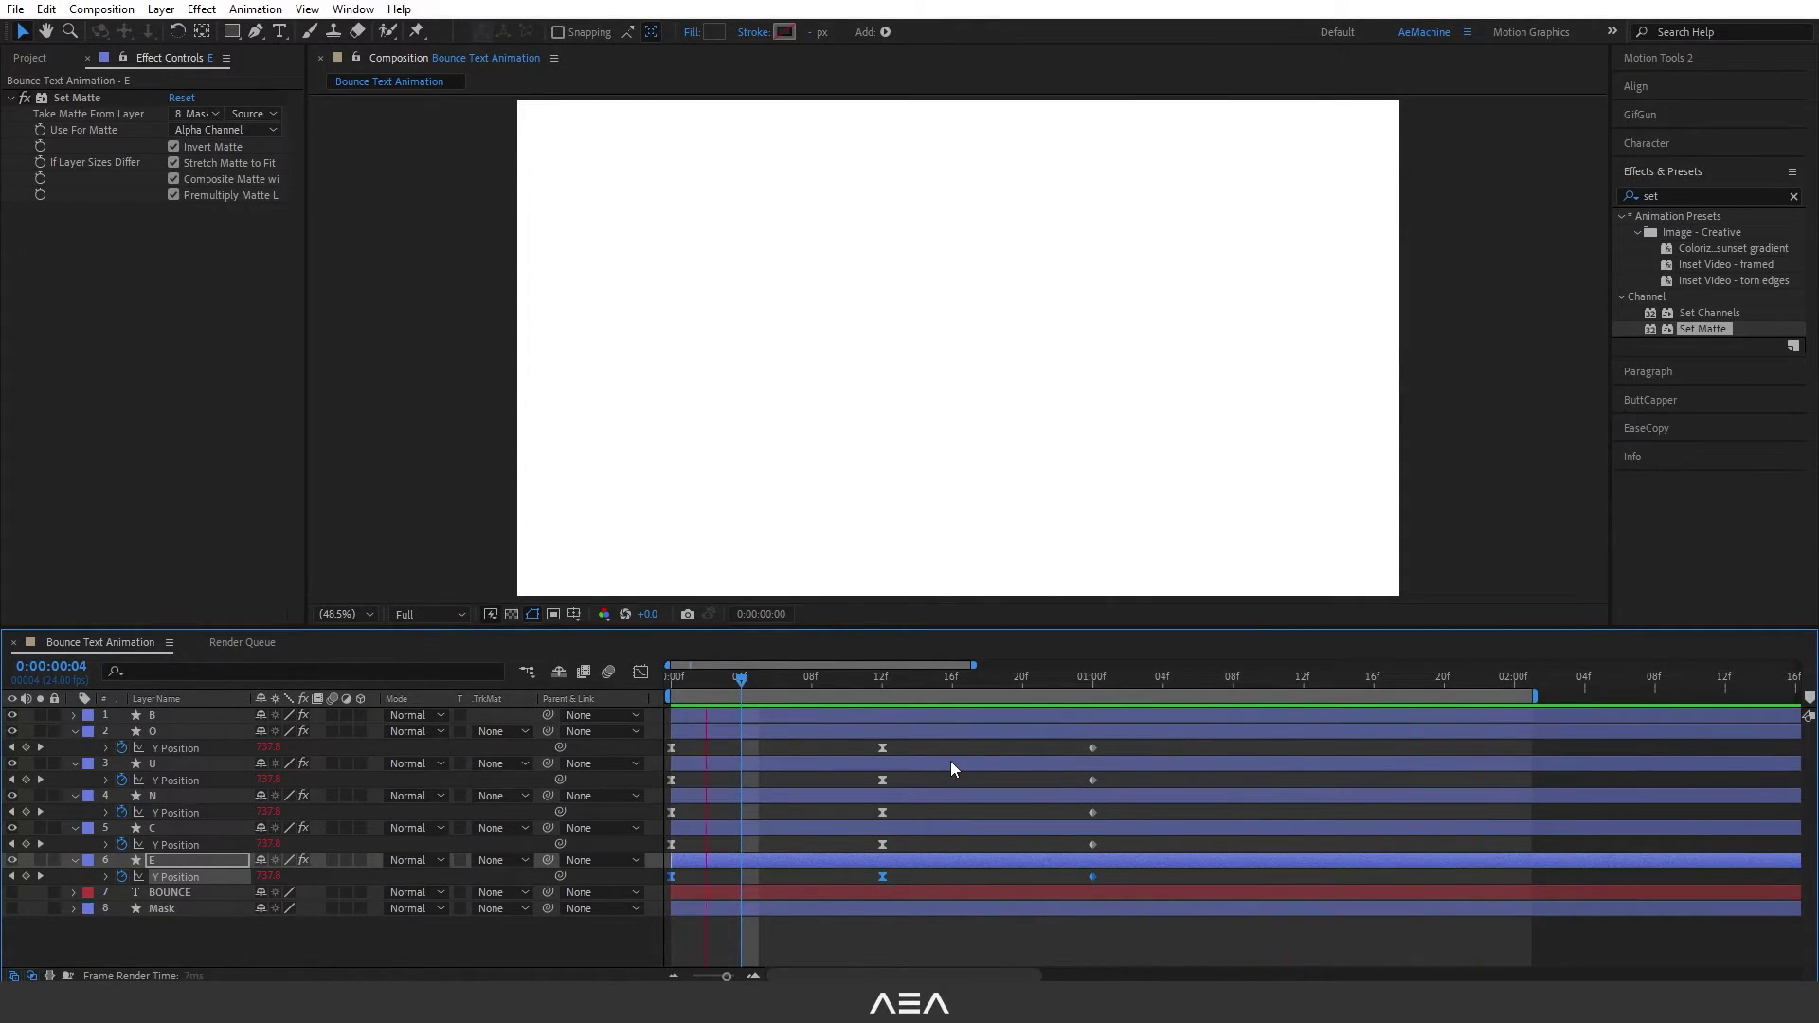
key(Home)
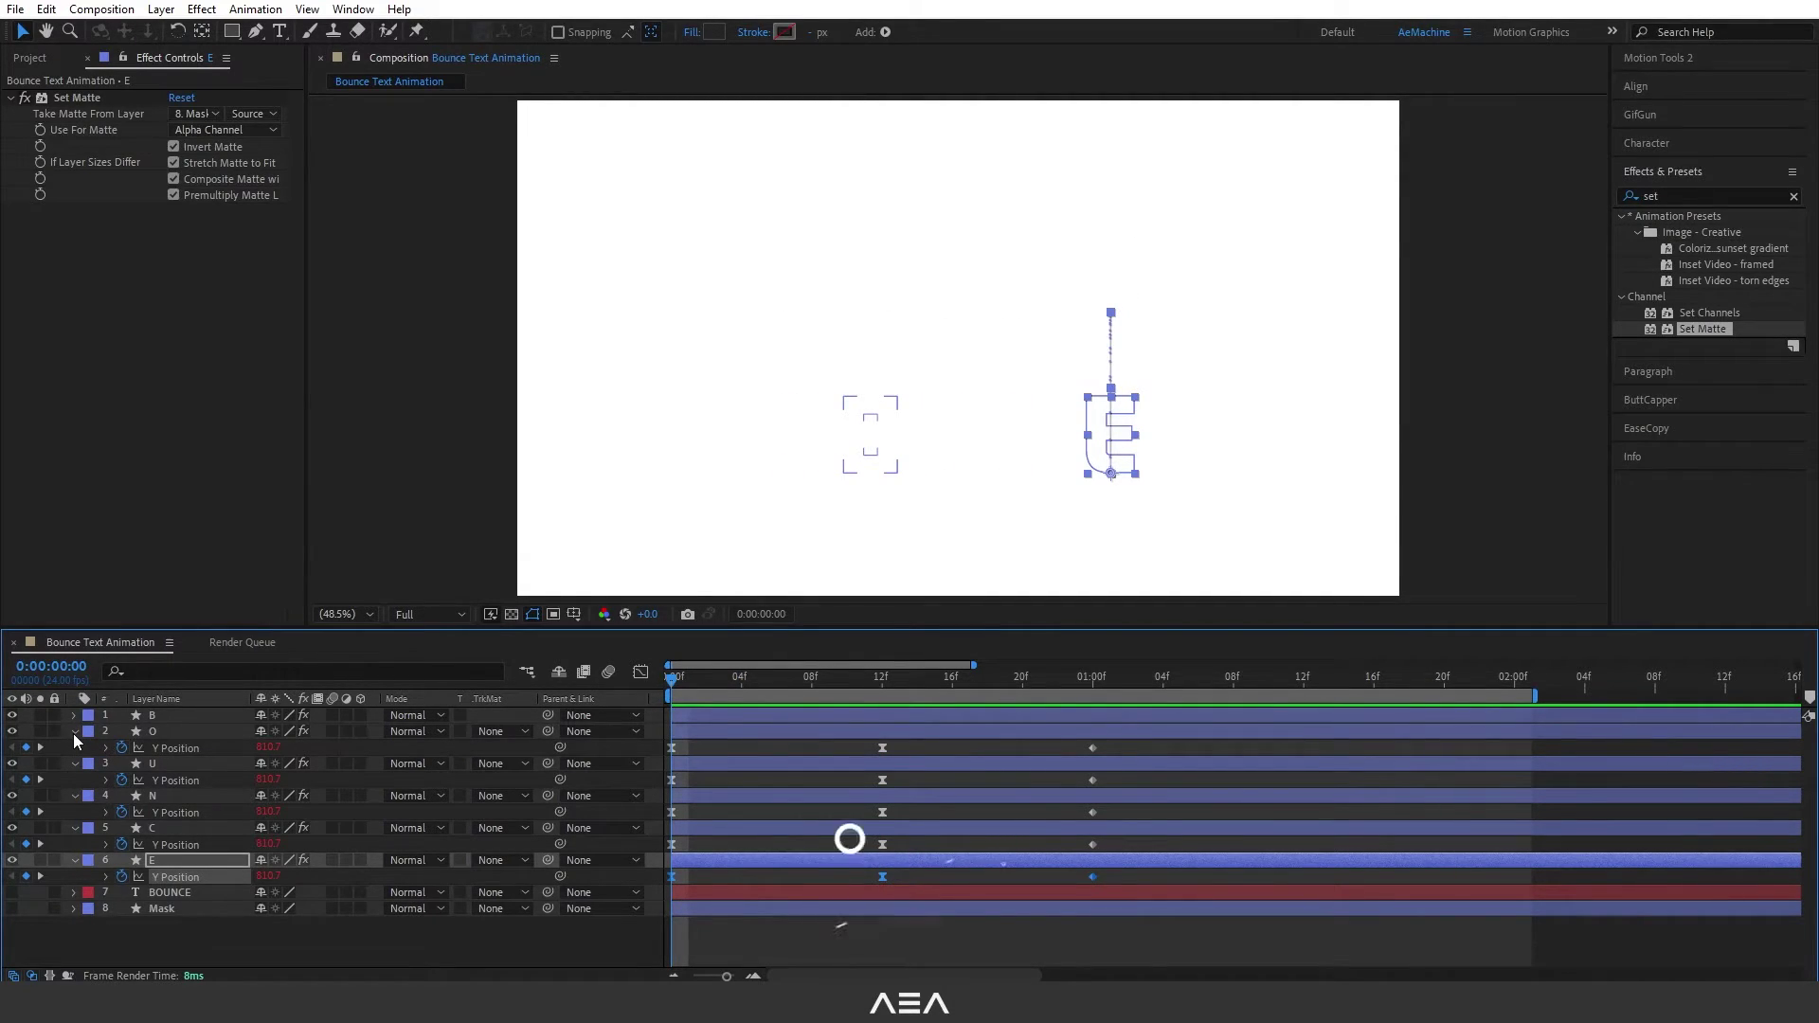
key(ctrl+a)
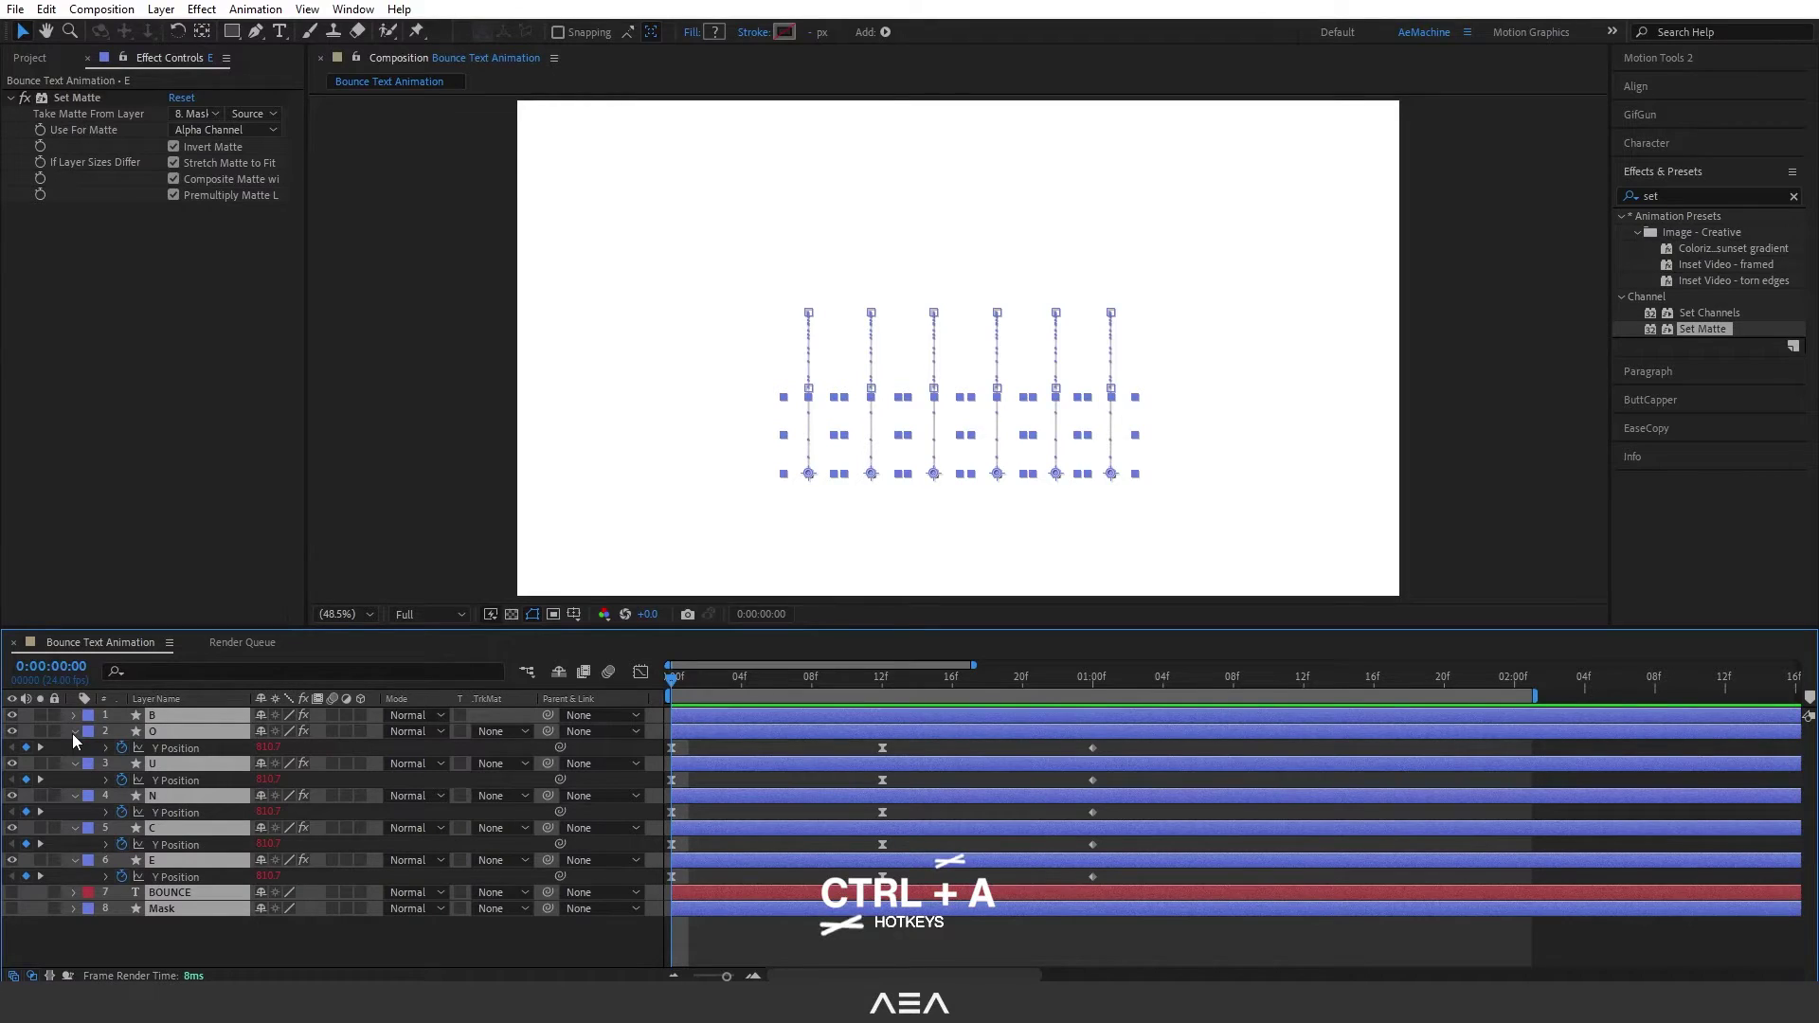
key(u)
key(ctrl+shift+a)
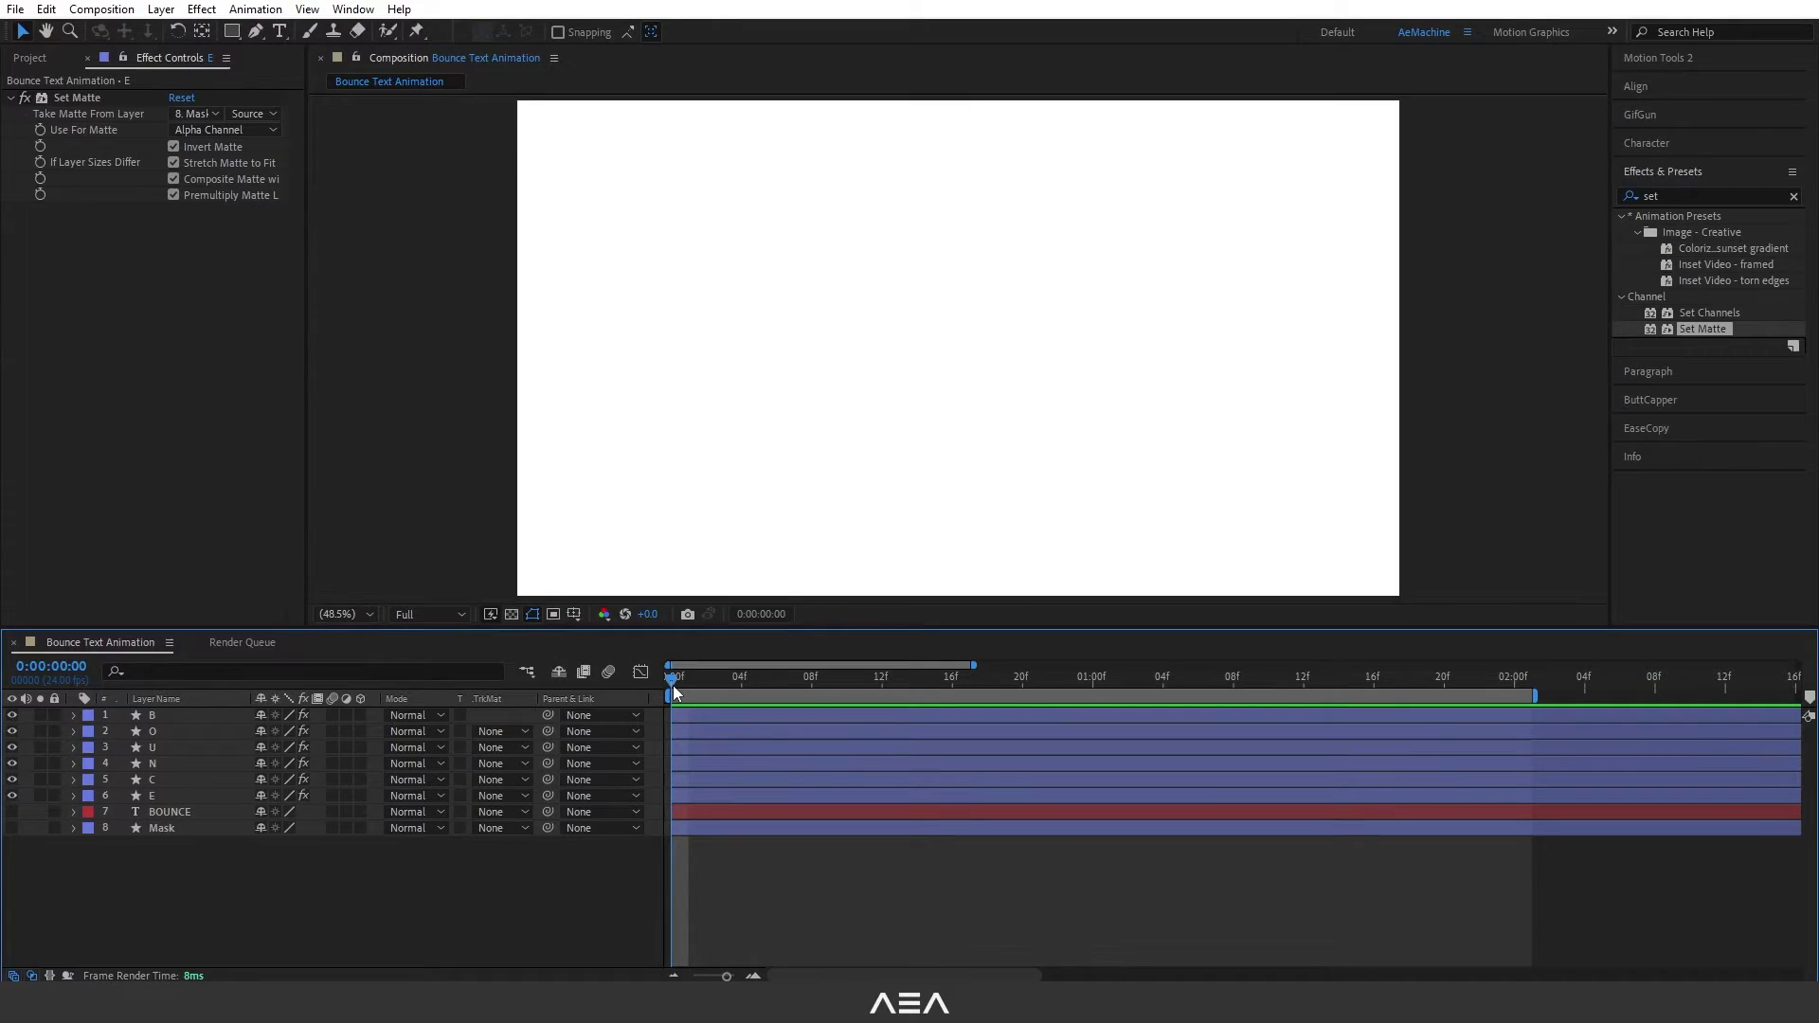
Step: Stagger the O and U layers so they start at frame 3 and frame 6
key(Page_Down)
key(Page_Down)
key(Page_Down)
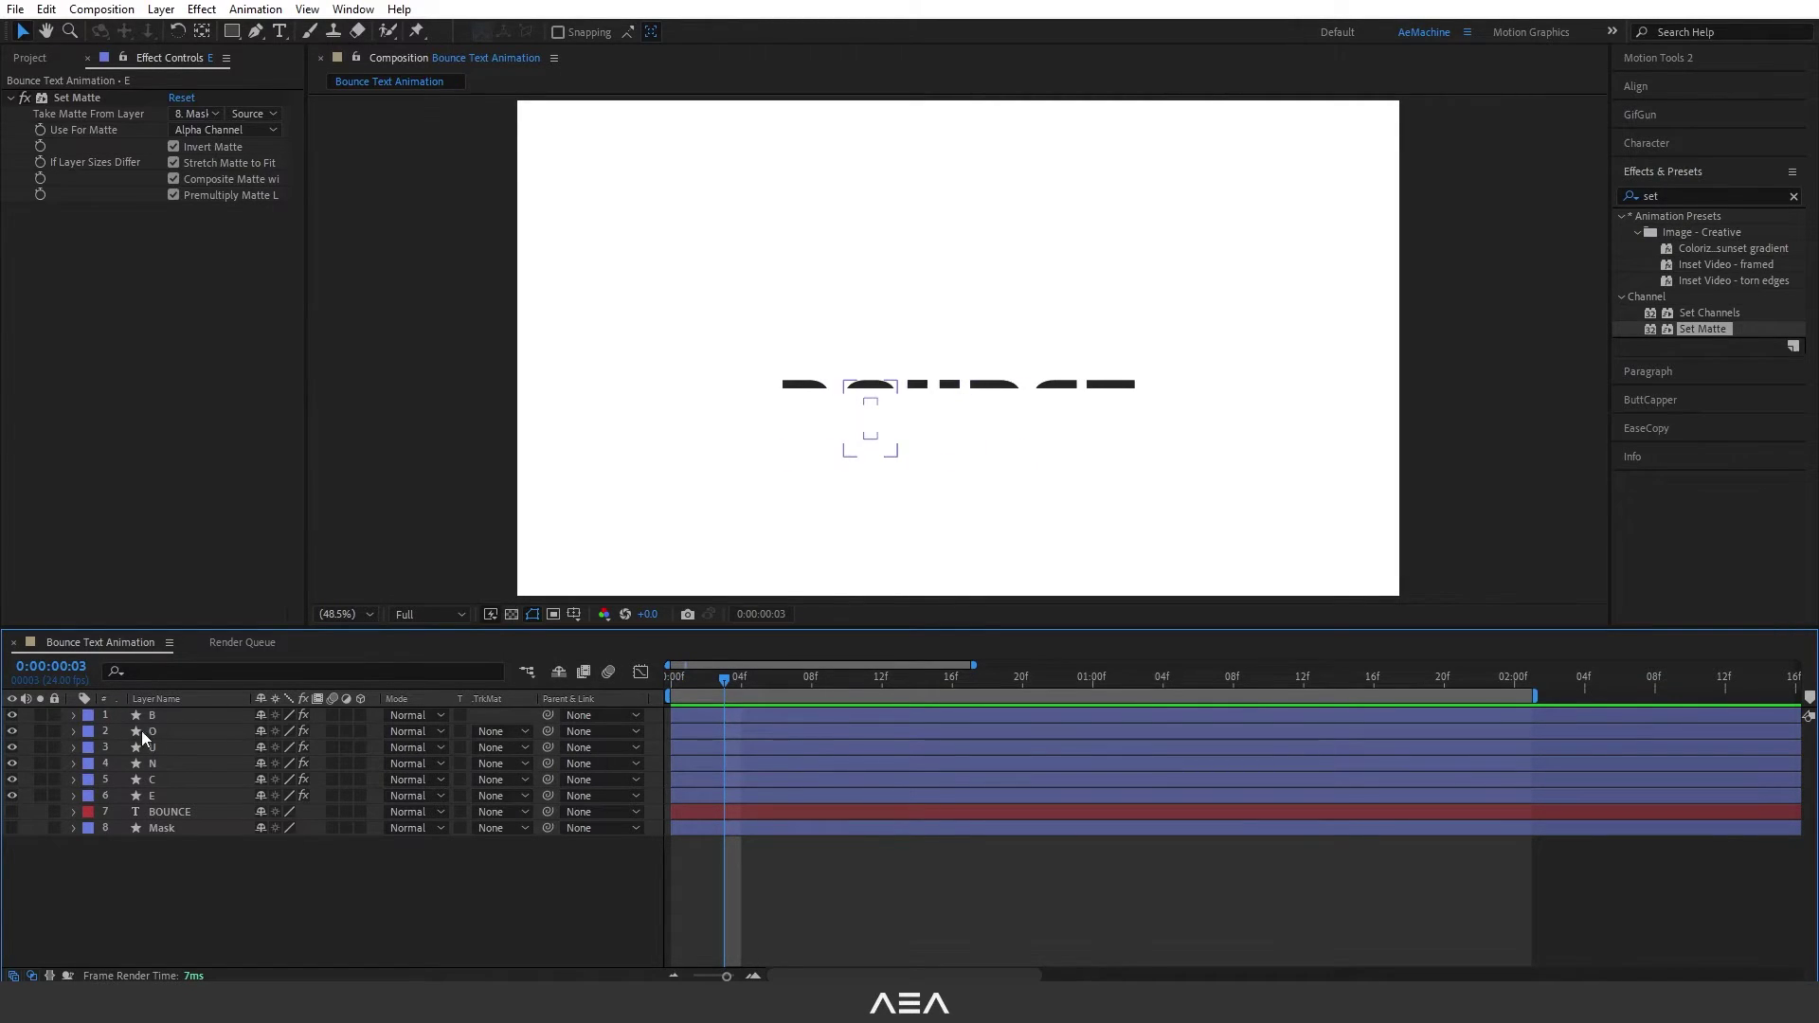
click(212, 732)
drag(691, 736, 737, 740)
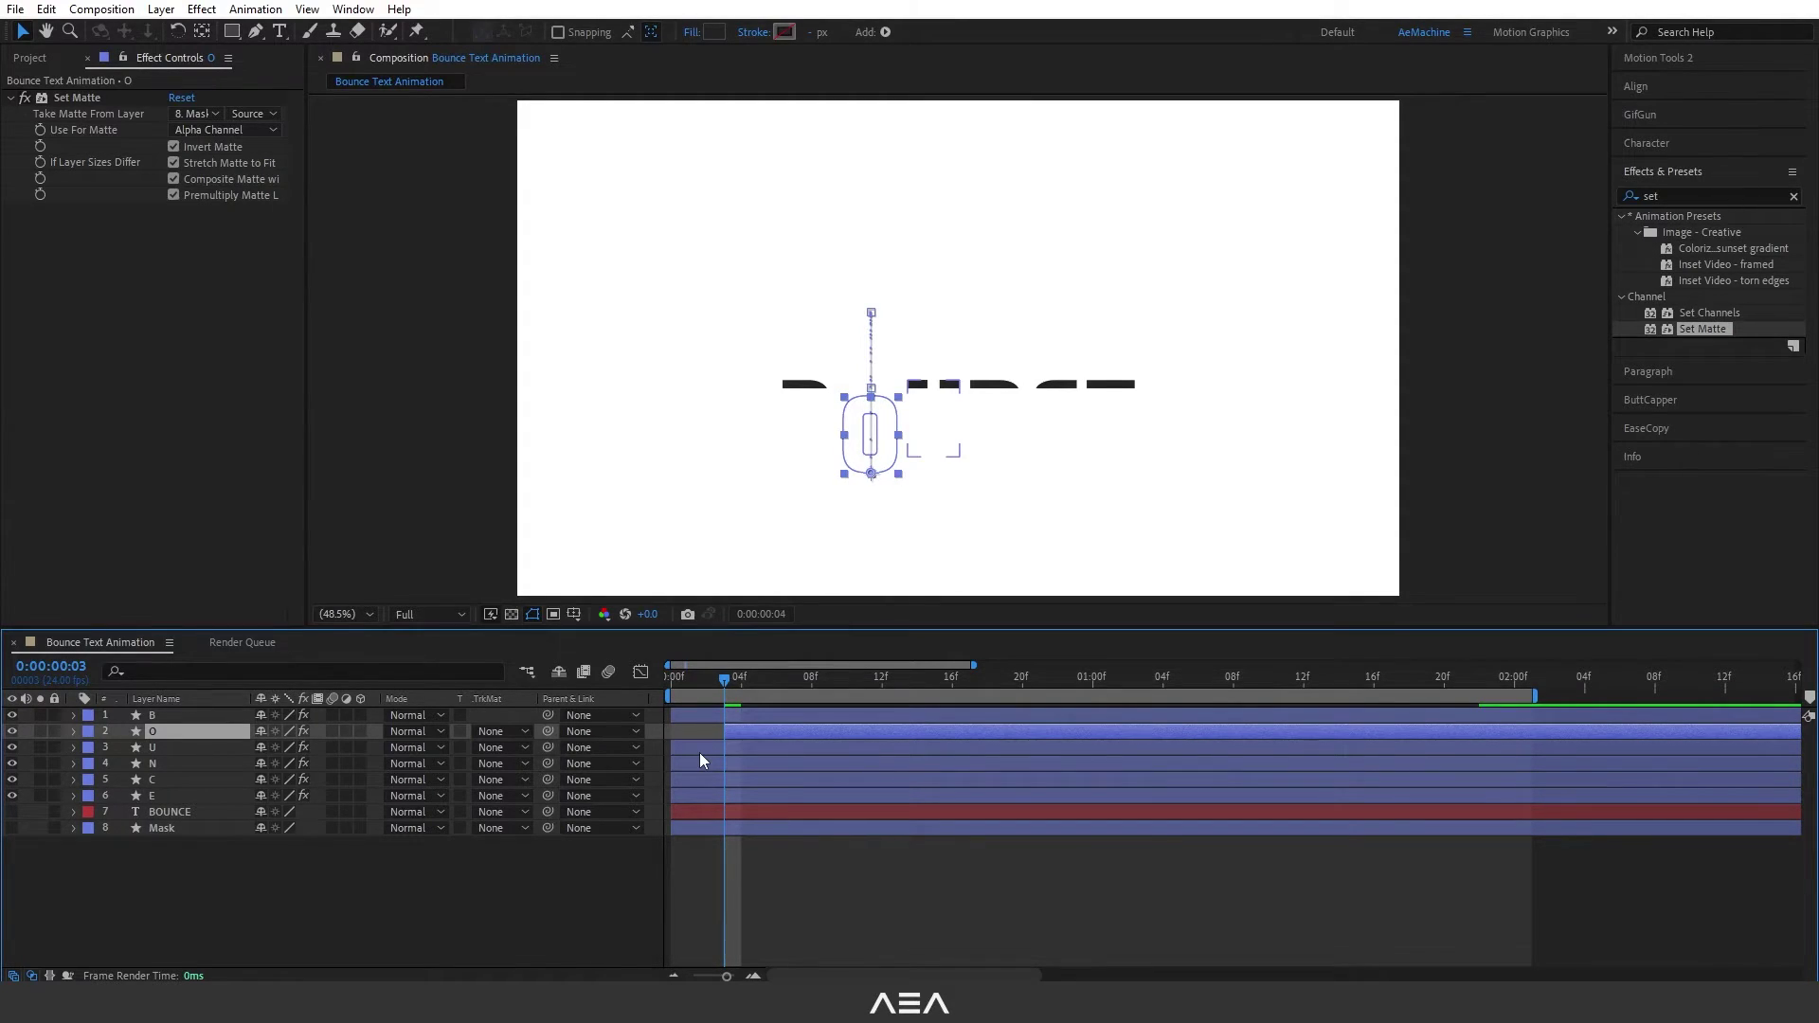
key(Page_Down)
key(Page_Down)
key(Page_Down)
drag(699, 752, 830, 762)
Step: Offset the N, C and E layers in three-frame increments so they start at frames 9, 12 and 15
key(Page_Down)
key(Page_Down)
key(Page_Down)
key(Page_Down)
key(Page_Down)
key(Page_Down)
drag(958, 779, 1012, 779)
key(Page_Down)
key(Page_Down)
key(Page_Down)
drag(754, 796, 1002, 813)
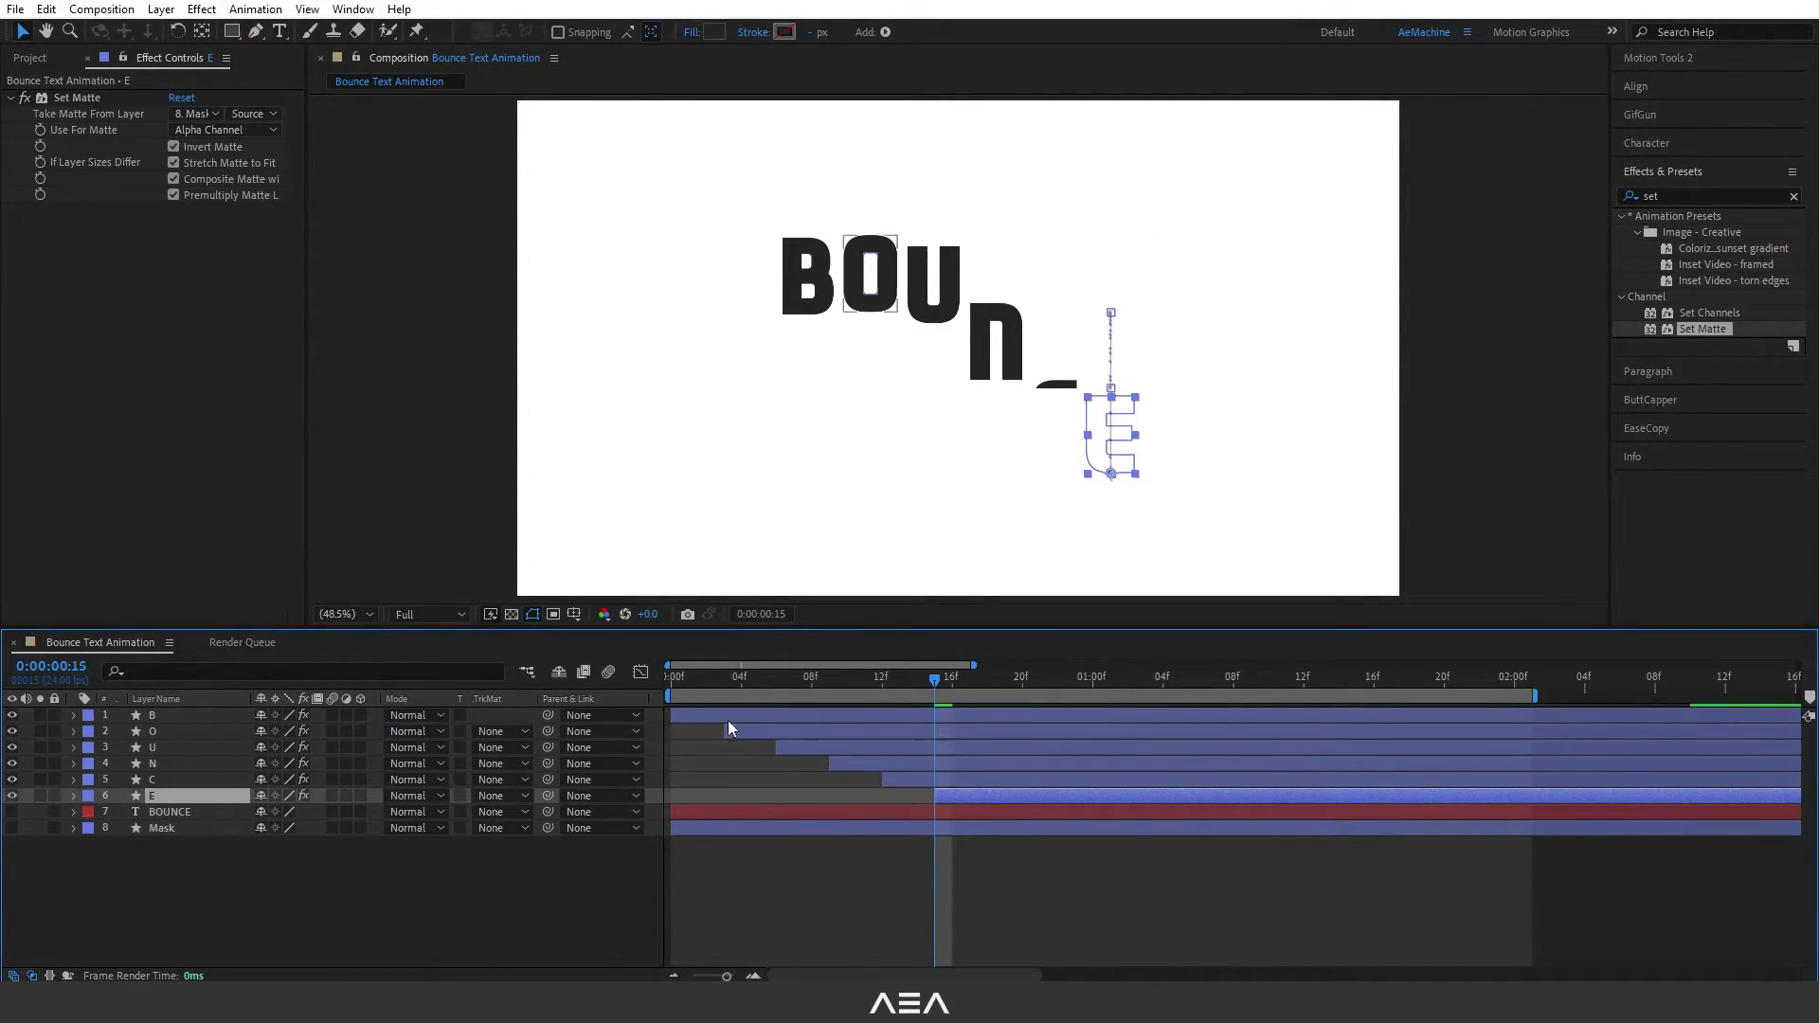
Step: Preview the staggered letters and extend the work area end to about 0:00:03:00
key(Home)
key(space)
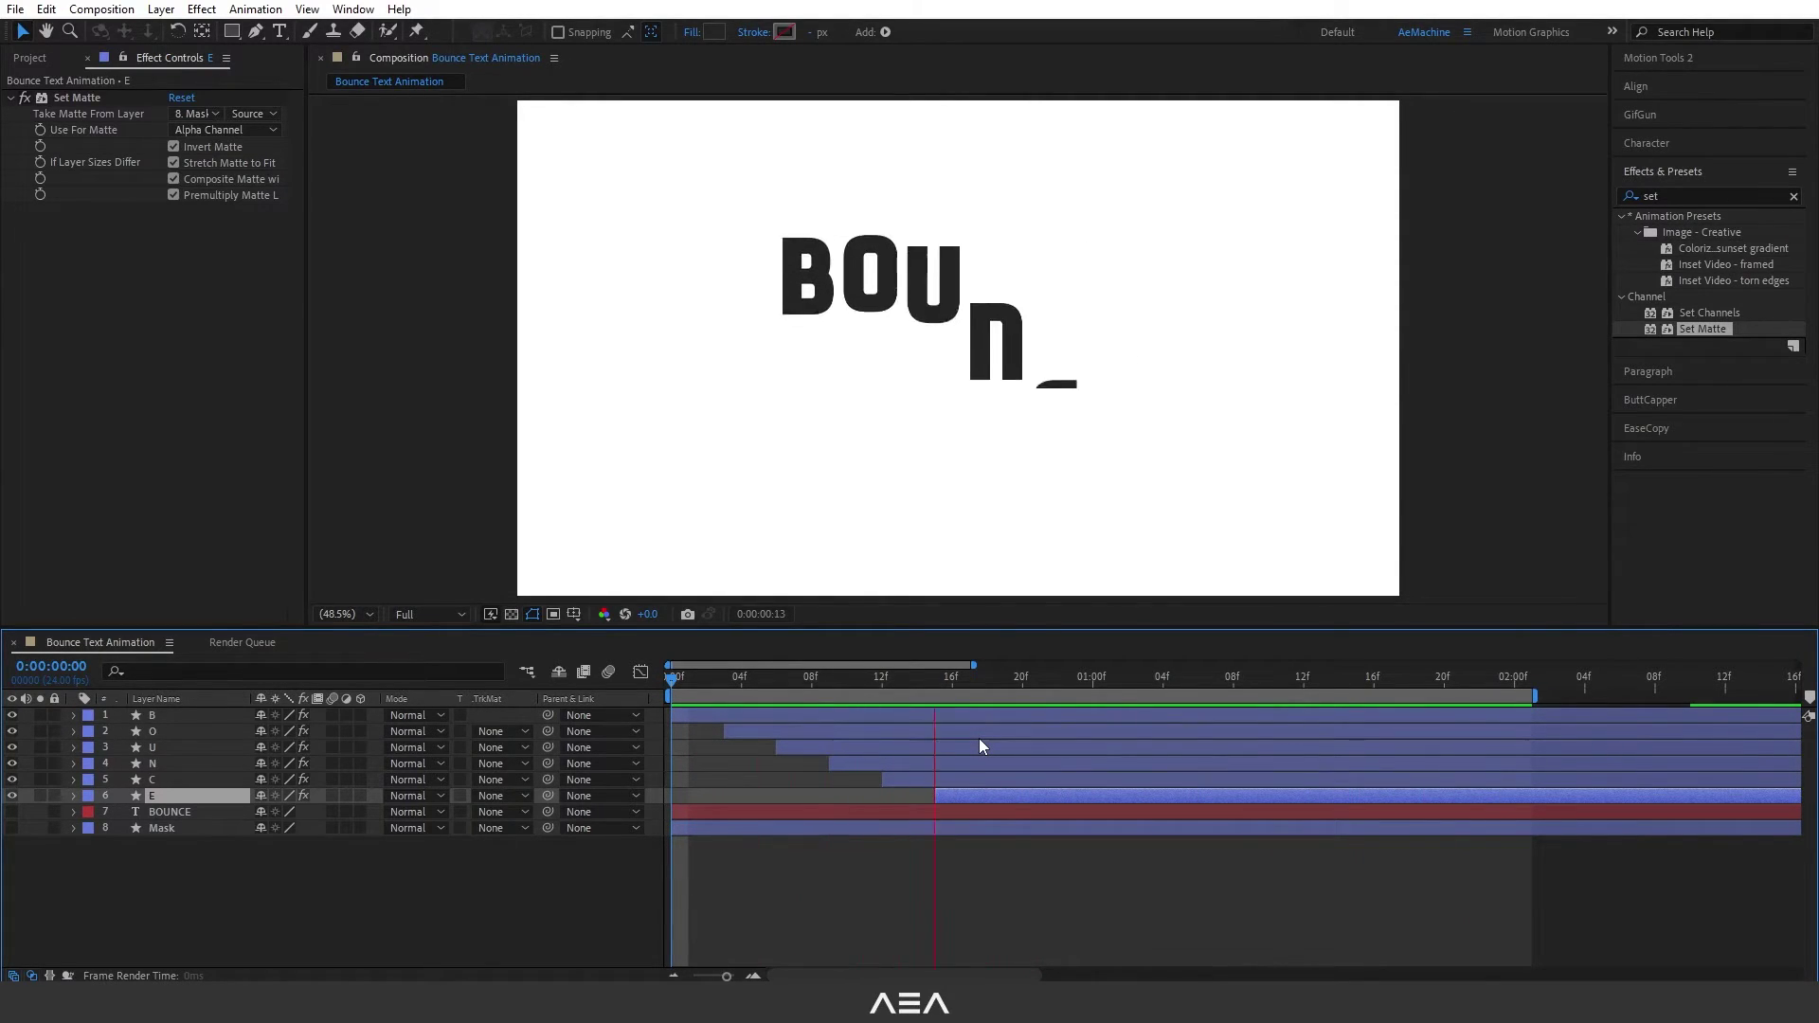
click(672, 976)
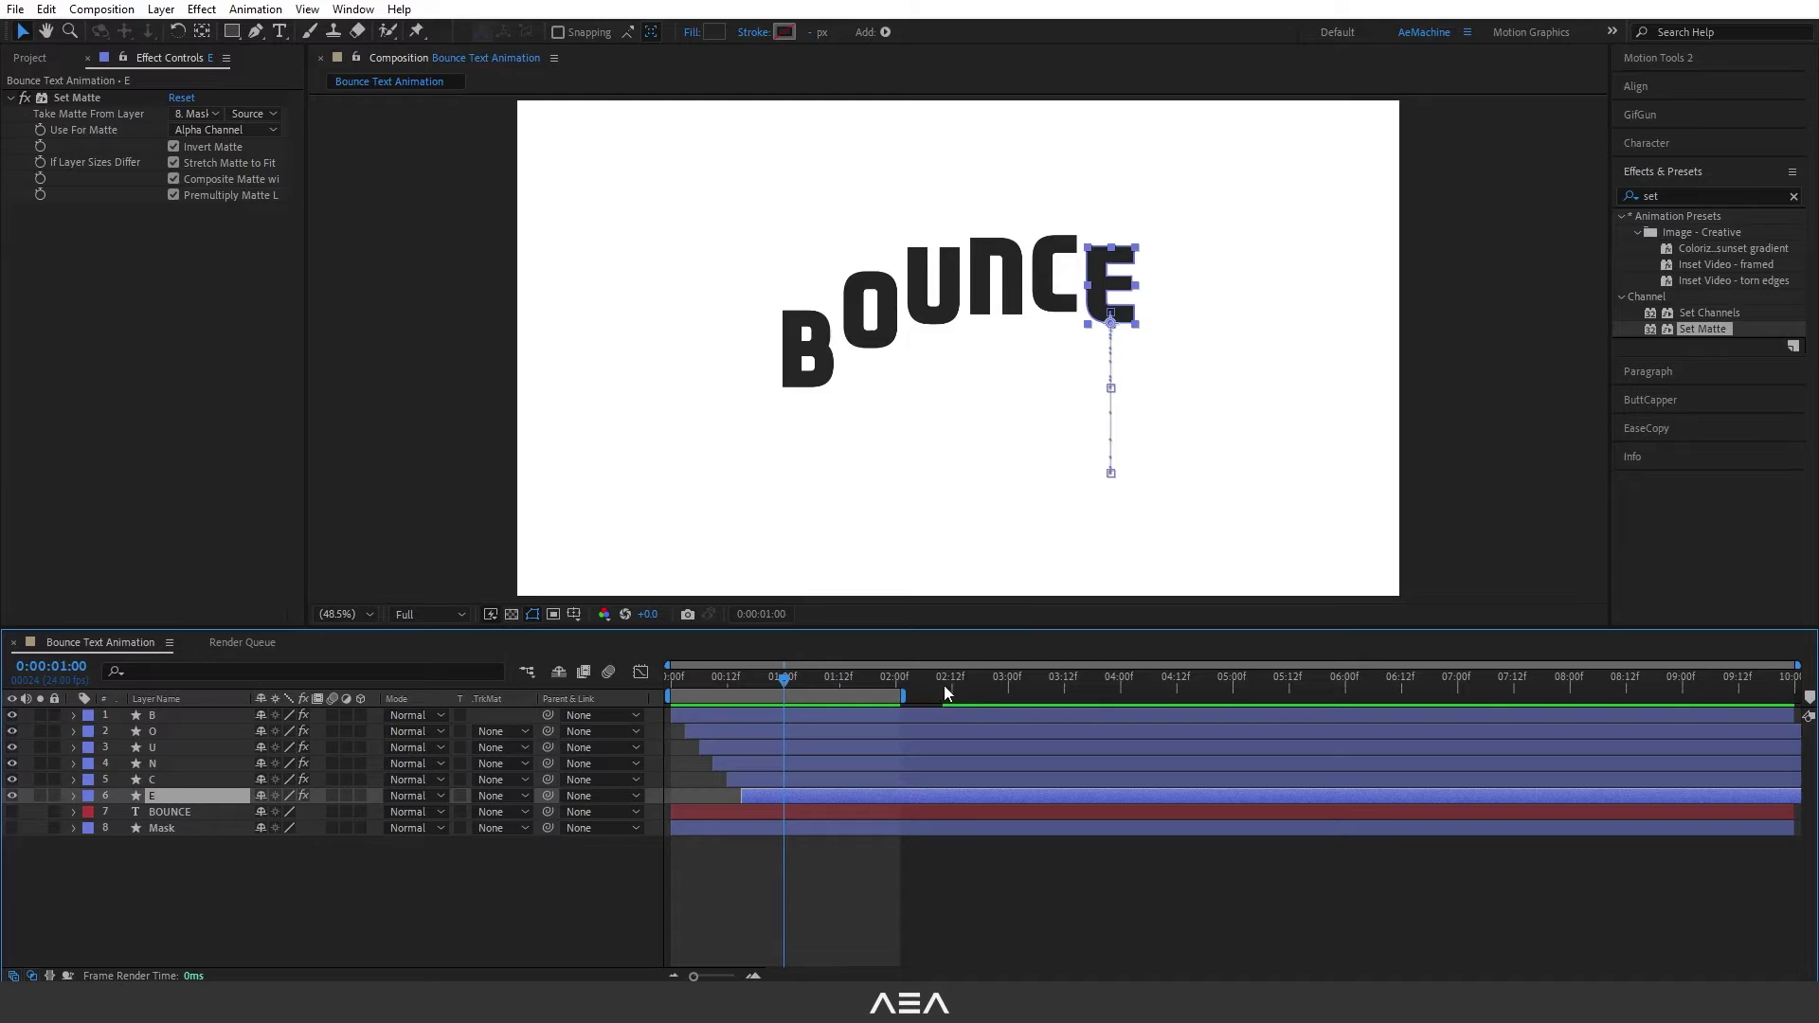
click(1003, 687)
drag(1013, 718, 1008, 766)
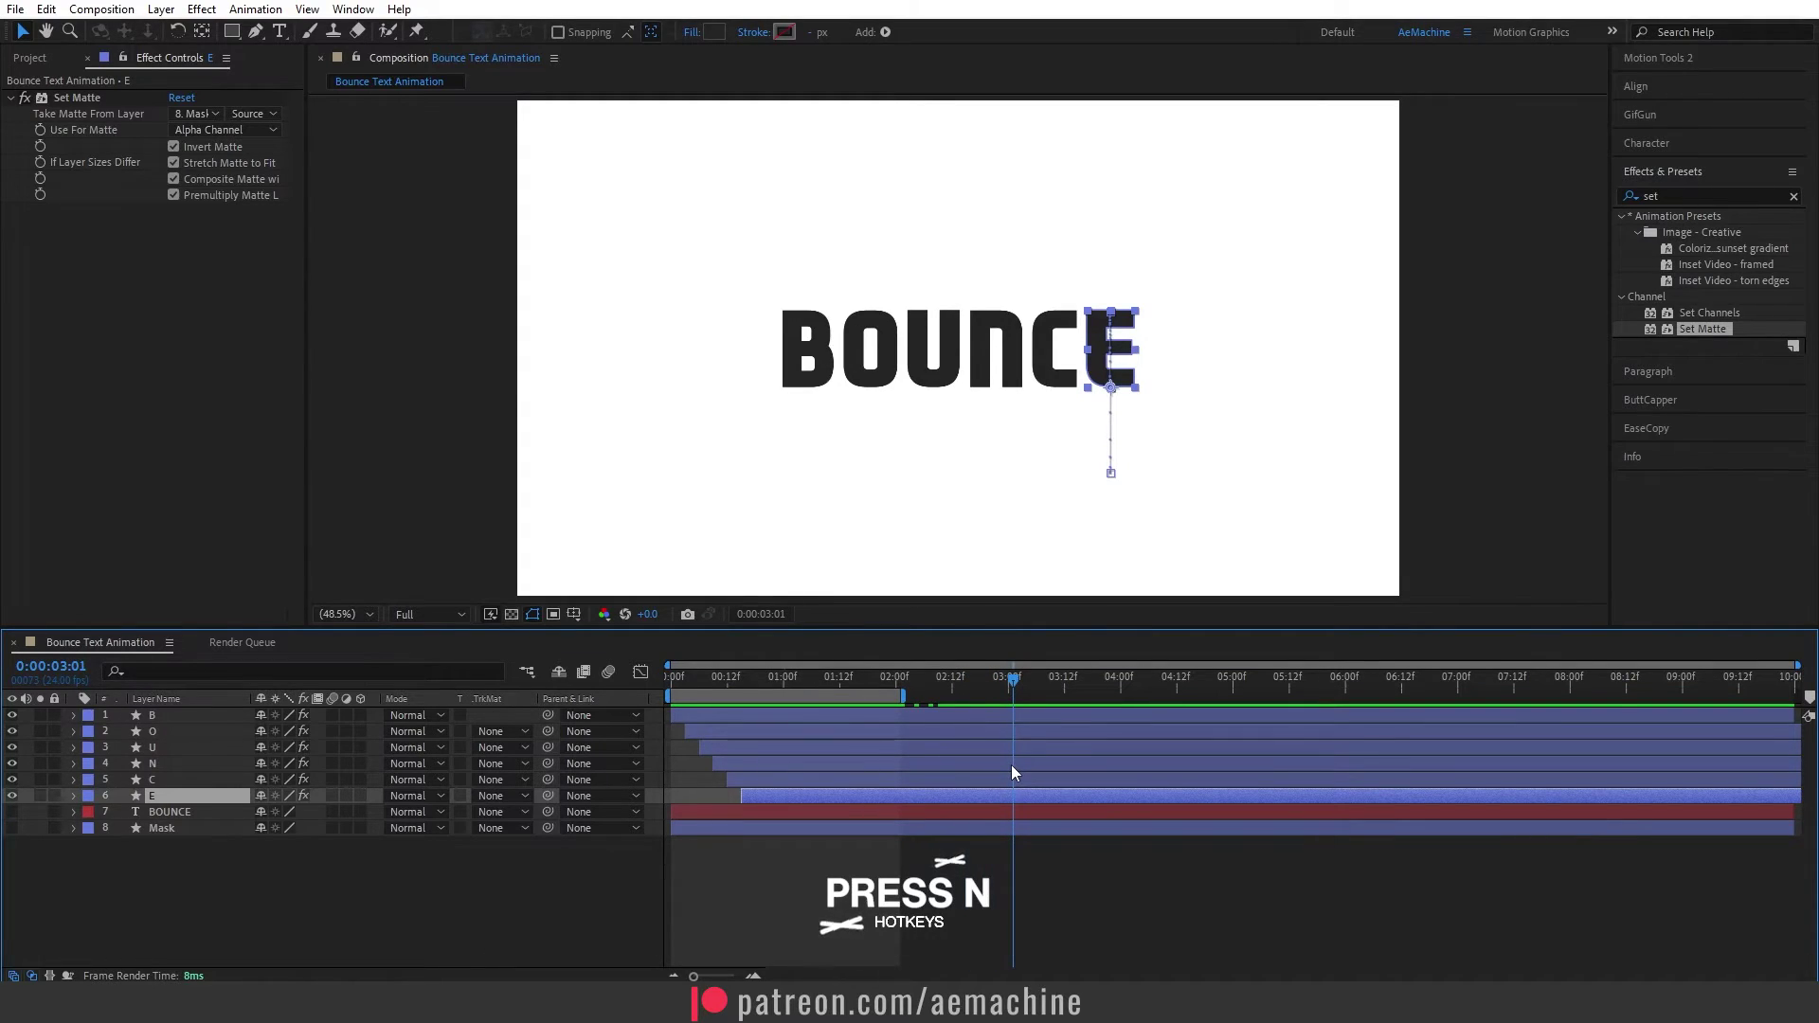
key(n)
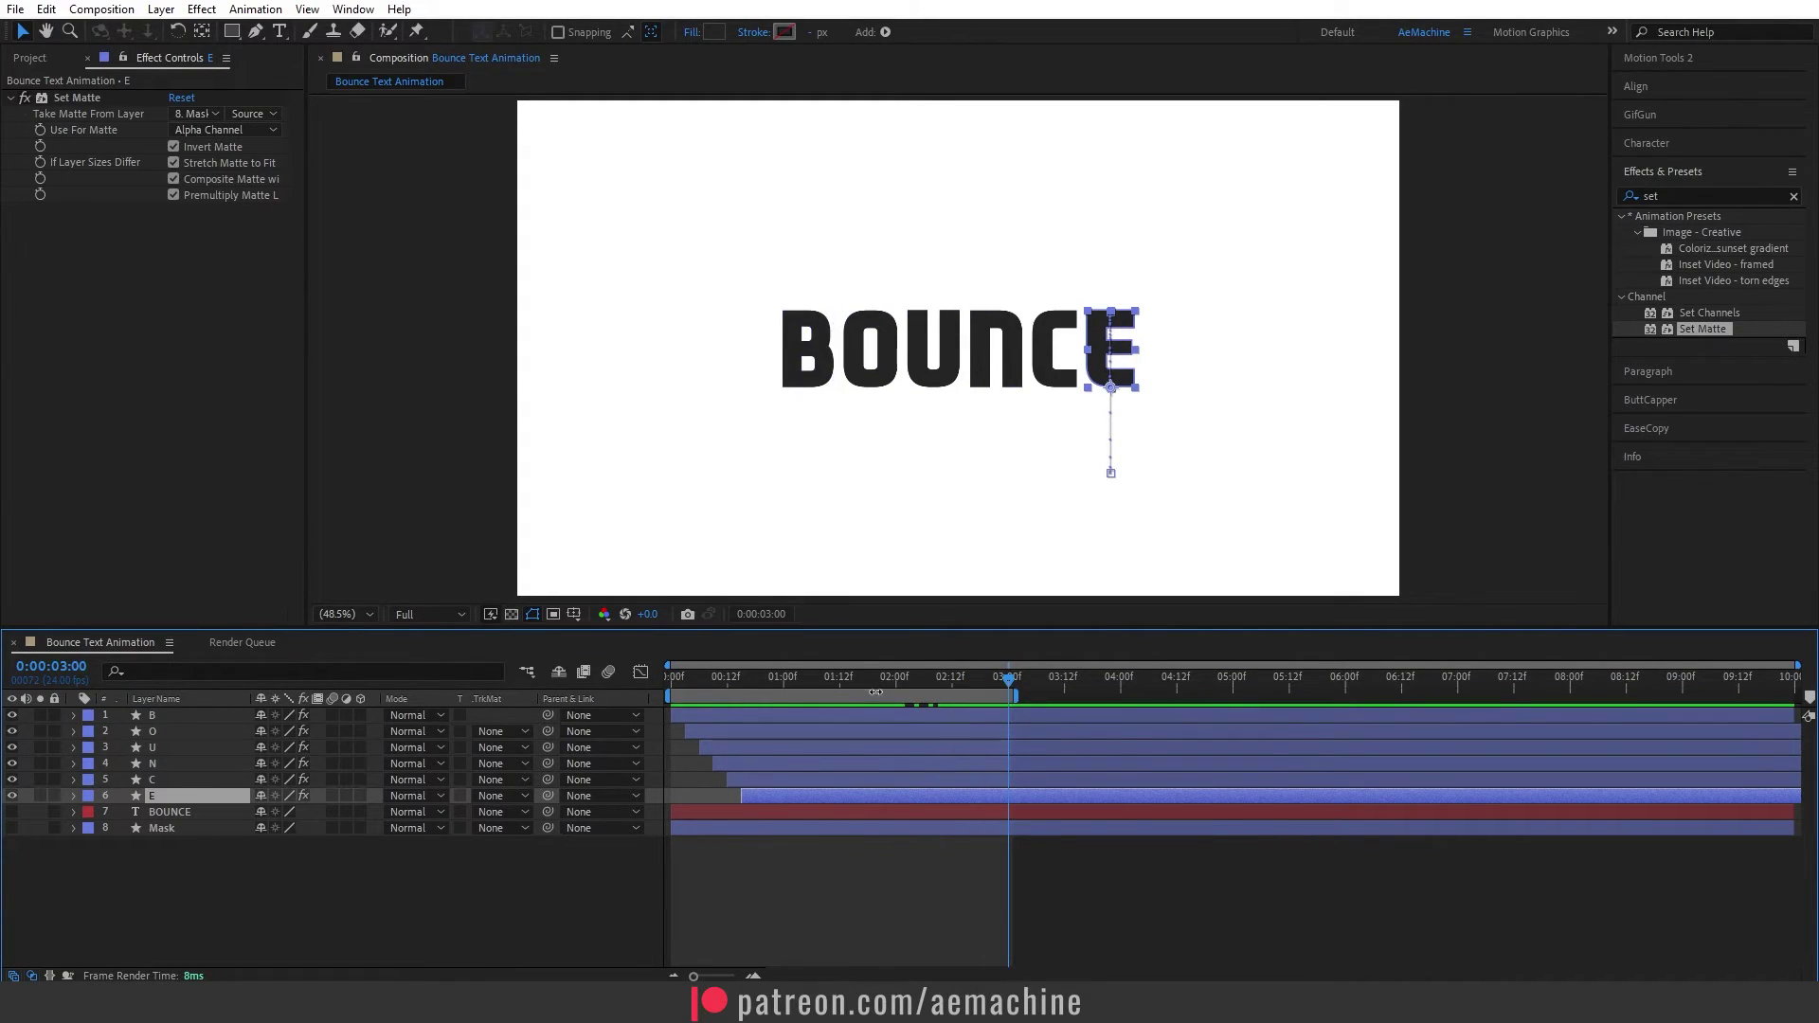
click(851, 684)
key(space)
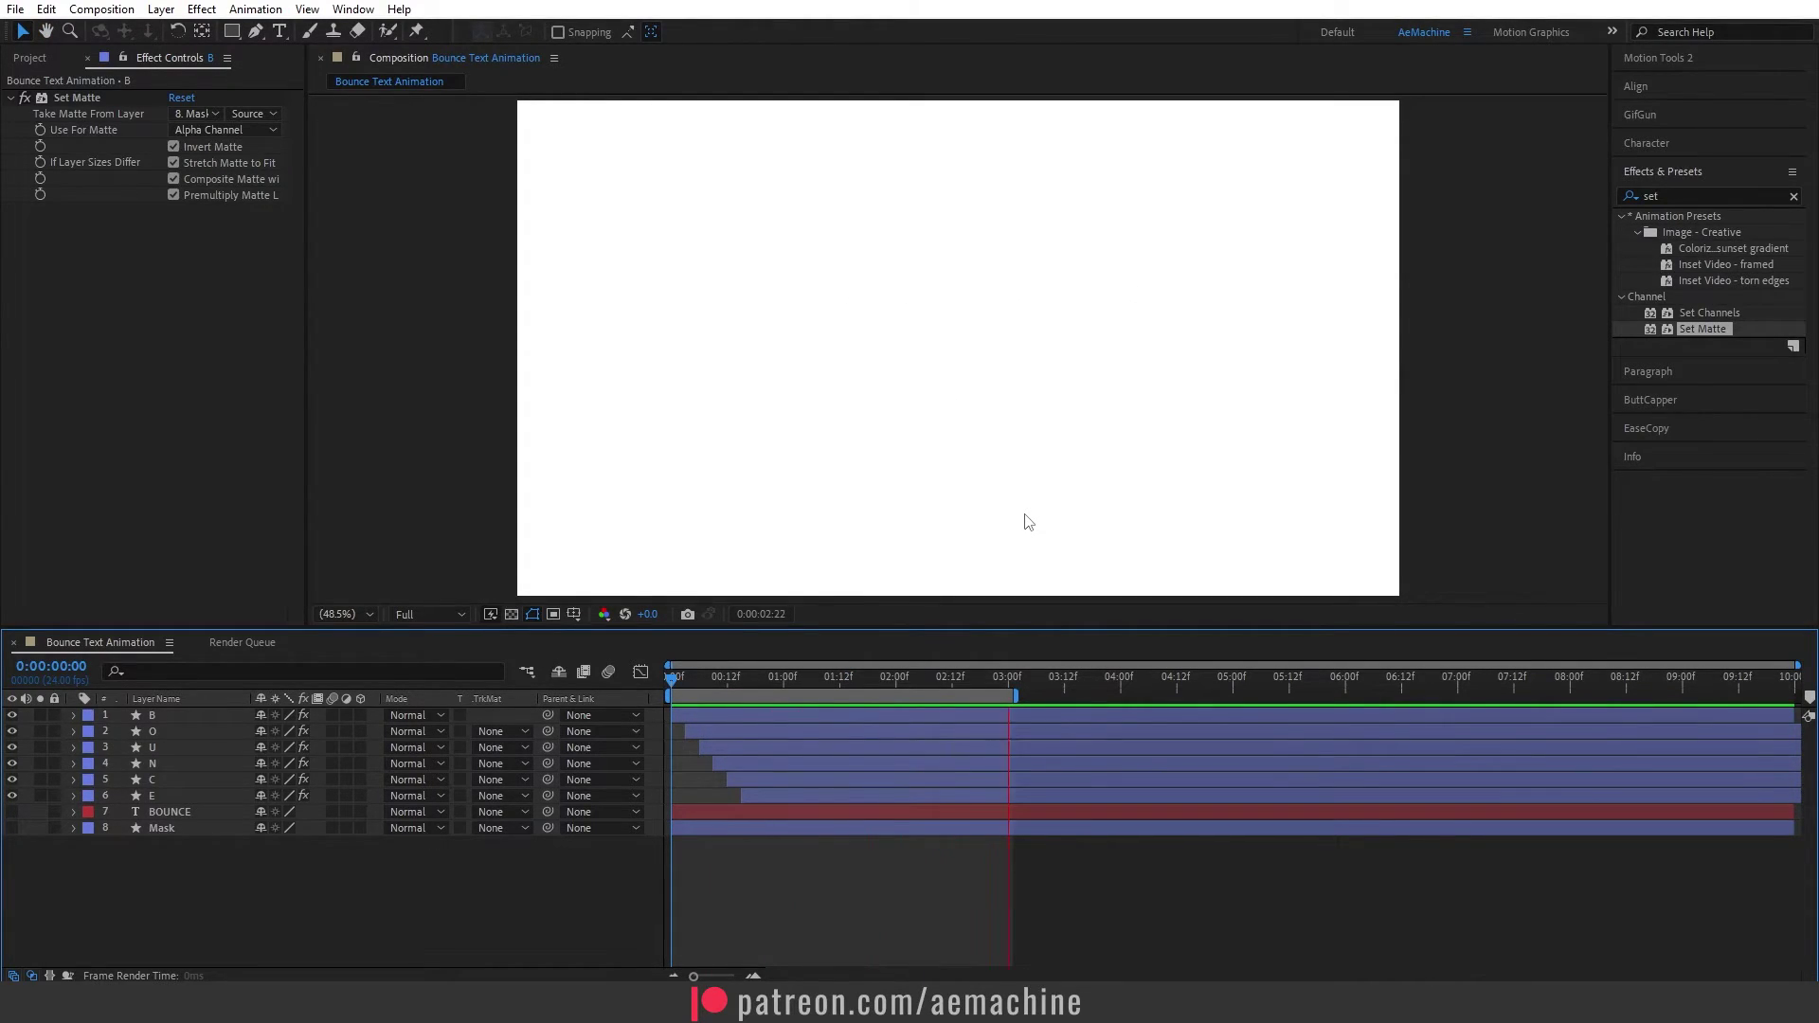
Step: Return to the first frame and reveal the B layer's keyframed Y Position together with its Scale
click(690, 679)
drag(675, 682, 651, 679)
click(199, 713)
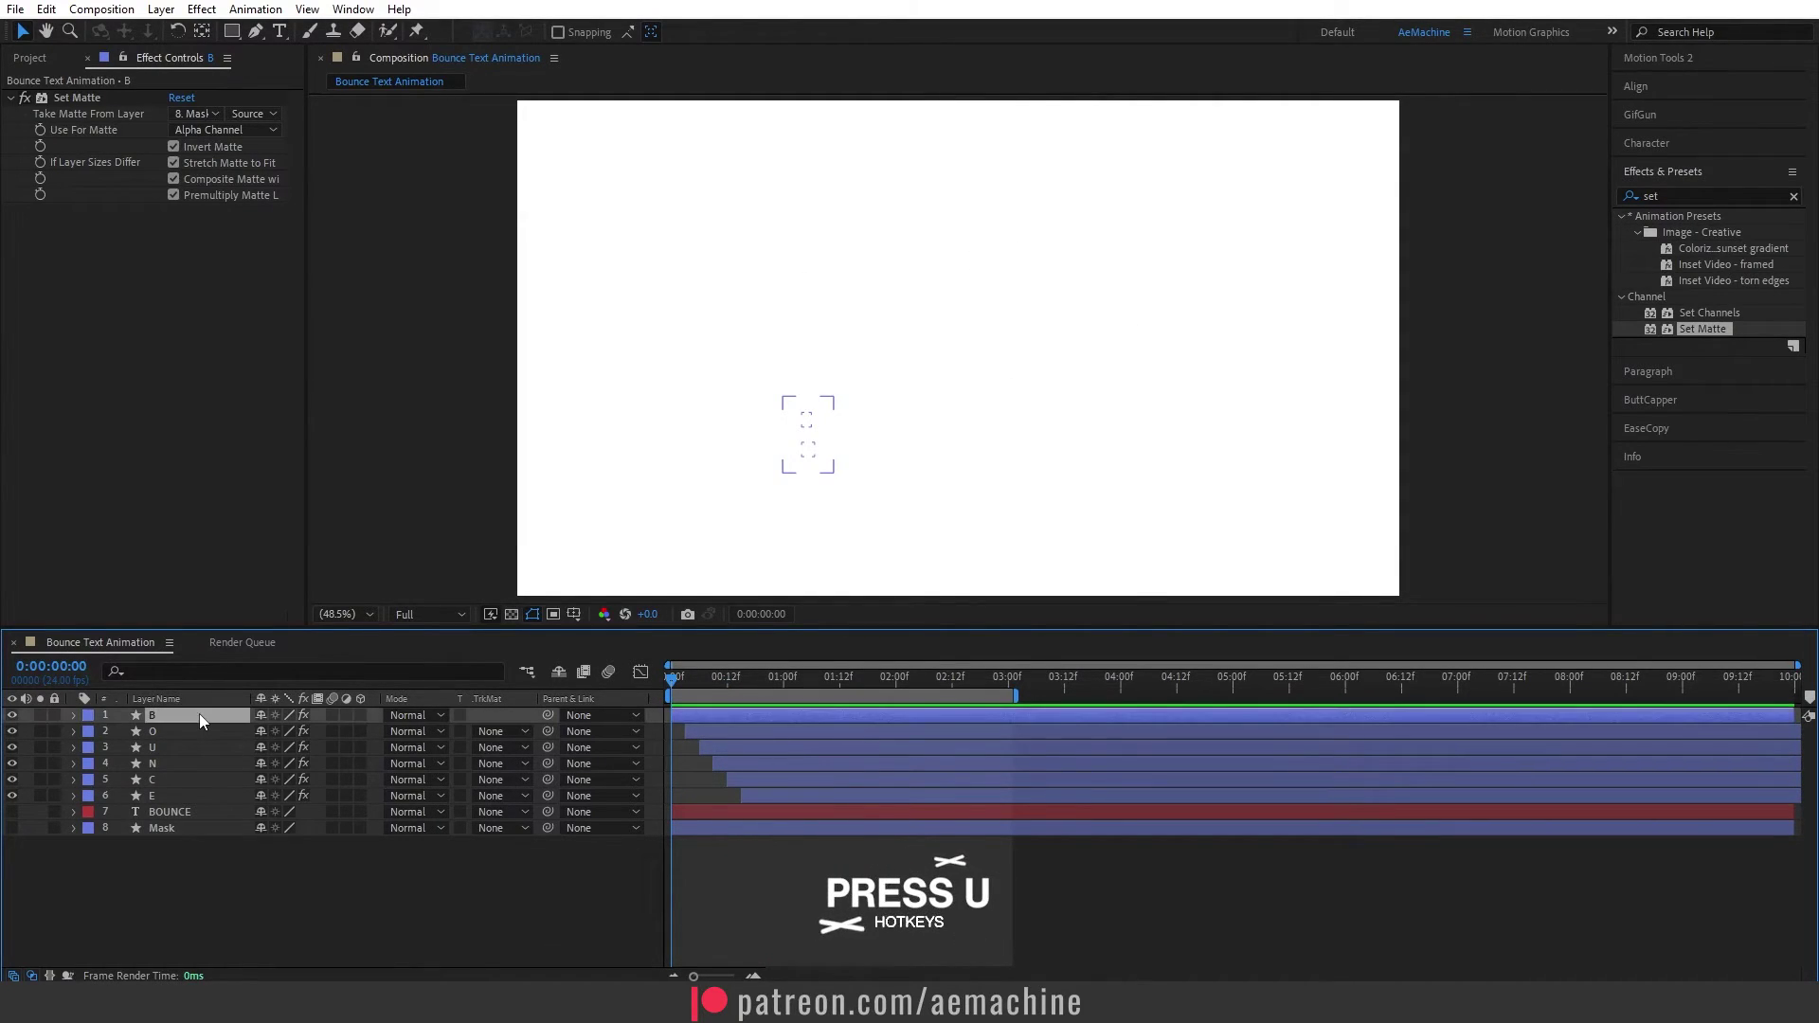
key(u)
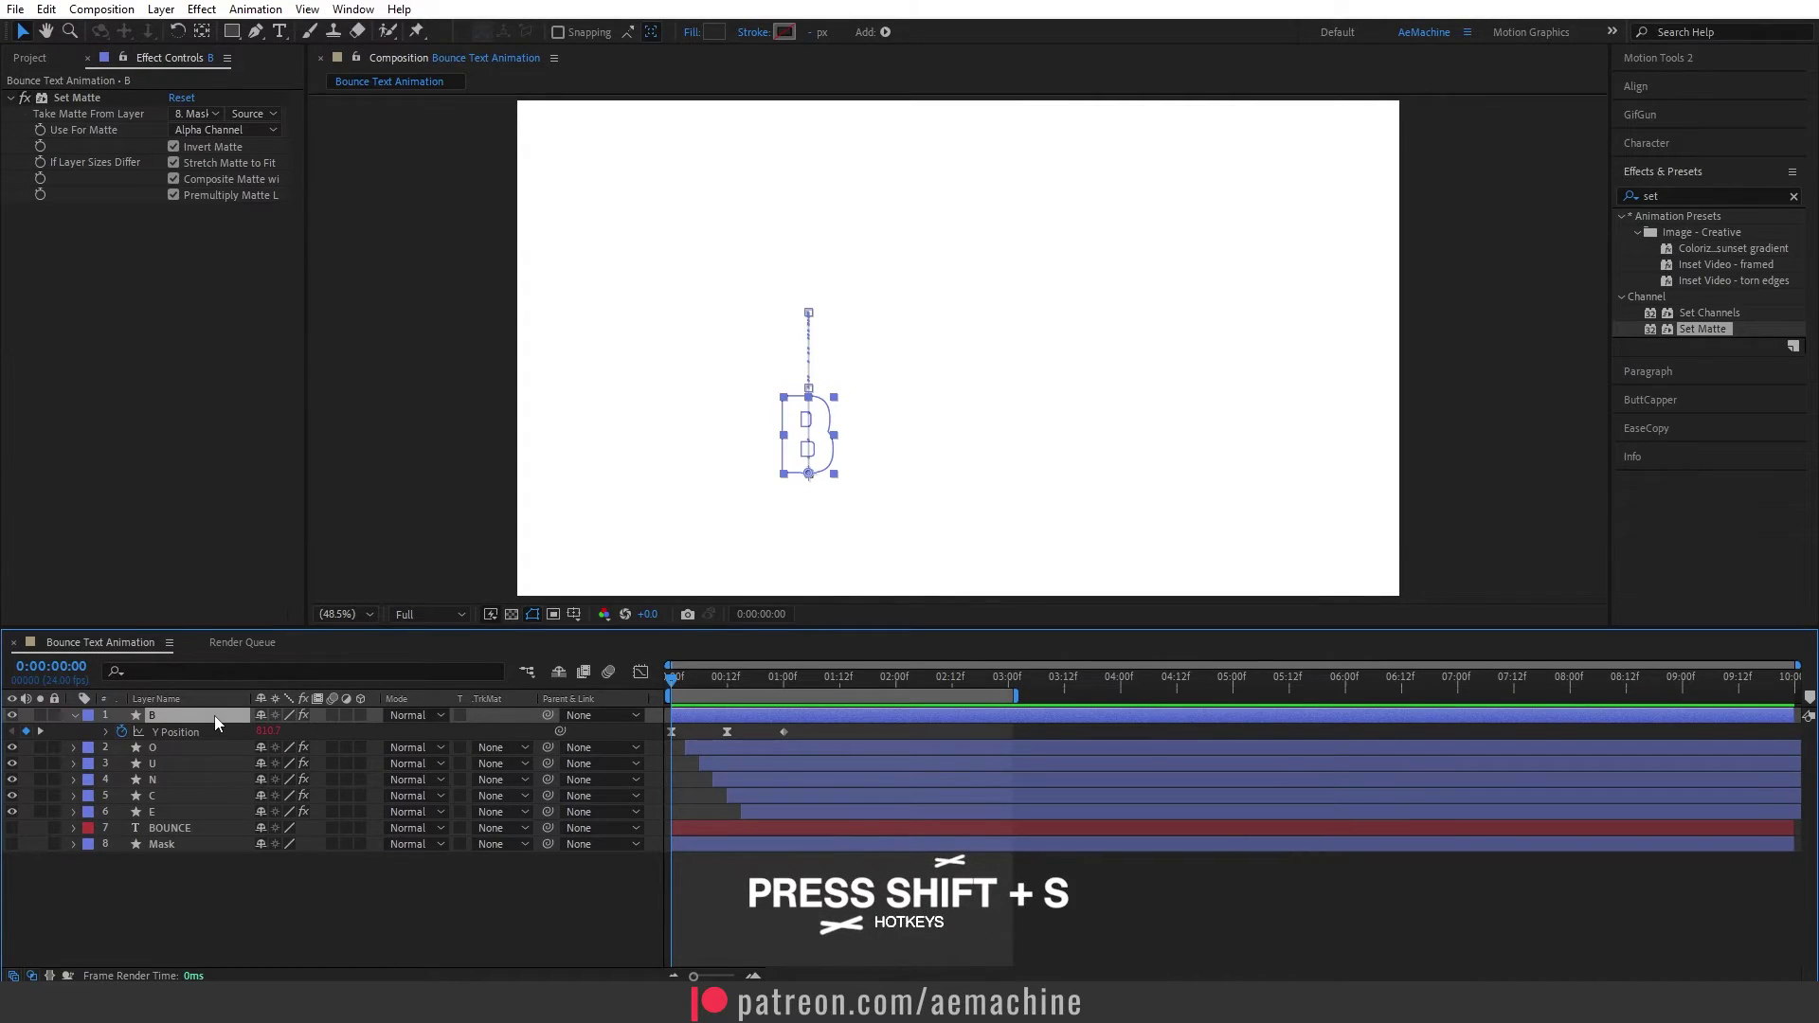
key(shift+s)
Step: At 0:00:00:06, unlink the B layer's Scale proportions and add a Scale keyframe of 56, 42%
mouse_move(684, 675)
mouse_down()
mouse_move(726, 689)
mouse_move(674, 701)
mouse_move(701, 704)
mouse_up()
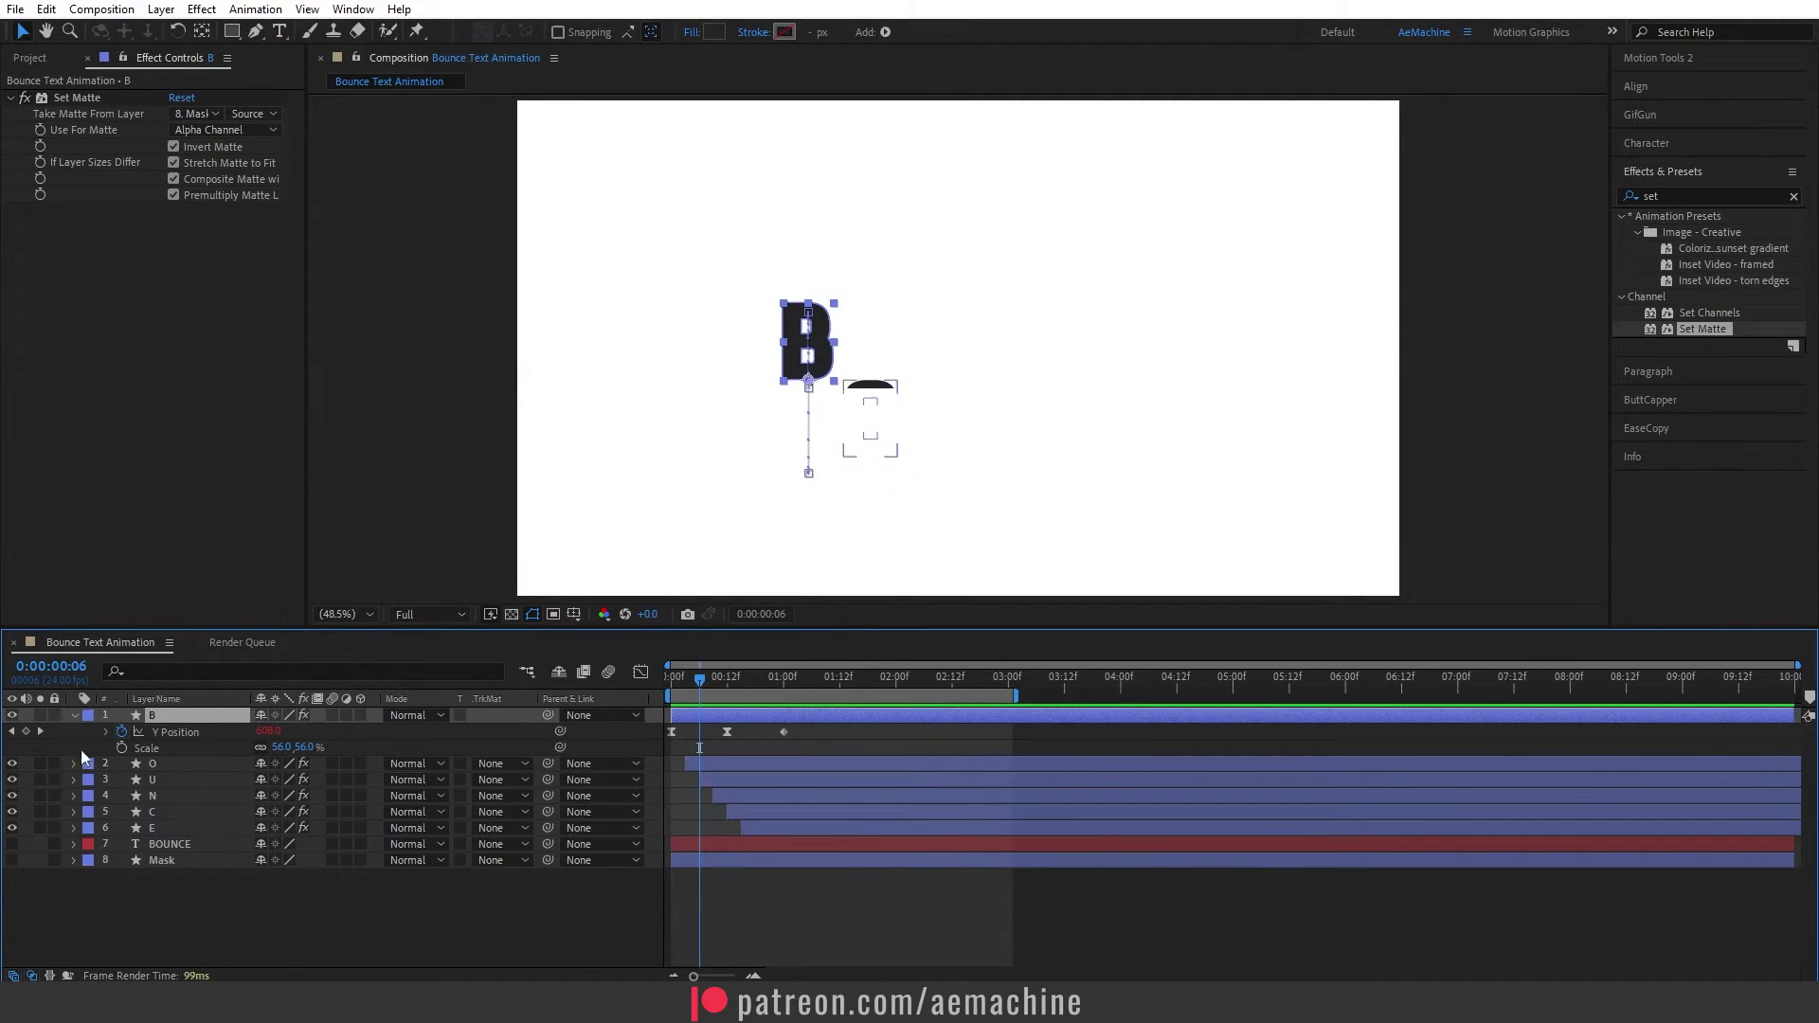
click(260, 748)
click(122, 748)
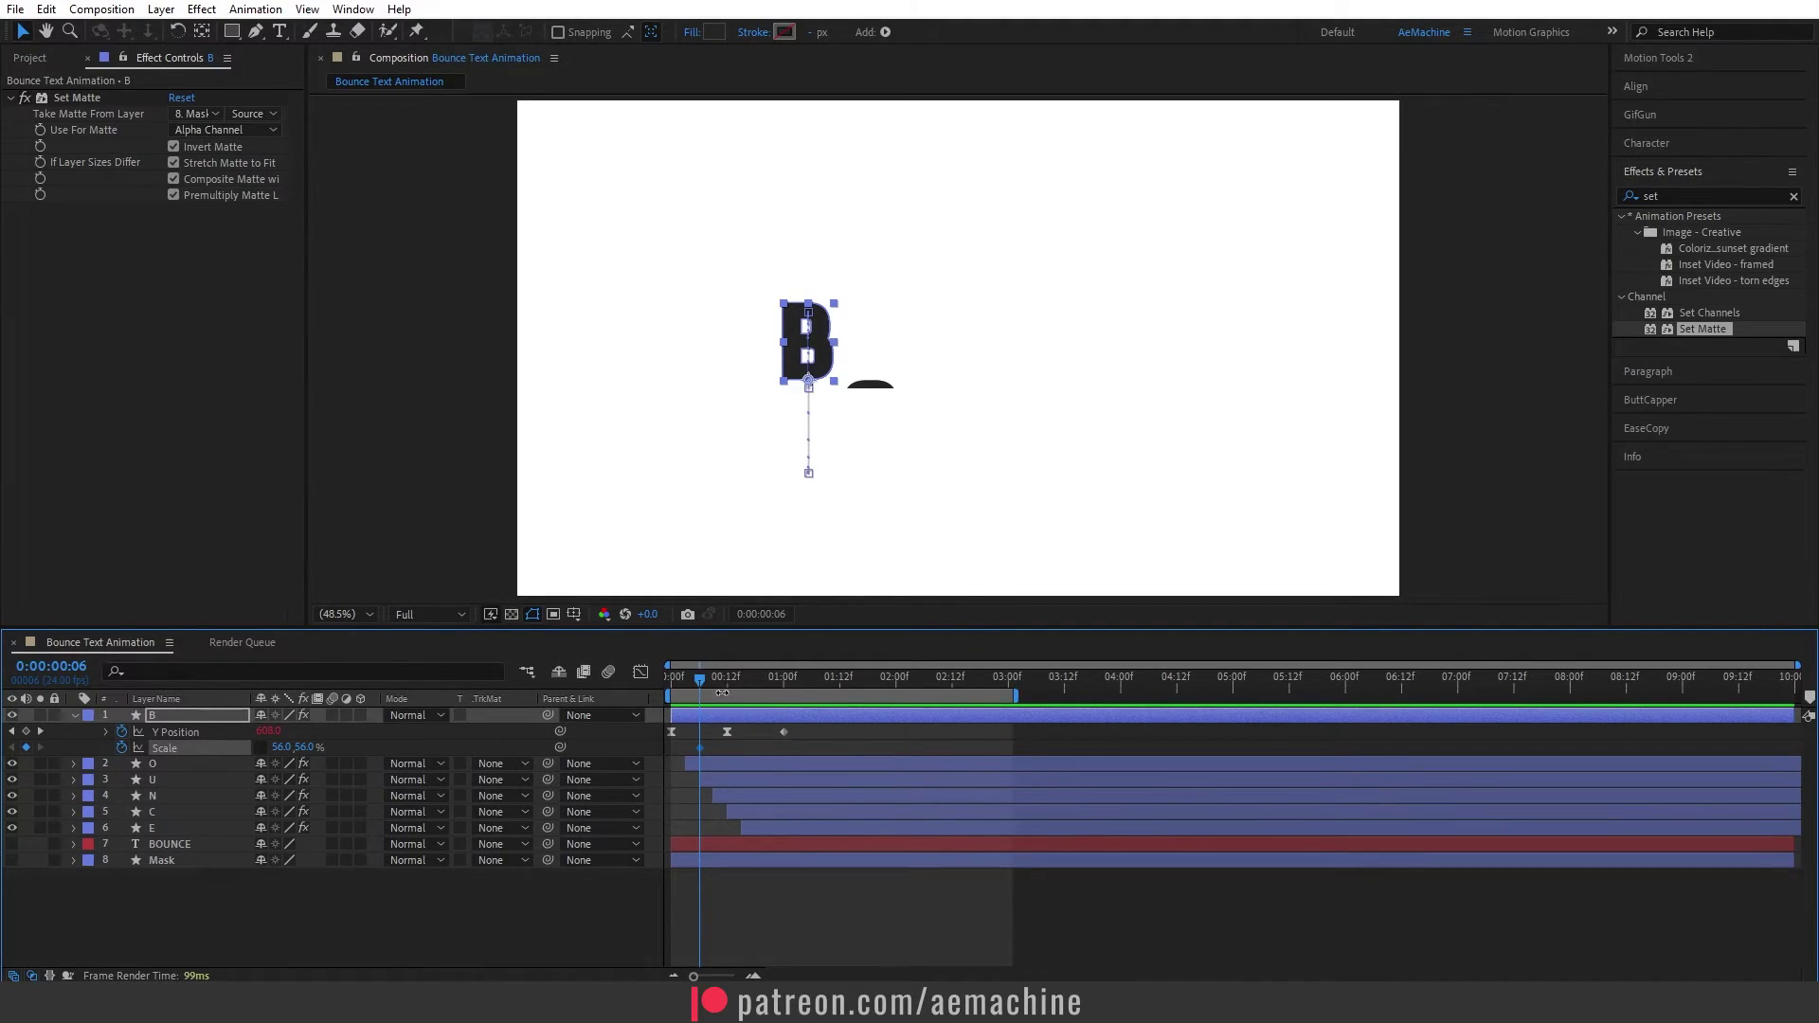
drag(308, 745, 284, 746)
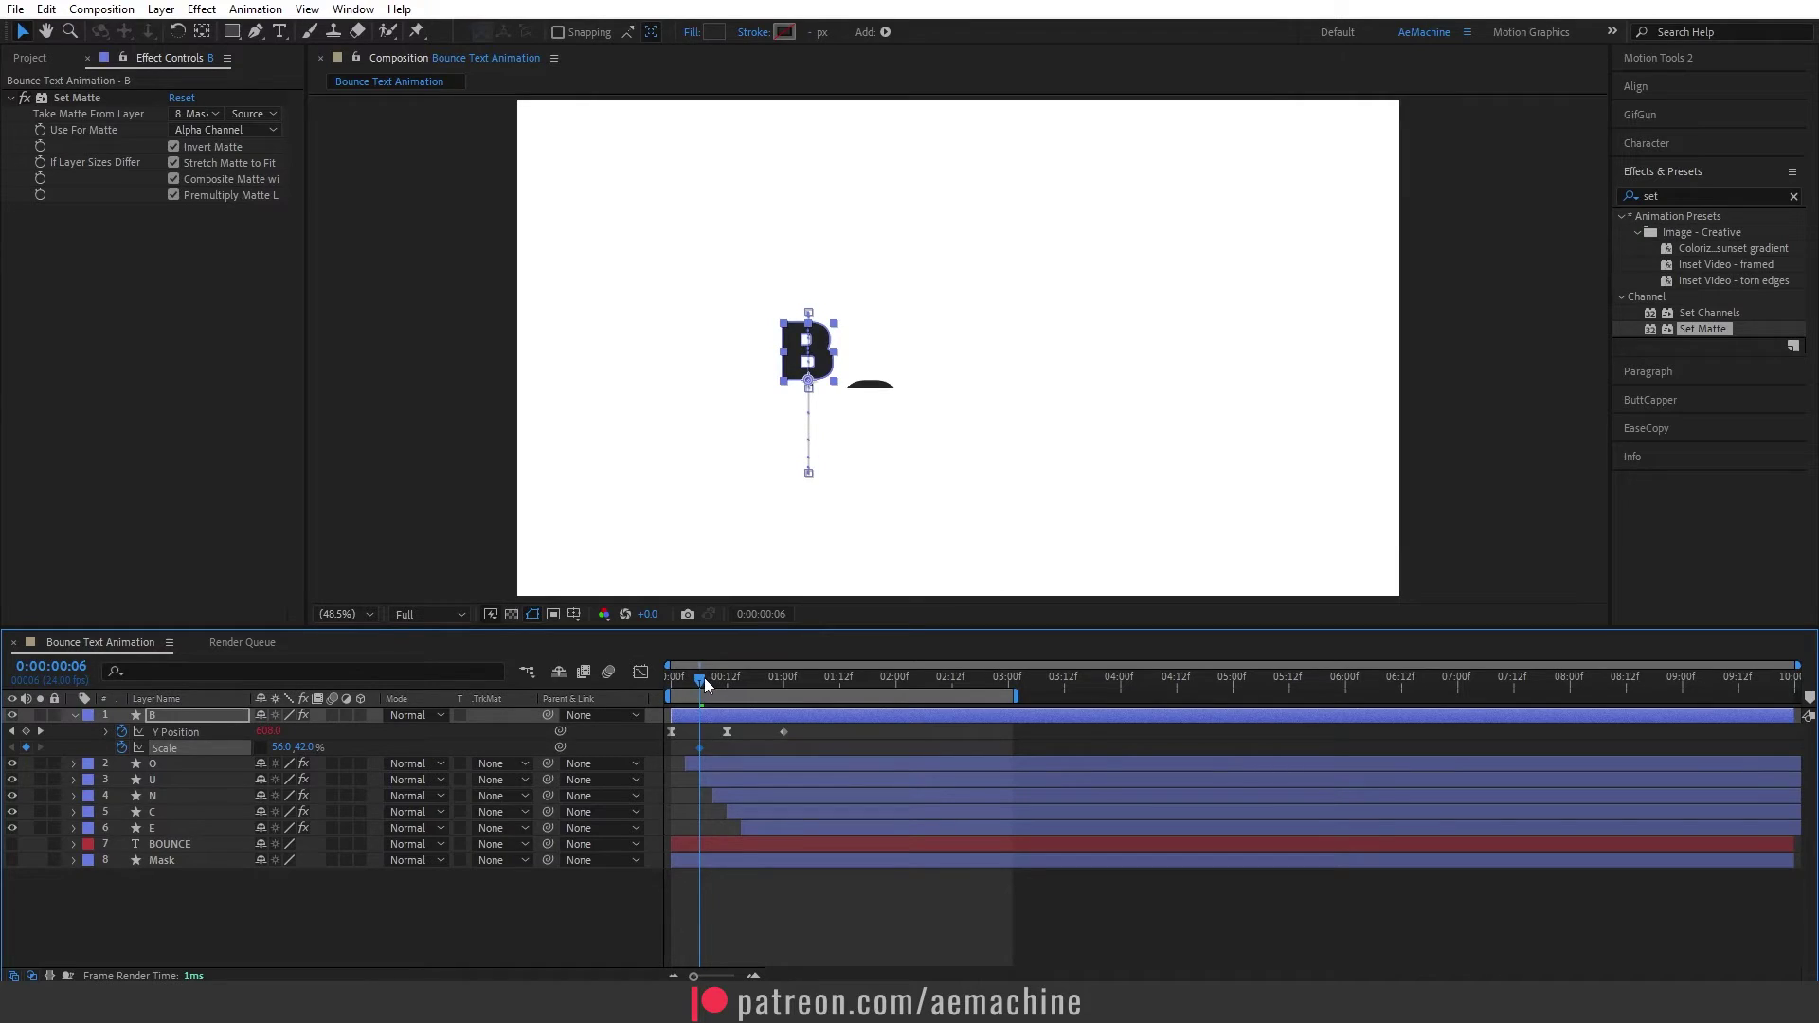
Step: Keyframe the B layer's vertical scale at 72% on frame 12 and 56% at 0:00:01:00, and preview the stretch
drag(701, 678, 735, 690)
drag(301, 747, 326, 746)
drag(735, 684, 777, 689)
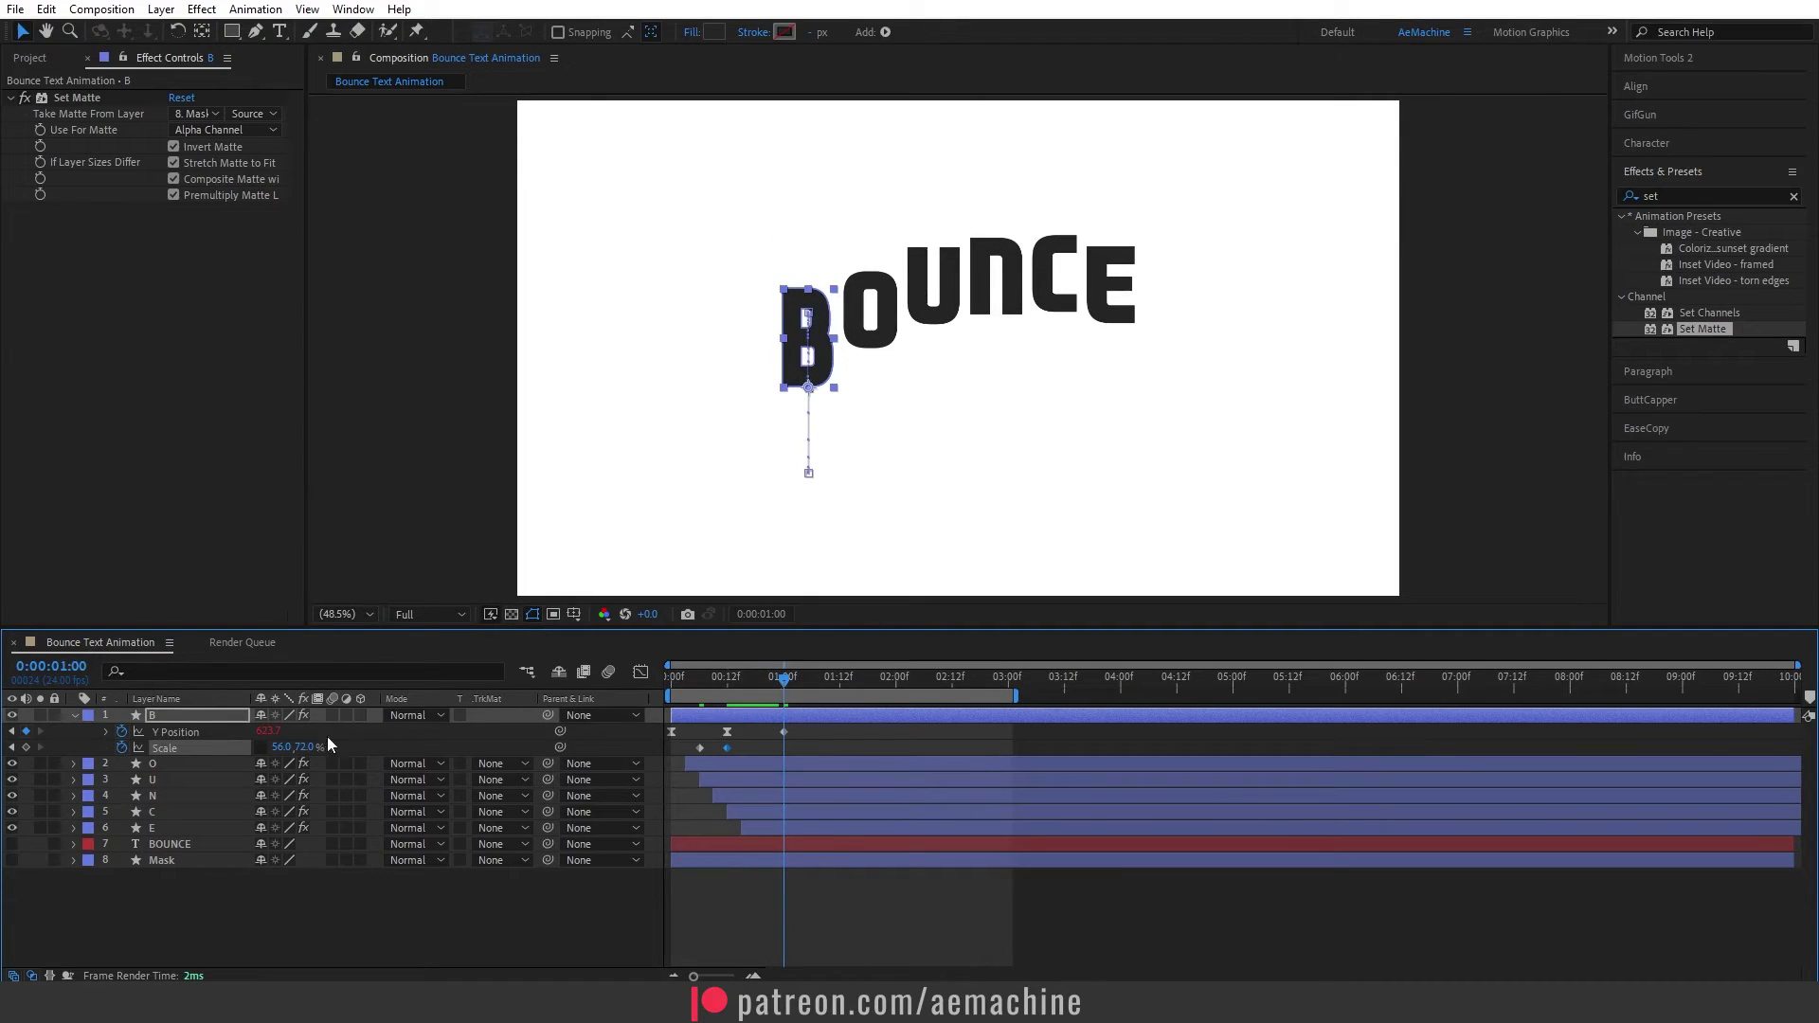
text(56)
click(411, 735)
click(678, 679)
key(space)
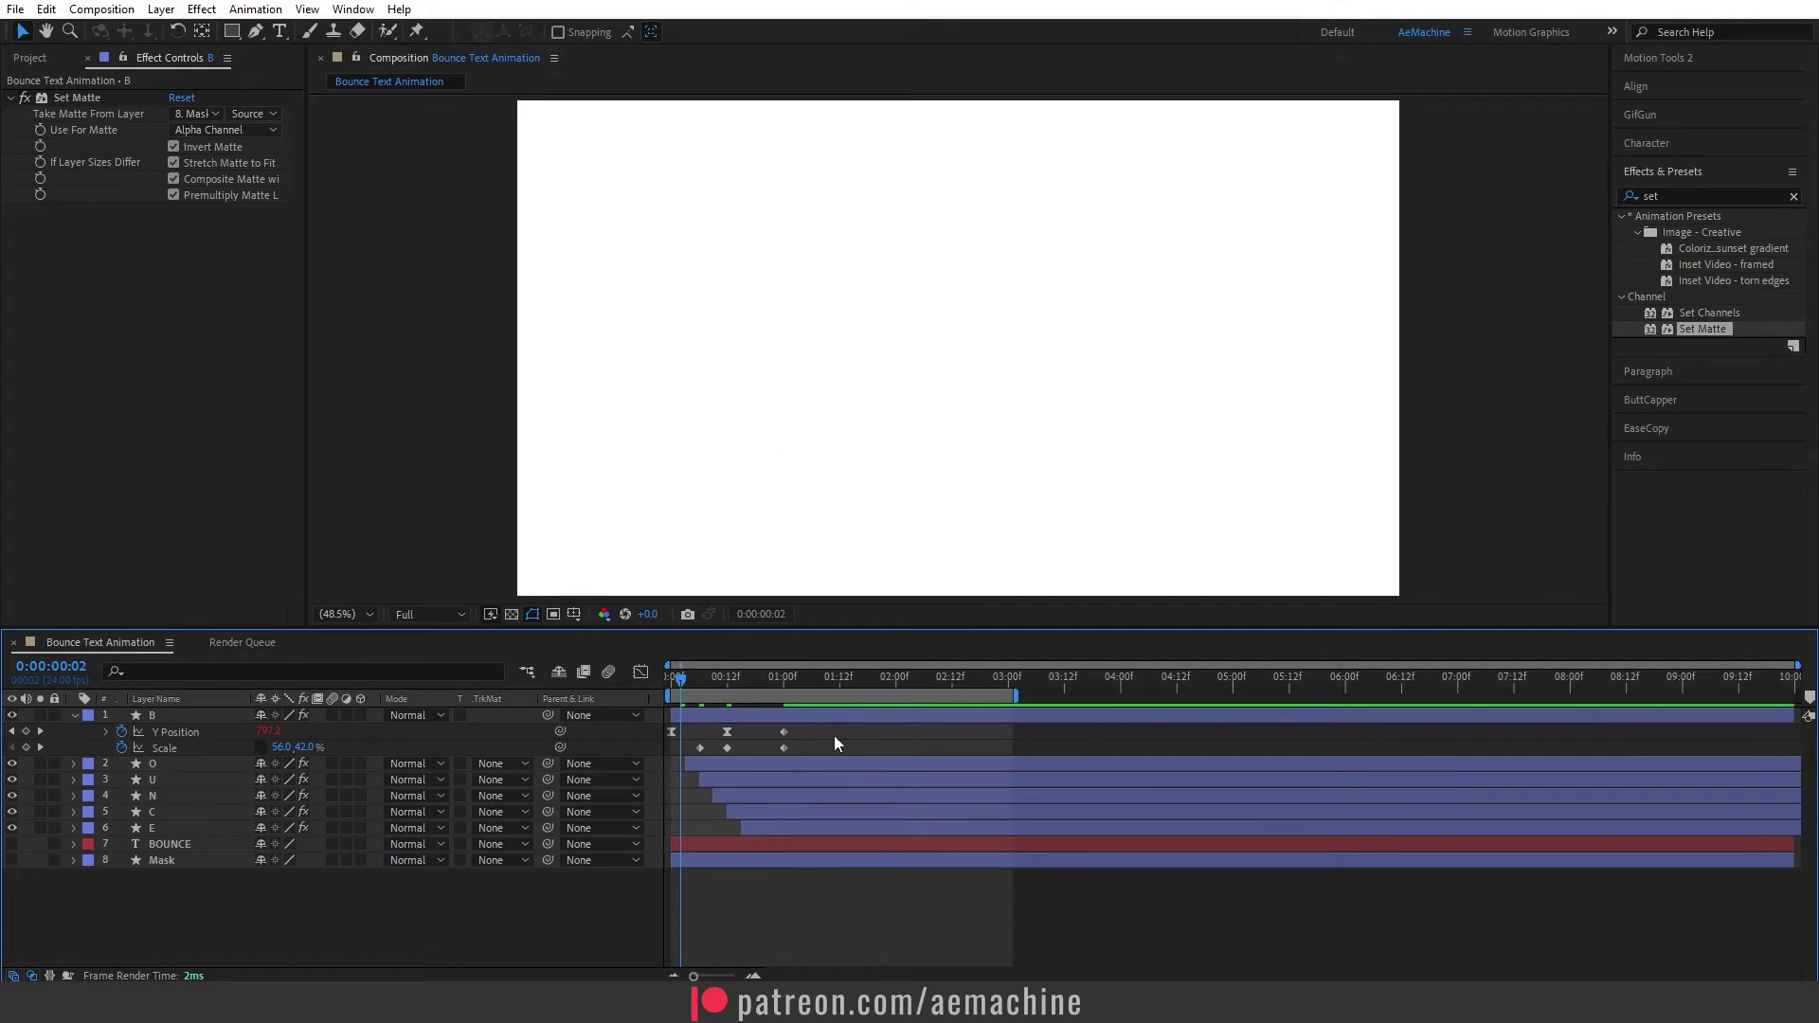
key(space)
Step: Apply Easy Ease to the B layer's three Scale keyframes and show their curves in the Graph Editor
drag(799, 748, 615, 764)
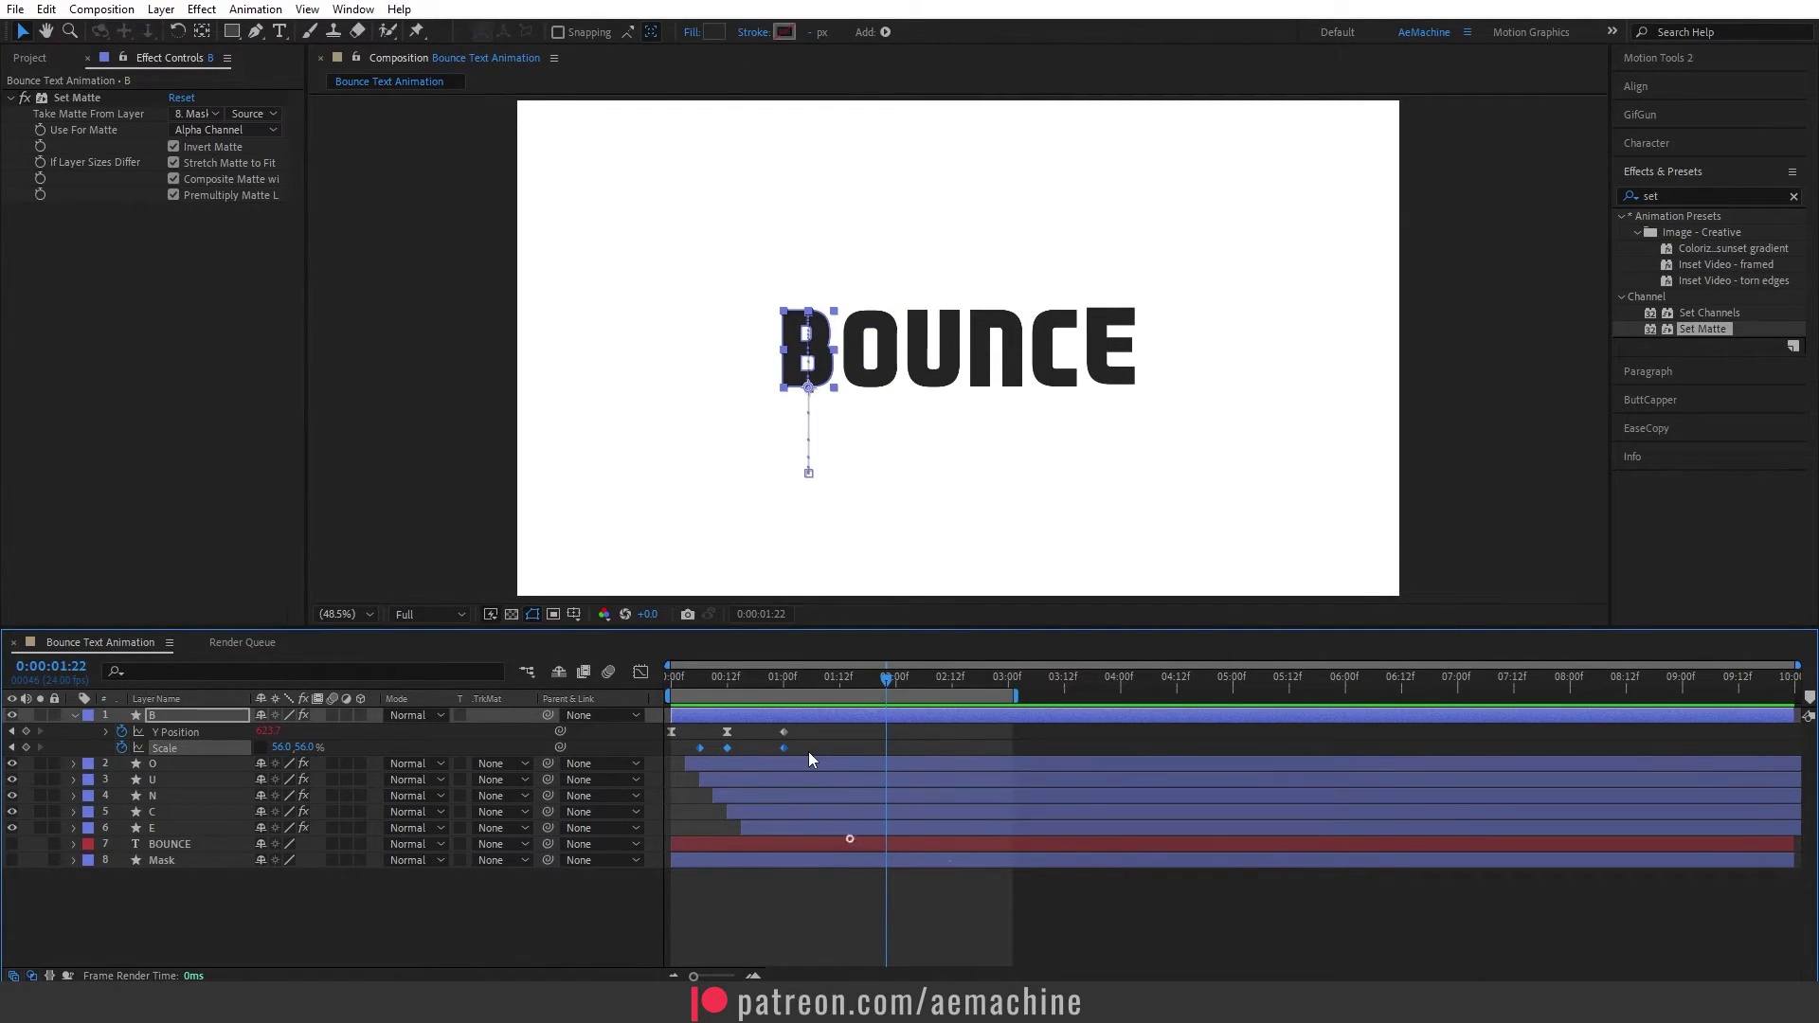
key(F9)
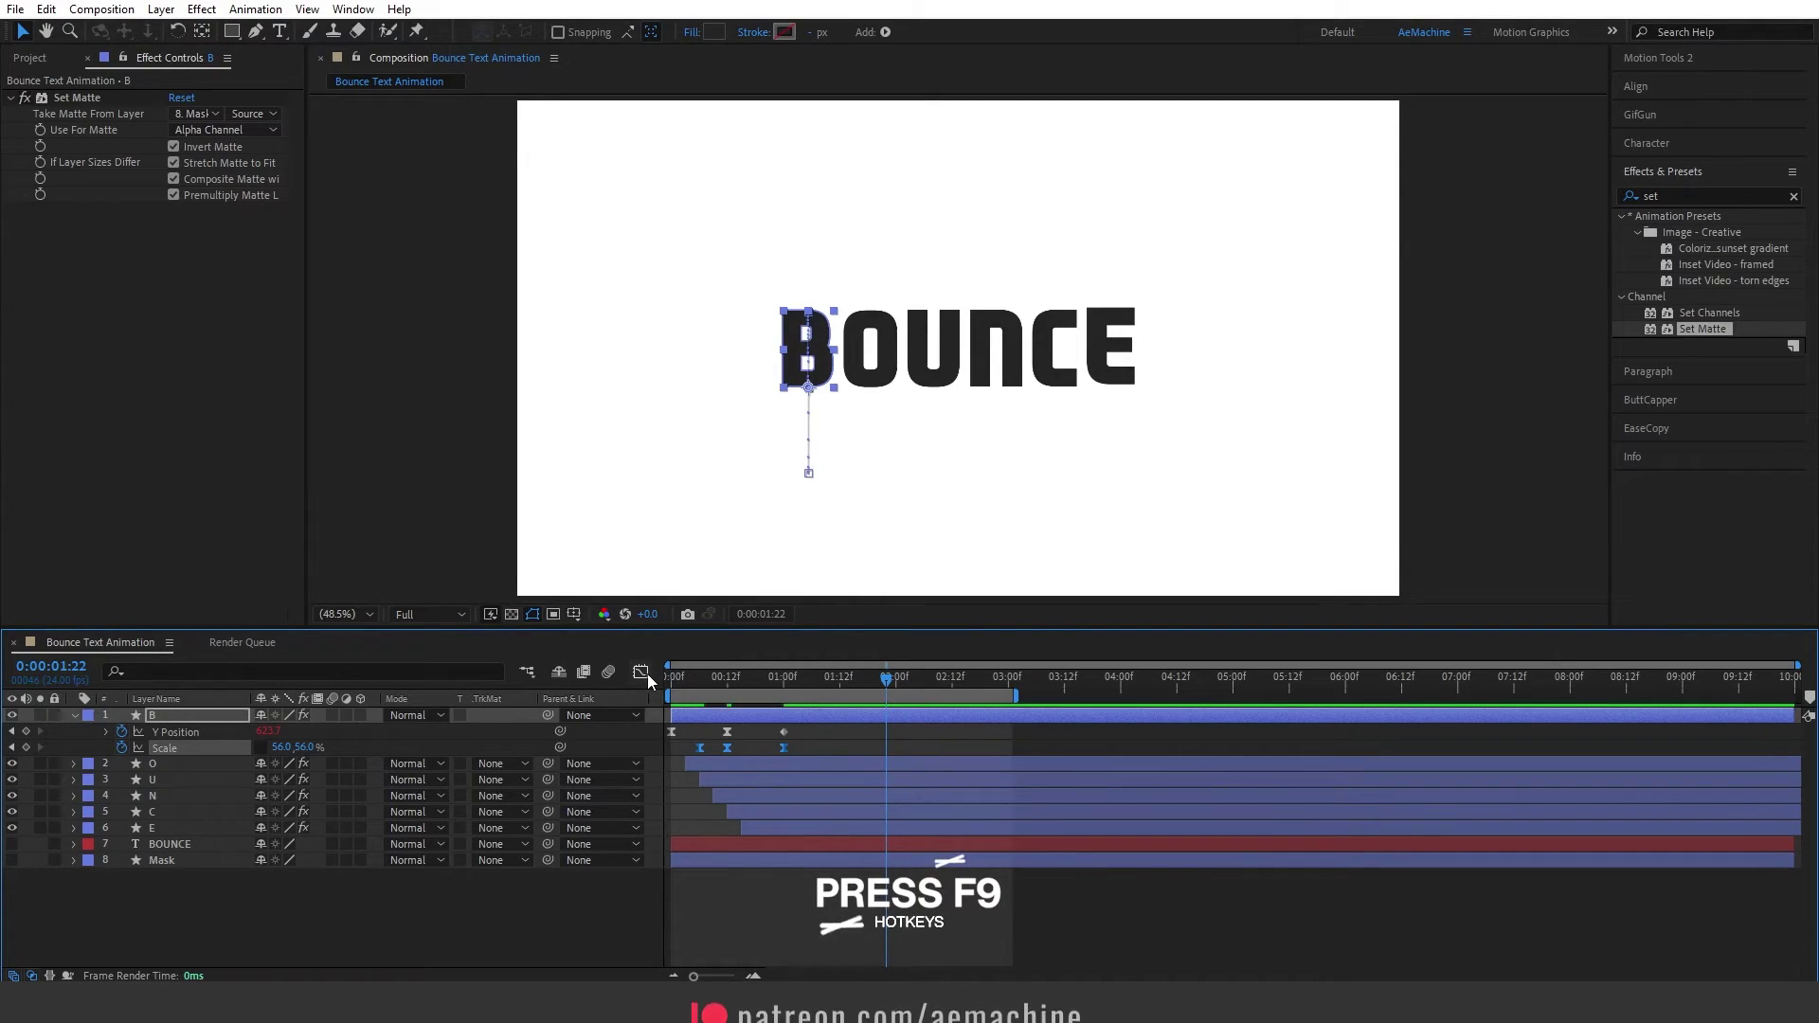
click(641, 671)
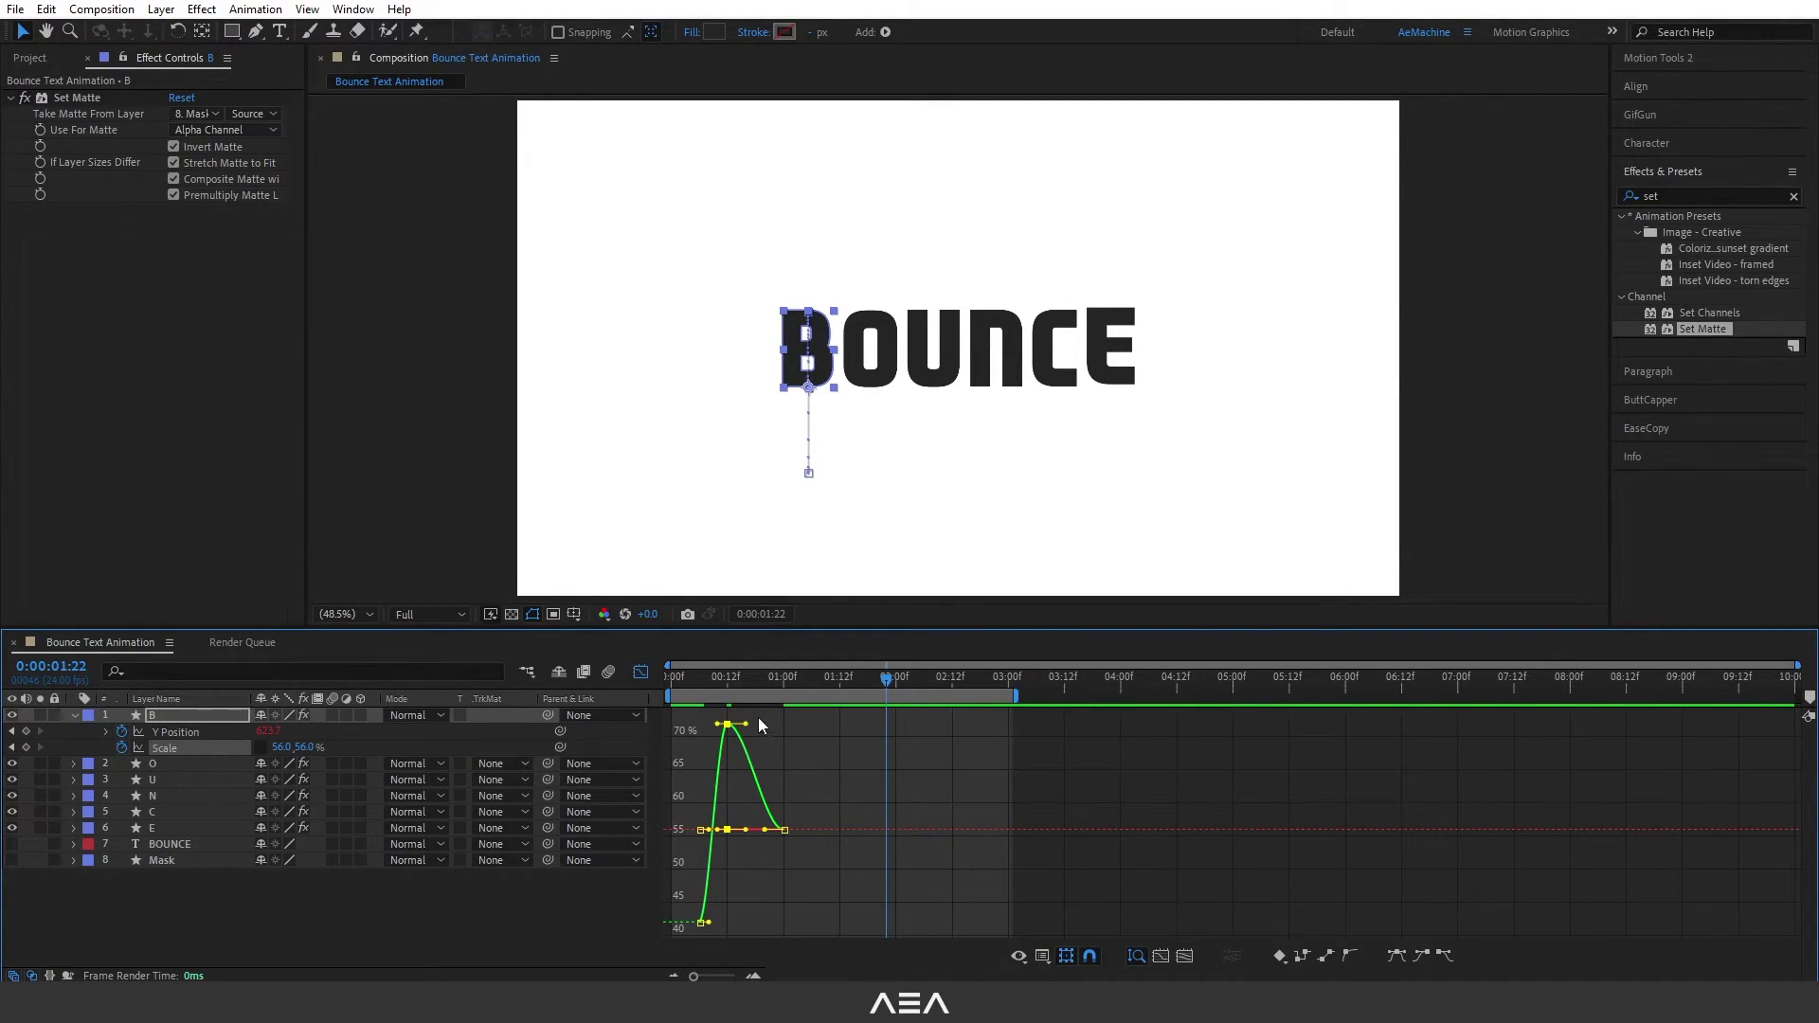
Step: Lengthen both easing handles of the 72% peak keyframe on the B layer's vertical scale curve and preview the result
drag(747, 725, 706, 724)
right_click(809, 752)
click(831, 794)
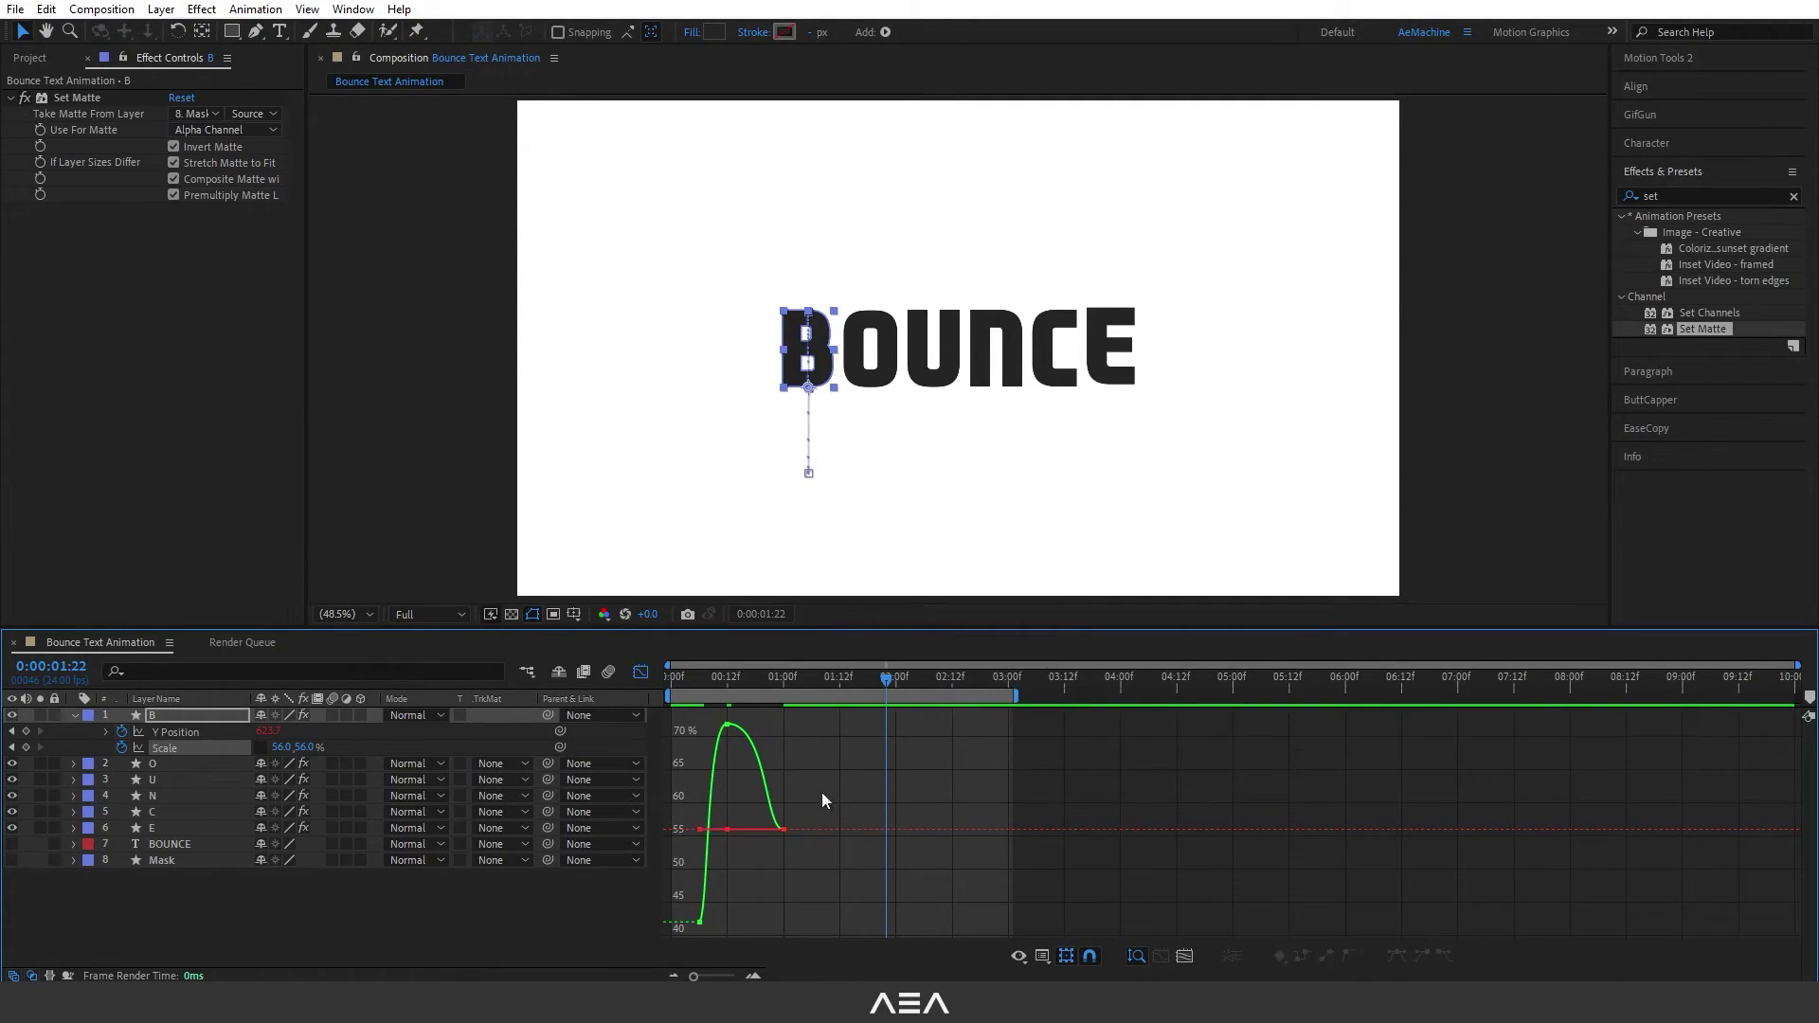
key(ctrl+a)
drag(766, 725, 778, 723)
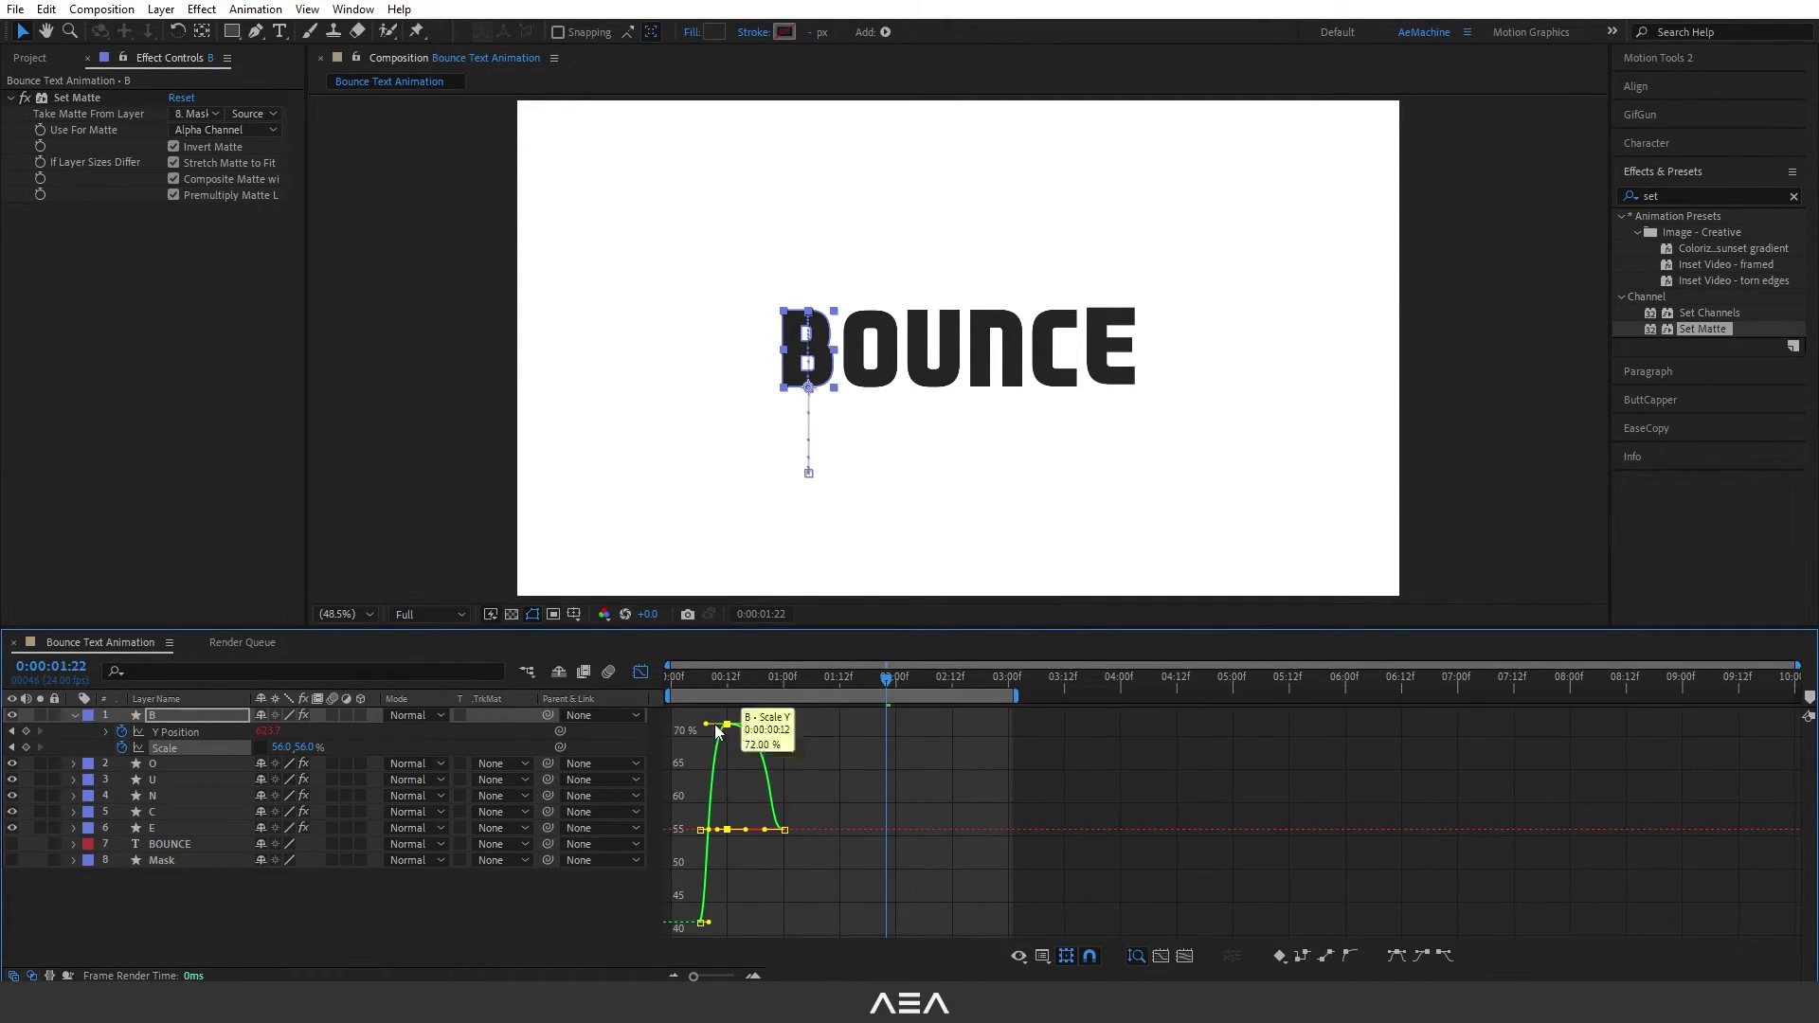
click(682, 678)
key(space)
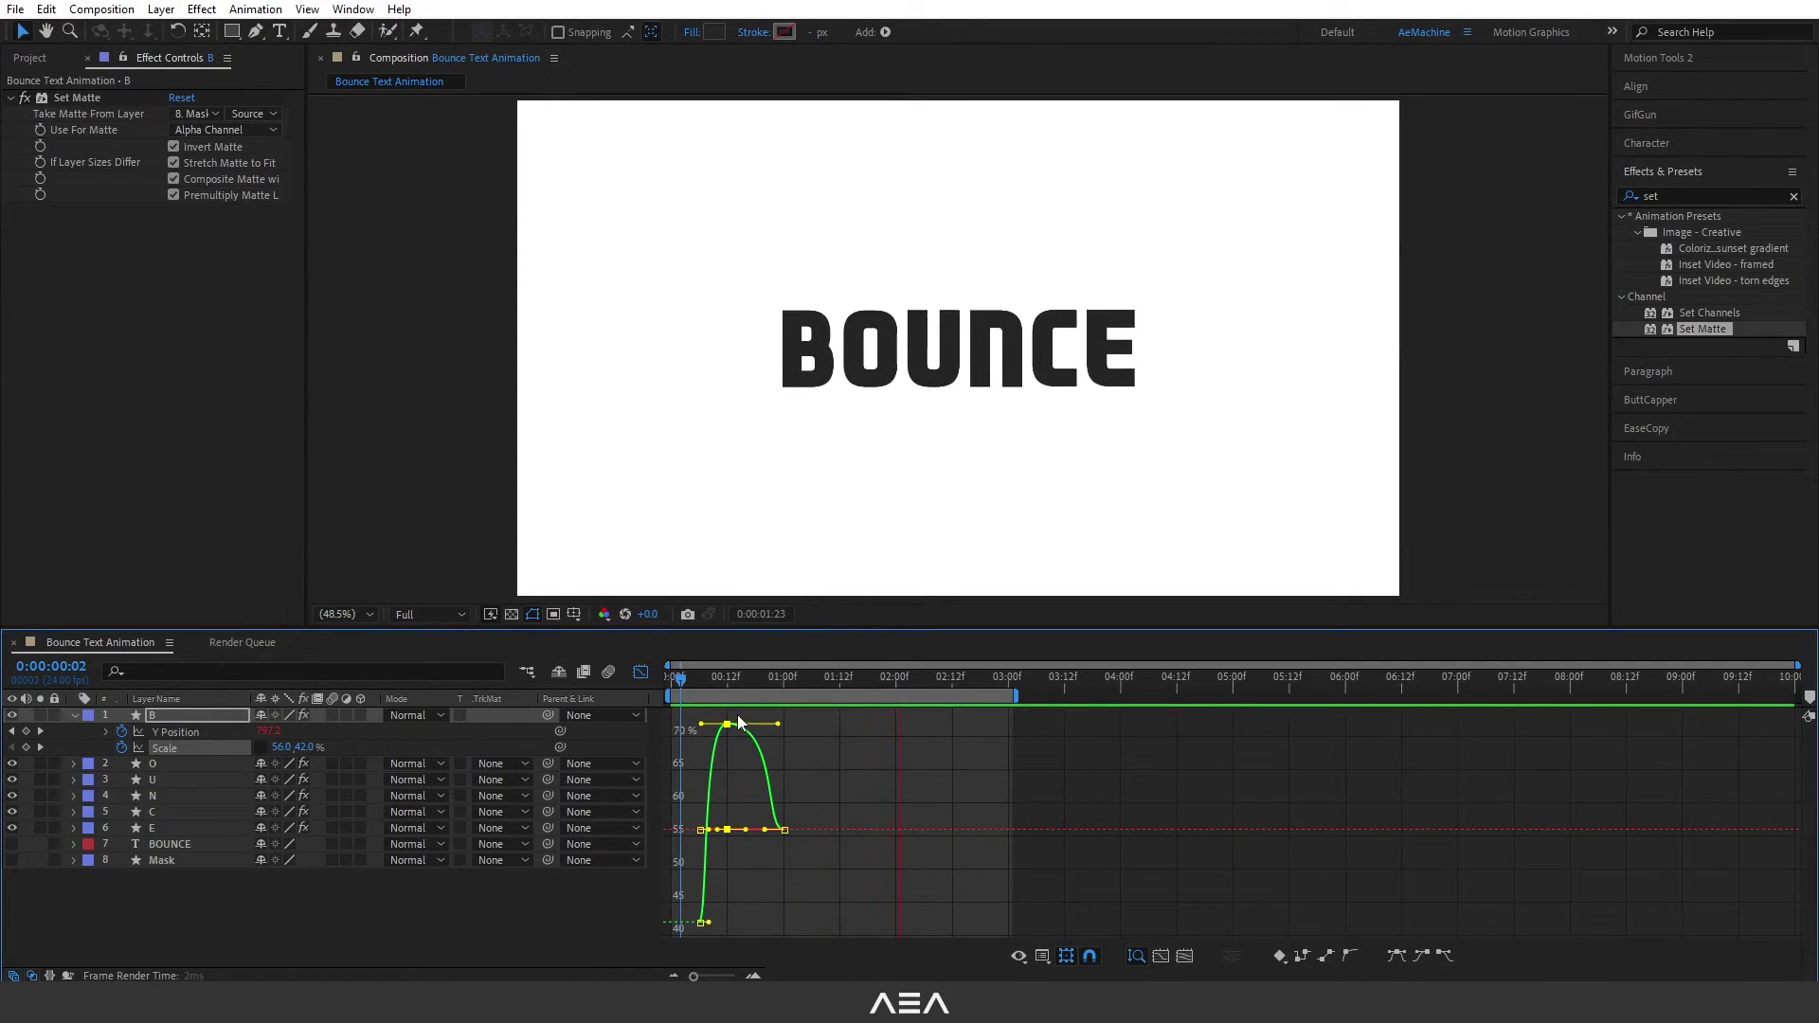
Step: Move the B layer's final 56% Scale keyframe to about 0:00:01:05, keyframe its vertical scale at 40.4% on 0:00:01:00, and preview
key(space)
click(641, 672)
drag(724, 679, 805, 750)
drag(809, 678, 783, 692)
drag(309, 748, 291, 749)
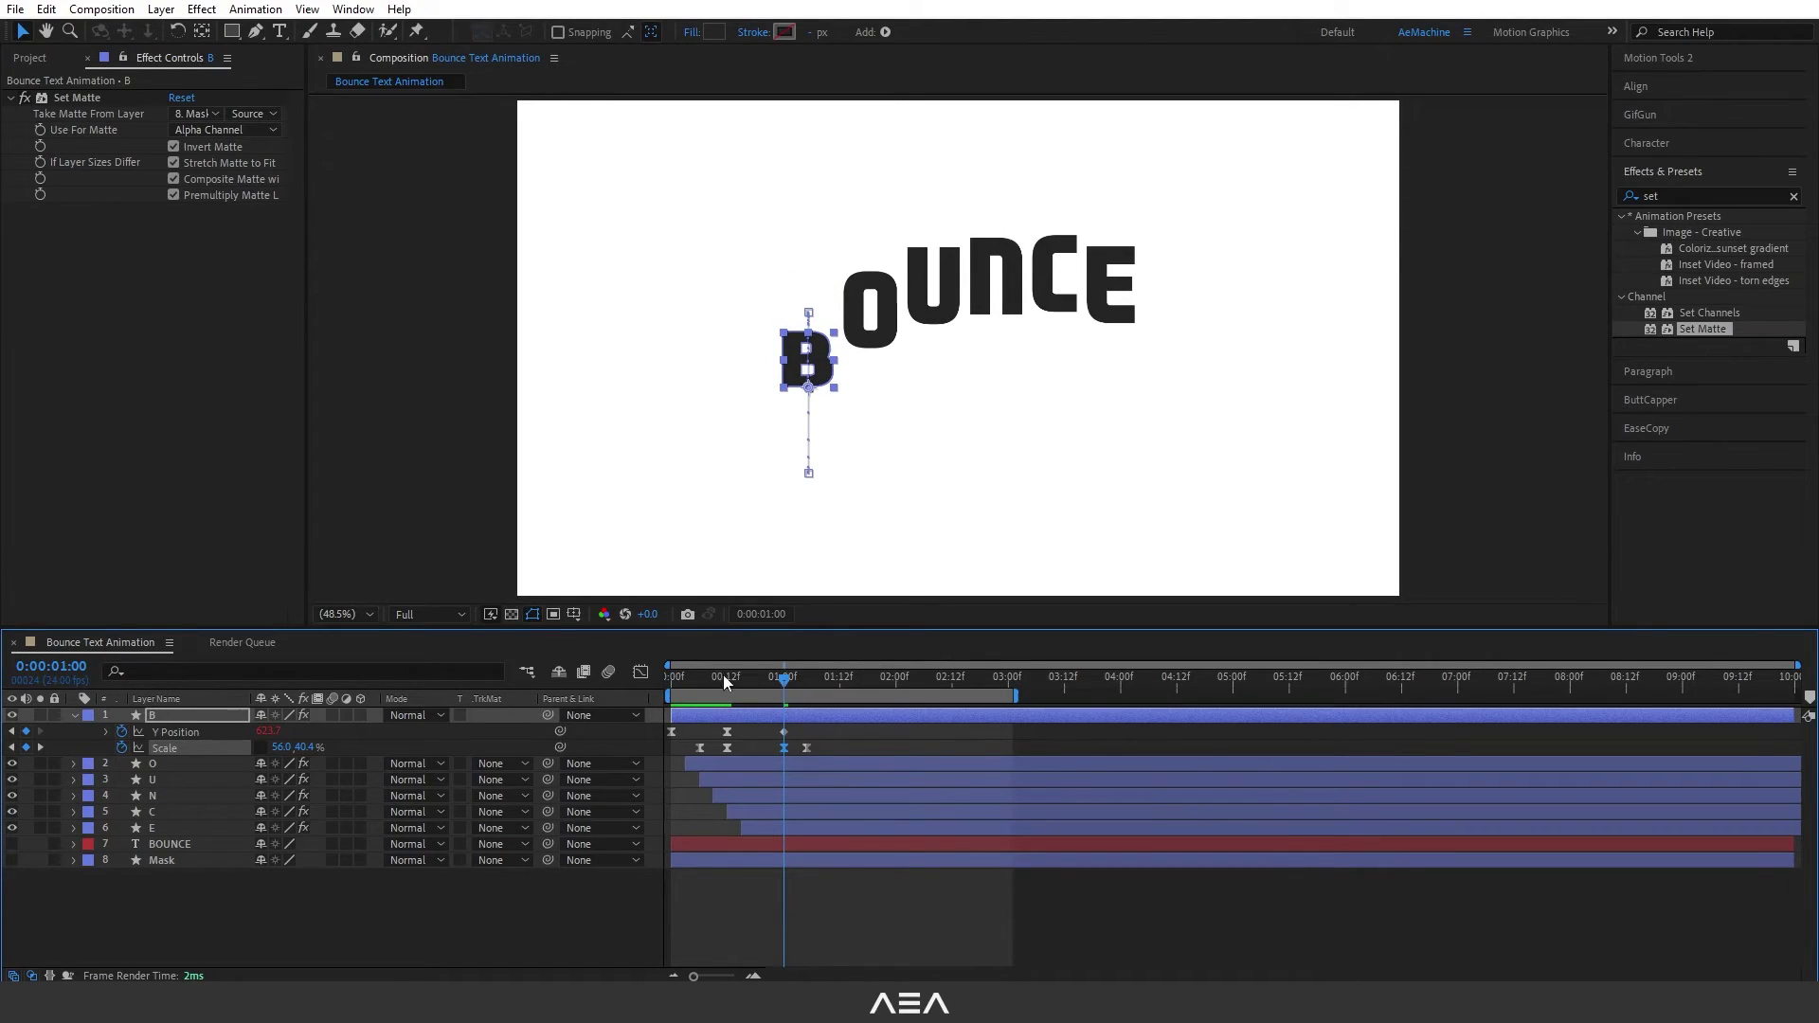
drag(730, 674, 686, 679)
key(space)
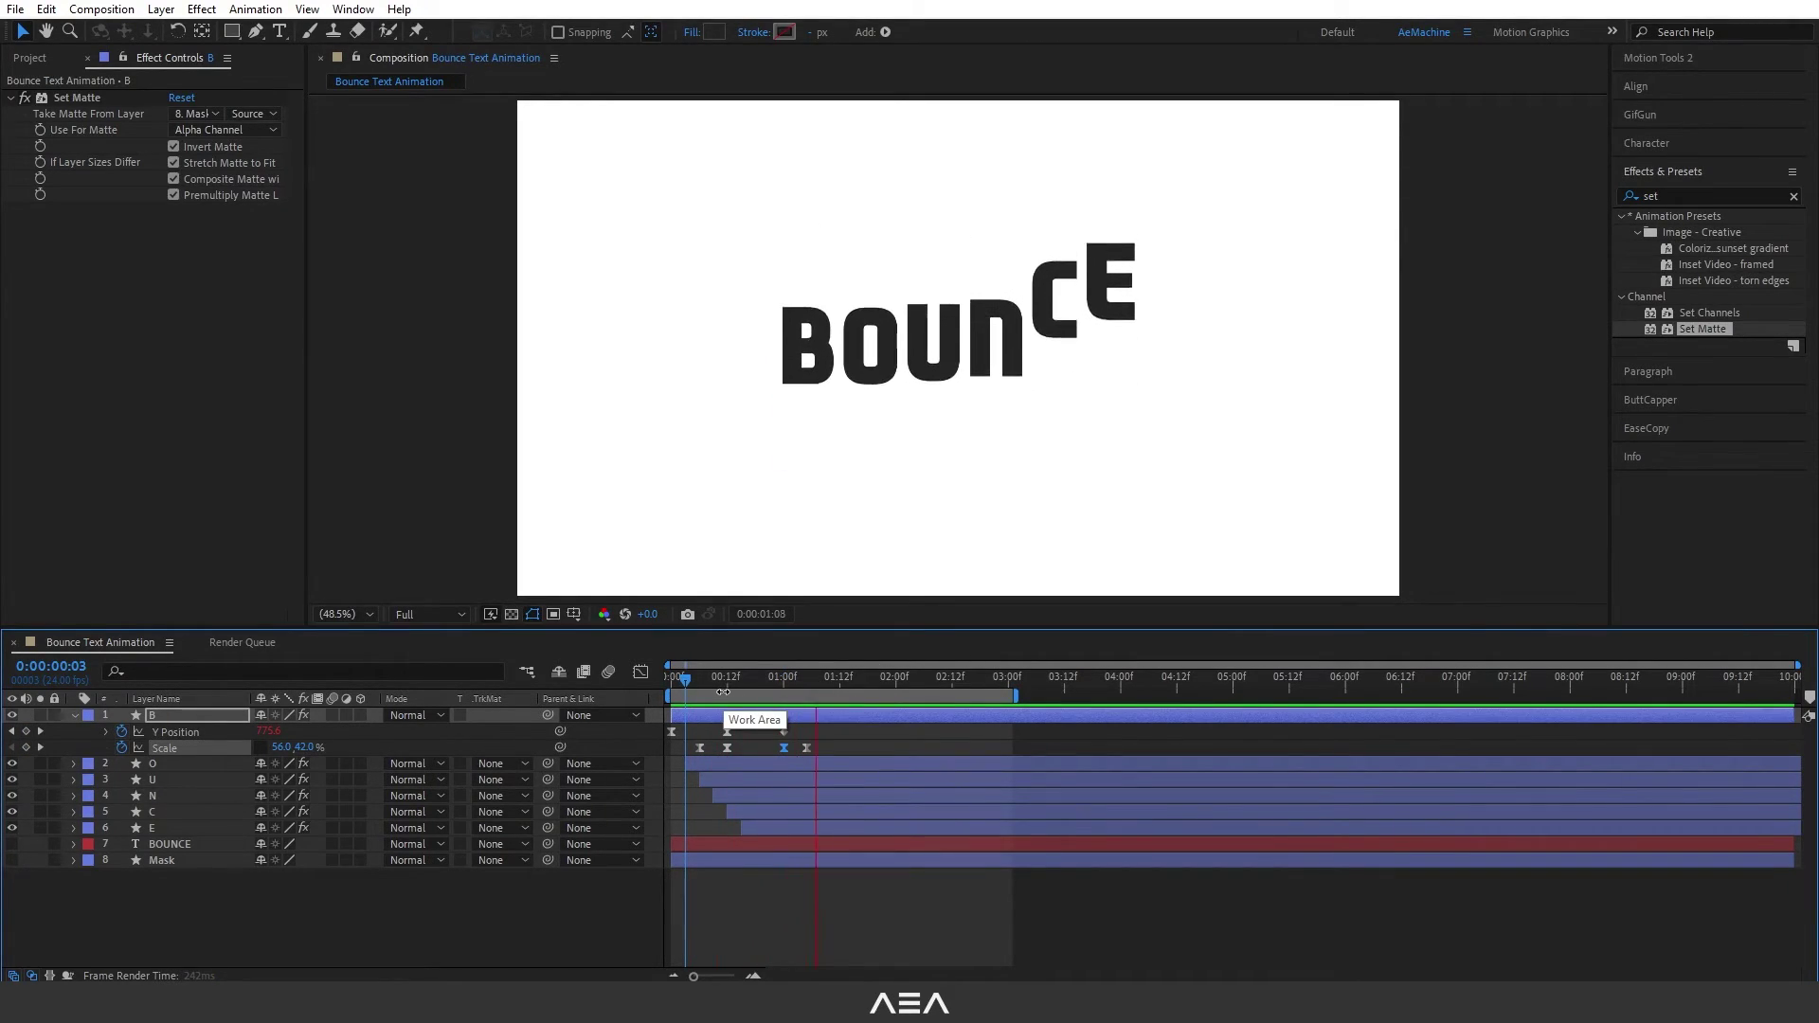
Step: Show the B layer's Scale curves, lengthen the easing handles of the 40.4% squash keyframe, and preview
click(699, 682)
drag(839, 735, 670, 759)
click(641, 672)
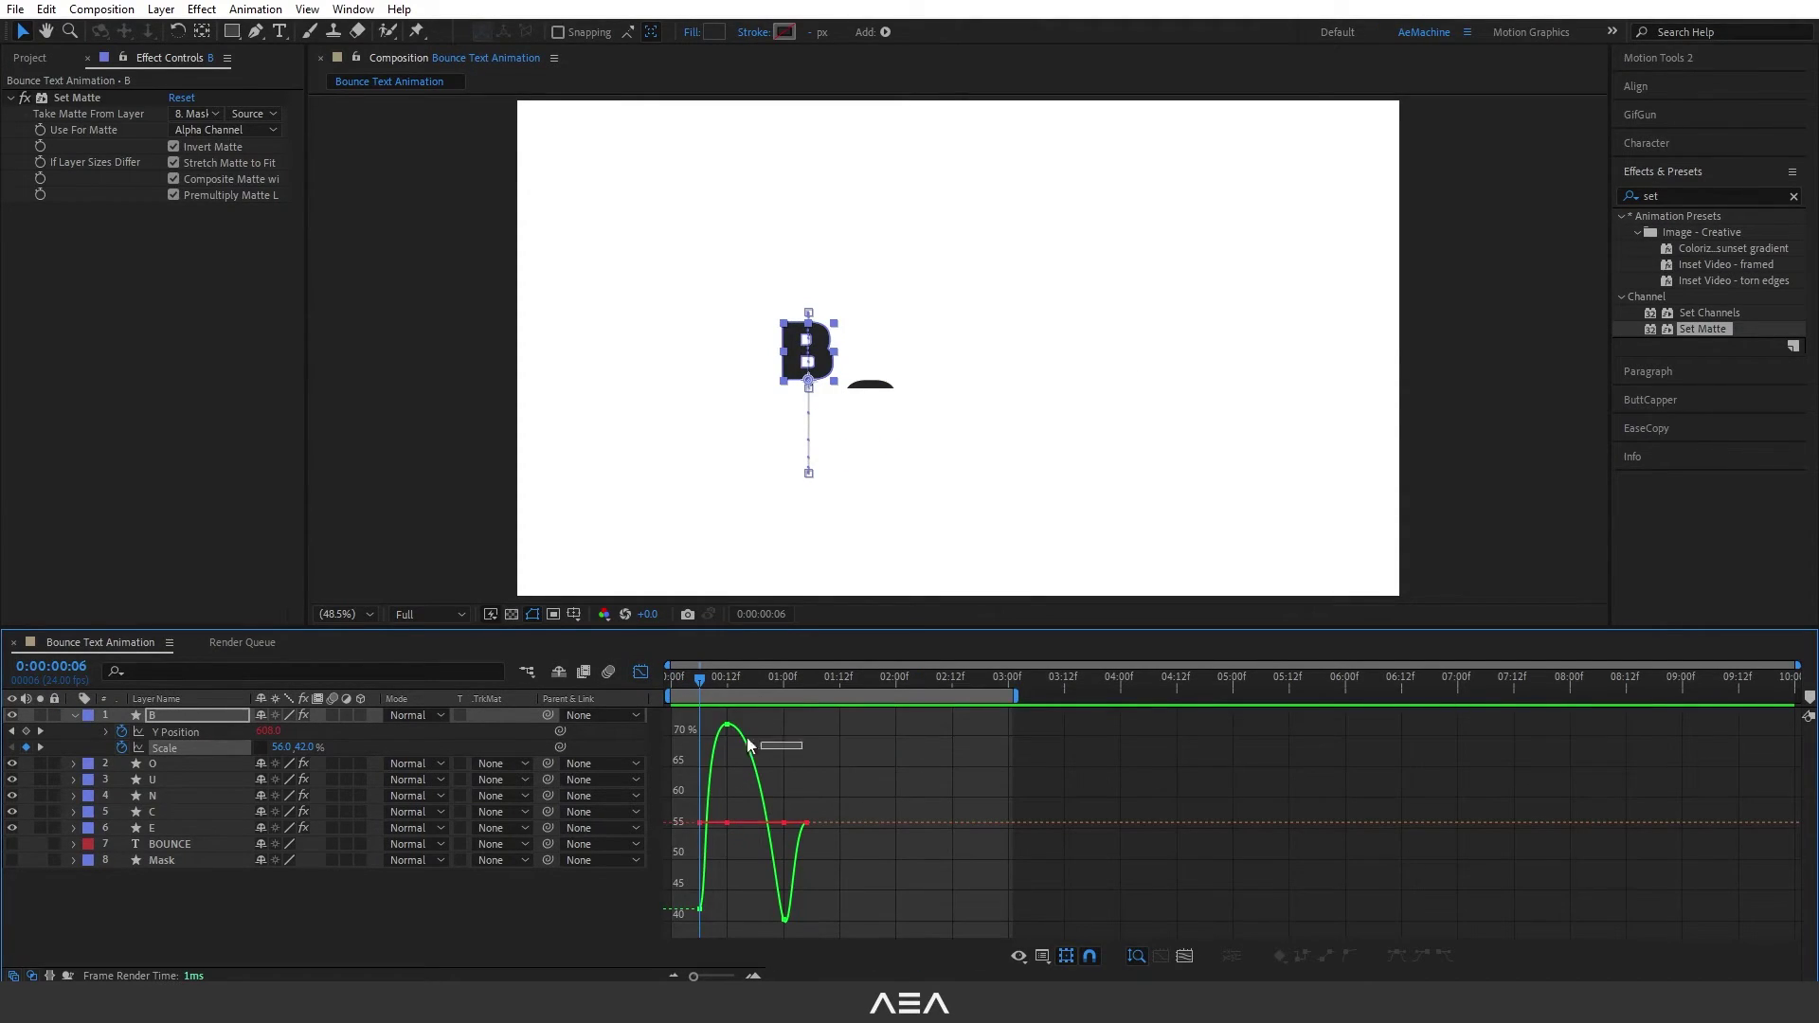
drag(757, 923, 808, 922)
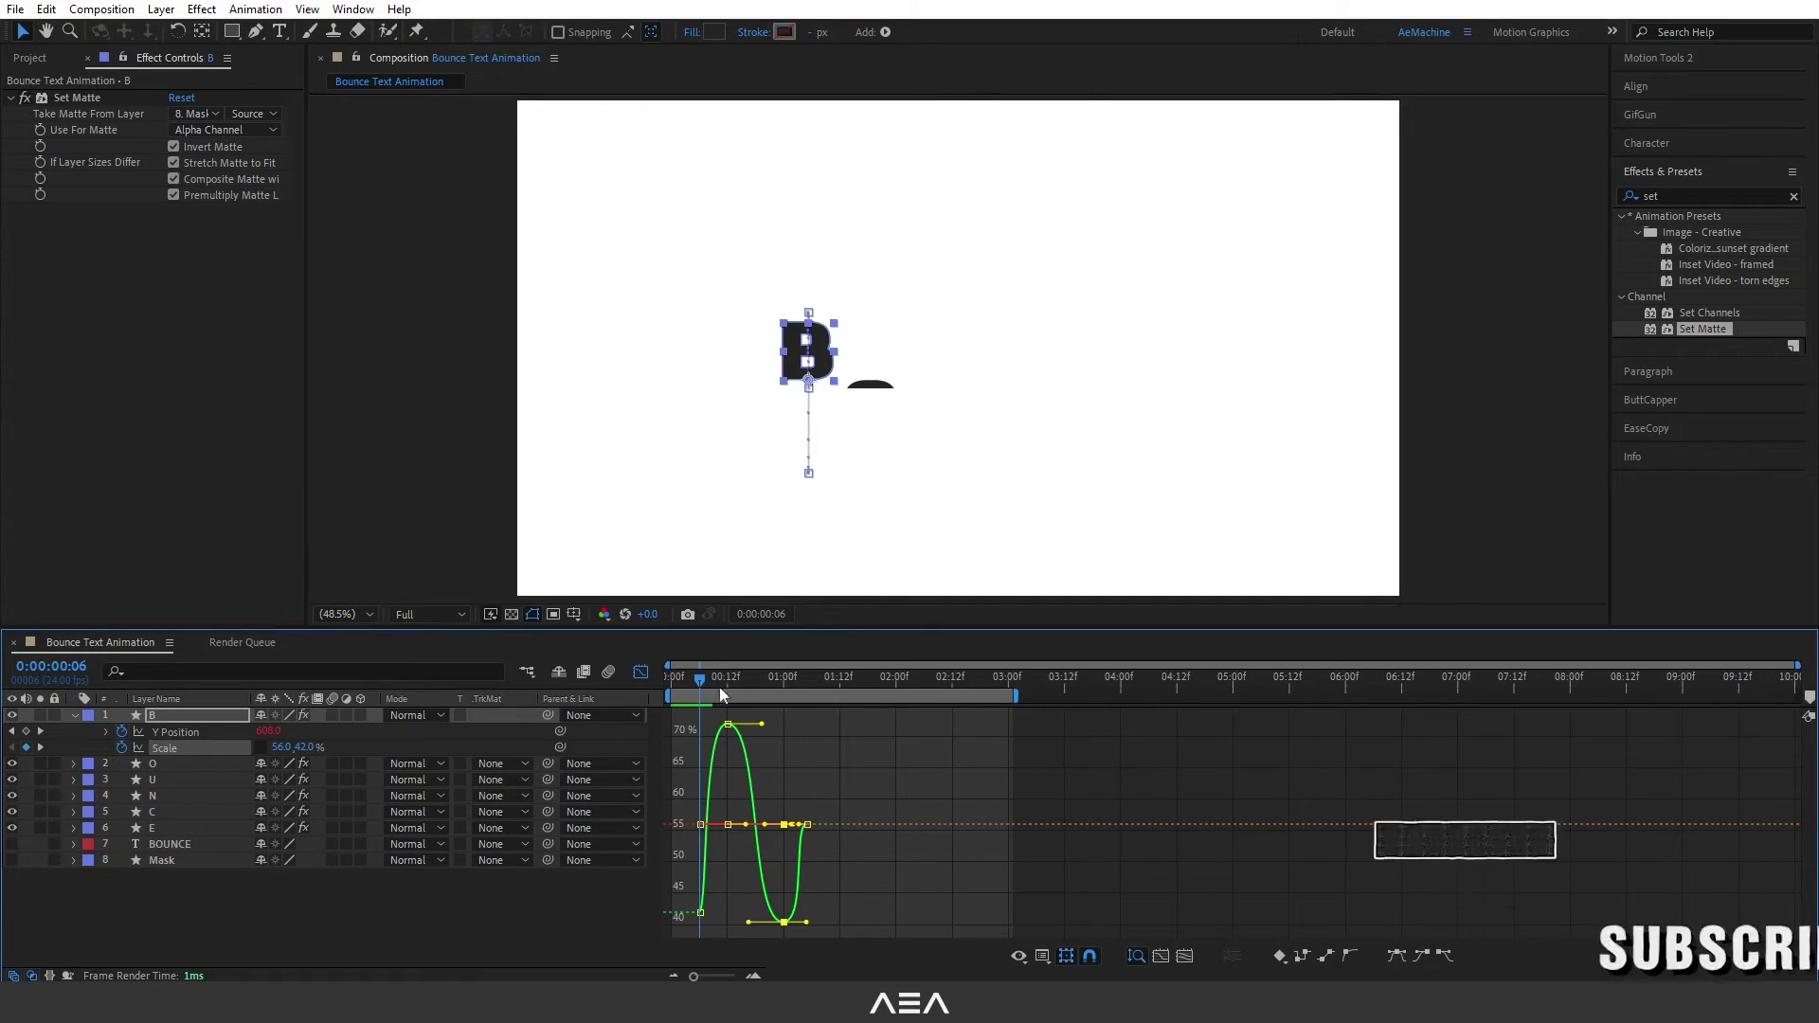
key(space)
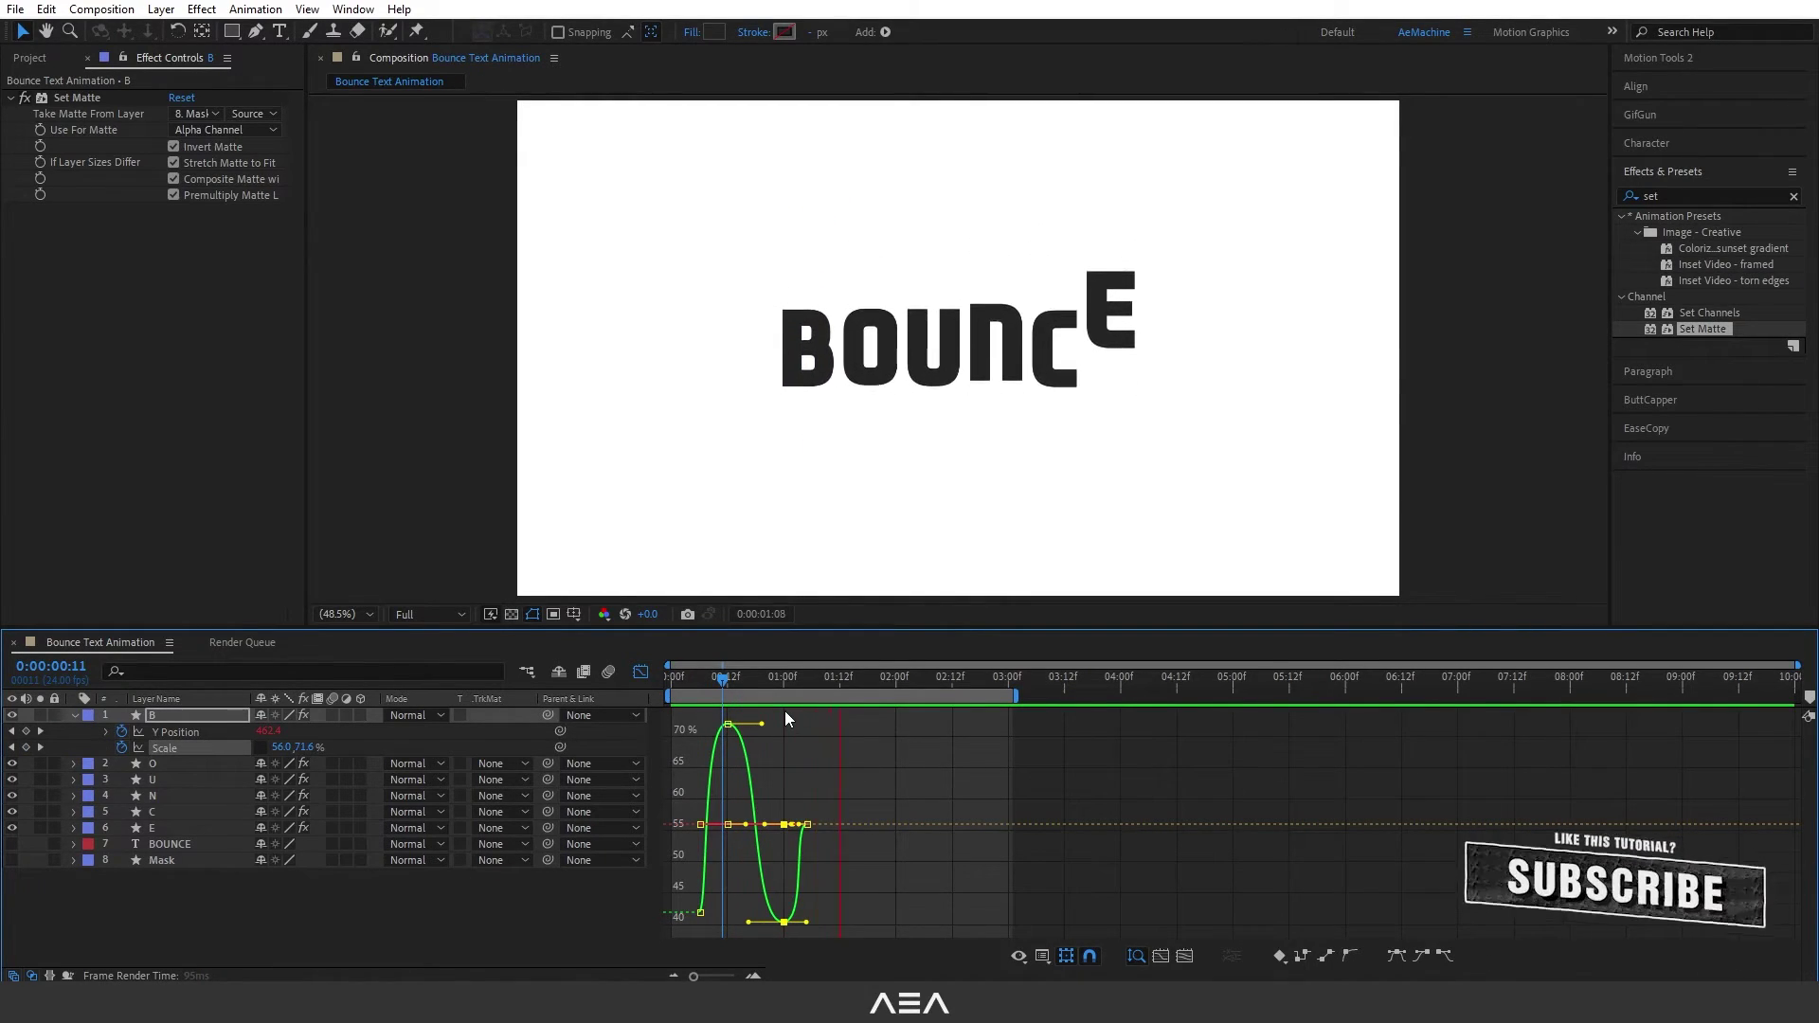
Step: Shorten the outgoing easing handle of the squash keyframe, move the last two Scale keyframes about two frames earlier, and preview
drag(841, 883, 798, 923)
key(space)
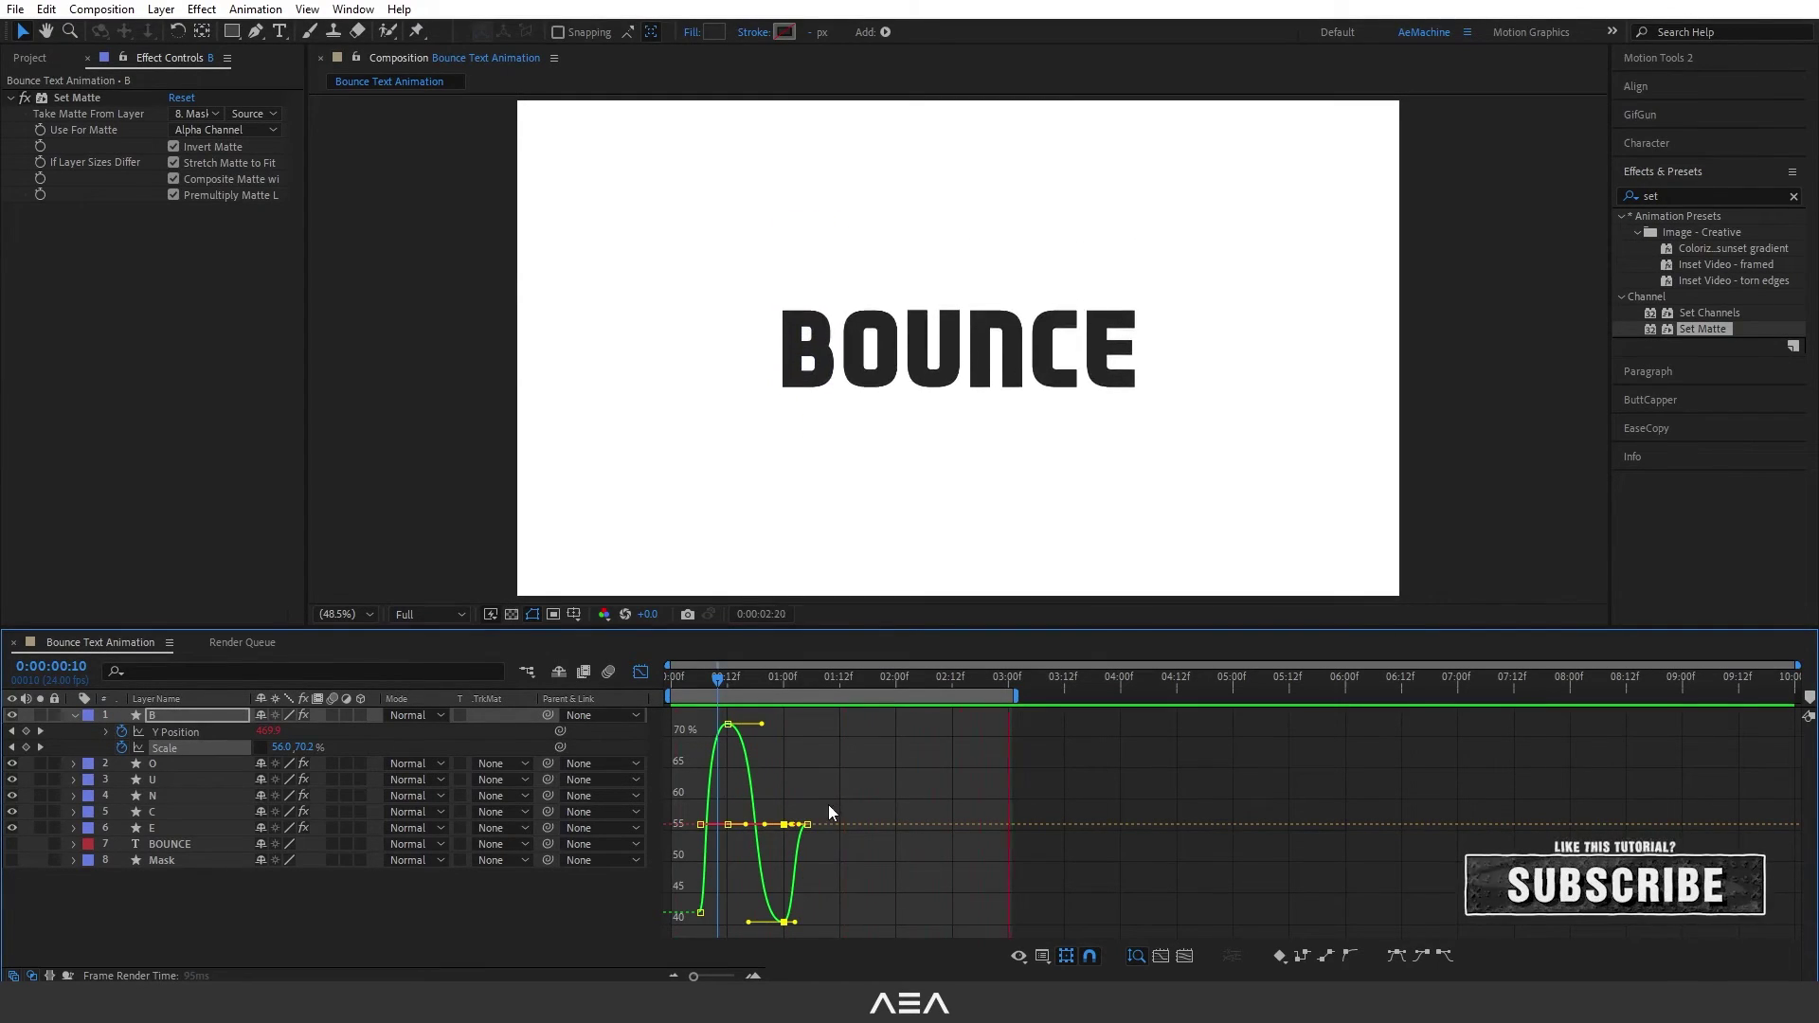
key(space)
key(shift+F3)
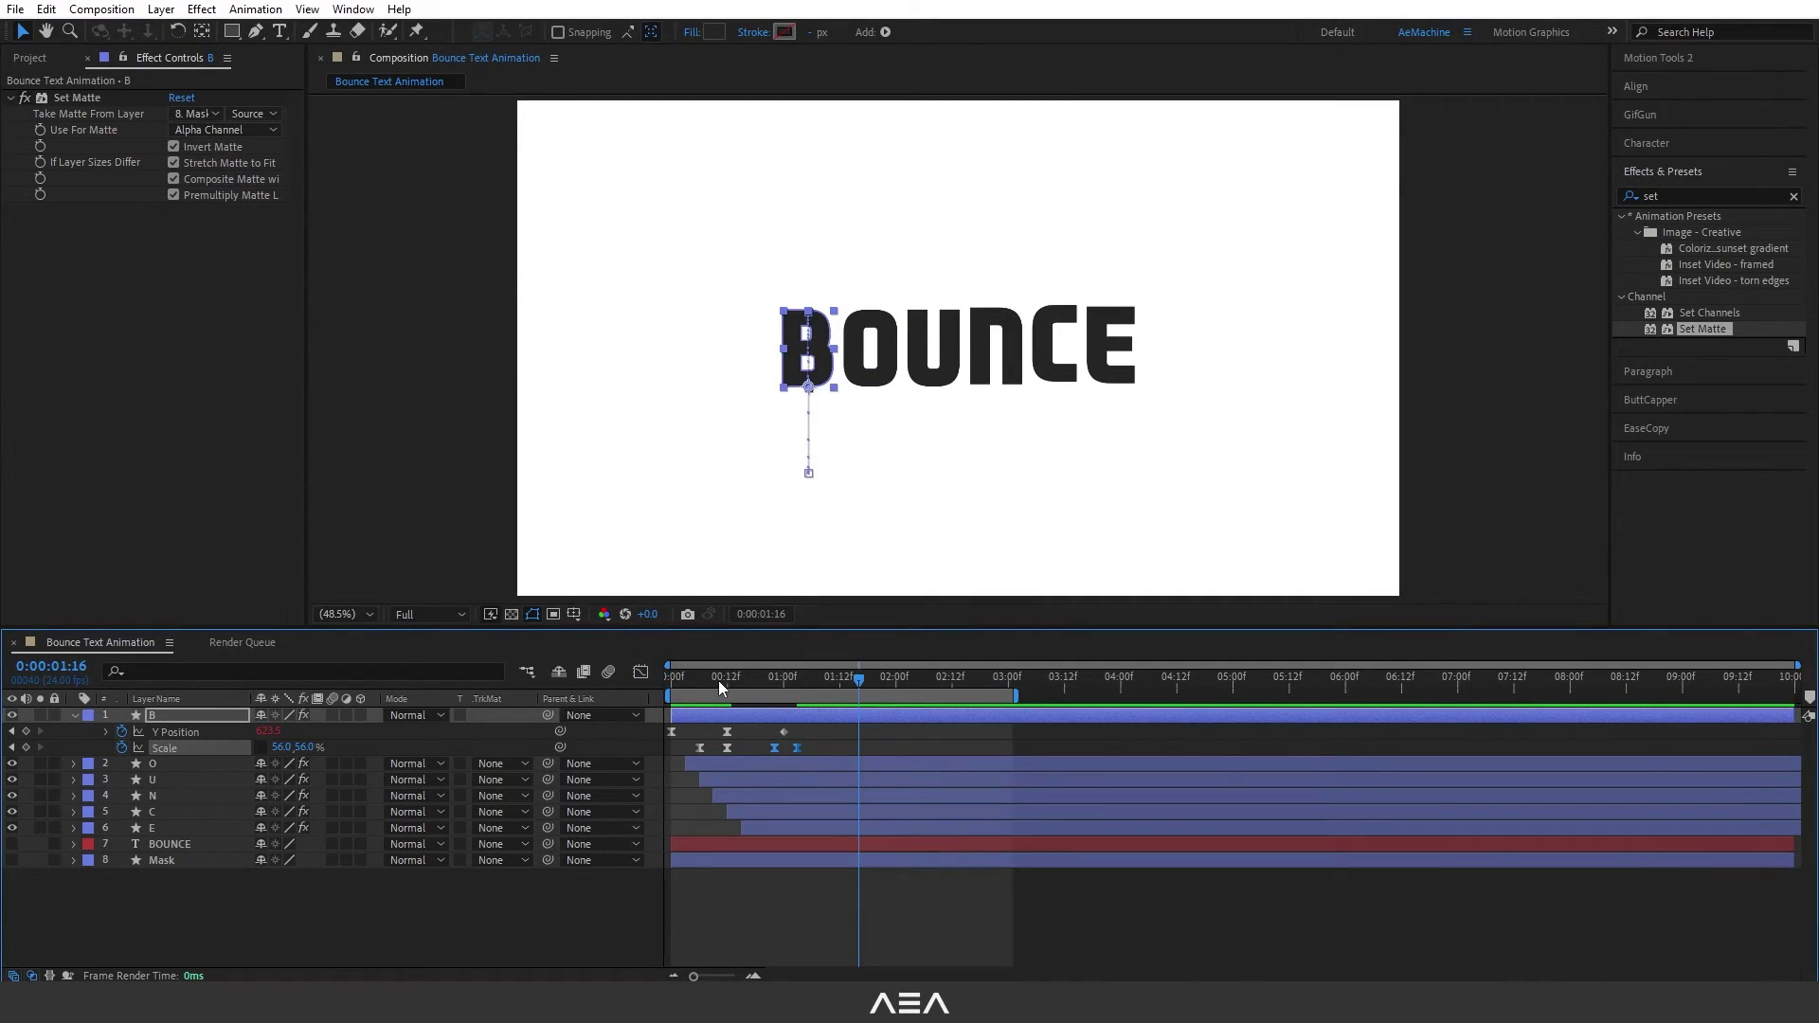
click(718, 680)
key(space)
key(space)
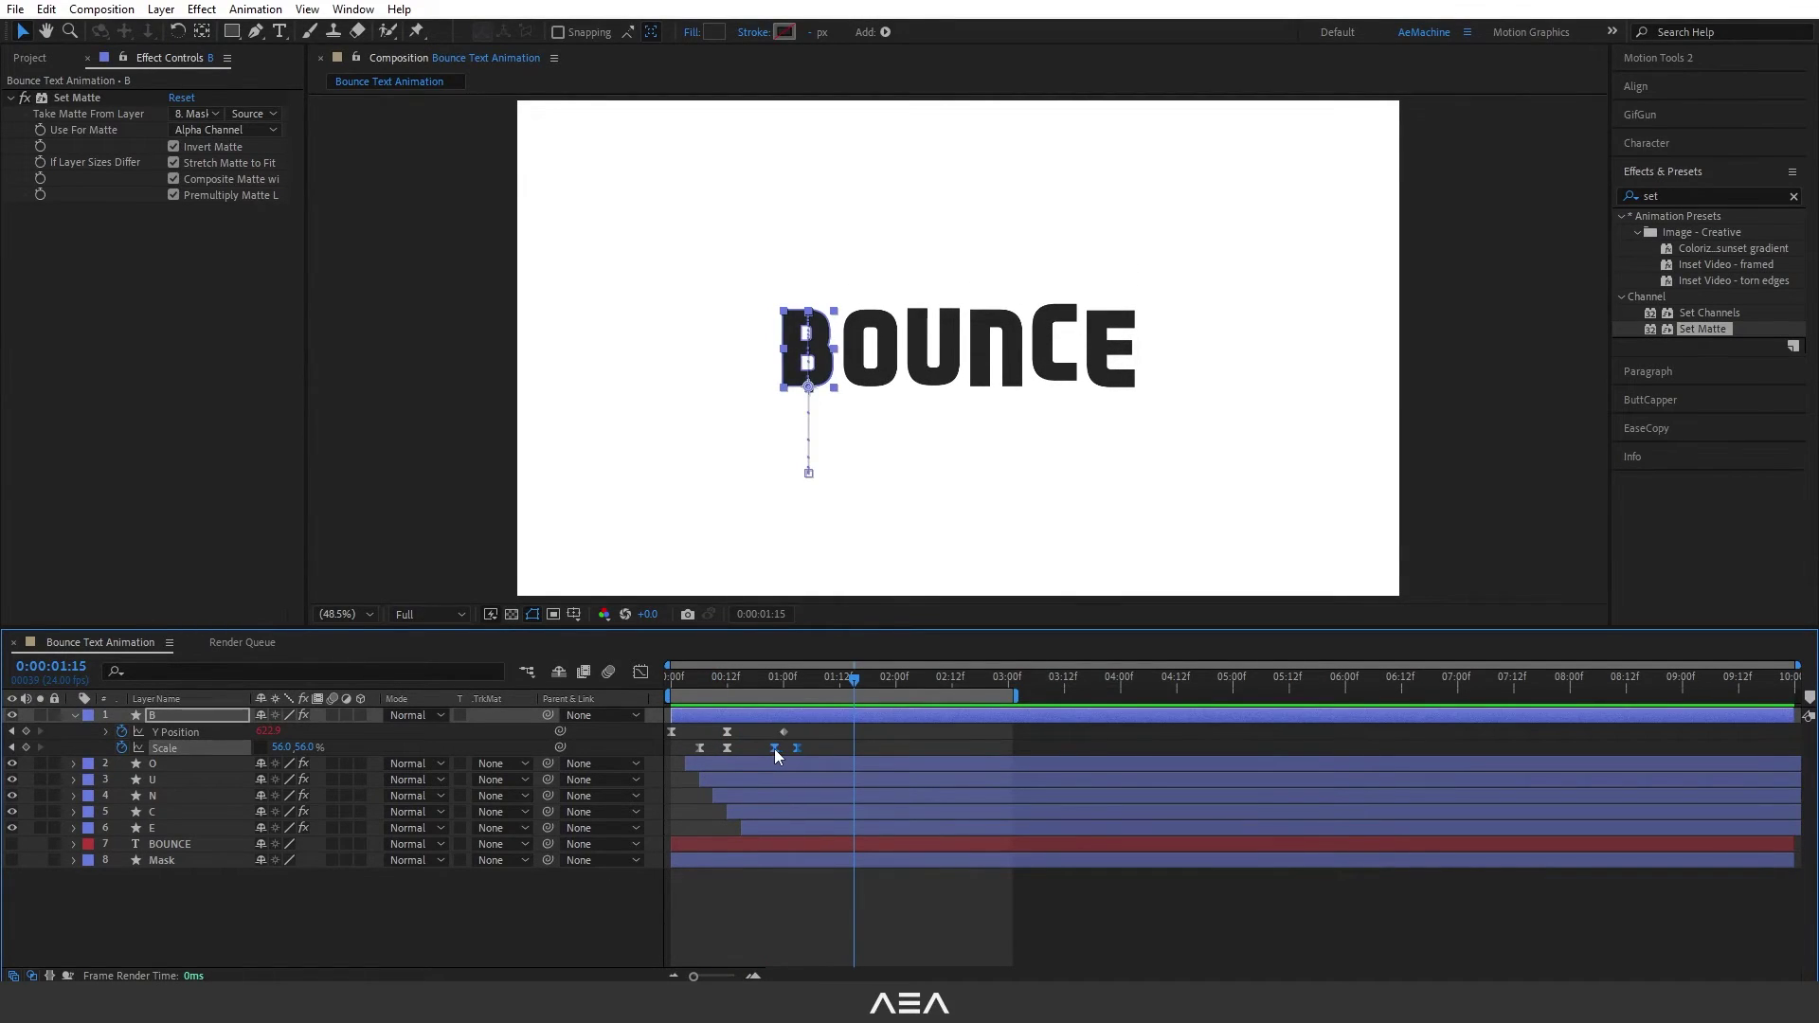
Step: Retime the B layer's Scale keyframes with the 72% peak at about frame 17 and the squash at about 0:00:01:02
mouse_move(774, 748)
mouse_down()
mouse_move(800, 749)
mouse_move(752, 750)
mouse_up()
click(703, 681)
key(space)
key(space)
Step: Set a second vertical scale peak of about 67% near 0:00:01:06 and a closing 56% keyframe at about 0:00:01:10
click(807, 682)
drag(803, 684, 830, 684)
click(305, 747)
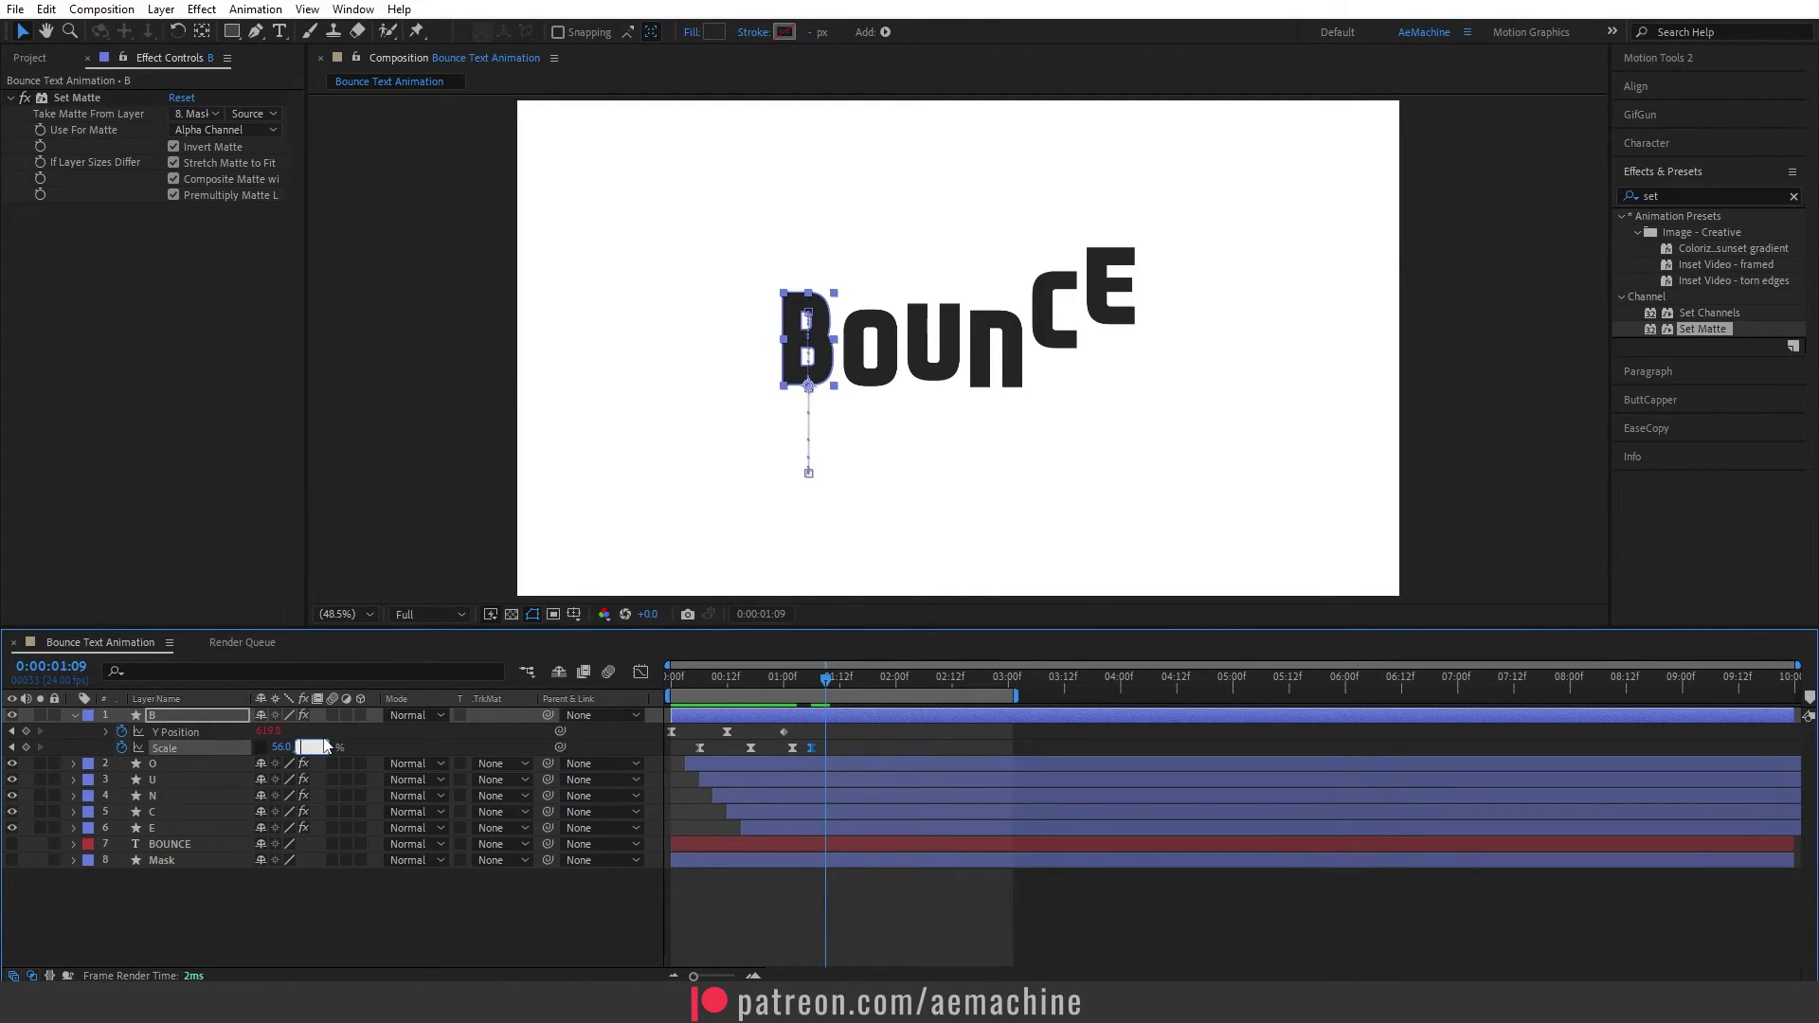
click(395, 736)
click(769, 682)
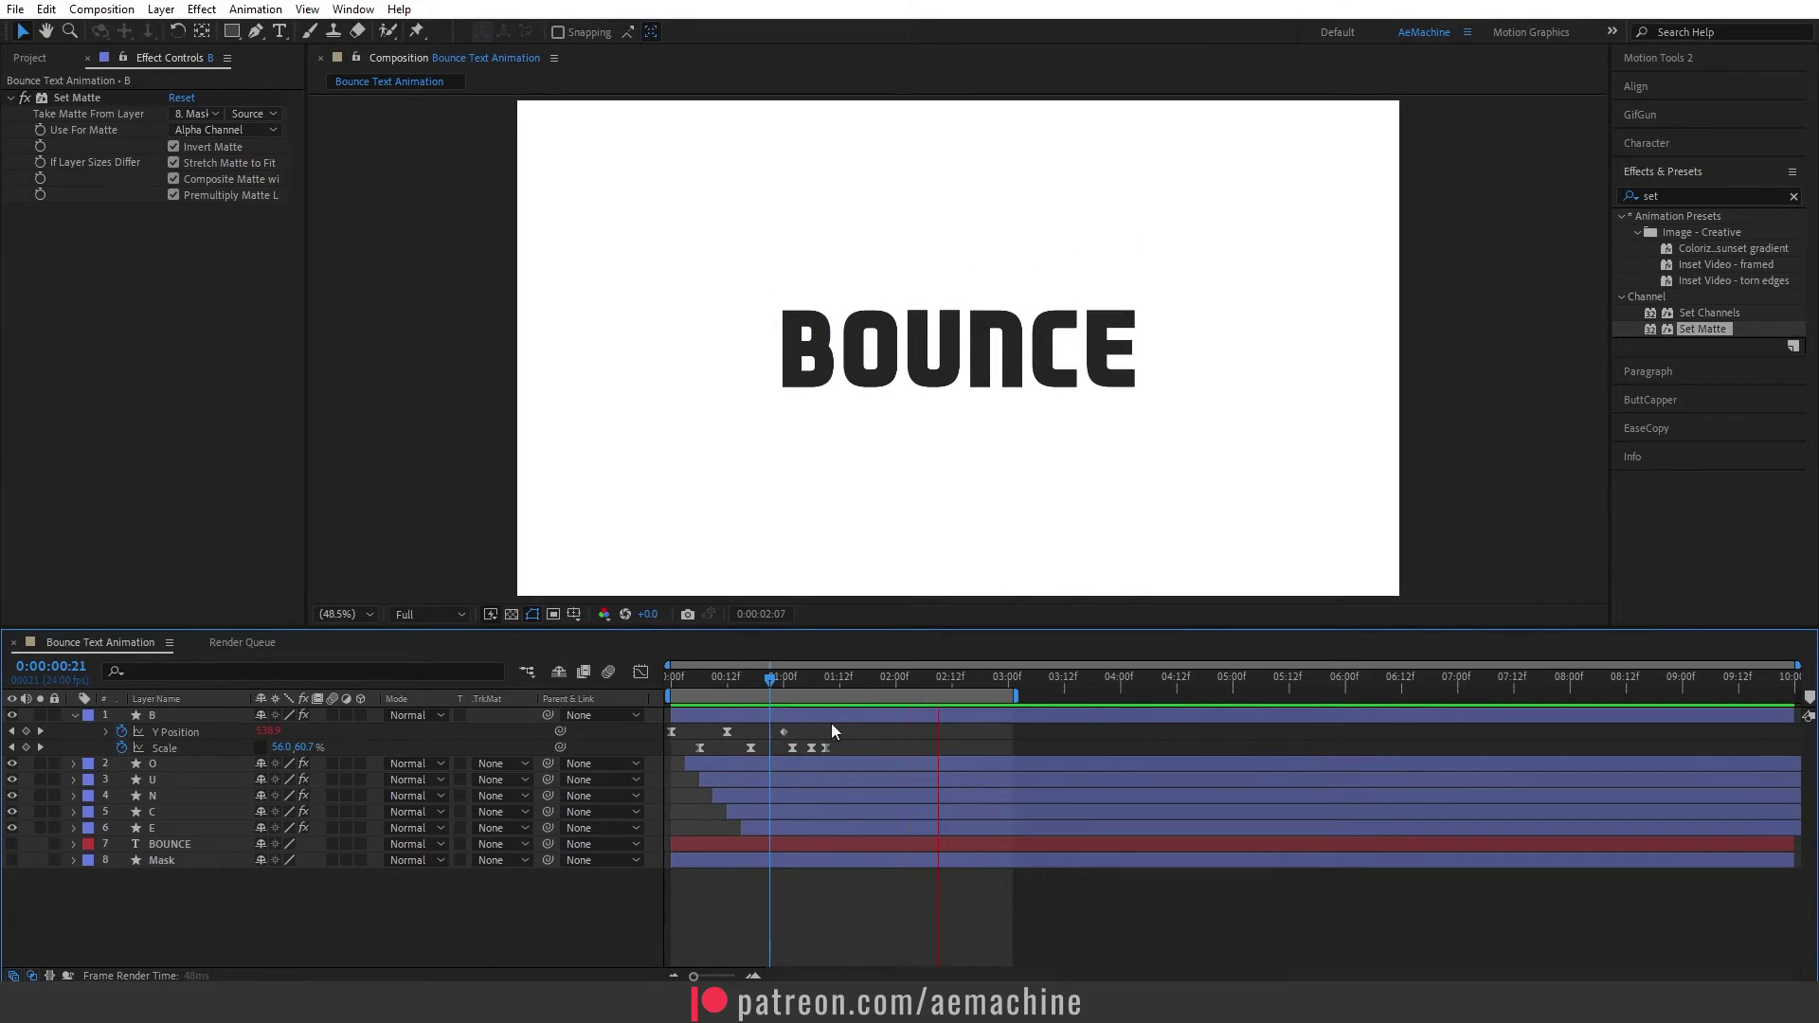
drag(823, 748, 828, 748)
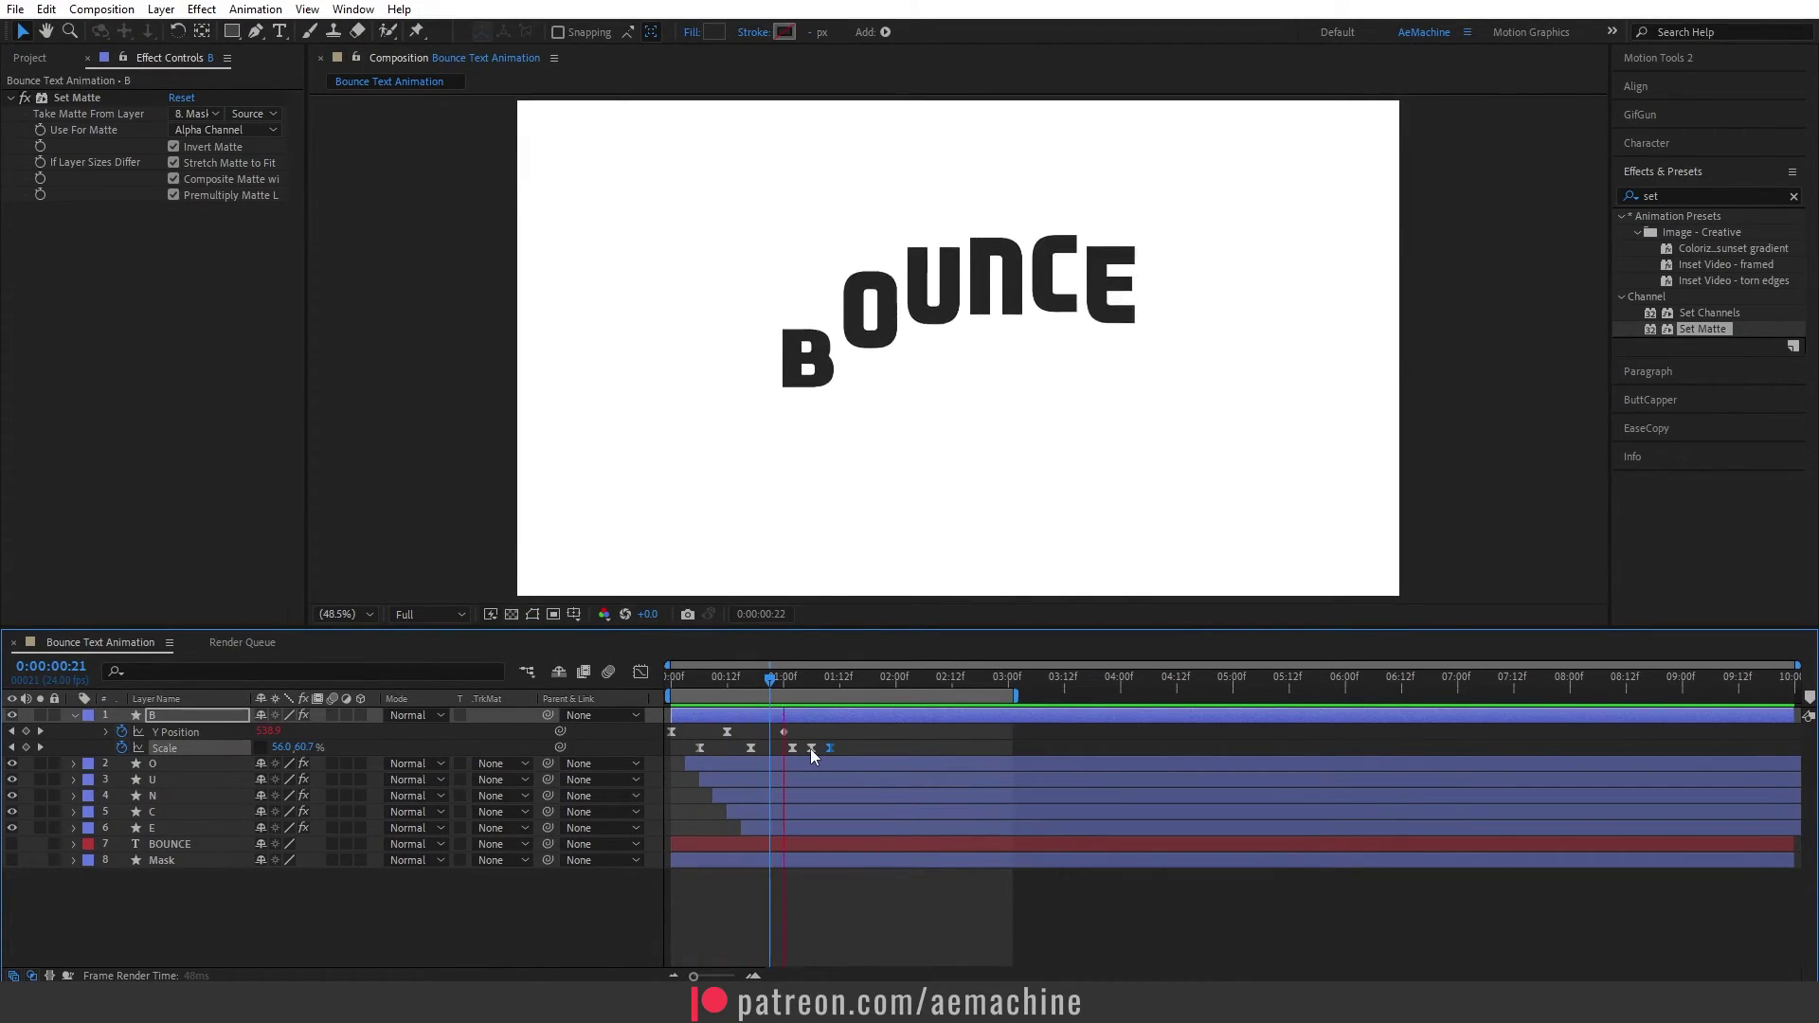
key(space)
Step: Show the curves of all the B layer's Scale keyframes and smooth the second peak by lengthening its easing handles
drag(837, 742, 678, 752)
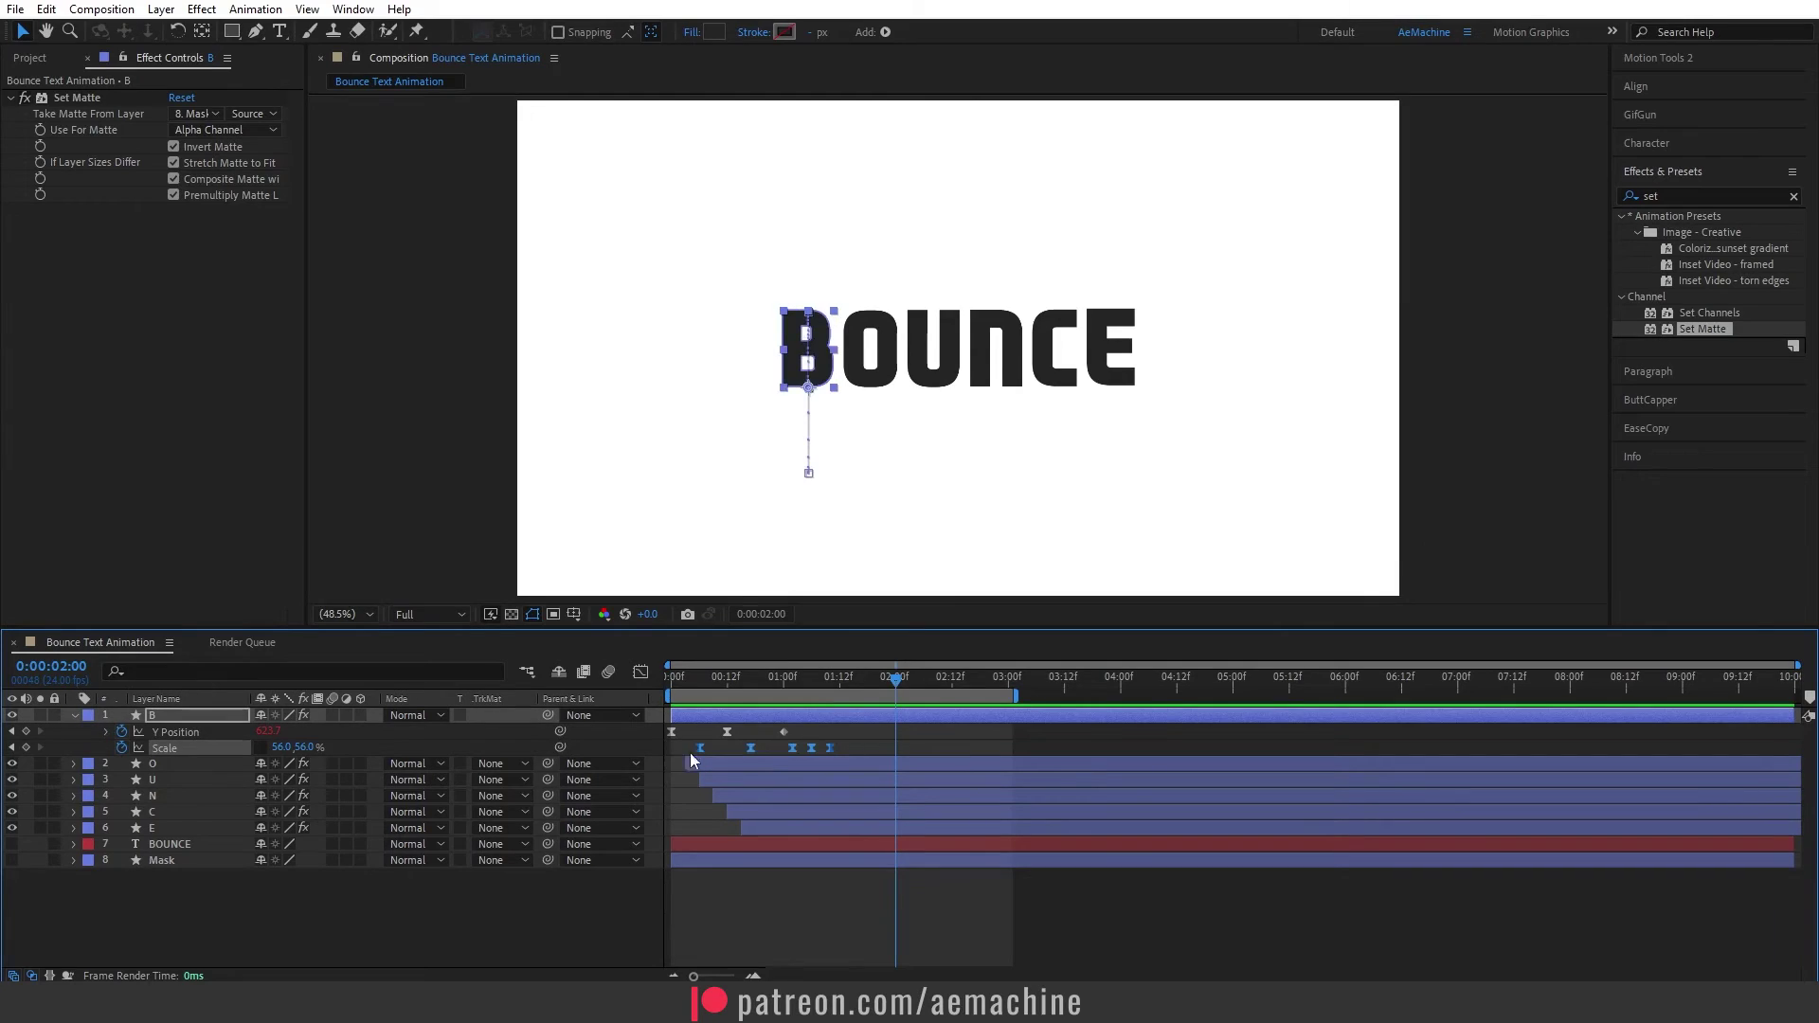
click(640, 671)
click(812, 751)
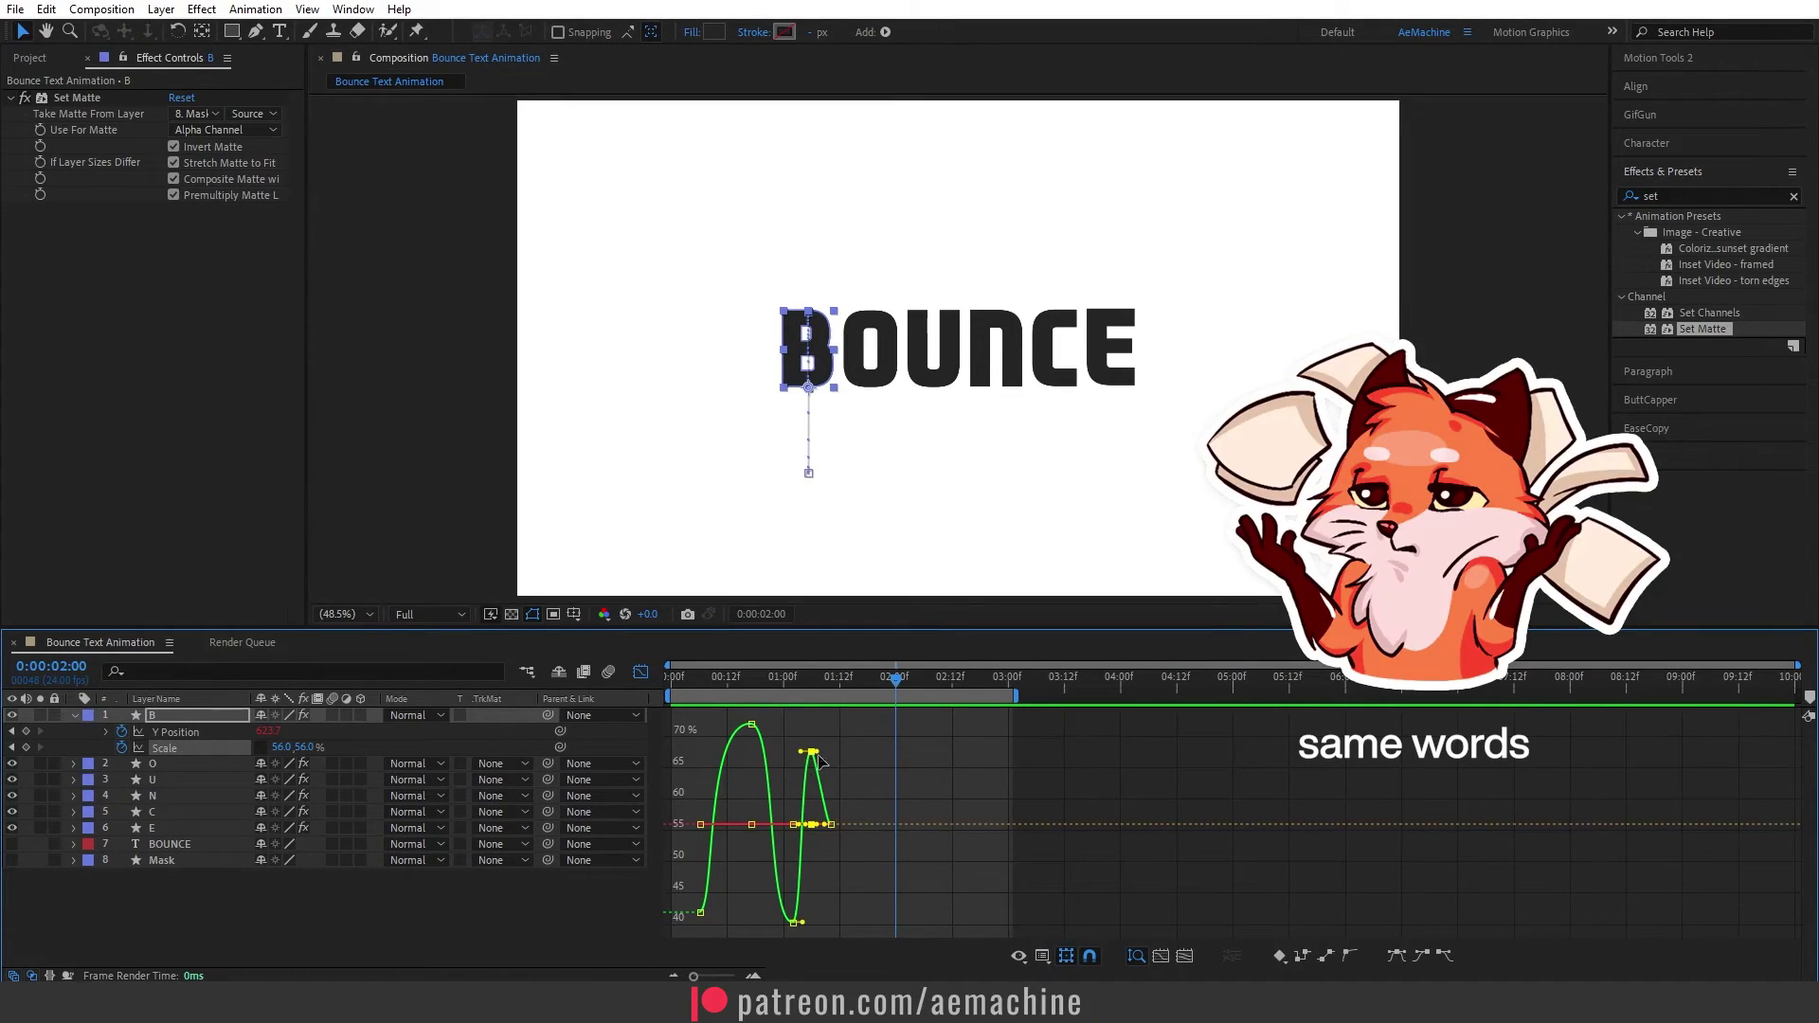
drag(816, 752, 822, 751)
click(797, 678)
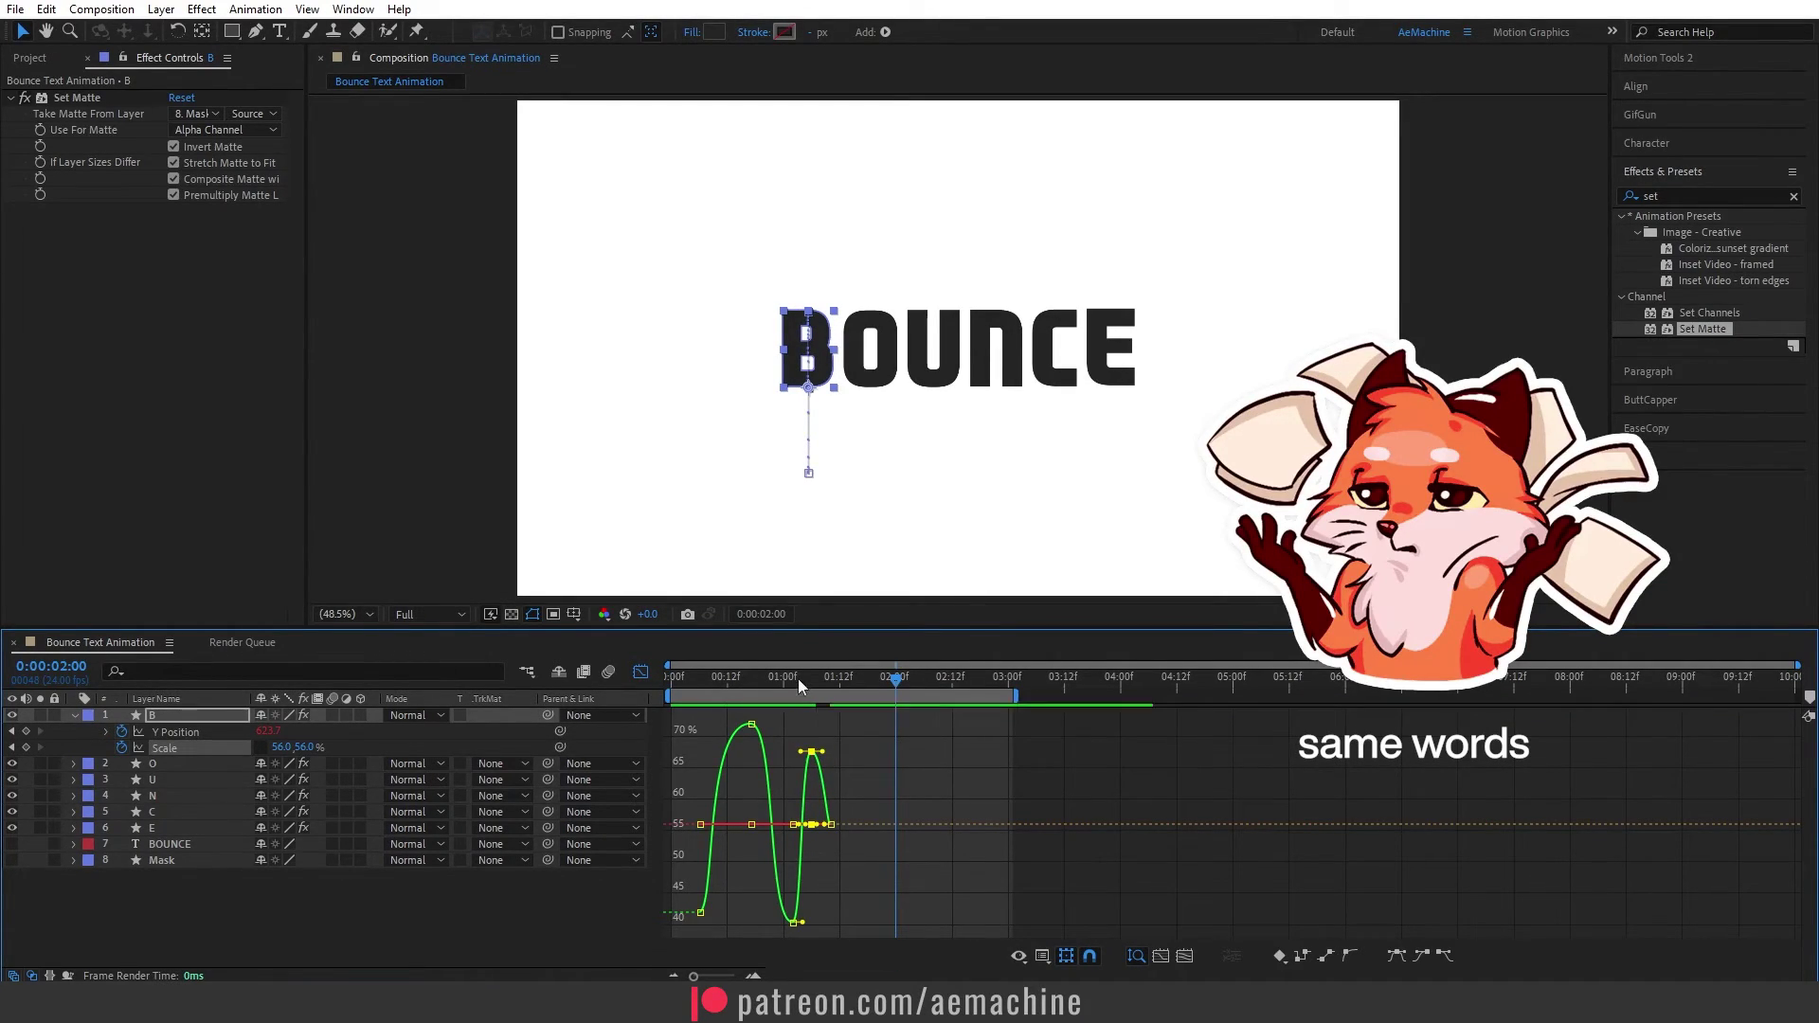
drag(702, 976, 712, 976)
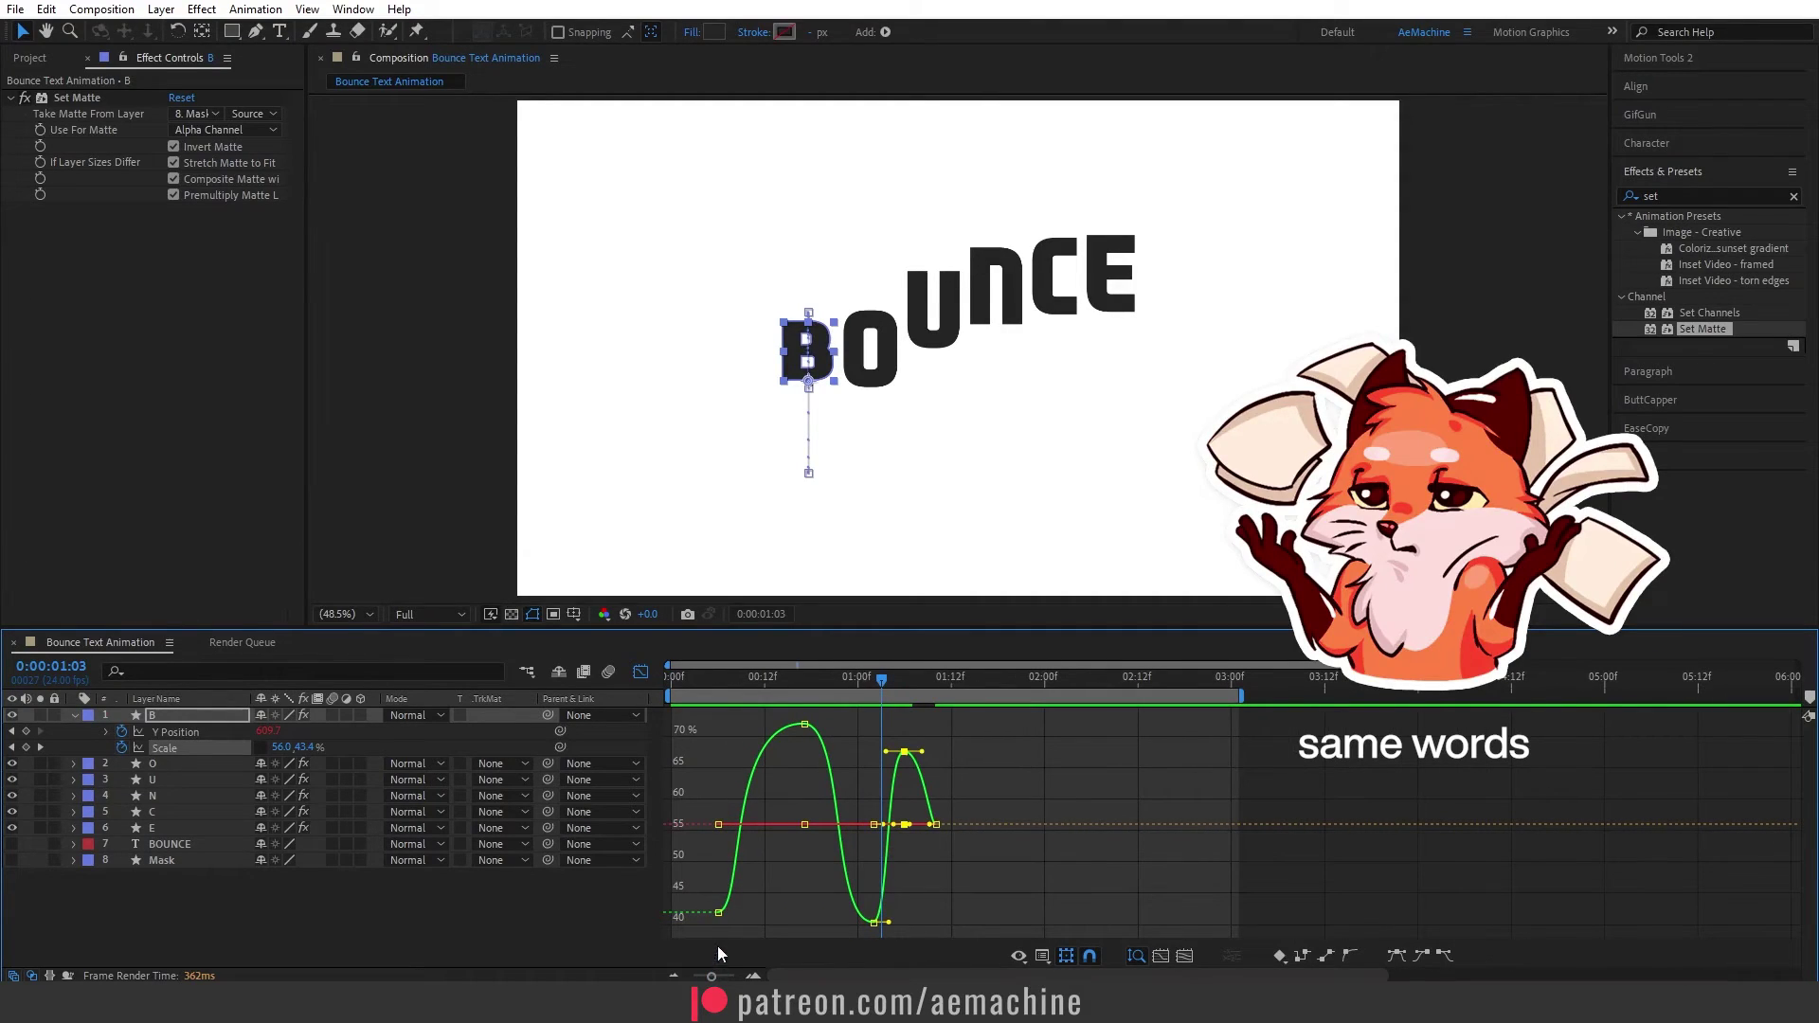
click(1042, 787)
Step: Lengthen the second peak's incoming easing handle, shorten its outgoing one, and preview the B layer's bounce
click(905, 752)
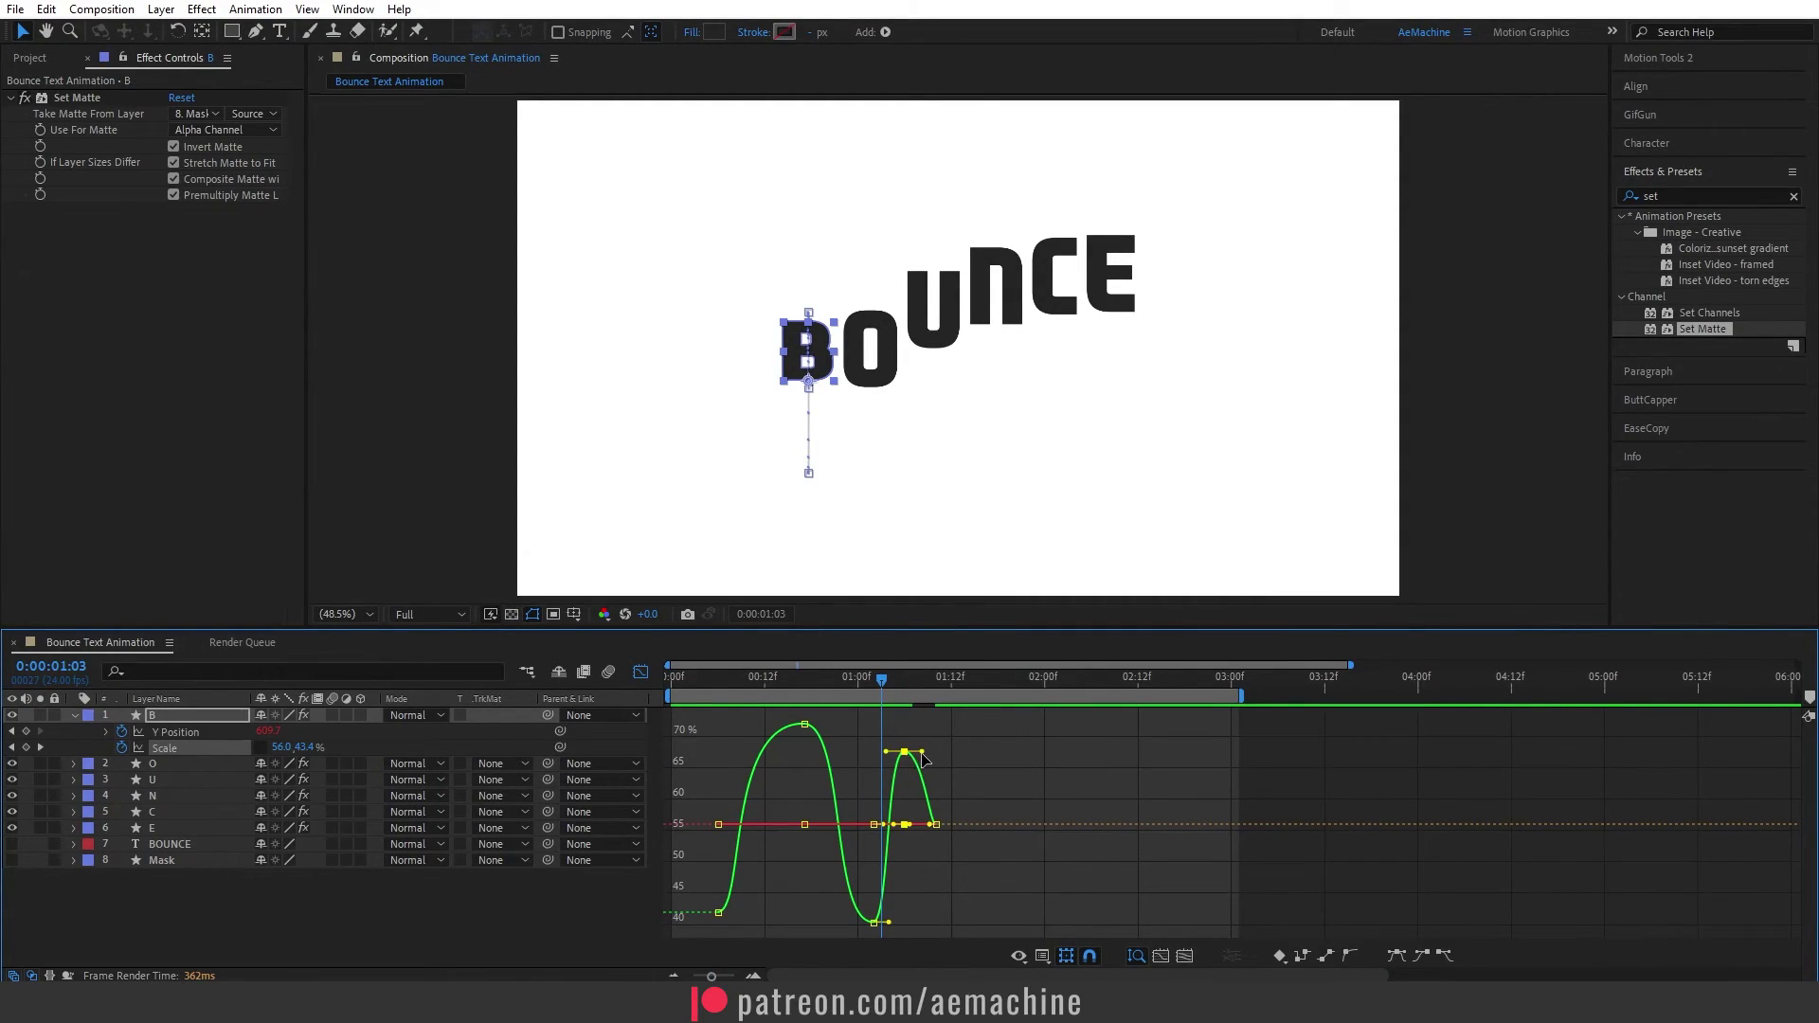
click(985, 774)
key(space)
click(905, 752)
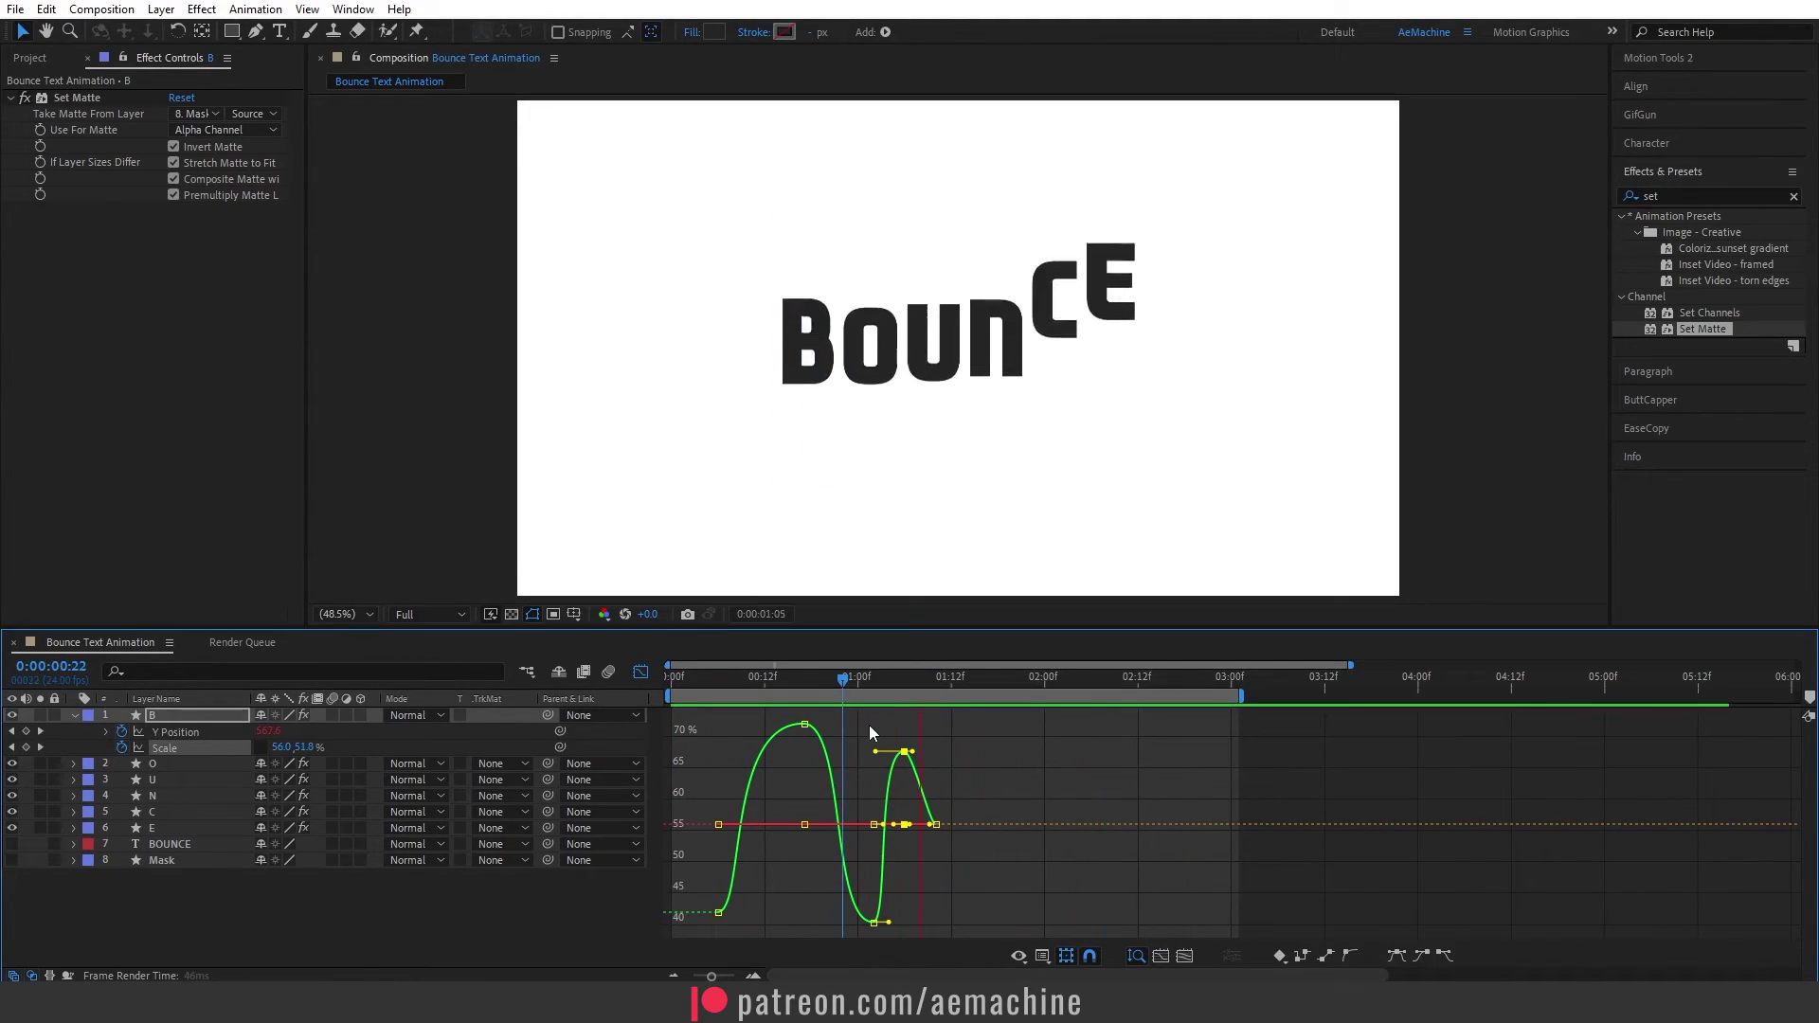
click(641, 672)
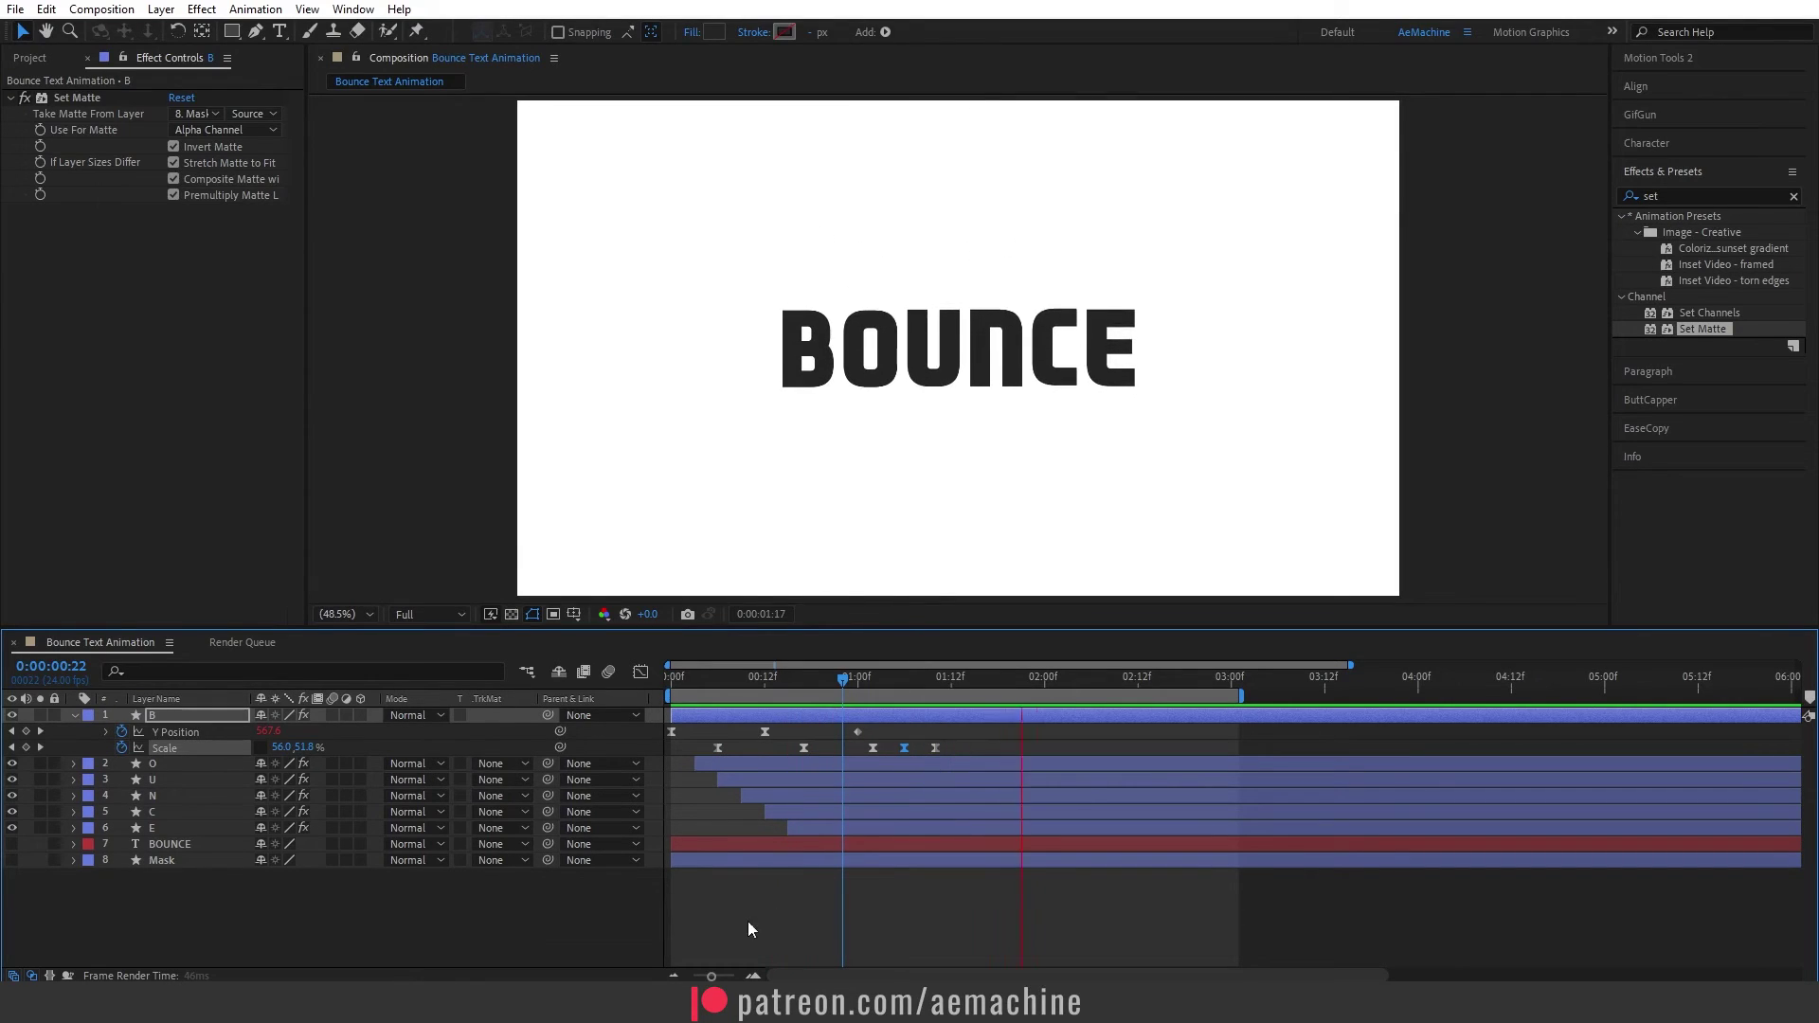
key(minus)
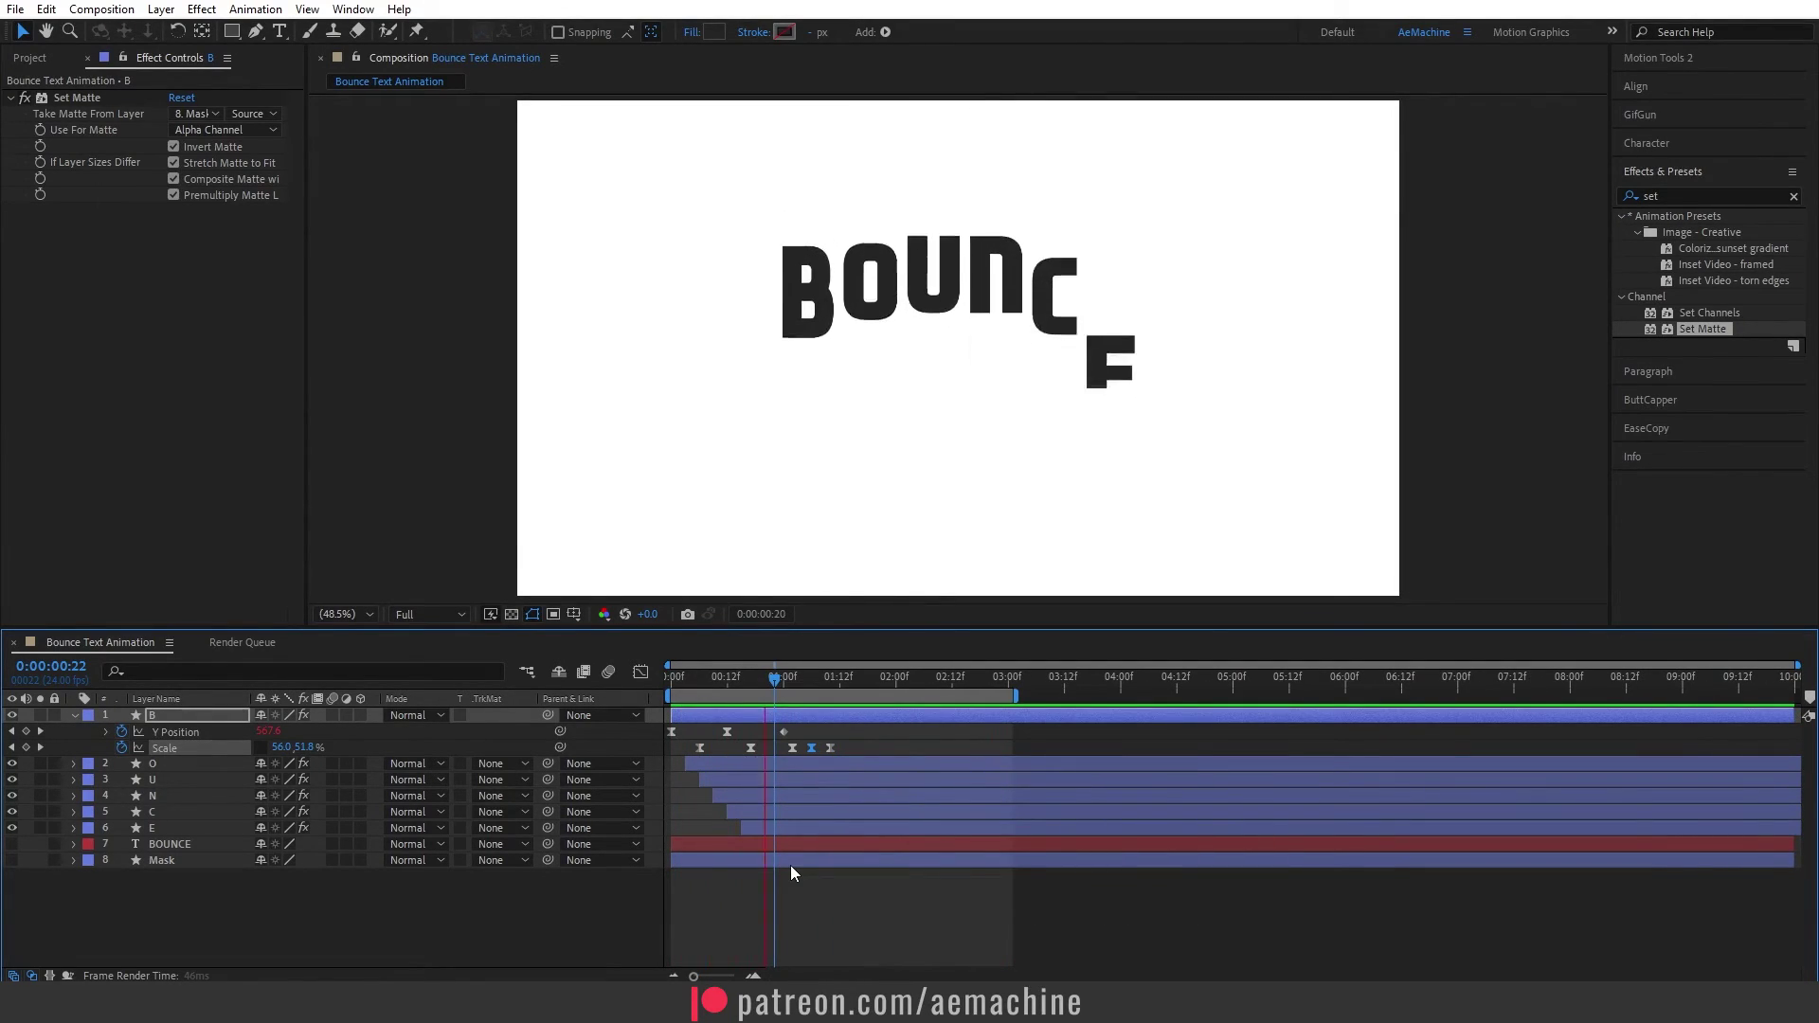
drag(774, 678, 650, 696)
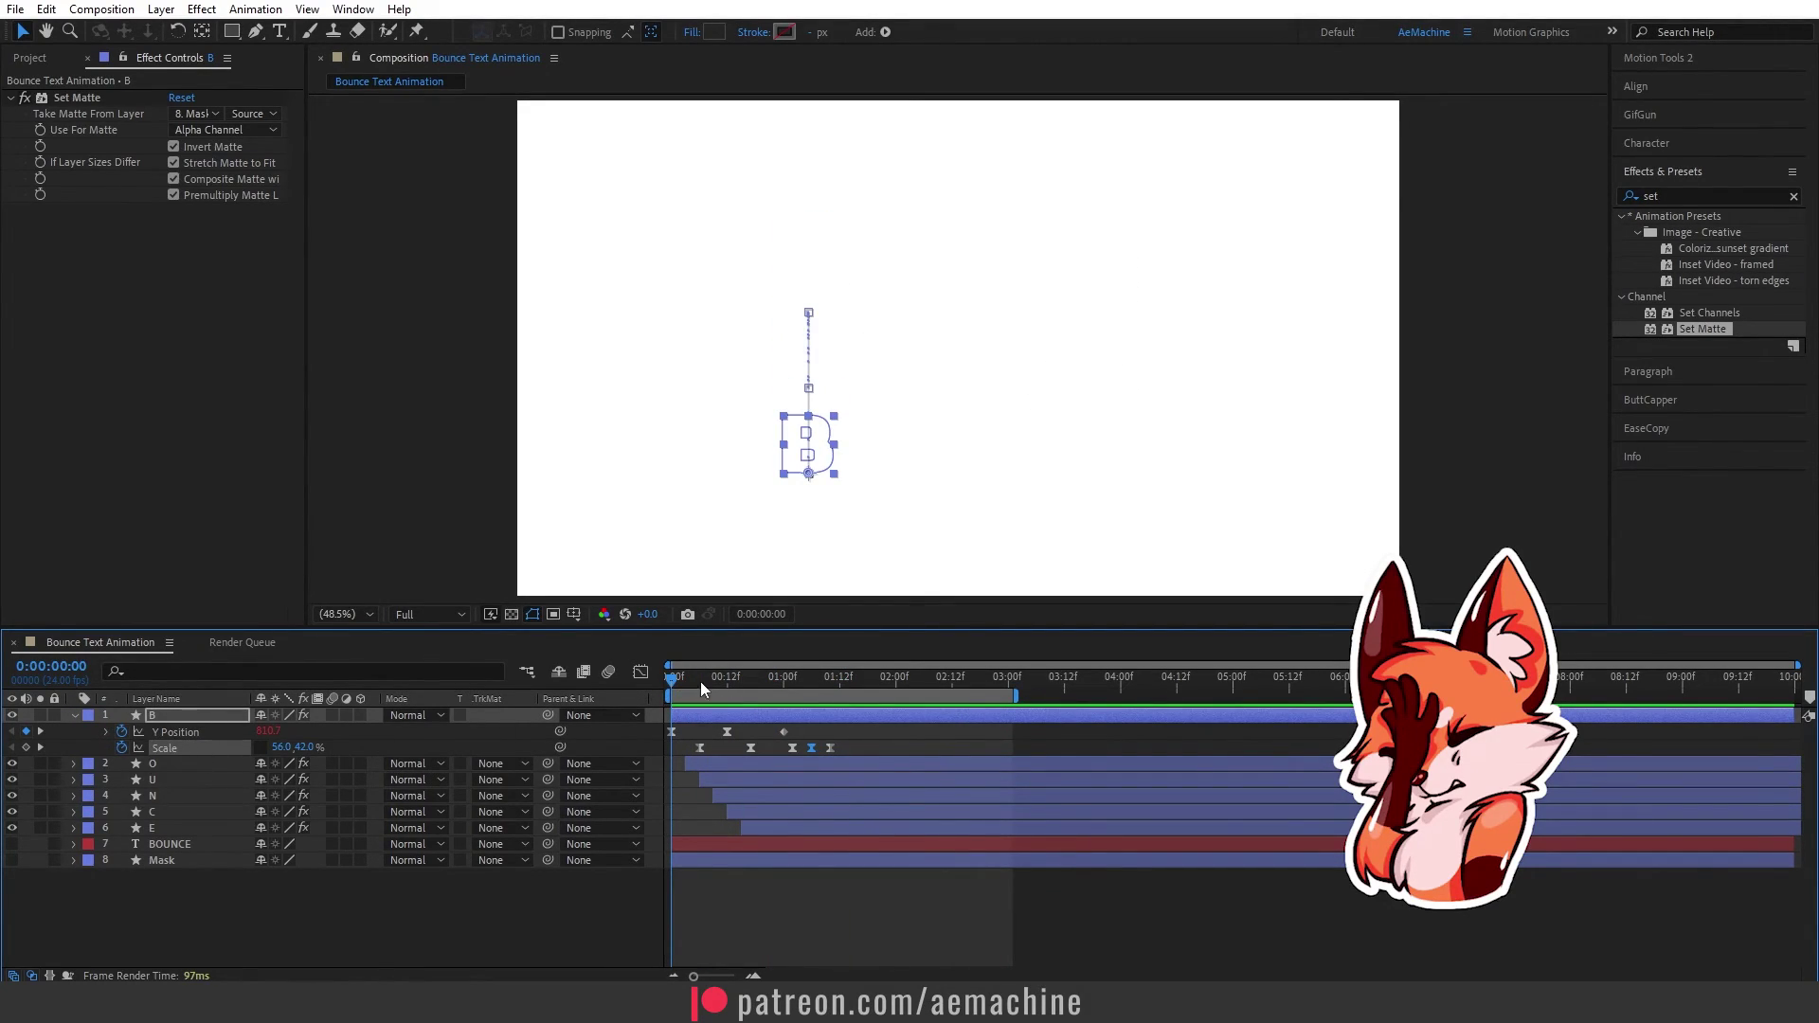
Step: Copy the B layer's Scale keyframes to the O layer, starting at frame 9, three frames after the B layer's first one
mouse_move(701, 680)
mouse_down()
mouse_move(635, 691)
mouse_move(701, 700)
mouse_up()
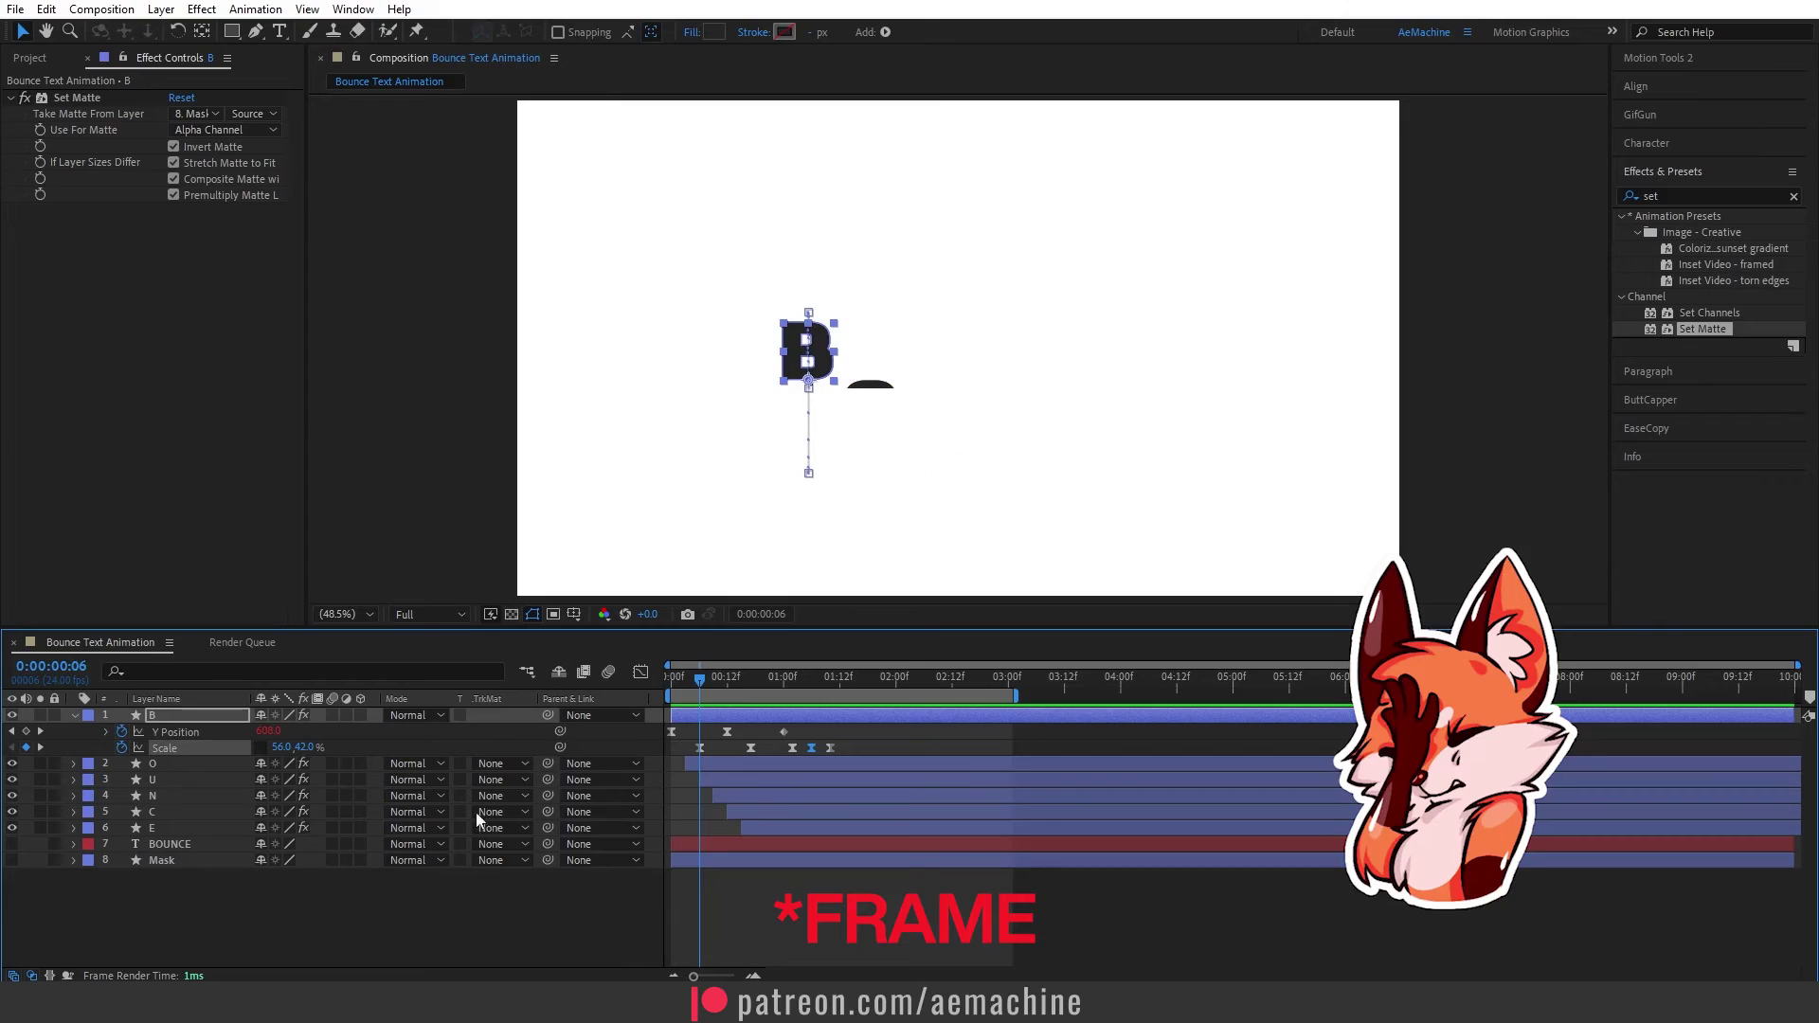
click(169, 765)
key(u)
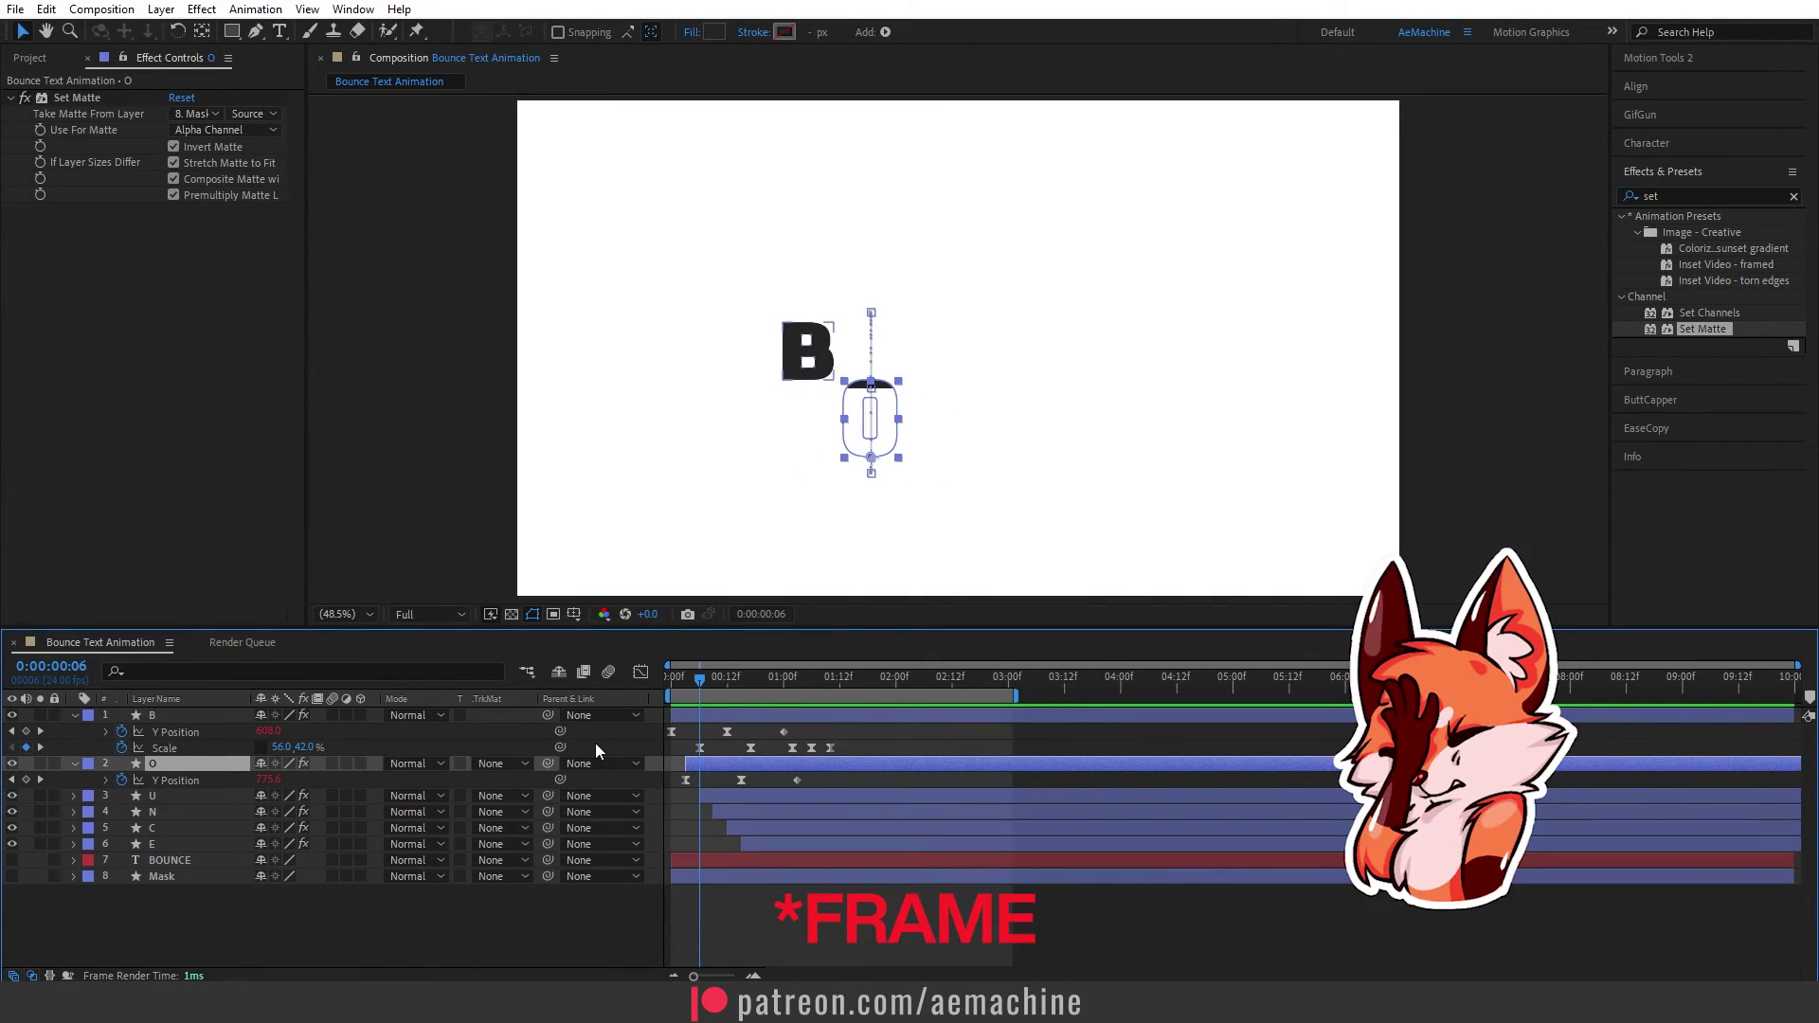
drag(712, 680, 652, 686)
key(ctrl+v)
key(alt+Right)
key(alt+Right)
key(alt+Right)
key(space)
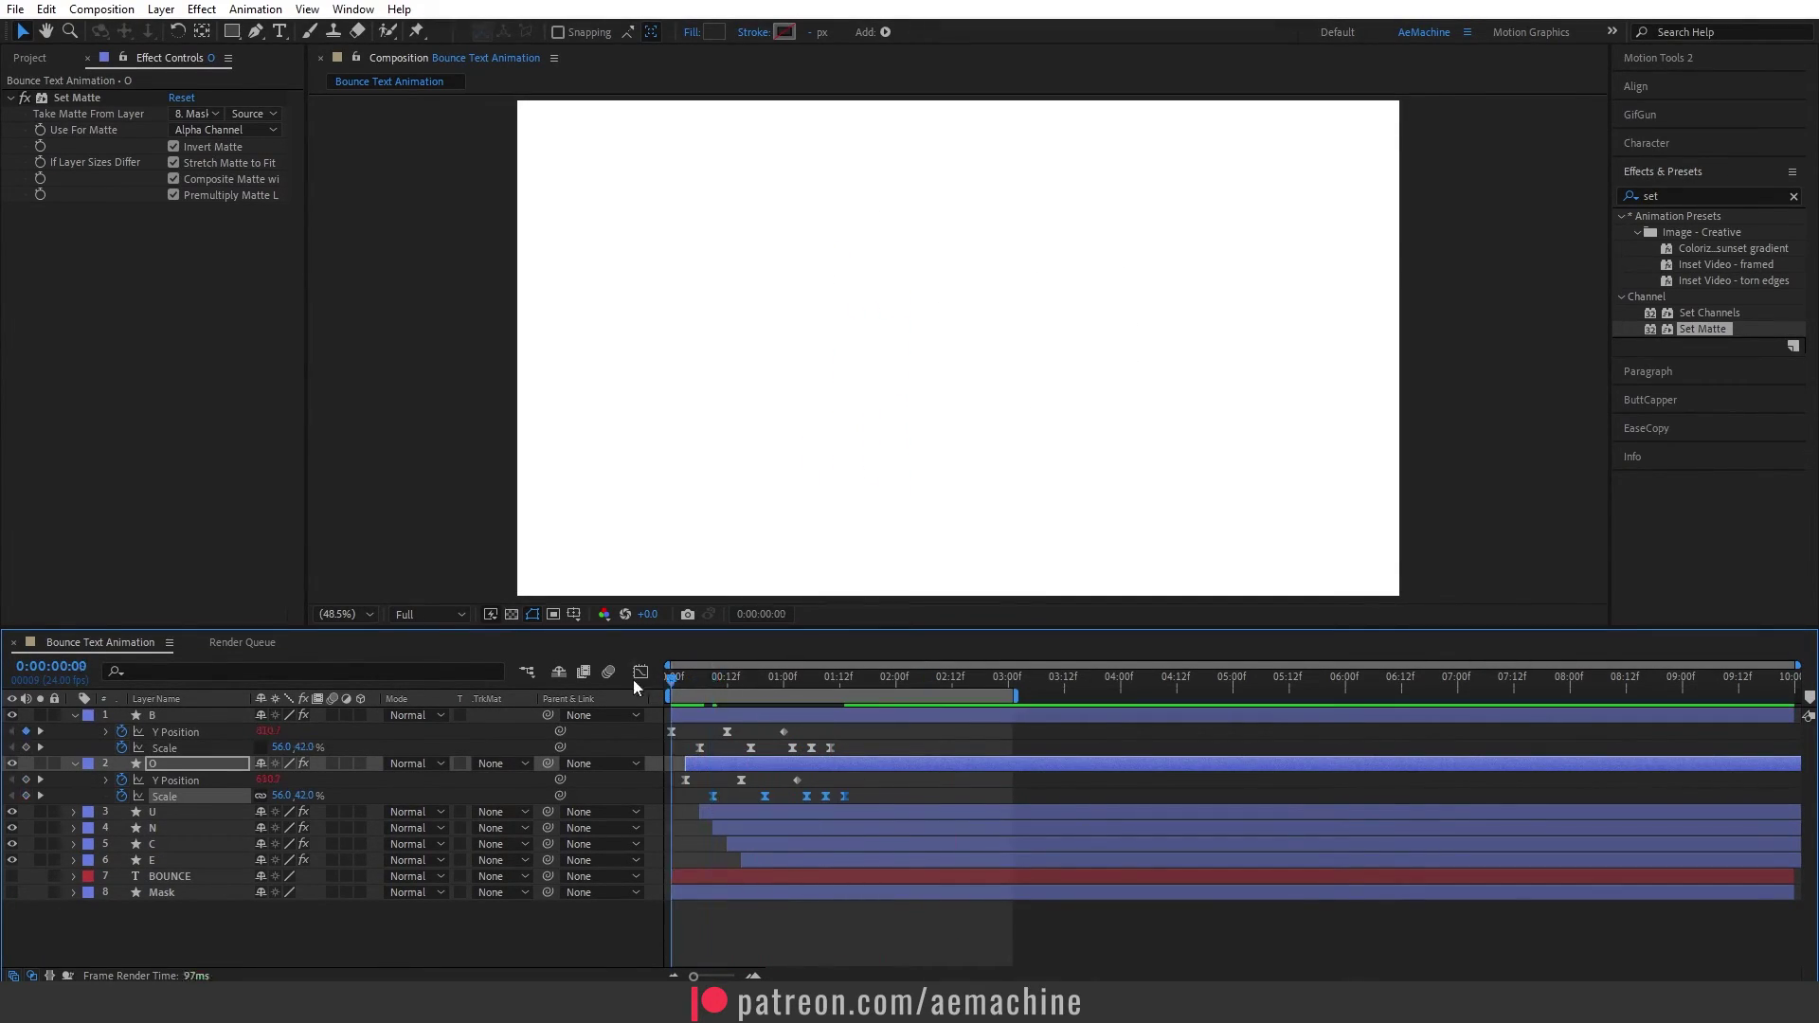
Step: Paste the Scale keyframes onto the U, N, C and E layers, staggered three frames apart from frame 12 to 21, and preview
click(202, 812)
key(ctrl+v)
click(190, 860)
key(ctrl+v)
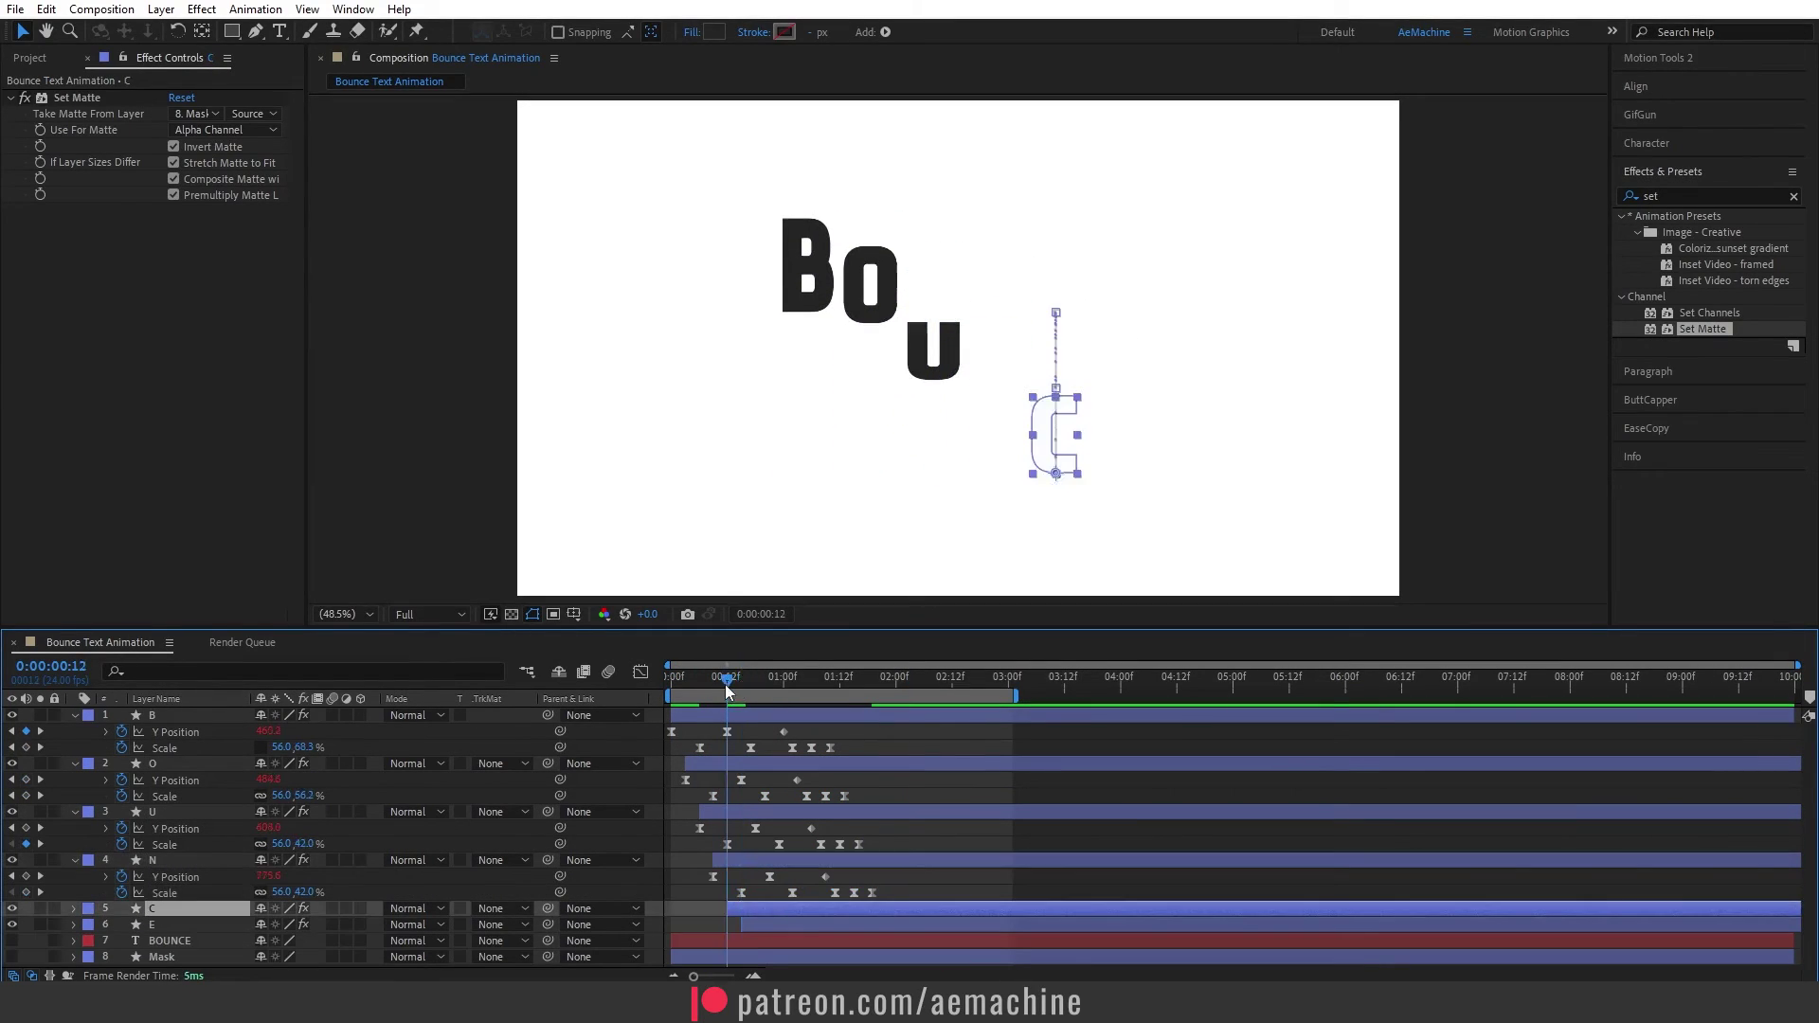
click(183, 927)
key(Return)
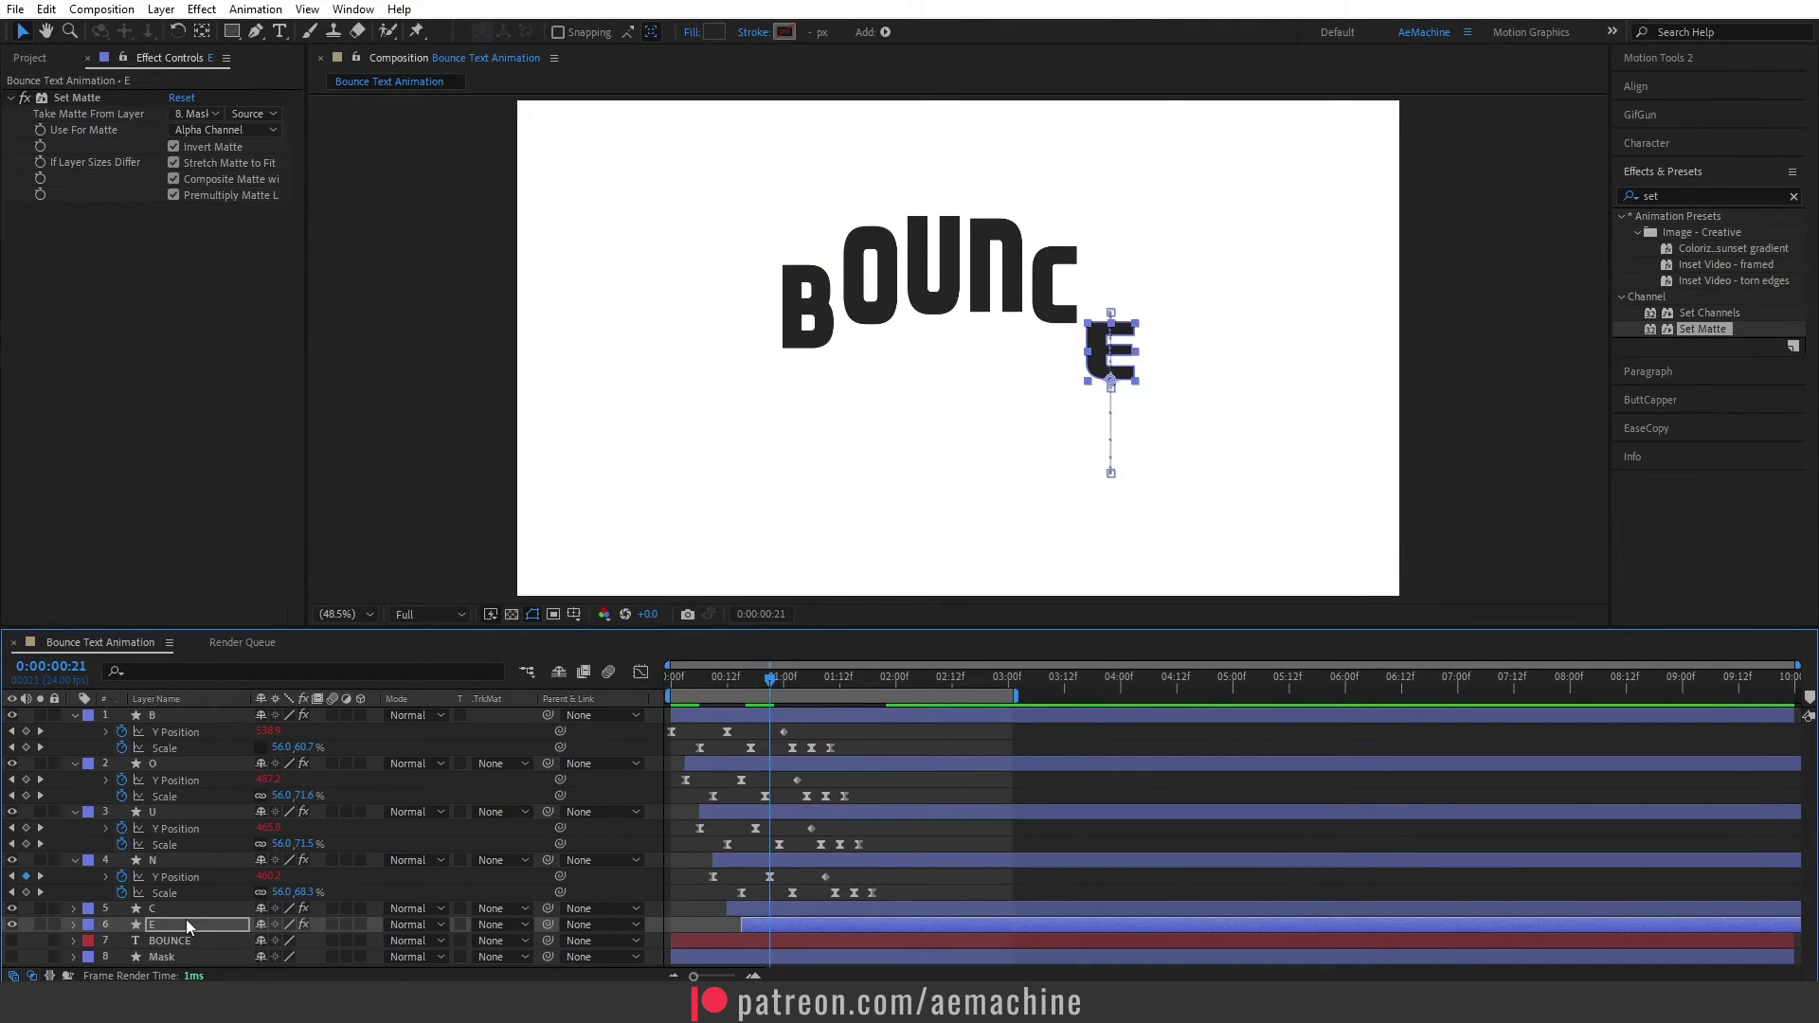
drag(697, 680, 665, 680)
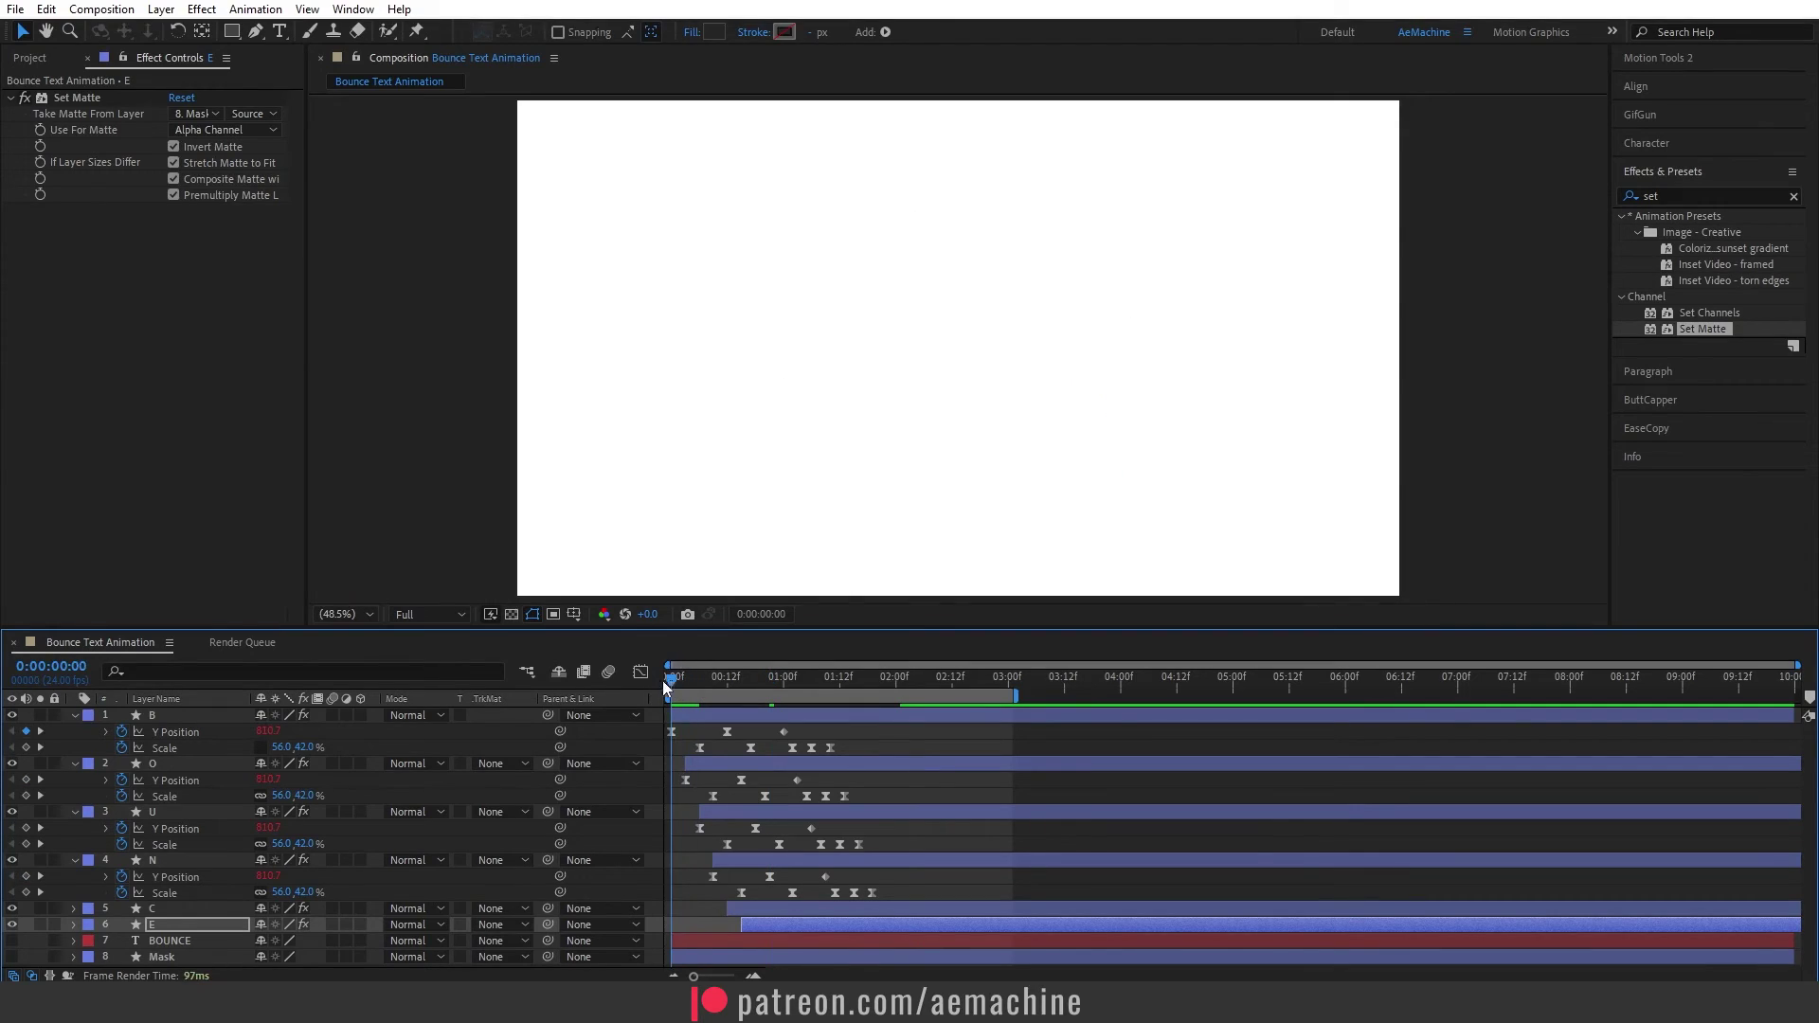
click(906, 732)
key(space)
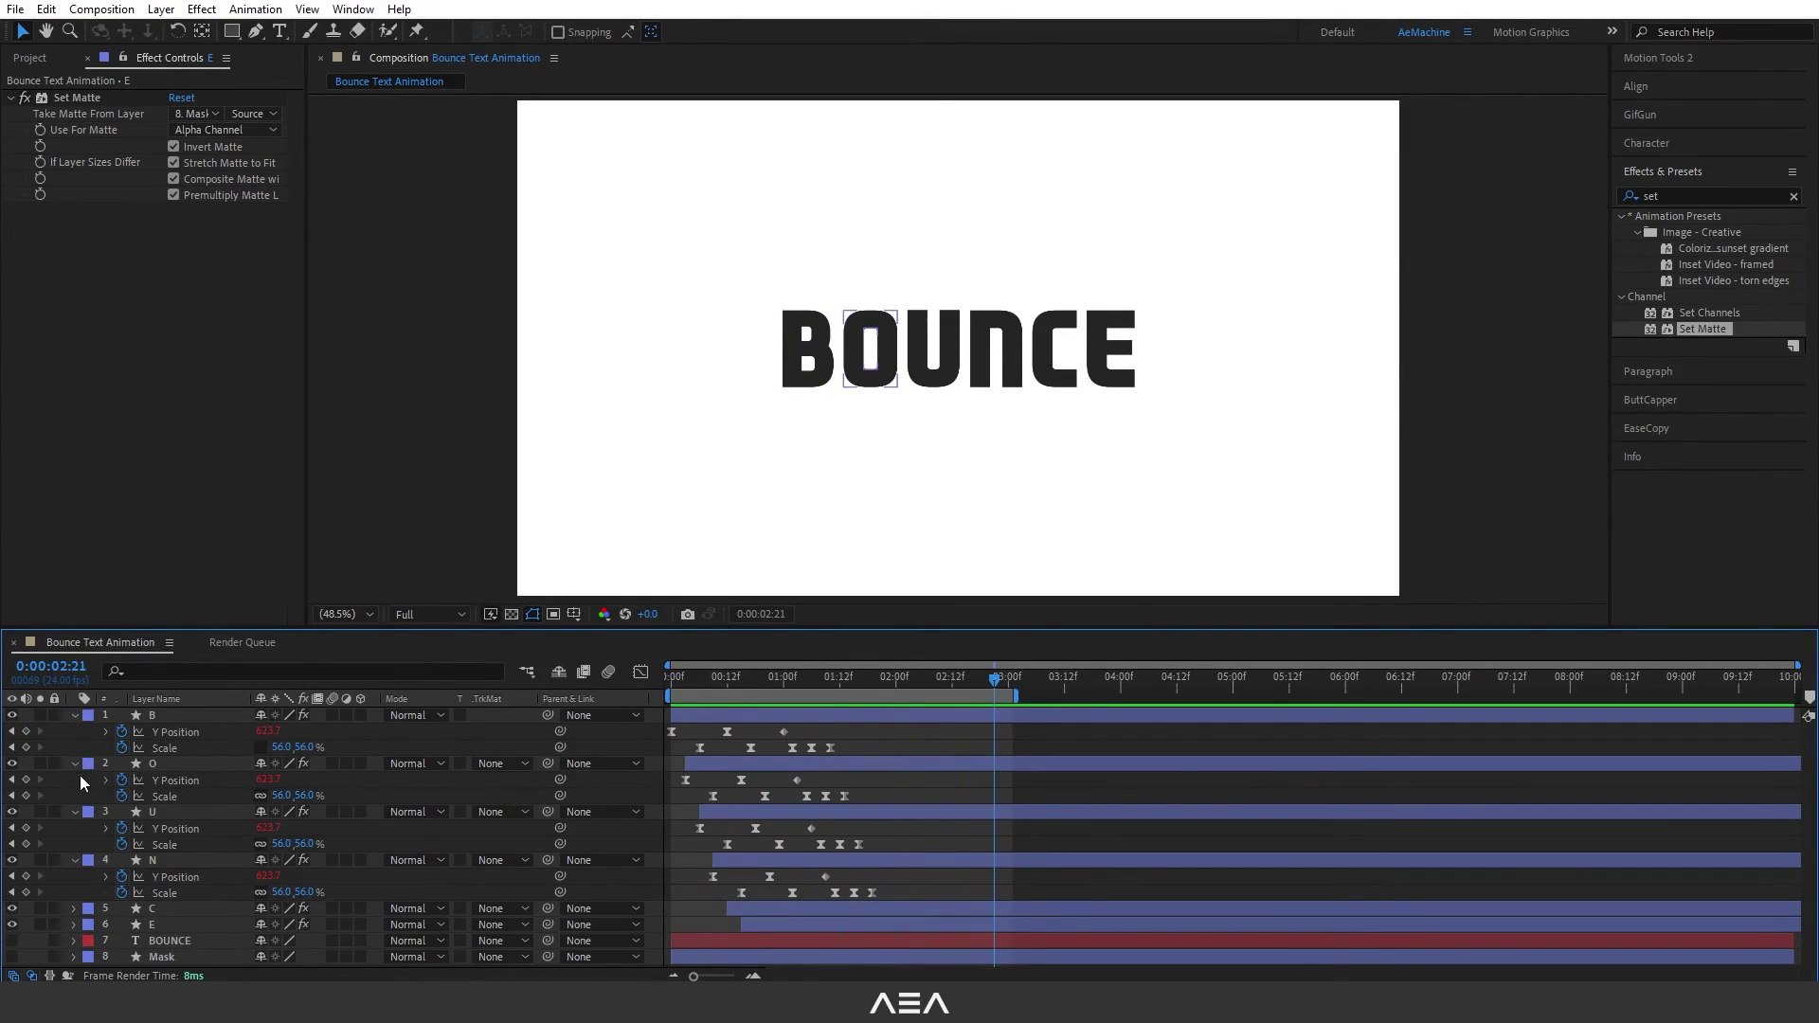
Step: Collapse the properties of all layers, save the project, and play the finished bounce from the start
key(ctrl+a)
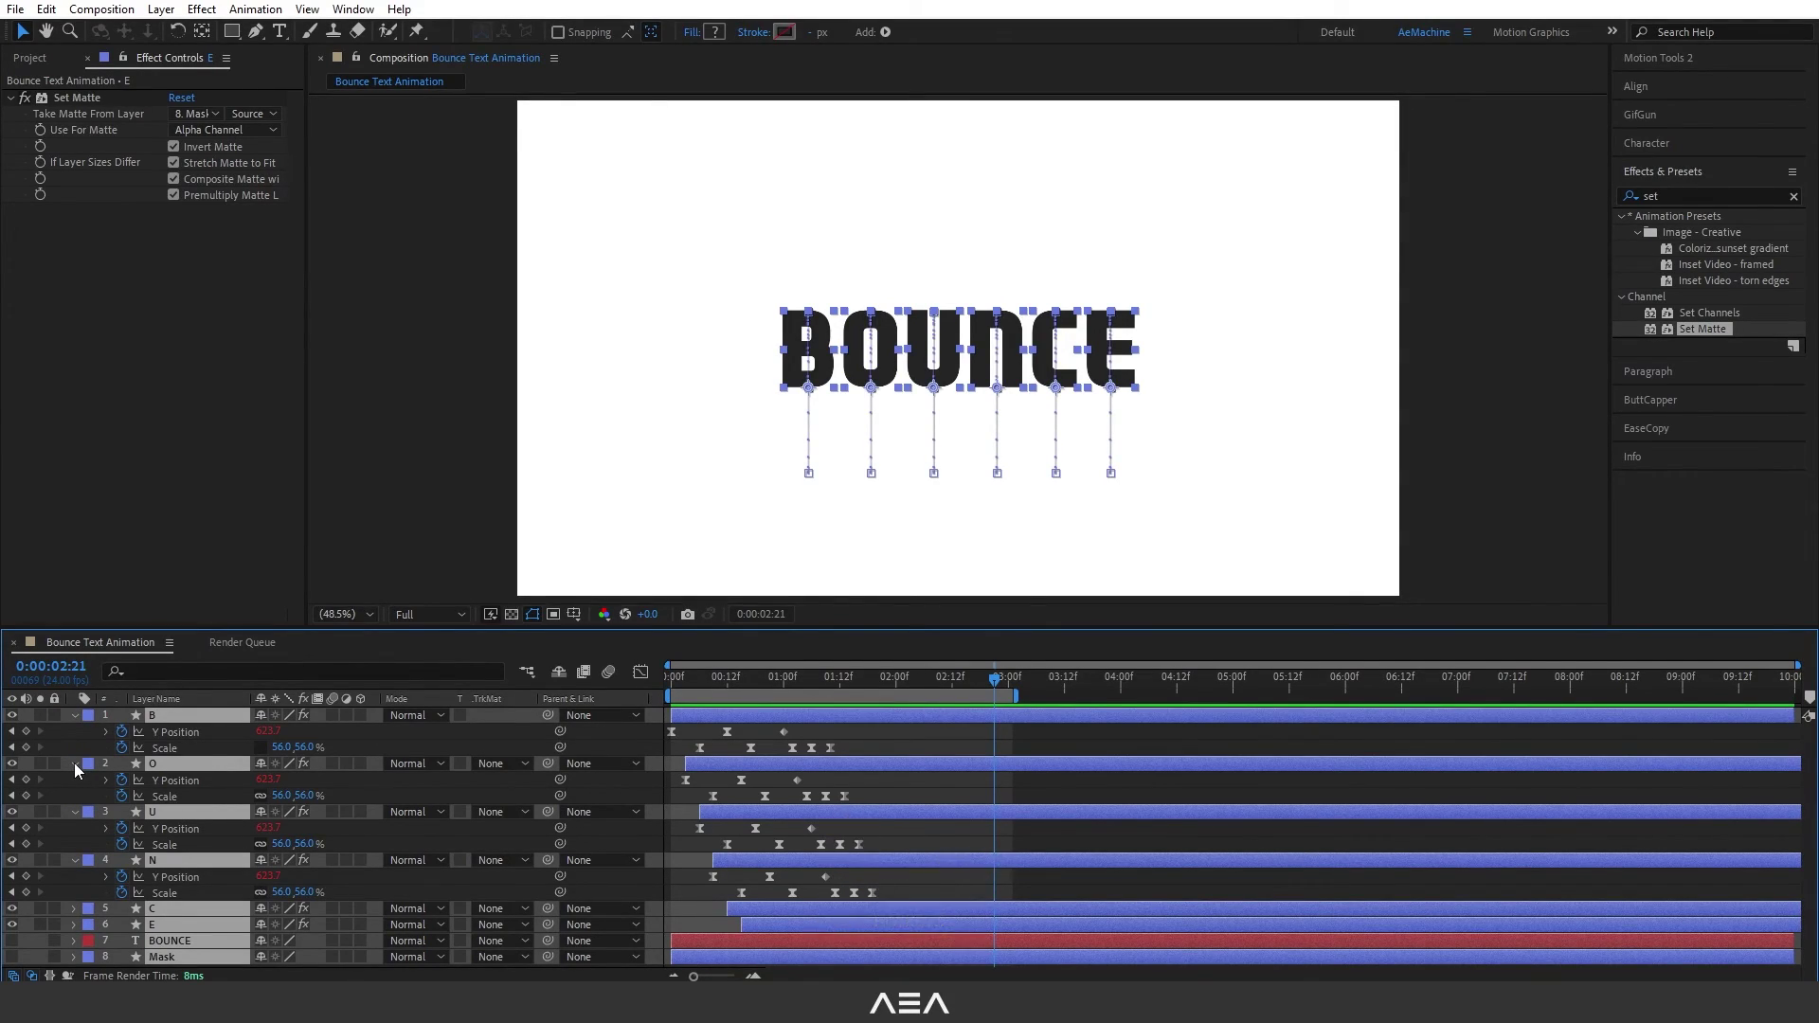
click(74, 763)
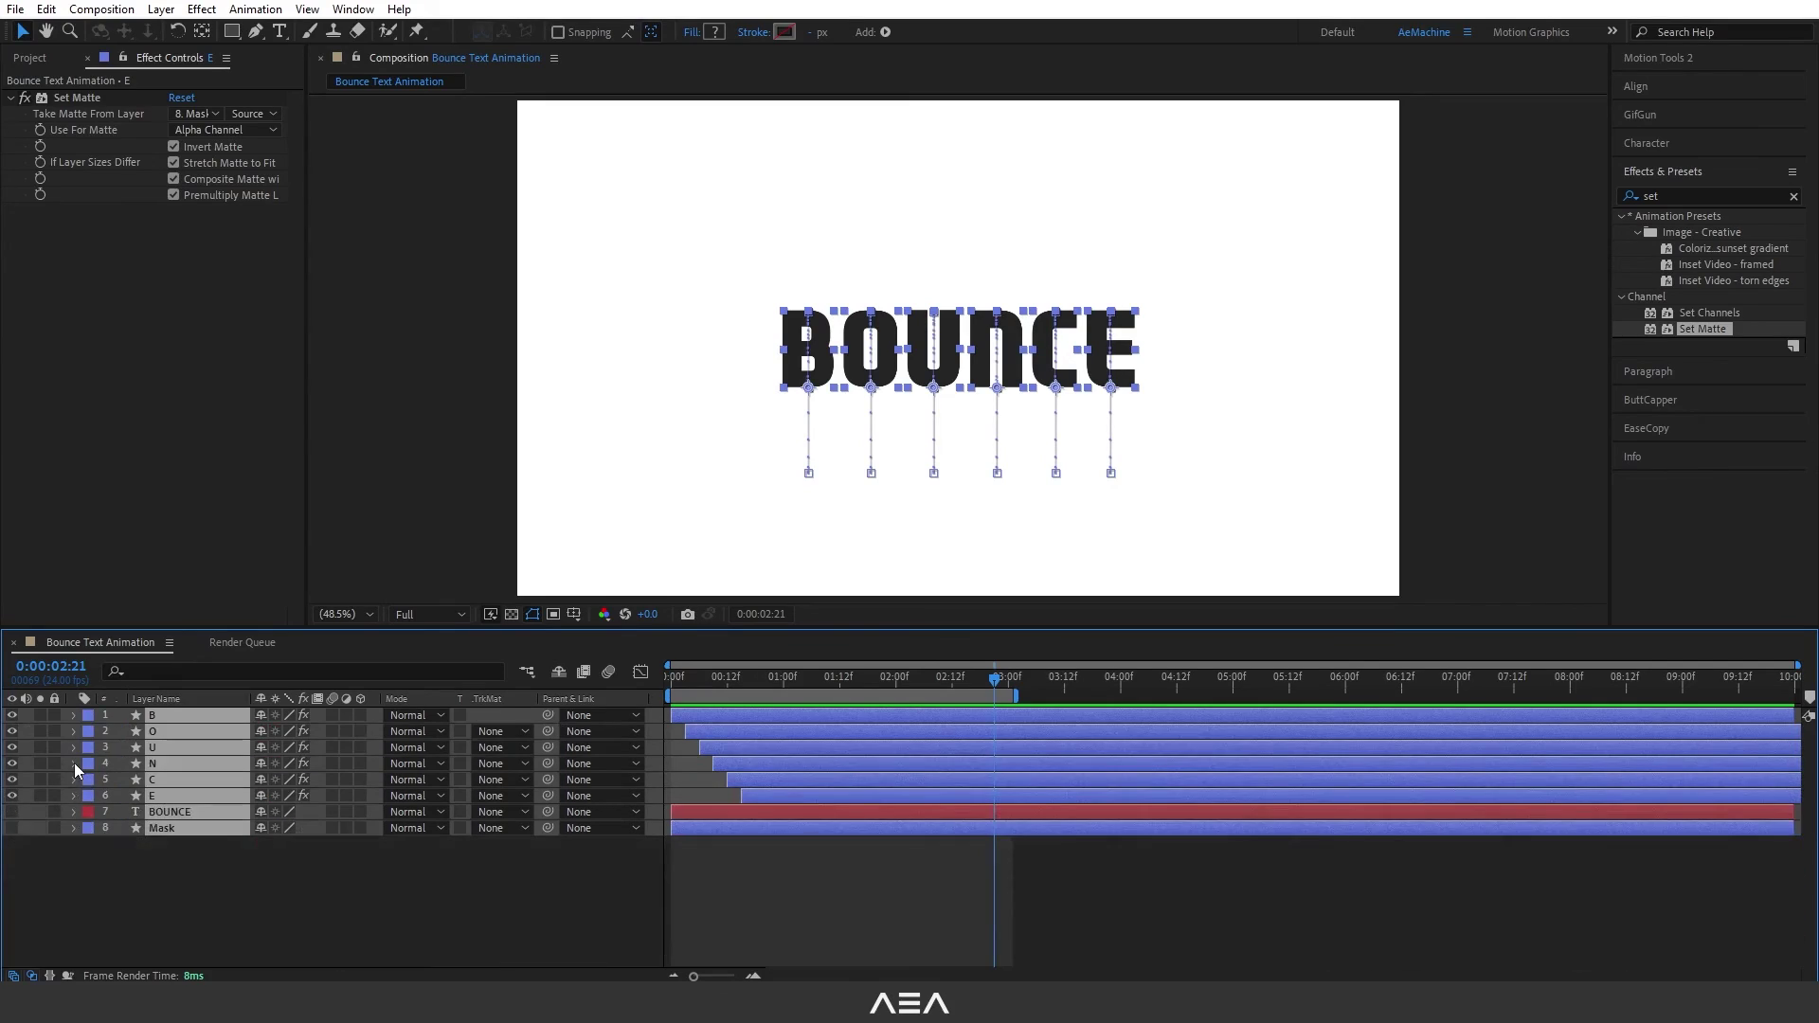
click(360, 843)
key(ctrl+s)
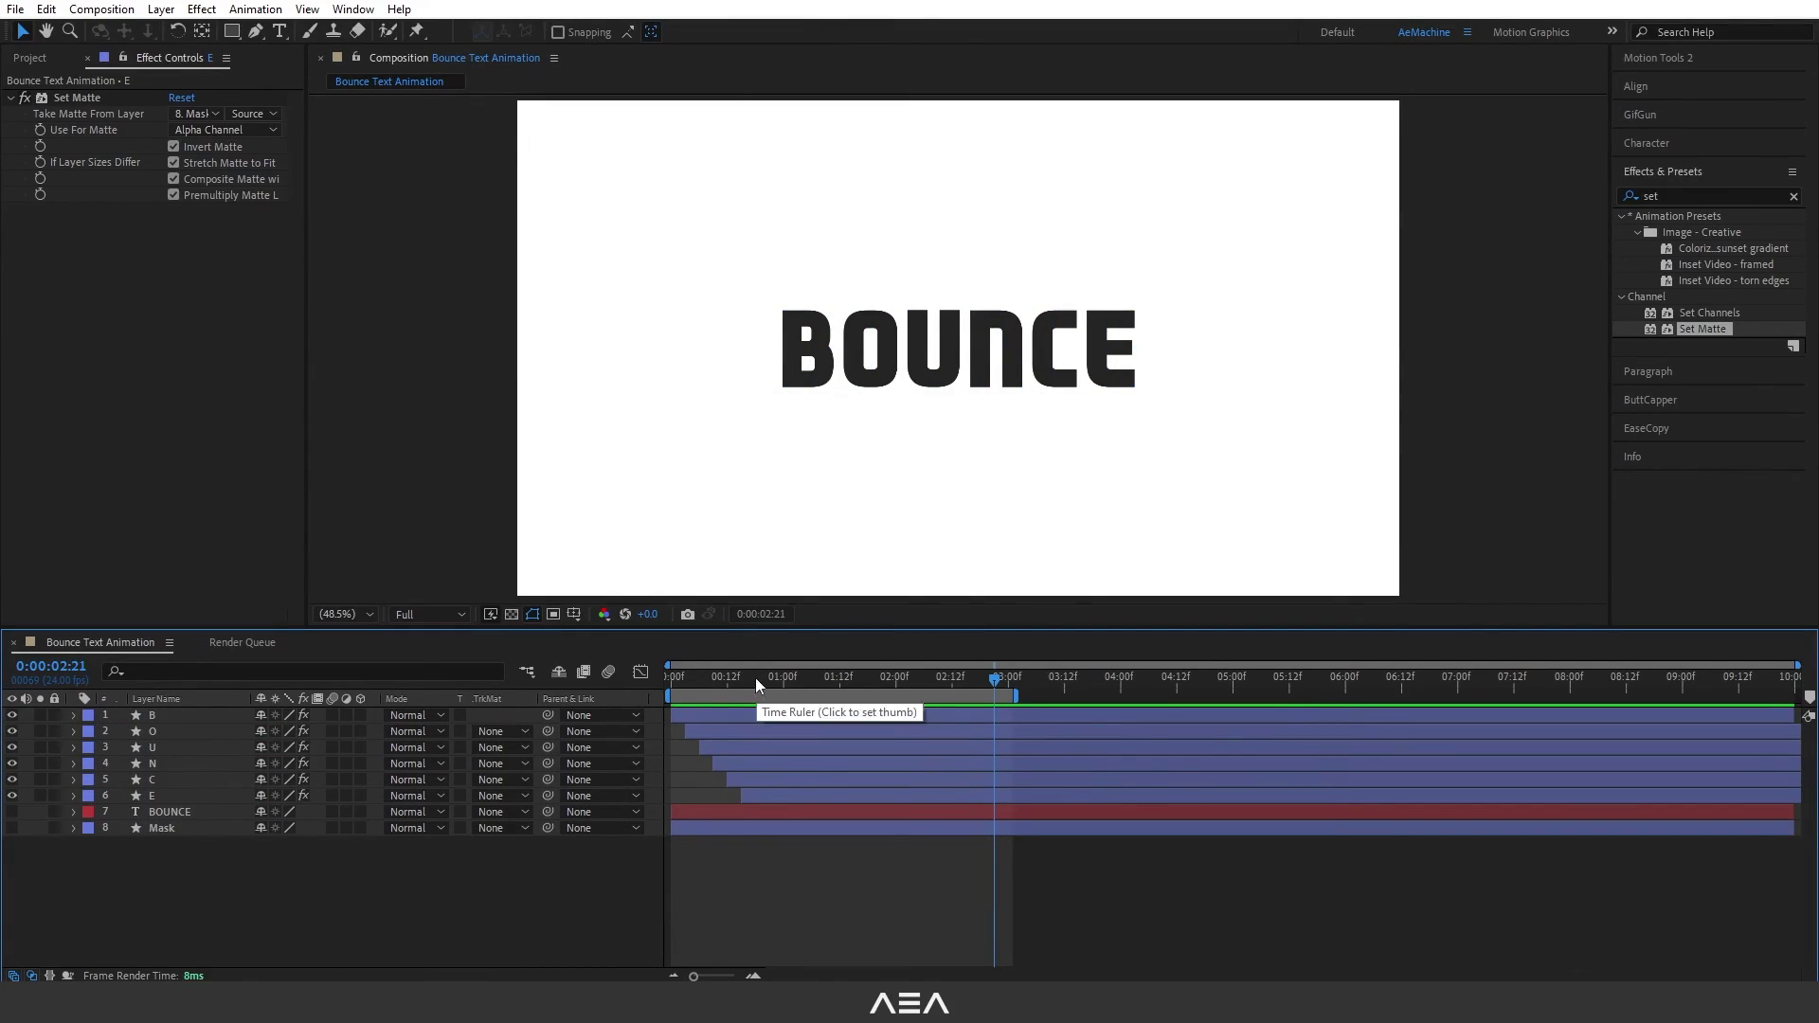
drag(754, 678, 577, 690)
key(space)
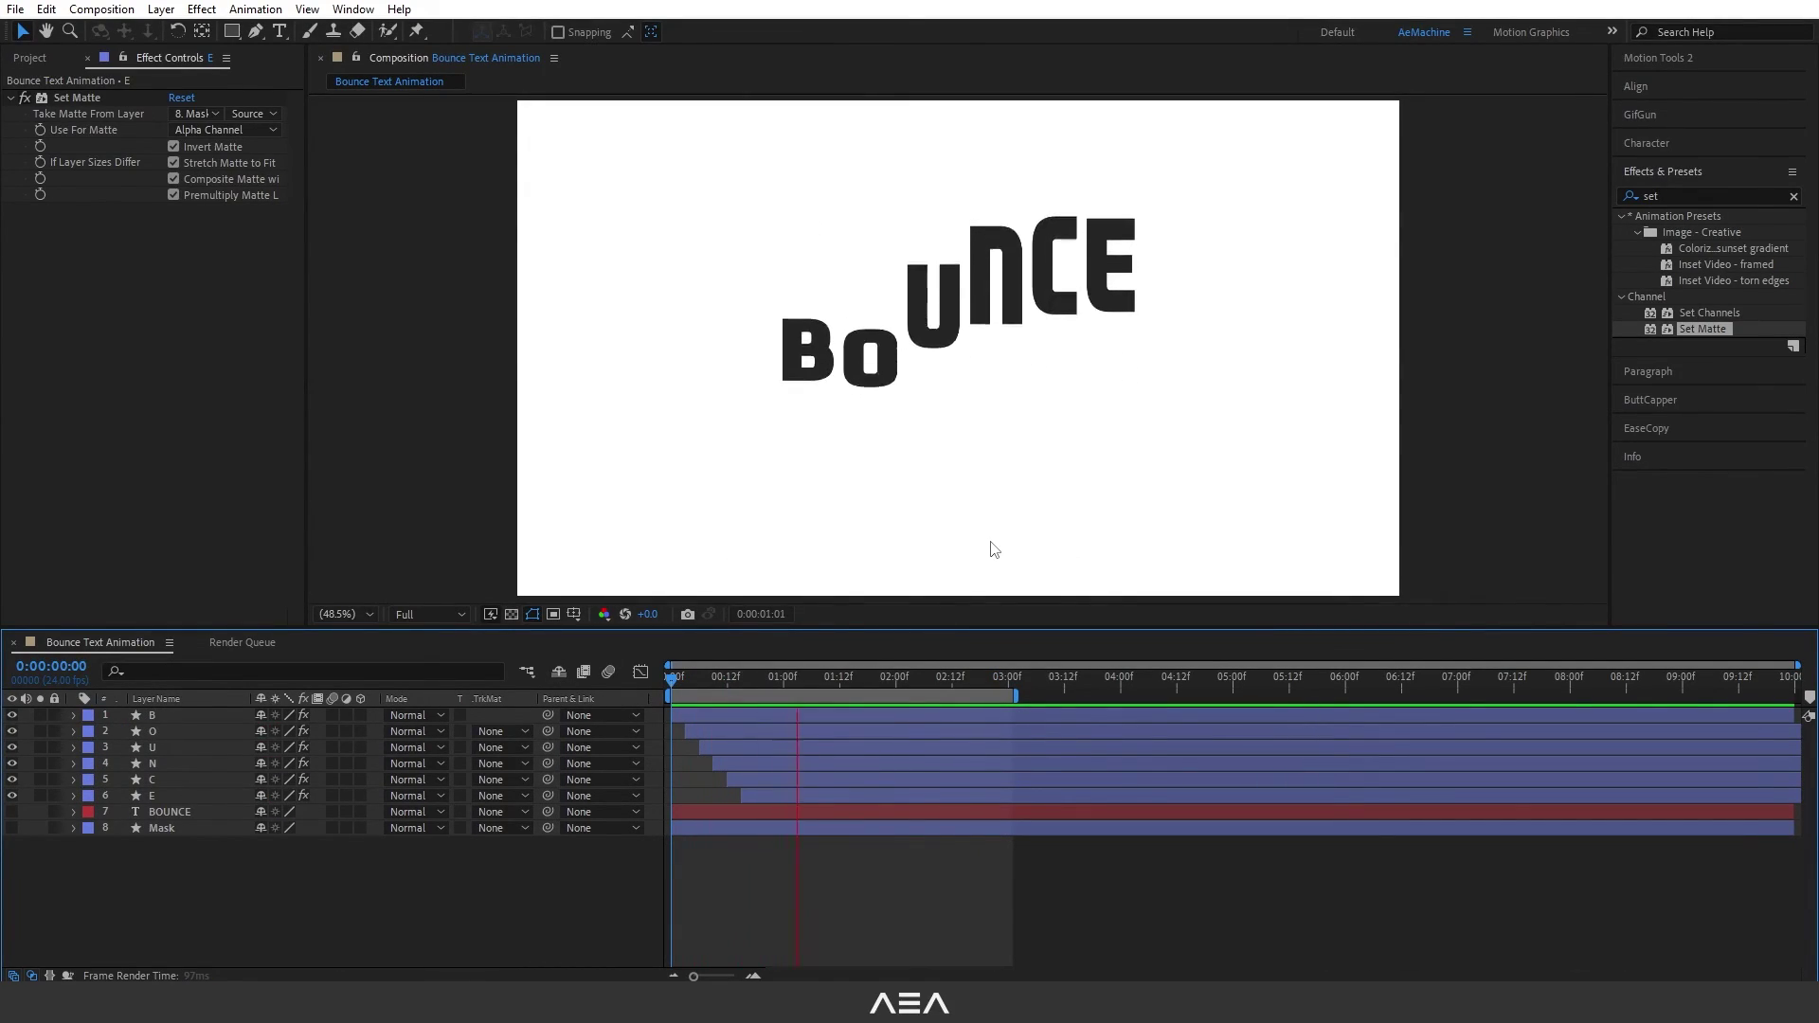
Step: Pre-compose the six letter layers B, O, U, N, C and E with the default settings
click(176, 795)
shift+click(174, 715)
right_click(197, 716)
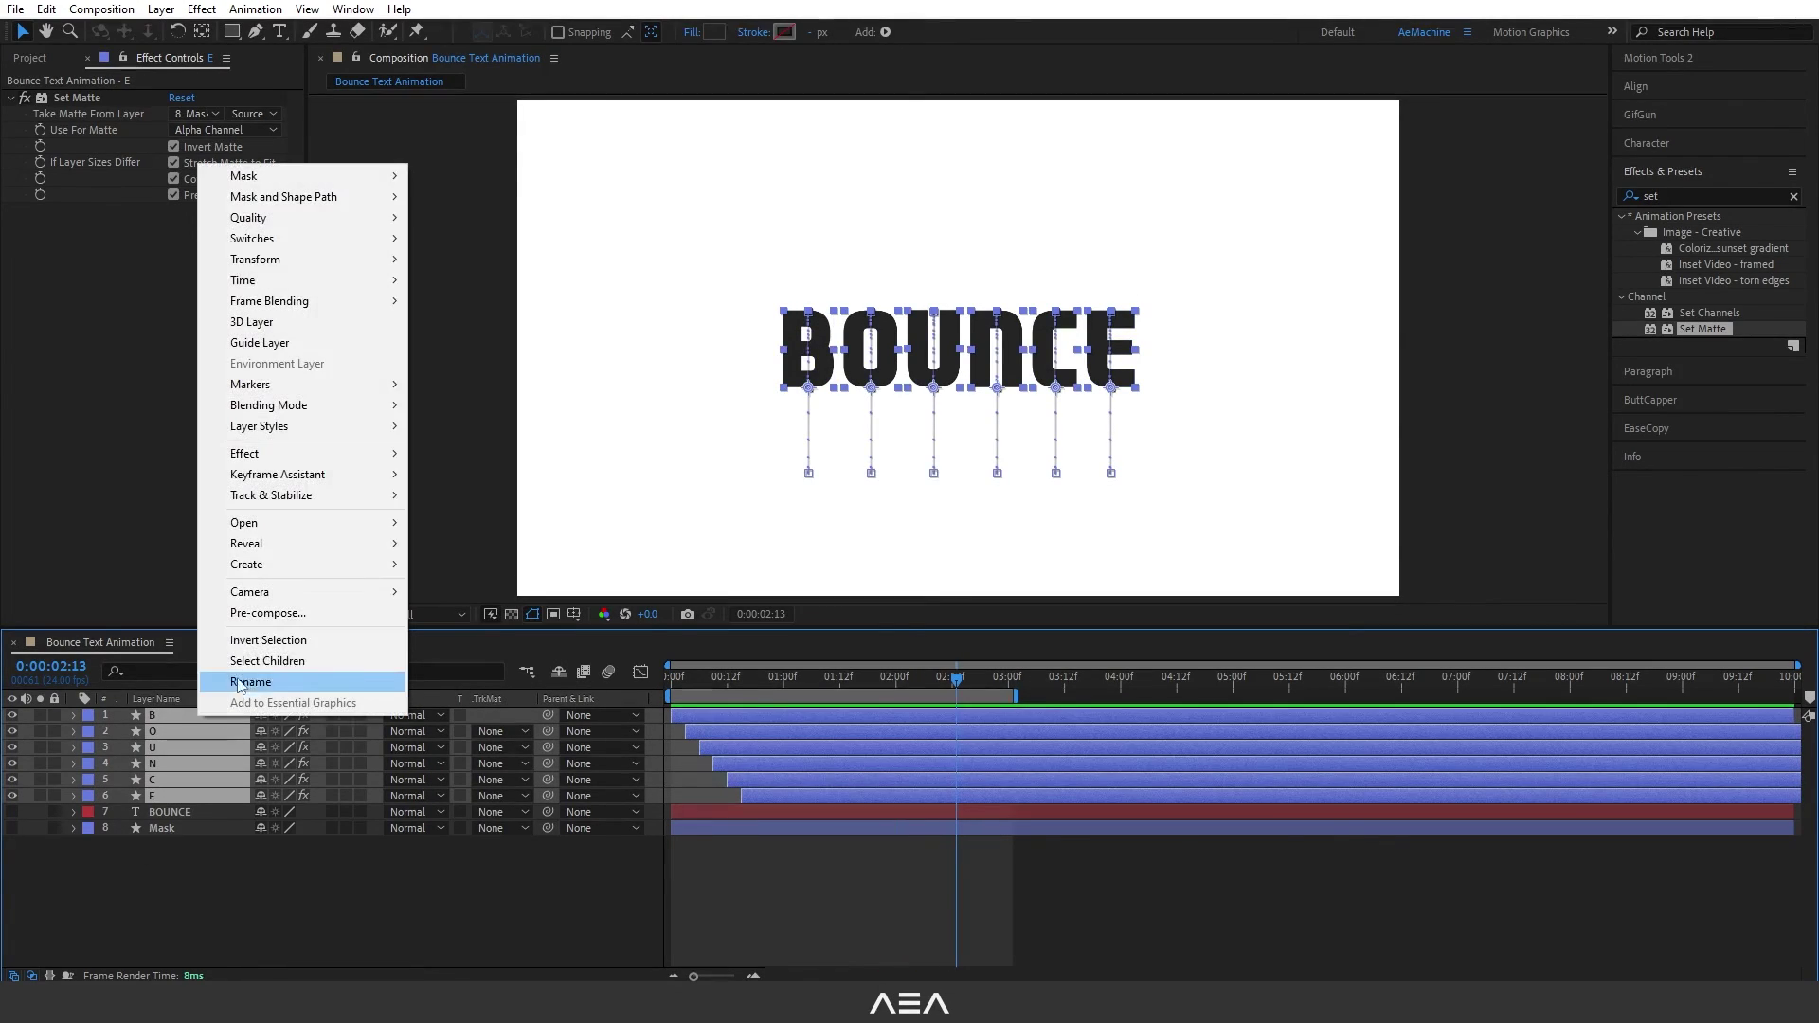
click(268, 613)
click(947, 628)
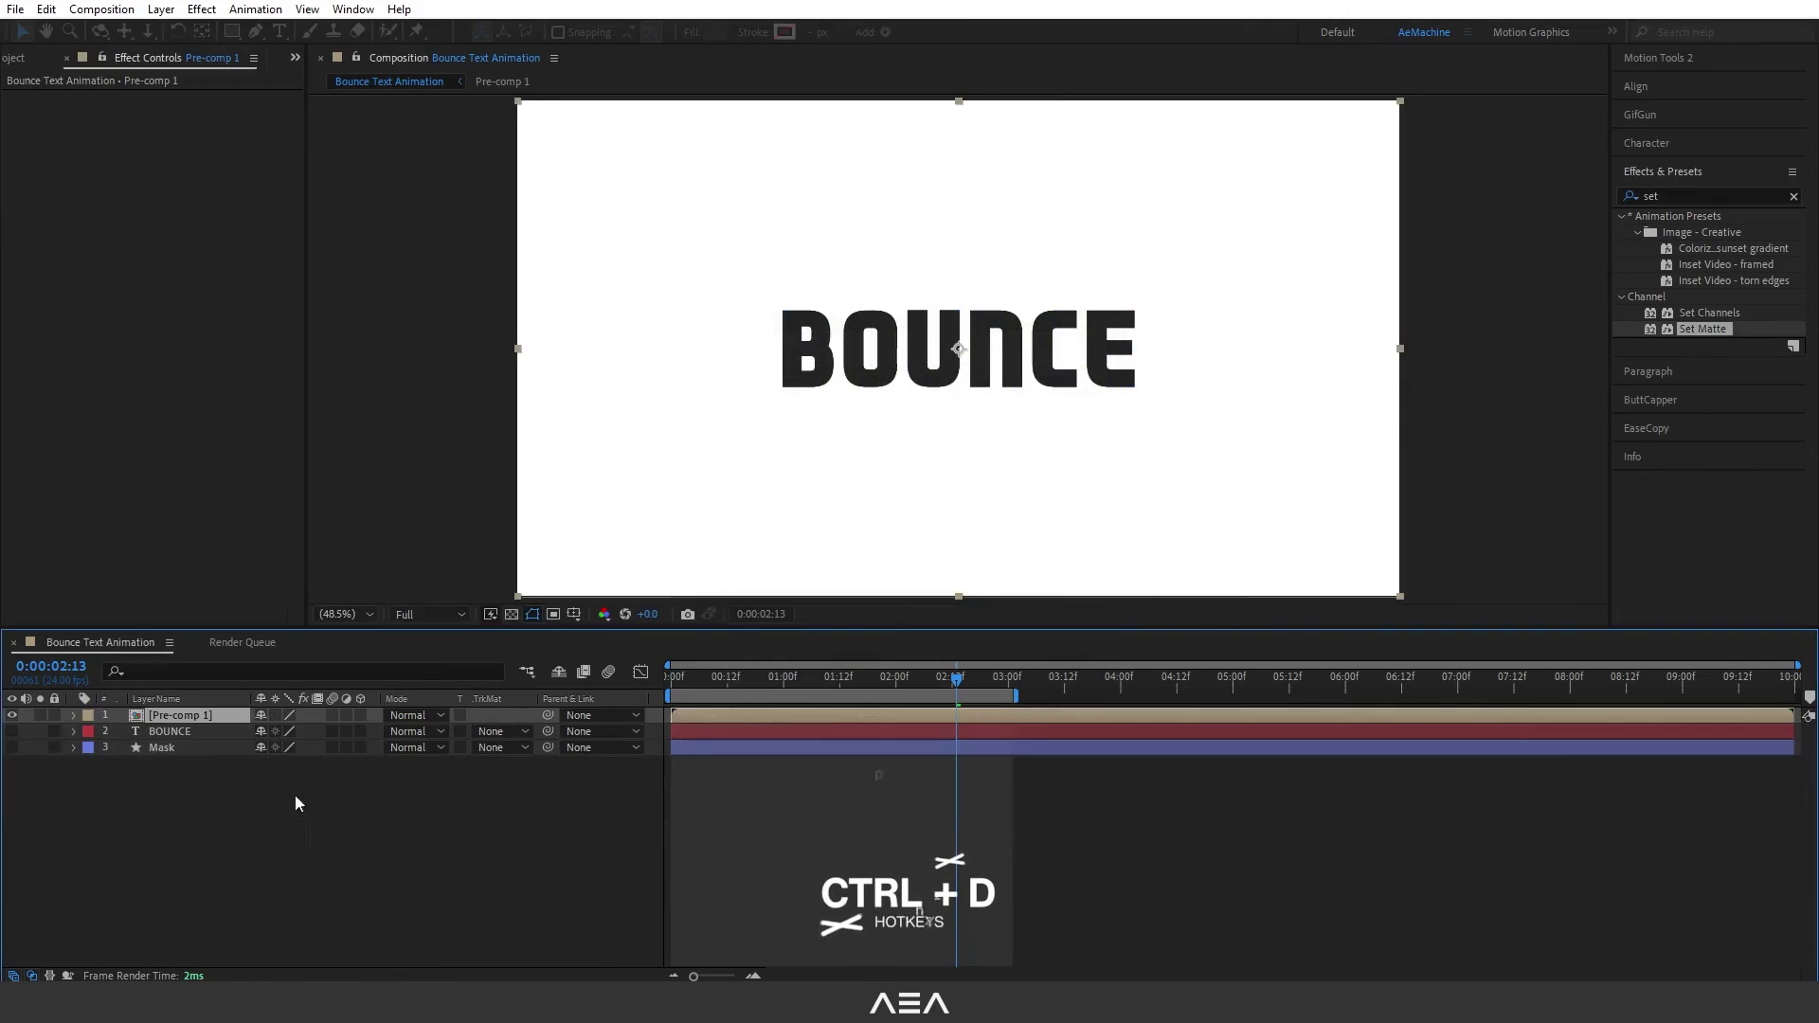
Step: Duplicate the pre-comp and make the copy beneath the original start about two frames later
key(ctrl+d)
drag(227, 717, 203, 740)
drag(690, 730, 715, 697)
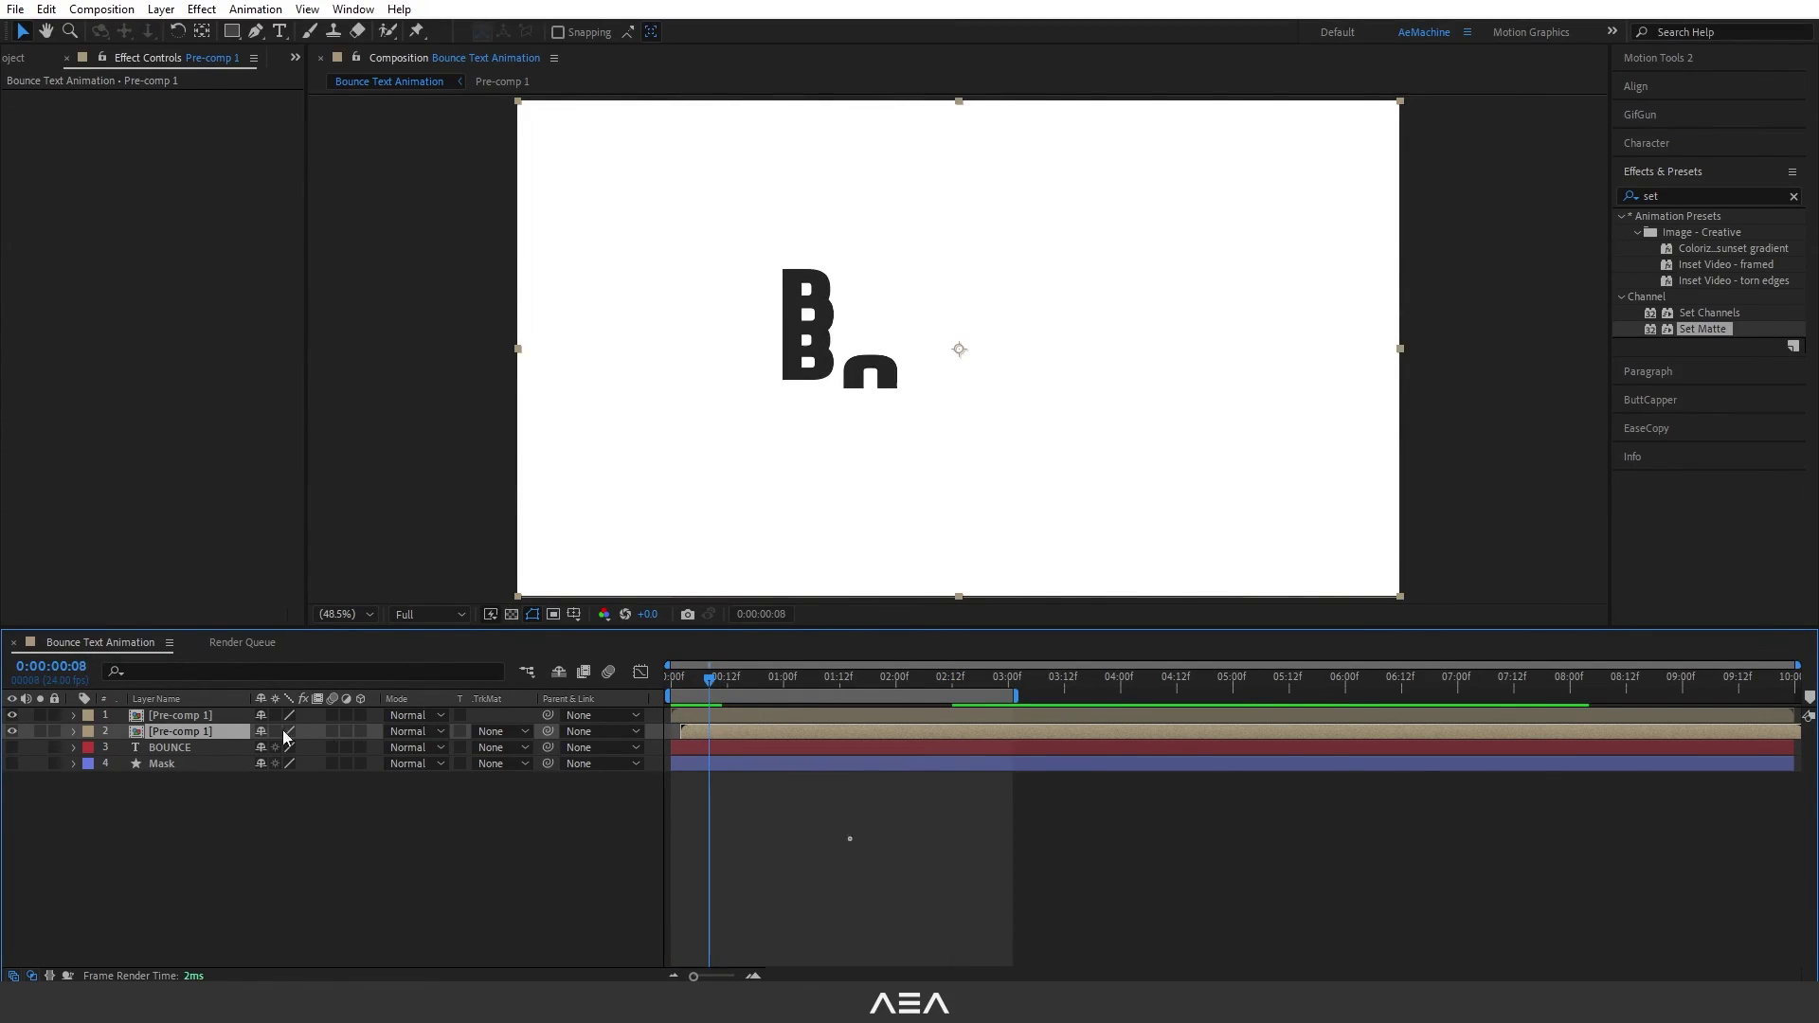
Step: Set the lower pre-comp copy's Opacity to 26% and preview the ghost trail from the start
key(t)
drag(251, 756, 196, 754)
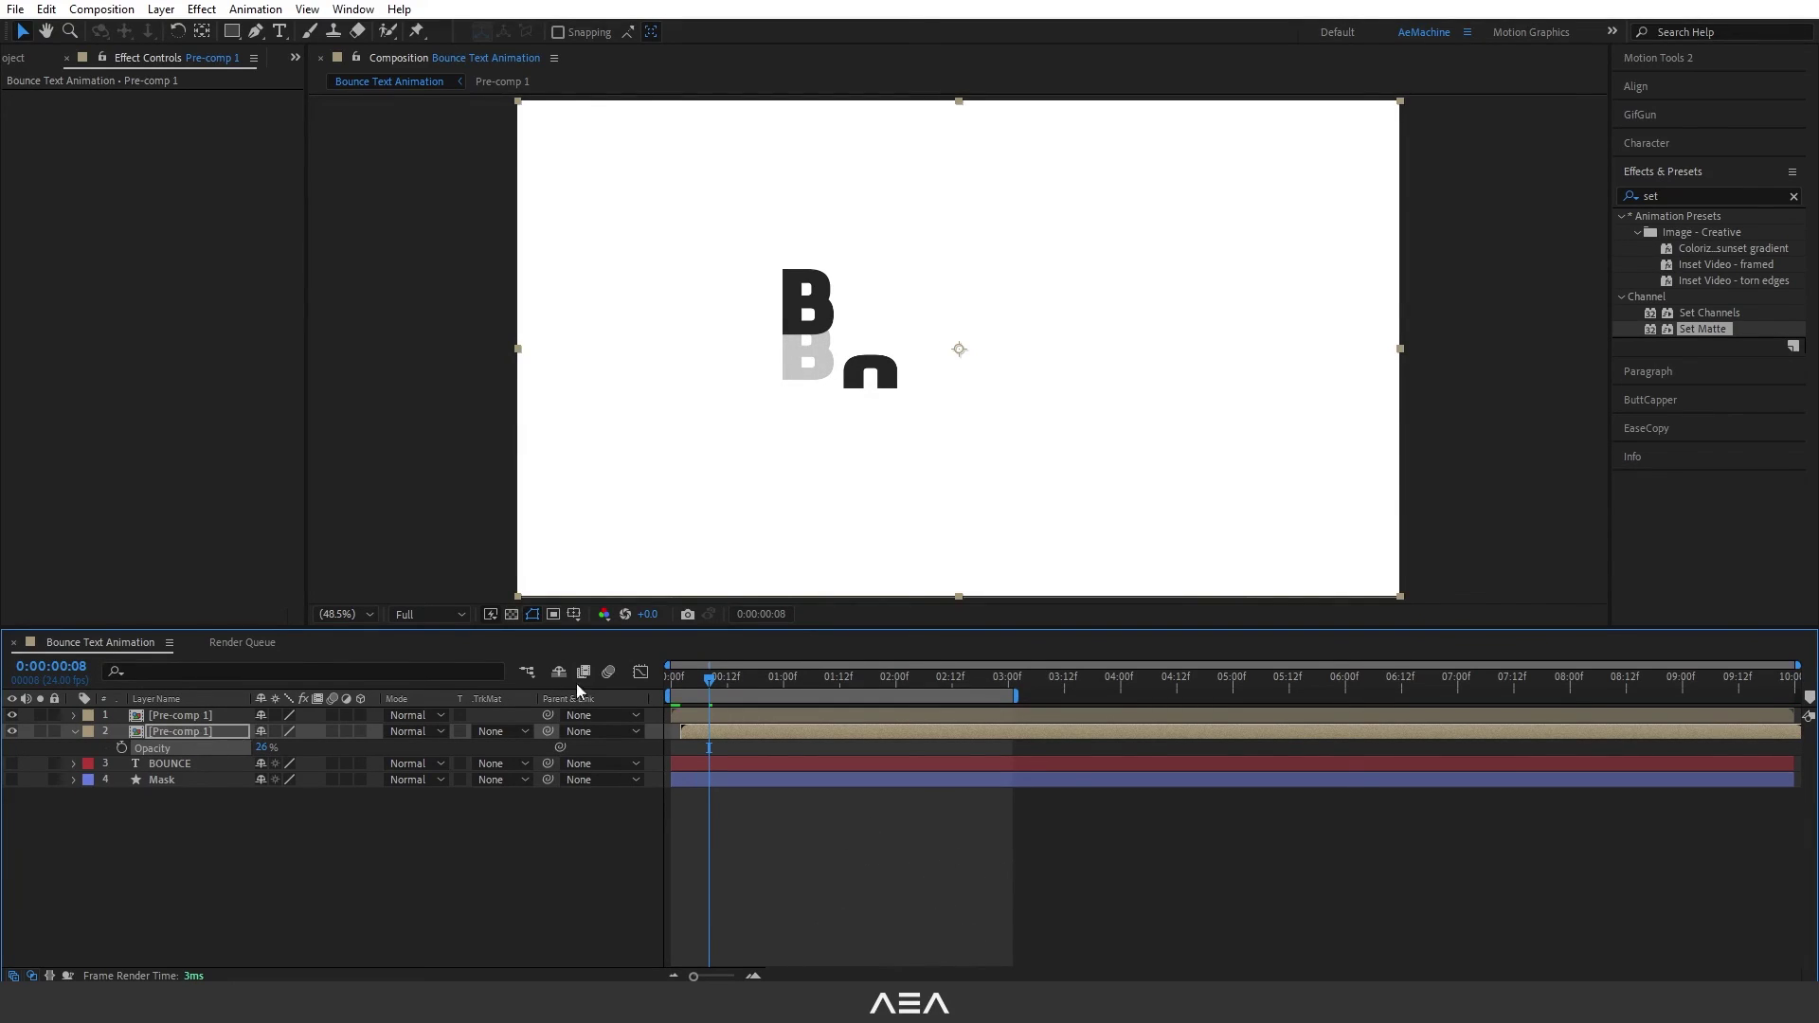
drag(706, 694, 650, 713)
key(space)
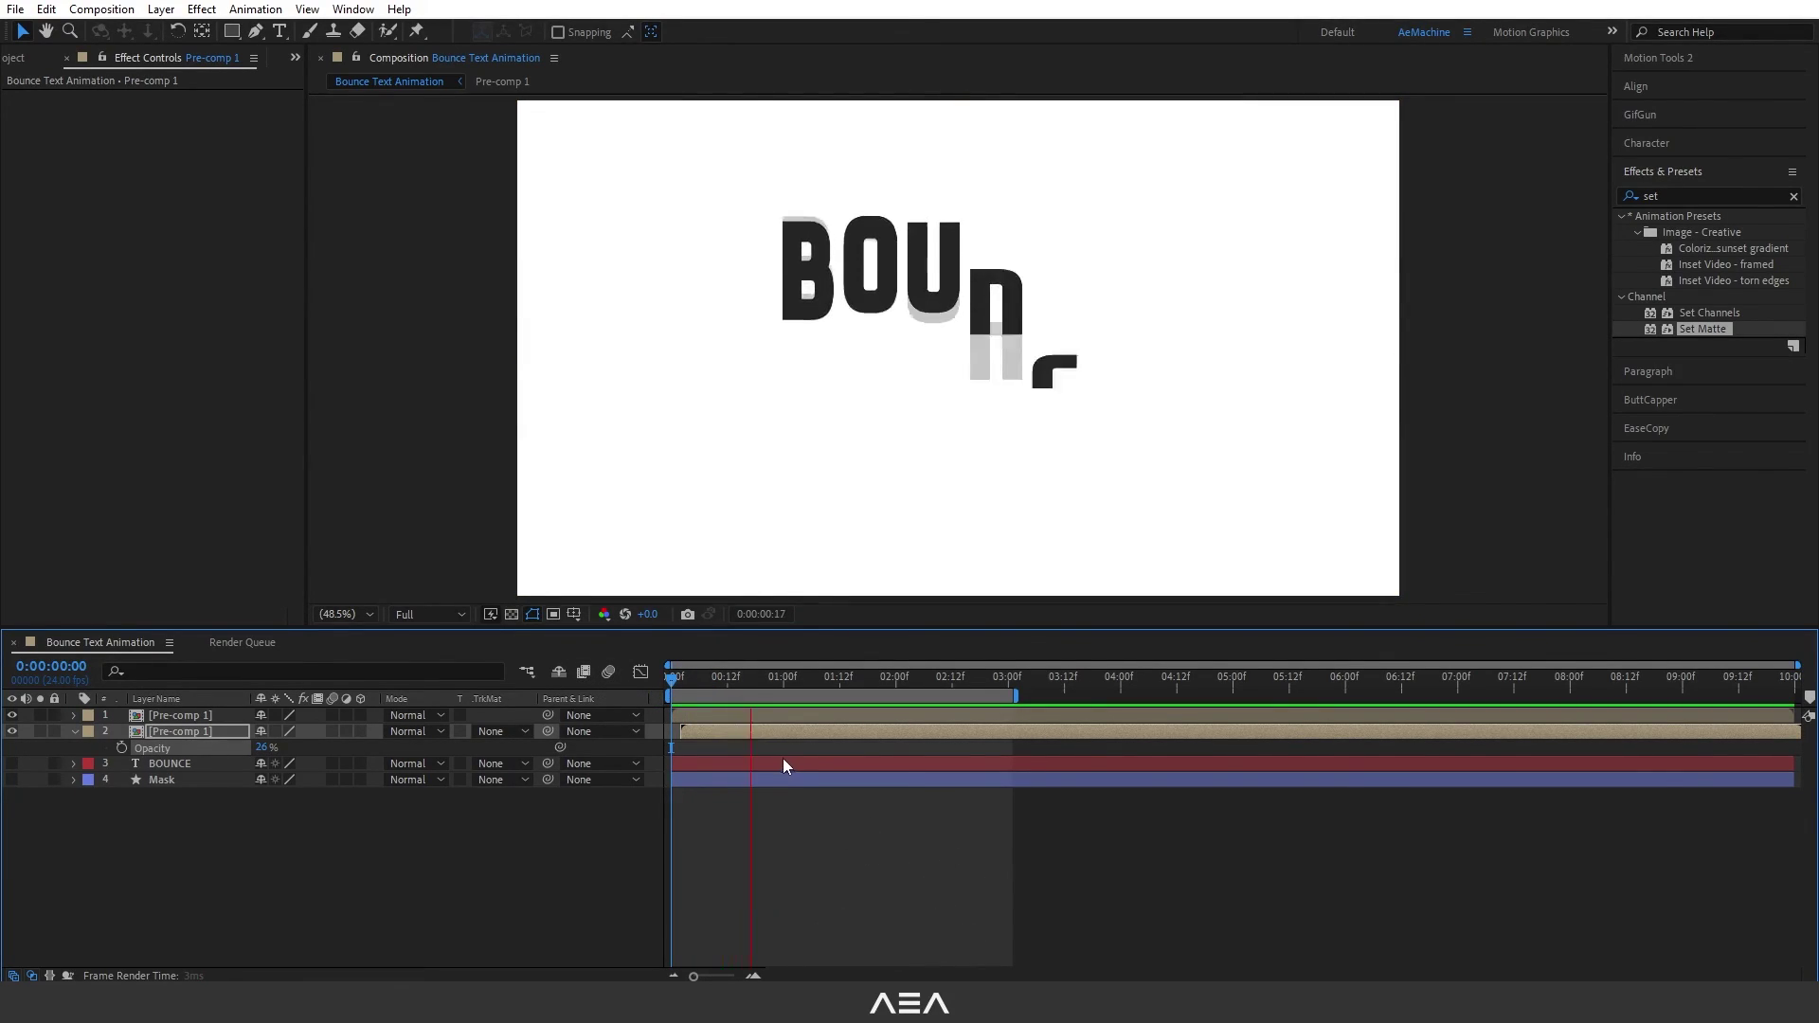